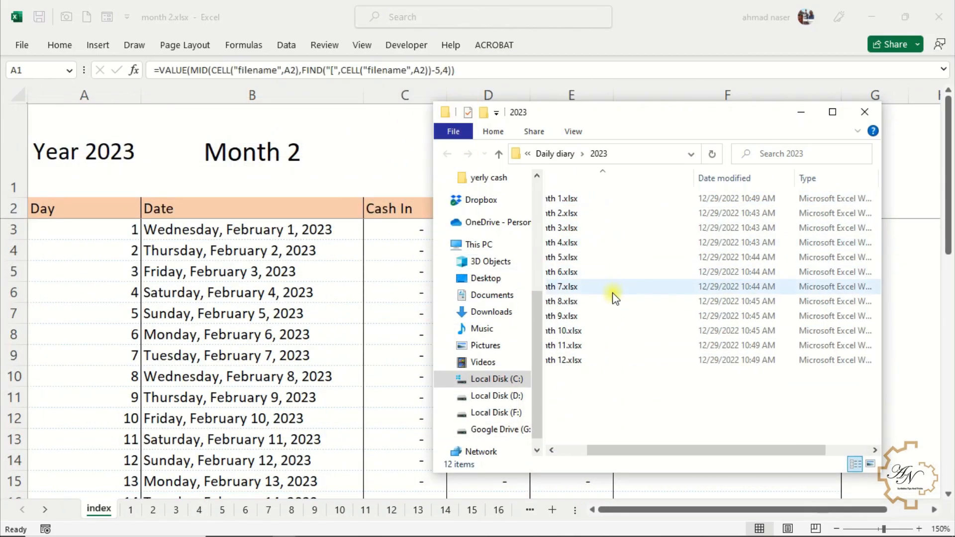
Step: Look over the monthly workbooks in the Daily diary 2023 folder and open month 1.xlsx
{"action": "left_click", "coordinate": [610, 330]}
{"action": "left_click", "coordinate": [608, 301]}
{"action": "left_click", "coordinate": [611, 272]}
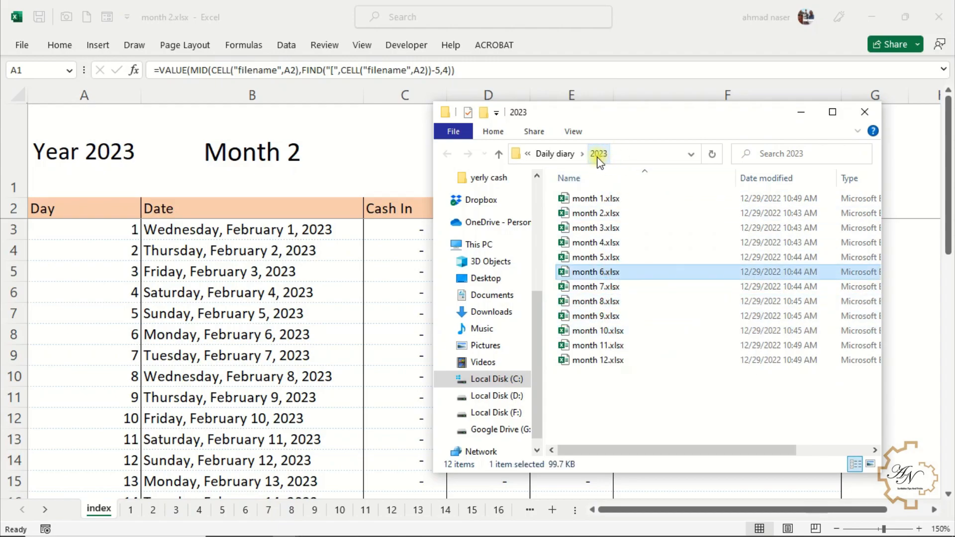
{"action": "left_click", "coordinate": [607, 200]}
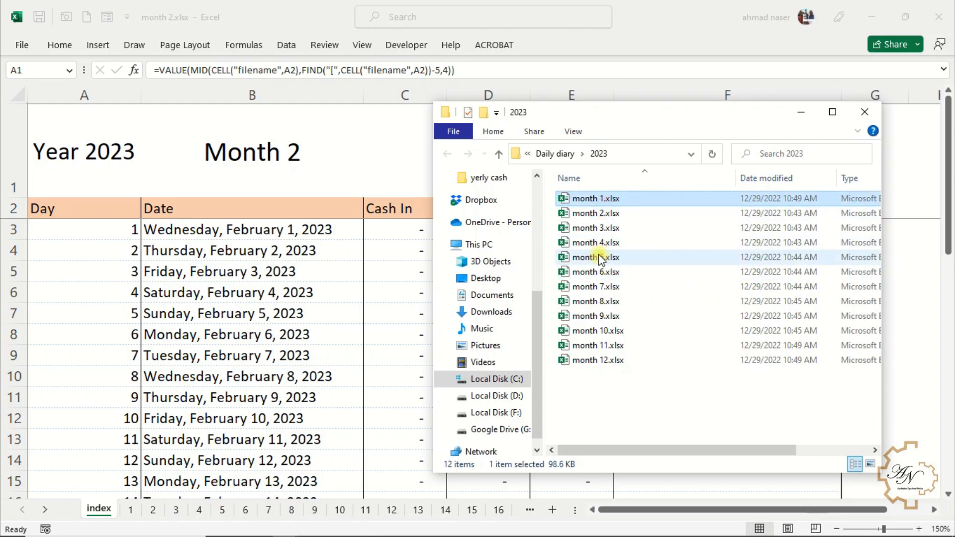
{"action": "key", "text": "Return"}
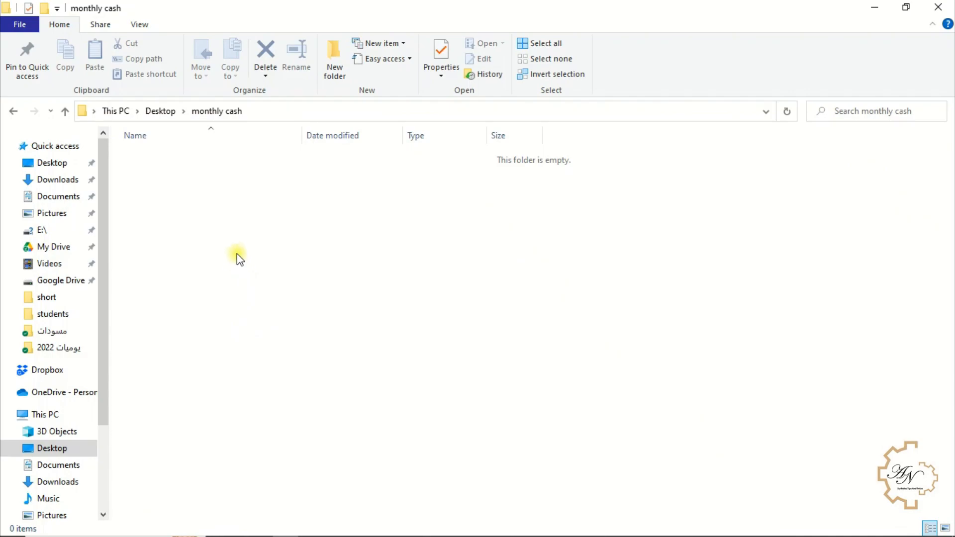
Step: Create a folder named 2023 inside the monthly cash folder on the Desktop
{"action": "left_click", "coordinate": [283, 280]}
{"action": "left_click", "coordinate": [253, 297]}
{"action": "left_click", "coordinate": [228, 211]}
{"action": "right_click", "coordinate": [228, 211]}
{"action": "mouse_move", "coordinate": [208, 431]}
{"action": "left_click", "coordinate": [270, 194]}
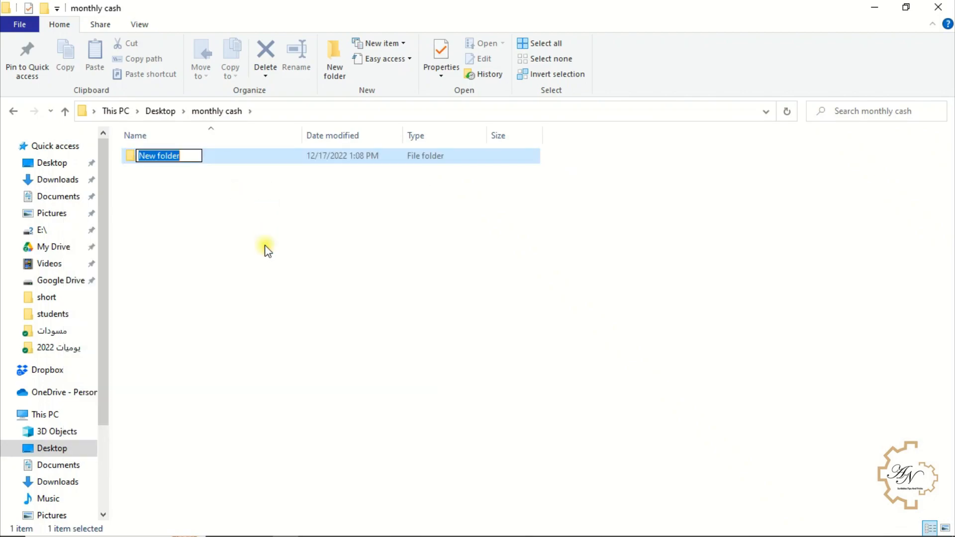
{"action": "type", "text": "2023"}
{"action": "left_click", "coordinate": [257, 242]}
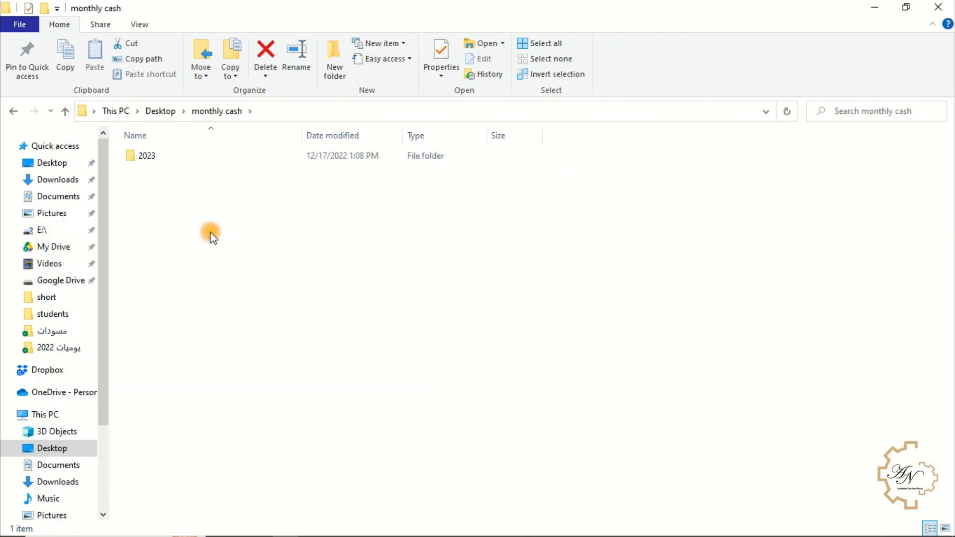
Step: Create a Microsoft Excel worksheet file named month 1 inside the 2023 folder
{"action": "double_click", "coordinate": [197, 160]}
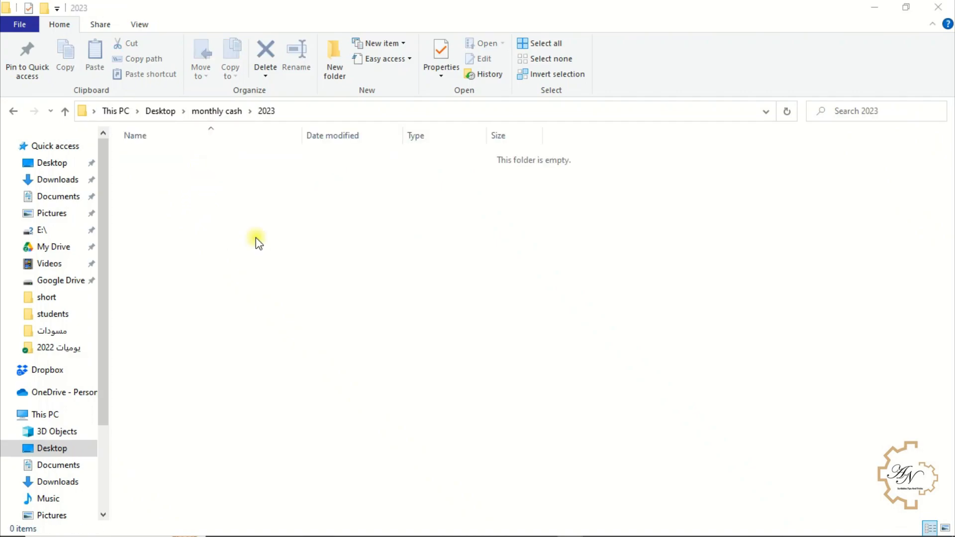
{"action": "right_click", "coordinate": [251, 221]}
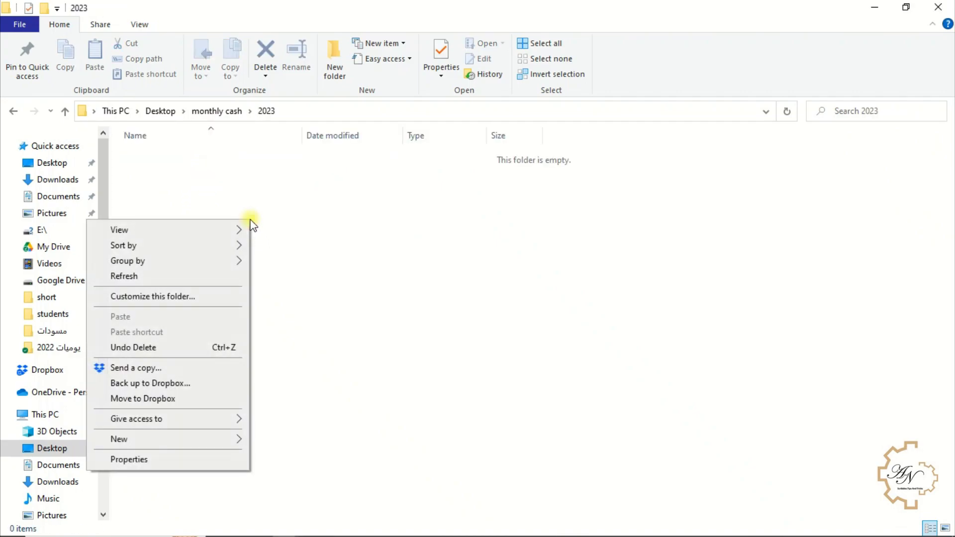
{"action": "mouse_move", "coordinate": [215, 440]}
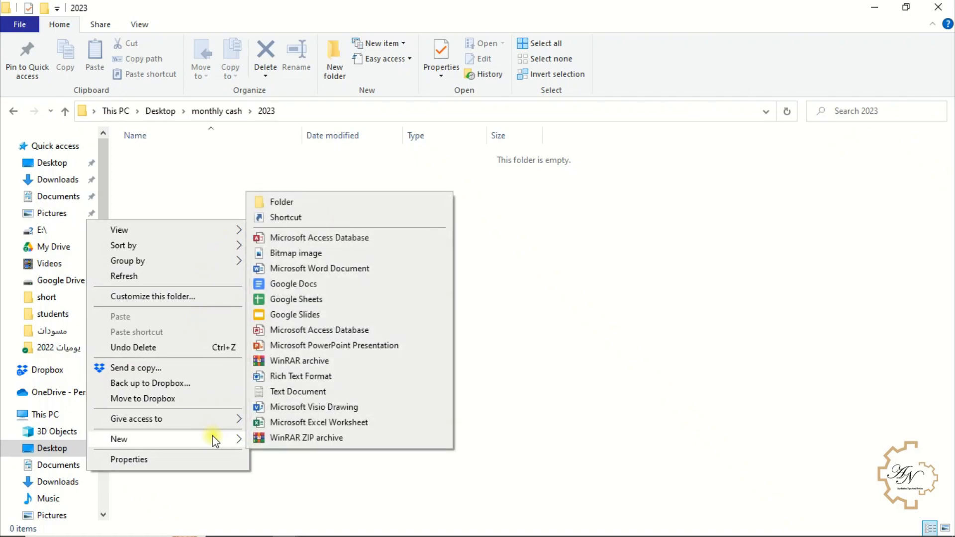
{"action": "left_click", "coordinate": [281, 422]}
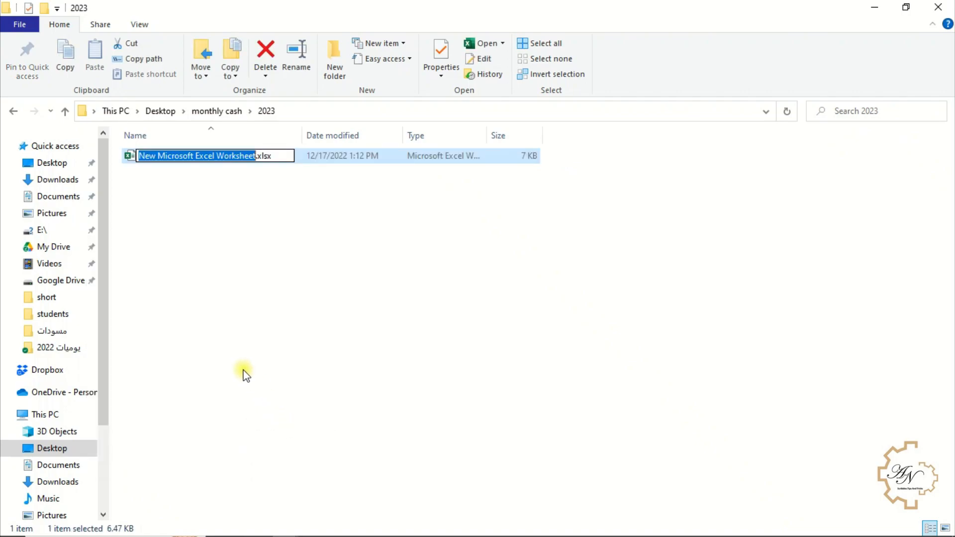
{"action": "type", "text": "month 1"}
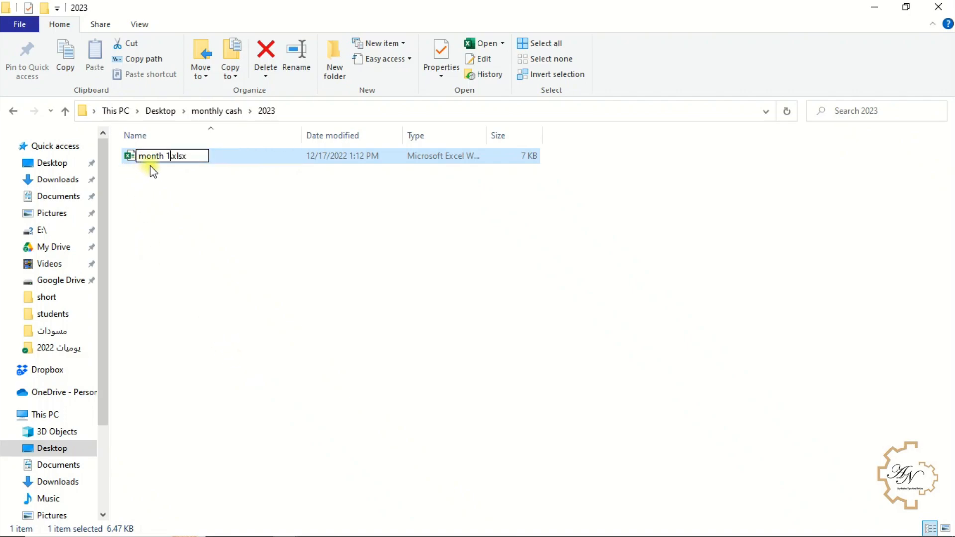
{"action": "key", "text": "Return"}
Step: Open month 1.xlsx in Excel and rename its only worksheet to index
{"action": "double_click", "coordinate": [186, 158]}
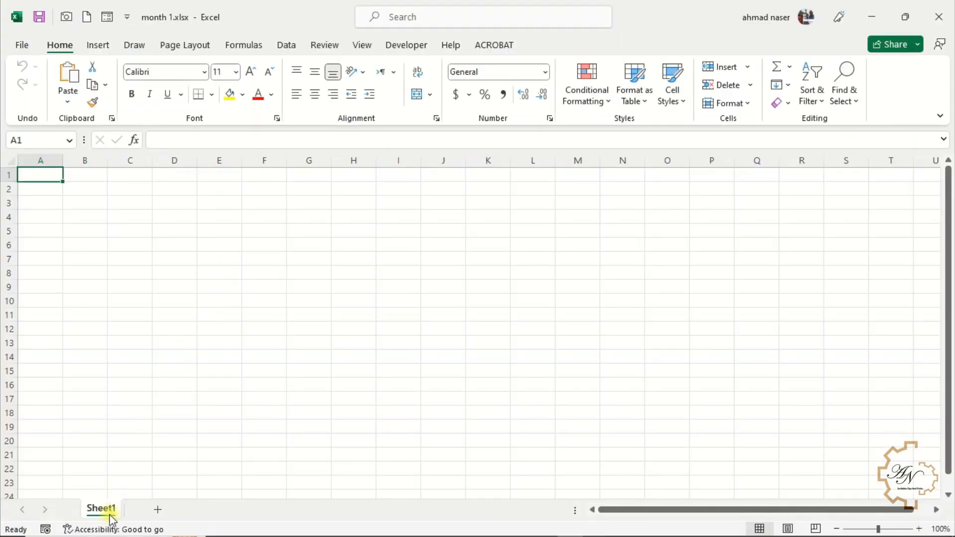
{"action": "double_click", "coordinate": [100, 508]}
{"action": "type", "text": "index"}
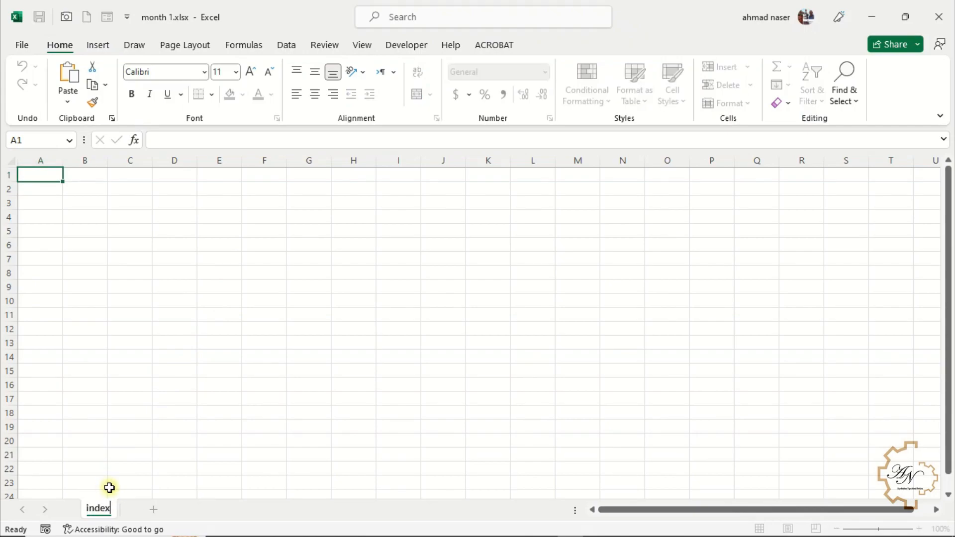
{"action": "left_click", "coordinate": [128, 352]}
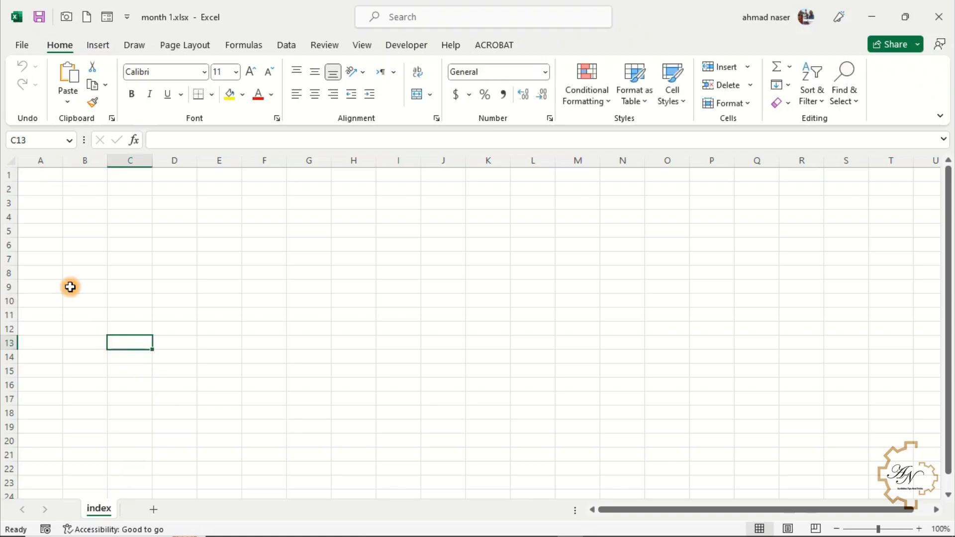
Step: Enter the header Days in A1 and number the days below it with =SEQUENCE(31) in A2
{"action": "left_click", "coordinate": [44, 179]}
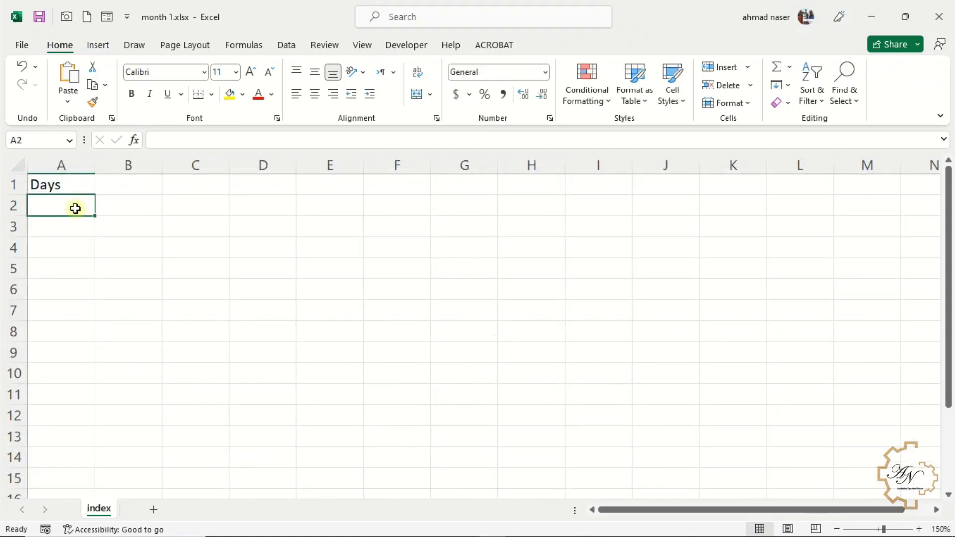
{"action": "type", "text": "=s"}
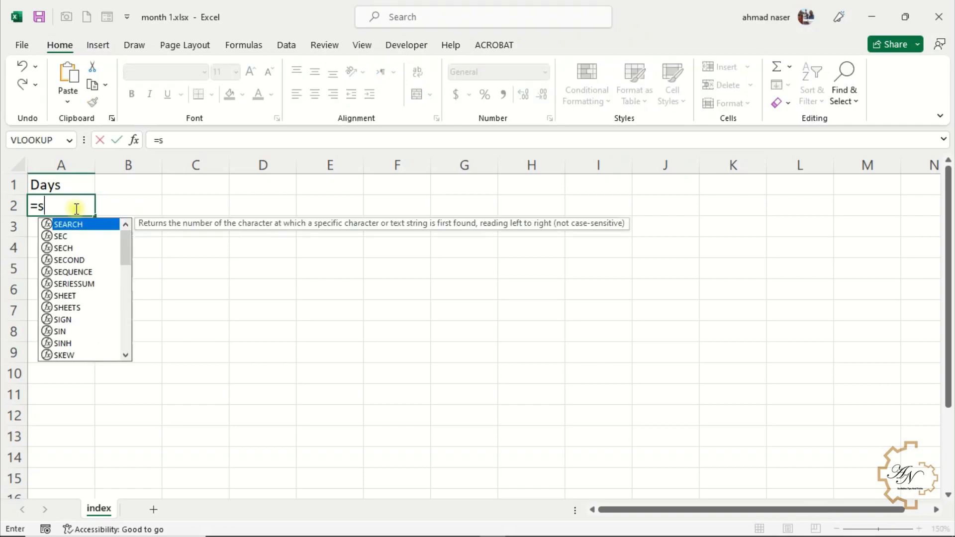
{"action": "type", "text": "e"}
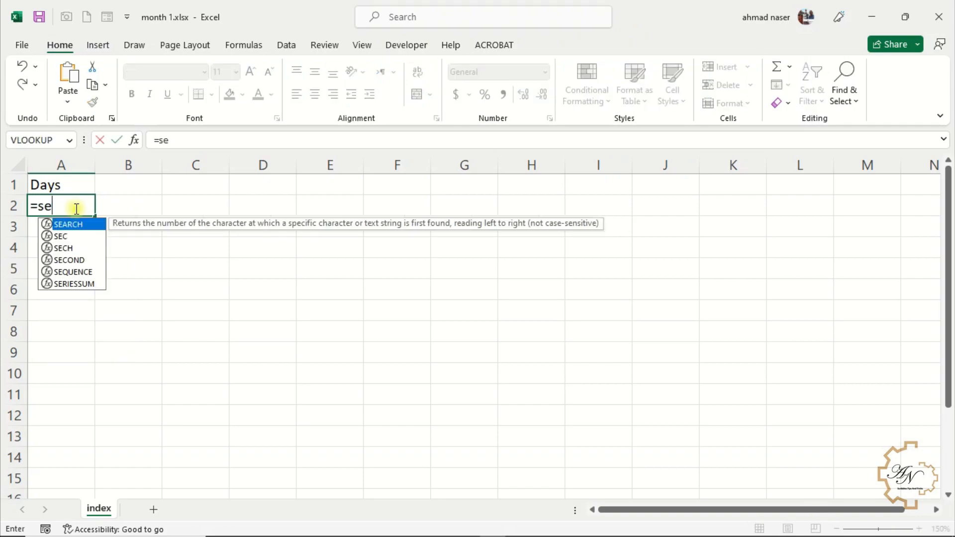
{"action": "double_click", "coordinate": [74, 272]}
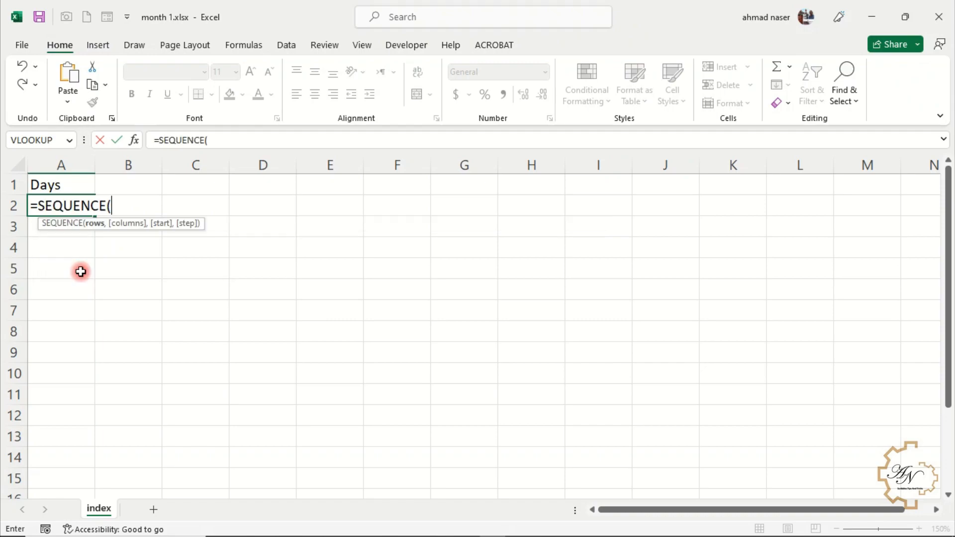
{"action": "type", "text": "31"}
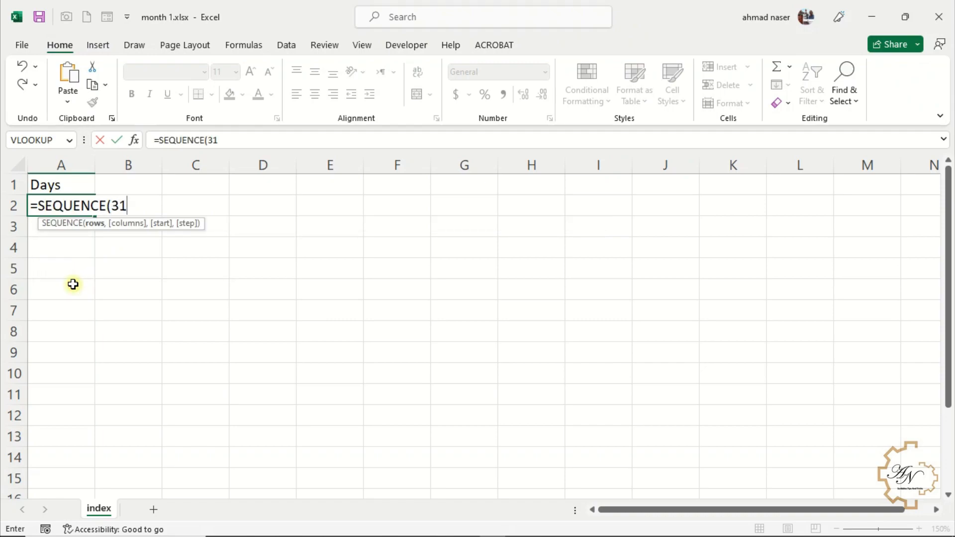
{"action": "key", "text": "Return"}
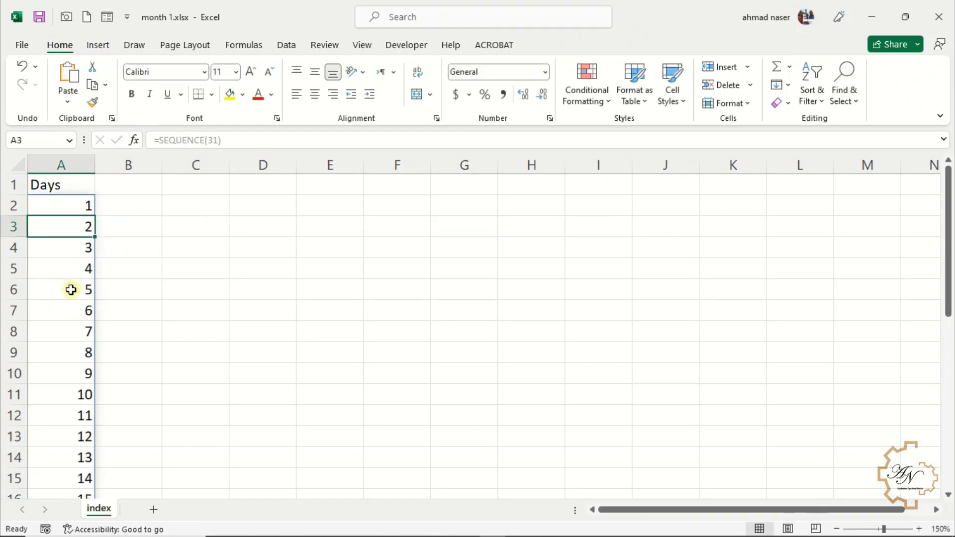
{"action": "scroll", "coordinate": [66, 292], "scroll_direction": "down", "scroll_amount": 7}
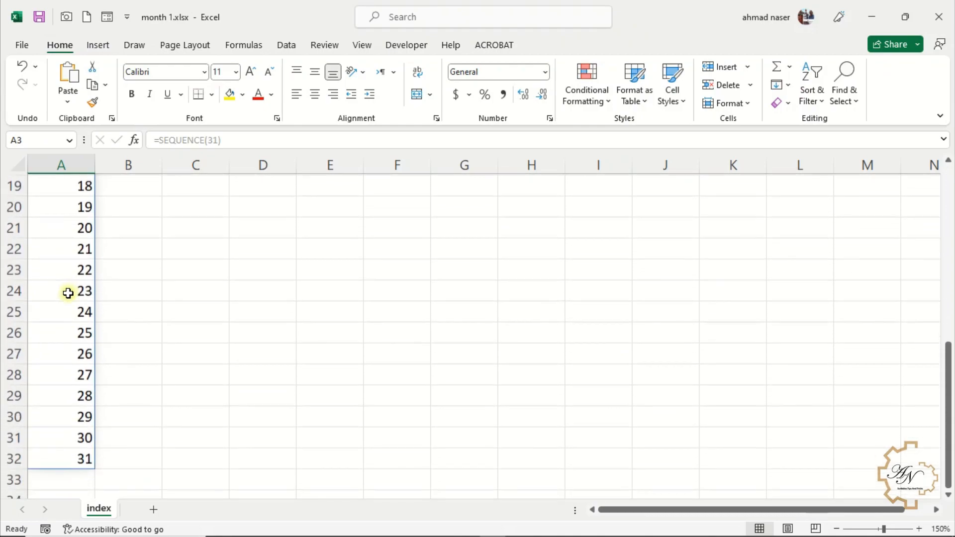
{"action": "scroll", "coordinate": [67, 293], "scroll_direction": "up", "scroll_amount": 7}
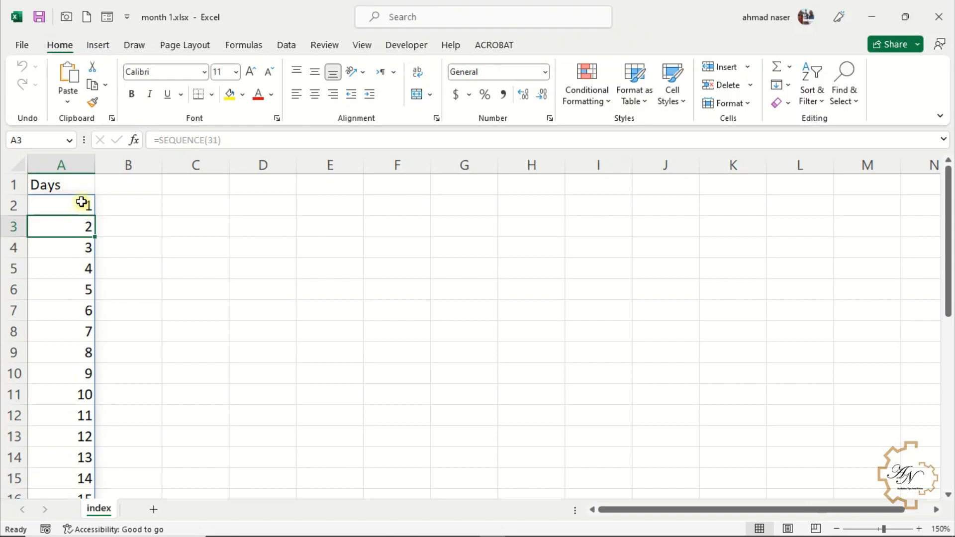
Step: Insert a PivotTable from index!$A$1:$A$32 on a new worksheet, using Days as the report filter
{"action": "left_click", "coordinate": [78, 185]}
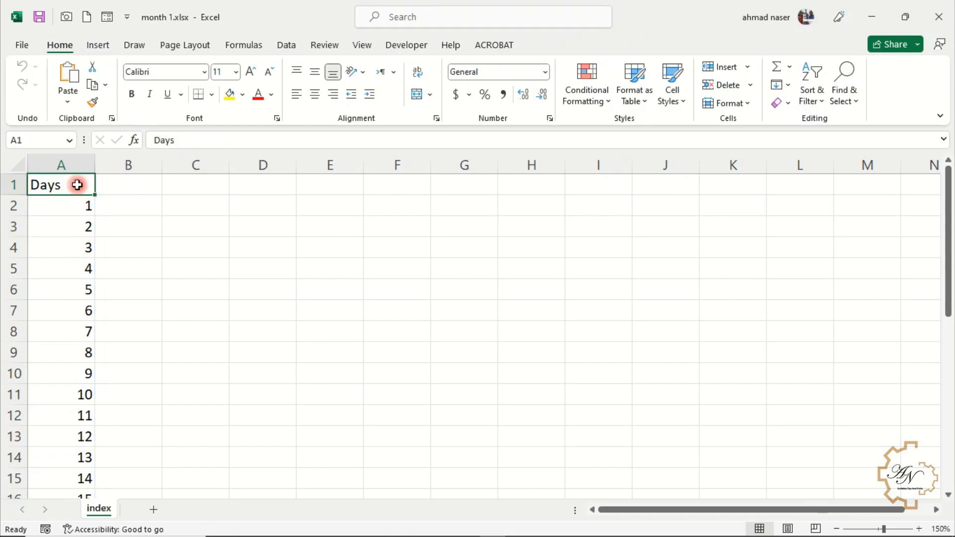
{"action": "left_click", "coordinate": [99, 46]}
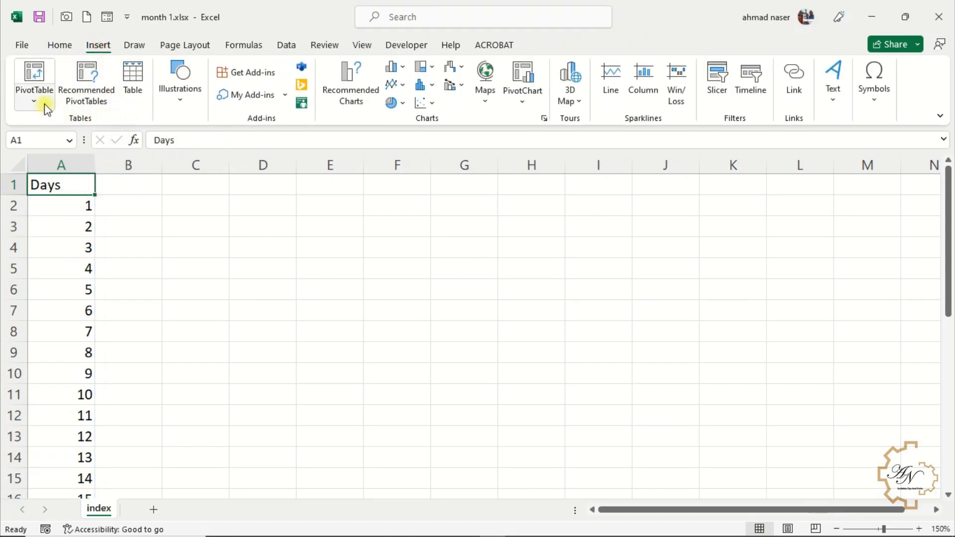
{"action": "left_click", "coordinate": [45, 105]}
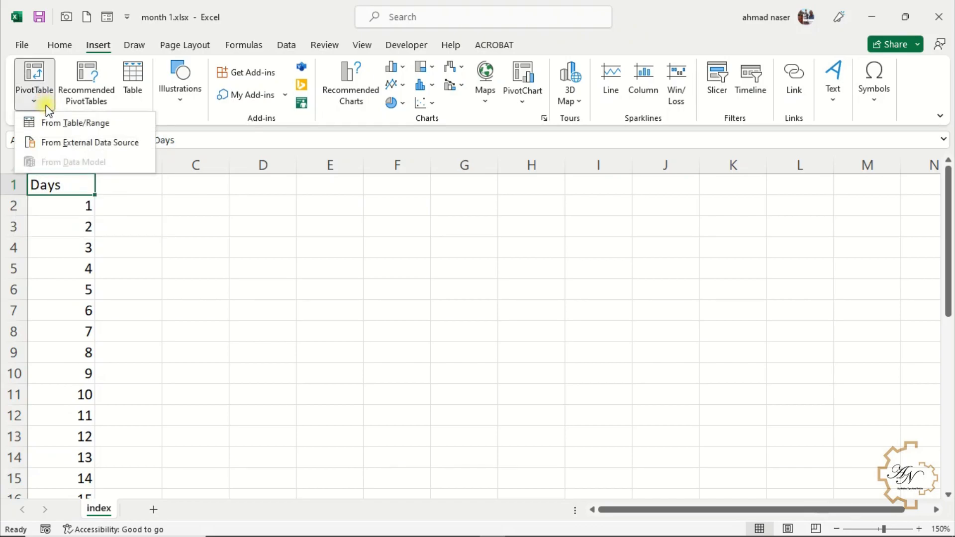
{"action": "left_click", "coordinate": [54, 122]}
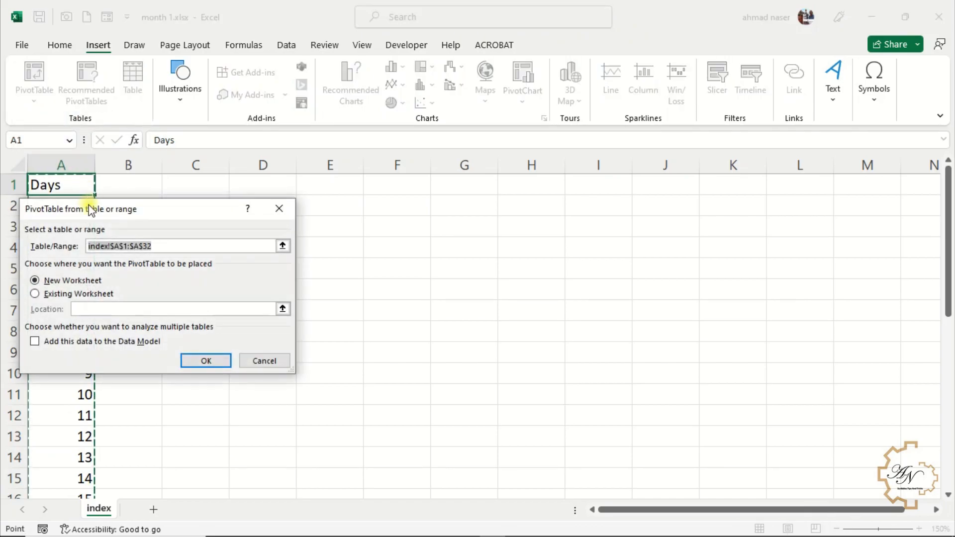
{"action": "left_click", "coordinate": [206, 361]}
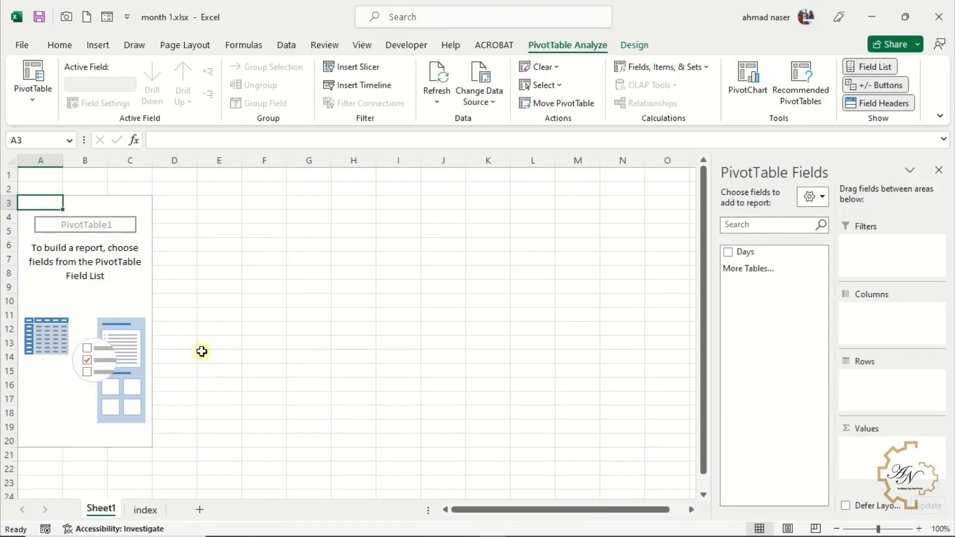
{"action": "left_click_drag", "start_coordinate": [739, 254], "coordinate": [876, 249]}
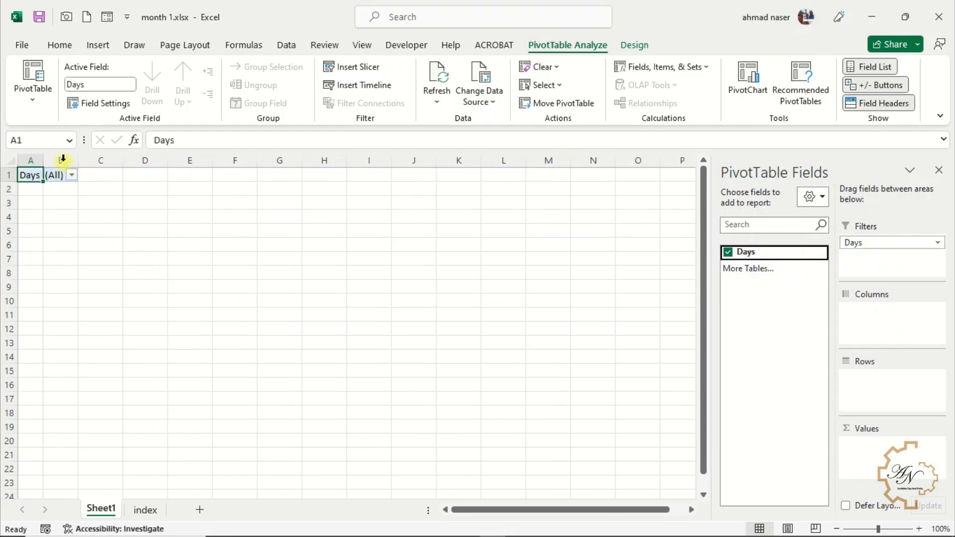
Step: Generate a separate worksheet for each day by showing the report filter pages of Days
{"action": "left_click", "coordinate": [33, 99]}
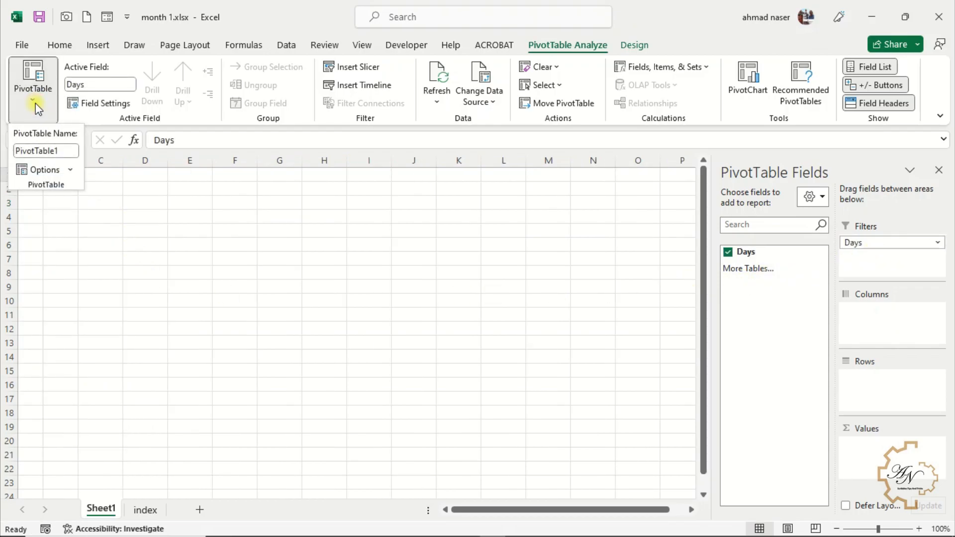
{"action": "left_click", "coordinate": [71, 170]}
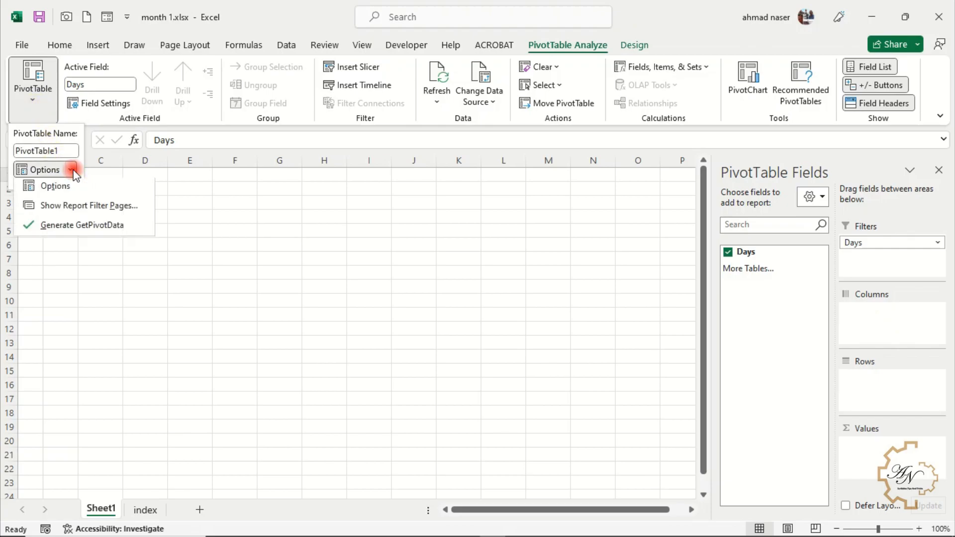
{"action": "left_click", "coordinate": [79, 209]}
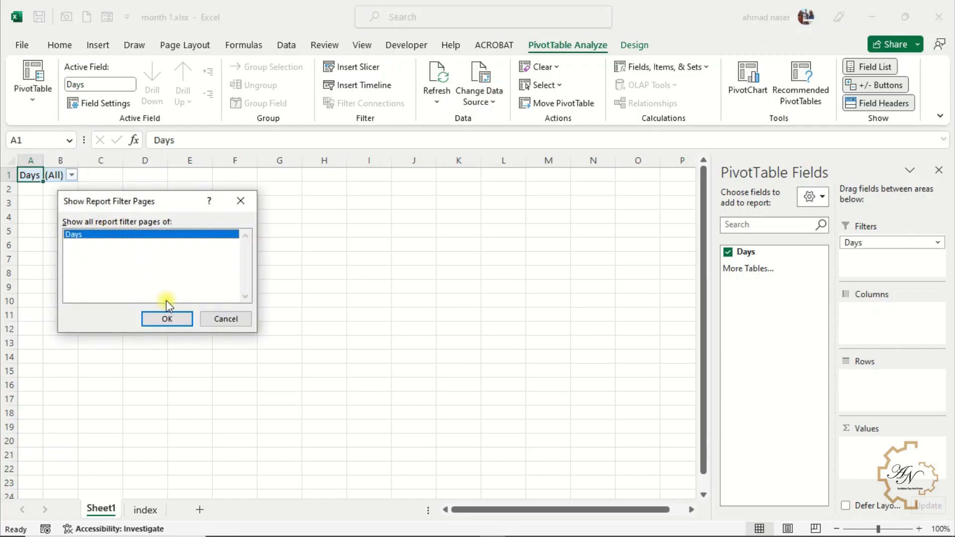
{"action": "left_click", "coordinate": [169, 319]}
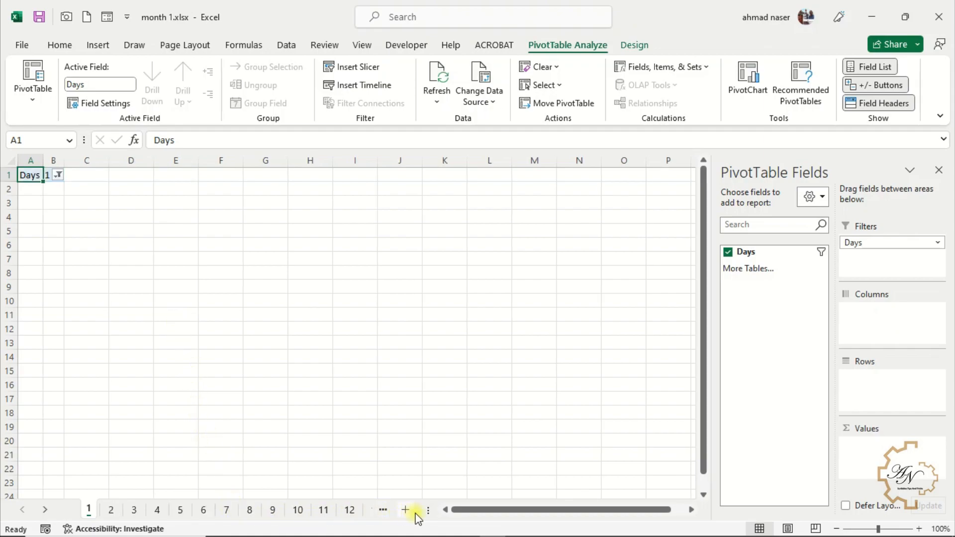
Step: Activate Sheet1 from the full list of worksheets and permanently delete it
{"action": "right_click", "coordinate": [30, 510]}
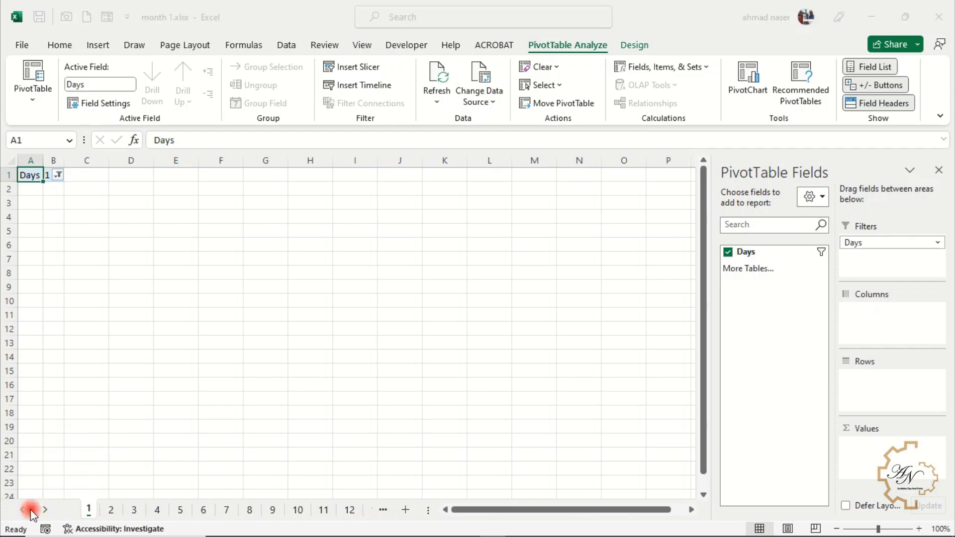
{"action": "left_click_drag", "start_coordinate": [198, 356], "coordinate": [198, 446]}
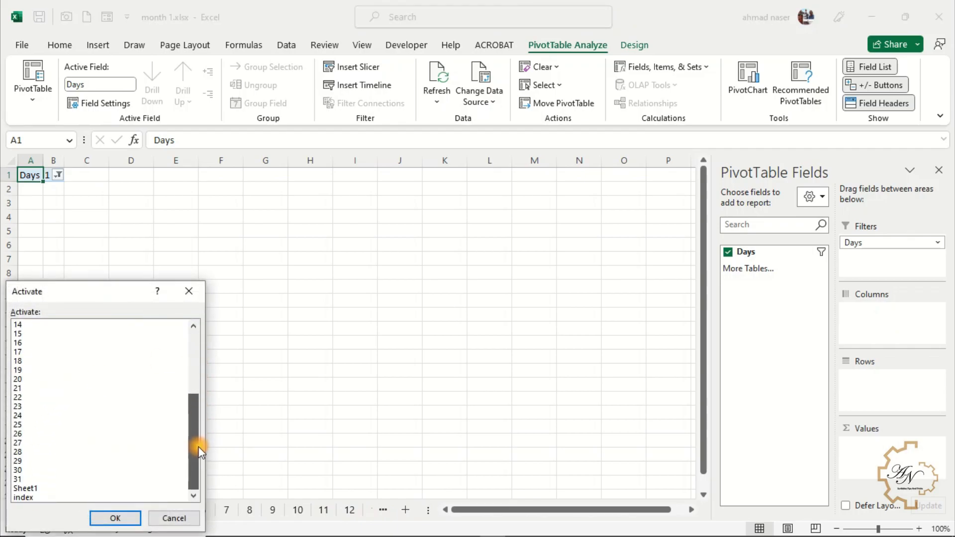
{"action": "left_click", "coordinate": [39, 489]}
{"action": "left_click", "coordinate": [125, 517]}
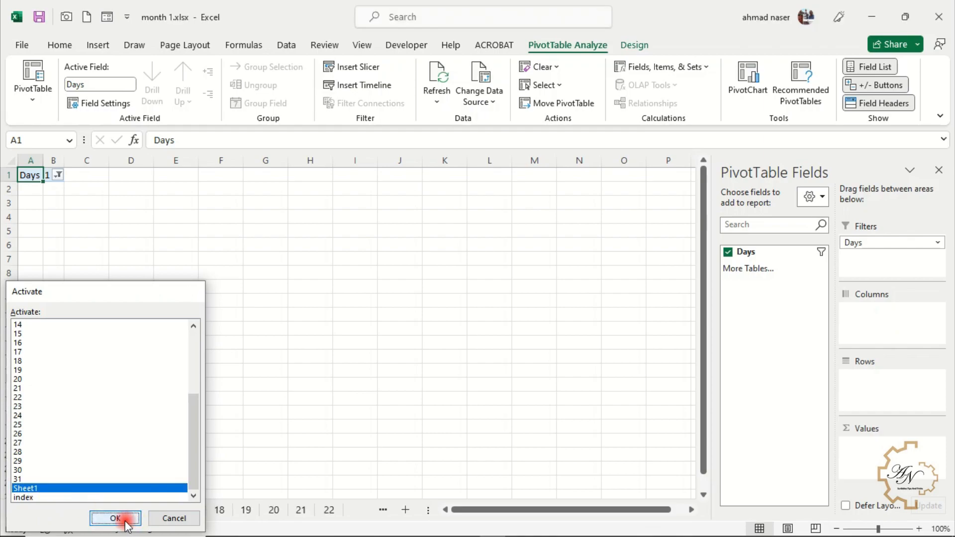
{"action": "right_click", "coordinate": [321, 506]}
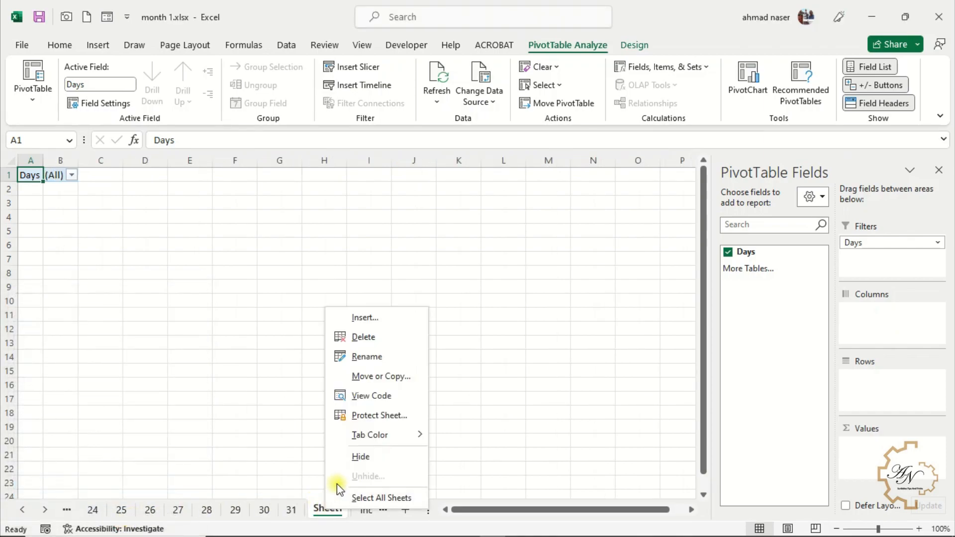
{"action": "left_click", "coordinate": [368, 338]}
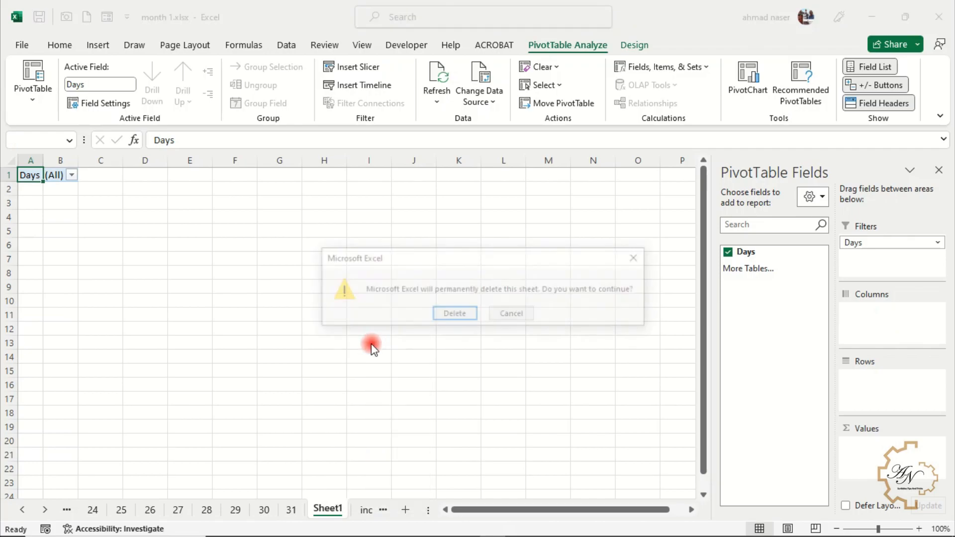
{"action": "left_click", "coordinate": [455, 315]}
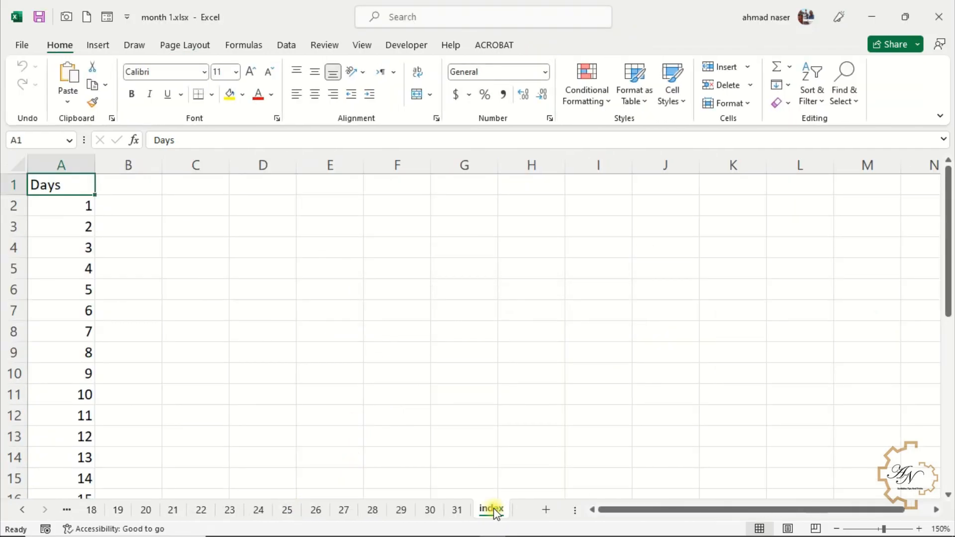
Step: Move the index worksheet in front of worksheet 1 in month 1.xlsx
{"action": "right_click", "coordinate": [493, 508]}
{"action": "left_click", "coordinate": [543, 376]}
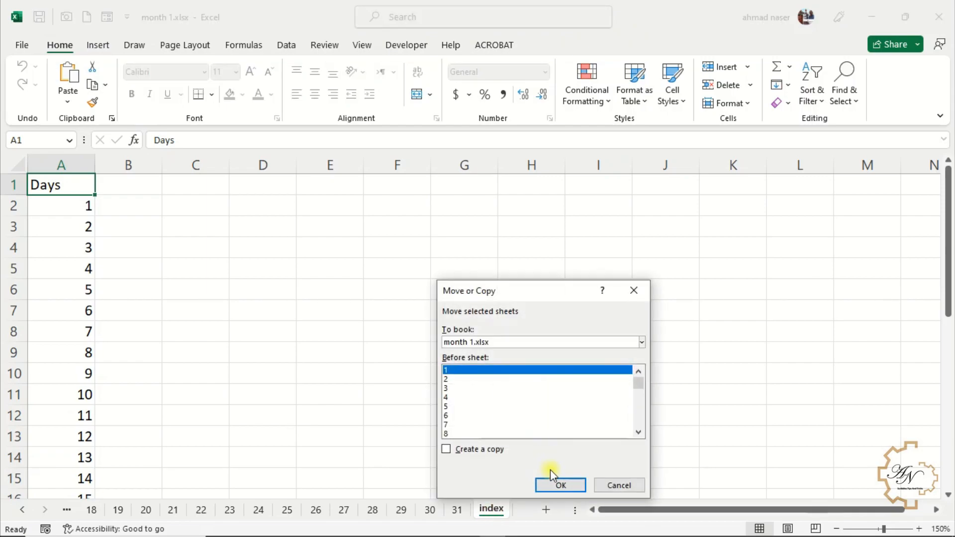
{"action": "left_click", "coordinate": [561, 485]}
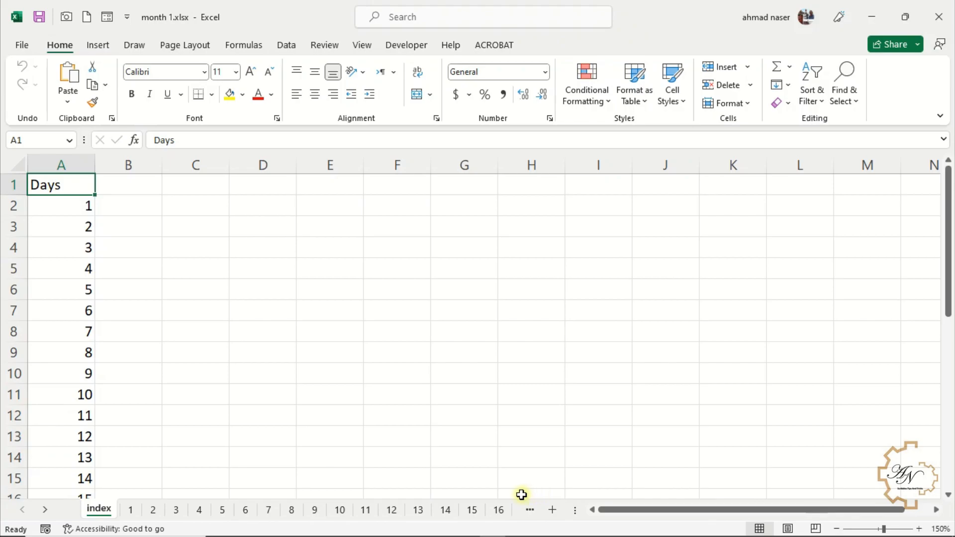
Step: Group worksheets 1 through 31 and clear the leftover PivotTable filter in A1:B1 on all of them
{"action": "key", "text": "shift"}
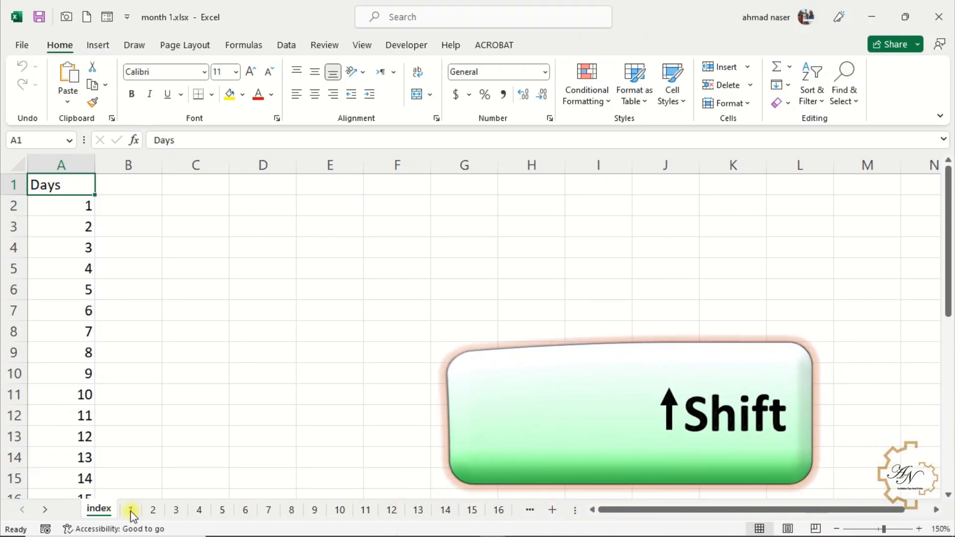
{"action": "left_click", "coordinate": [131, 510]}
{"action": "left_click", "coordinate": [385, 511], "text": "shift"}
{"action": "left_click", "coordinate": [530, 512], "text": "shift"}
{"action": "left_click", "coordinate": [530, 512], "text": "shift"}
{"action": "left_click", "coordinate": [531, 512], "text": "shift"}
{"action": "left_click", "coordinate": [530, 512], "text": "shift"}
{"action": "left_click", "coordinate": [531, 512], "text": "shift"}
{"action": "left_click", "coordinate": [531, 512], "text": "shift"}
{"action": "left_click", "coordinate": [531, 512], "text": "shift"}
{"action": "left_click", "coordinate": [530, 512], "text": "shift"}
{"action": "left_click", "coordinate": [531, 512], "text": "shift"}
{"action": "left_click", "coordinate": [531, 511], "text": "shift"}
{"action": "left_click", "coordinate": [531, 512], "text": "shift"}
{"action": "left_click", "coordinate": [531, 512], "text": "shift"}
{"action": "left_click", "coordinate": [531, 512], "text": "shift"}
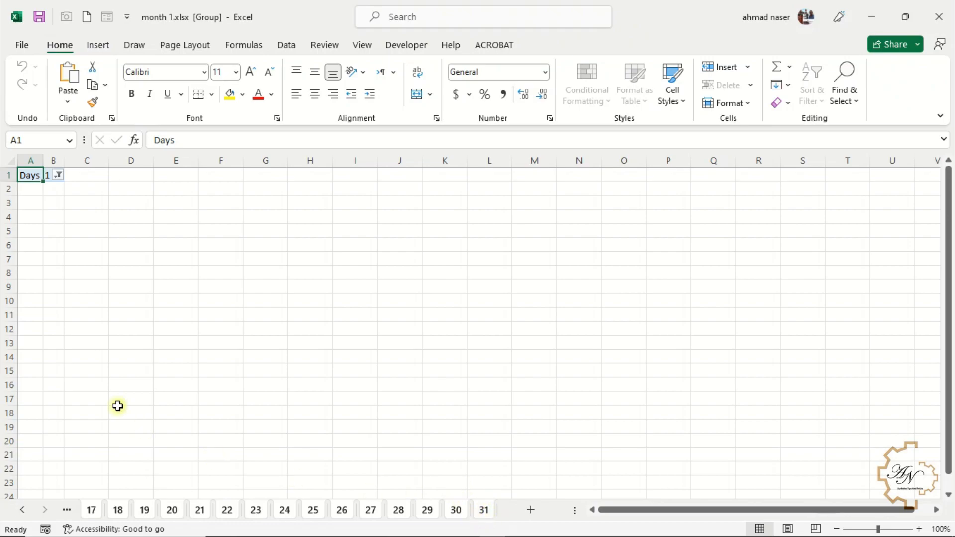
{"action": "left_click_drag", "start_coordinate": [29, 175], "coordinate": [59, 175]}
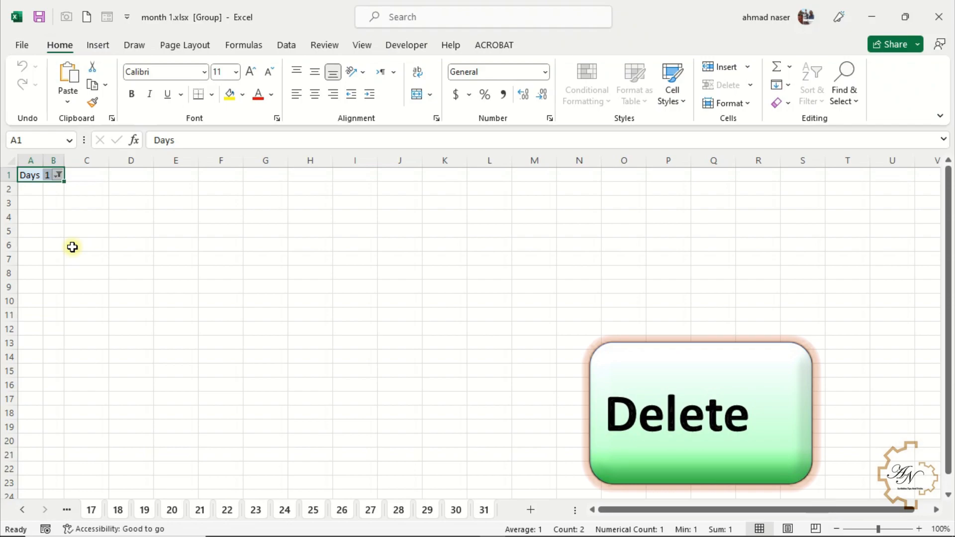
{"action": "key", "text": "Delete"}
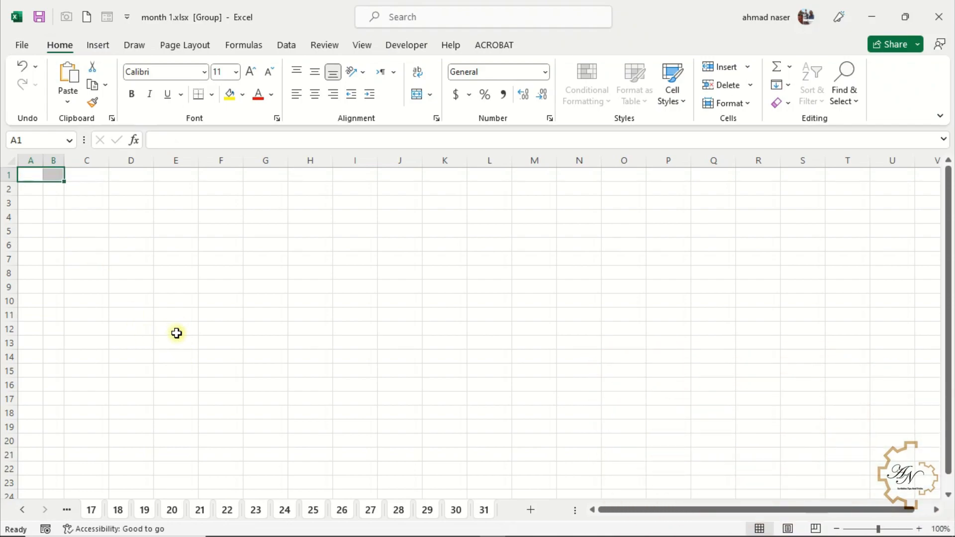
Step: Ungroup the day worksheets by activating the index worksheet from the full sheet list
{"action": "right_click", "coordinate": [23, 509]}
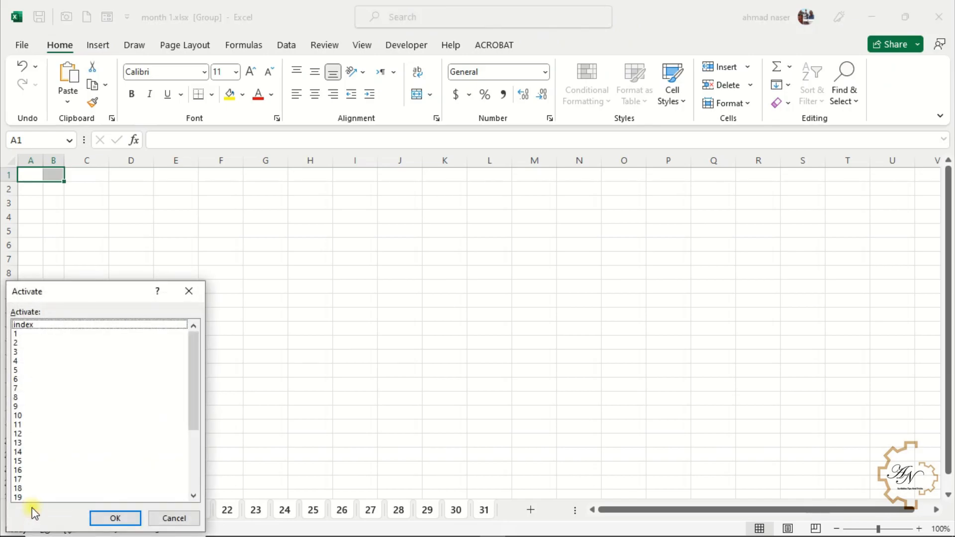
{"action": "left_click", "coordinate": [43, 324]}
{"action": "left_click", "coordinate": [115, 519]}
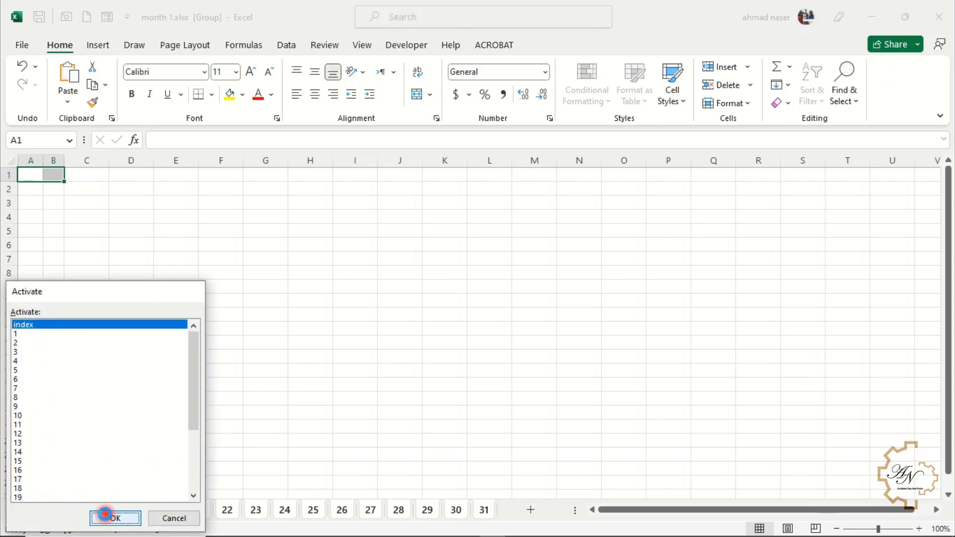
Step: Enter =CELL("filename",A1) in G1 of the index worksheet in month 2.xlsx to return the file path
{"action": "key", "text": "Right"}
{"action": "key", "text": "Right"}
{"action": "key", "text": "Right"}
{"action": "key", "text": "Right"}
{"action": "key", "text": "Right"}
{"action": "key", "text": "Right"}
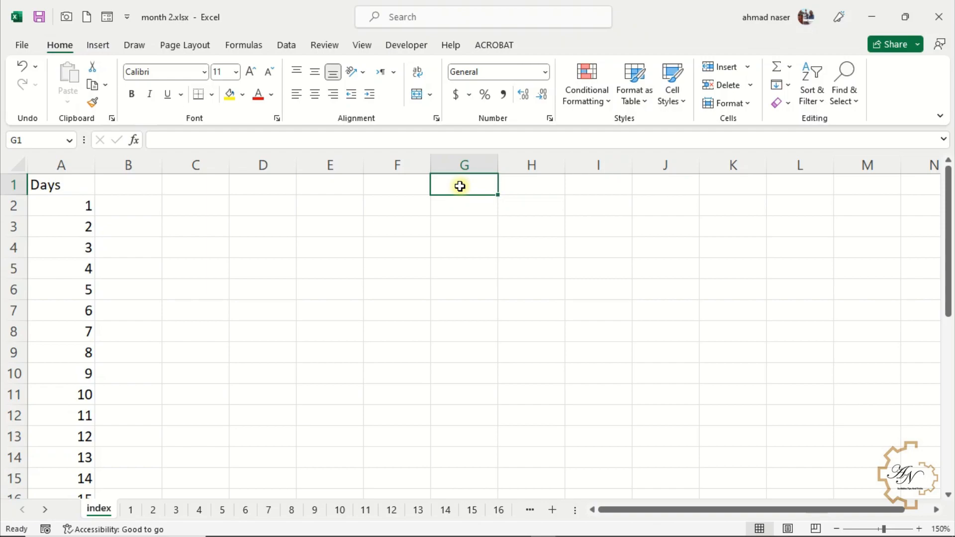
{"action": "type", "text": "="}
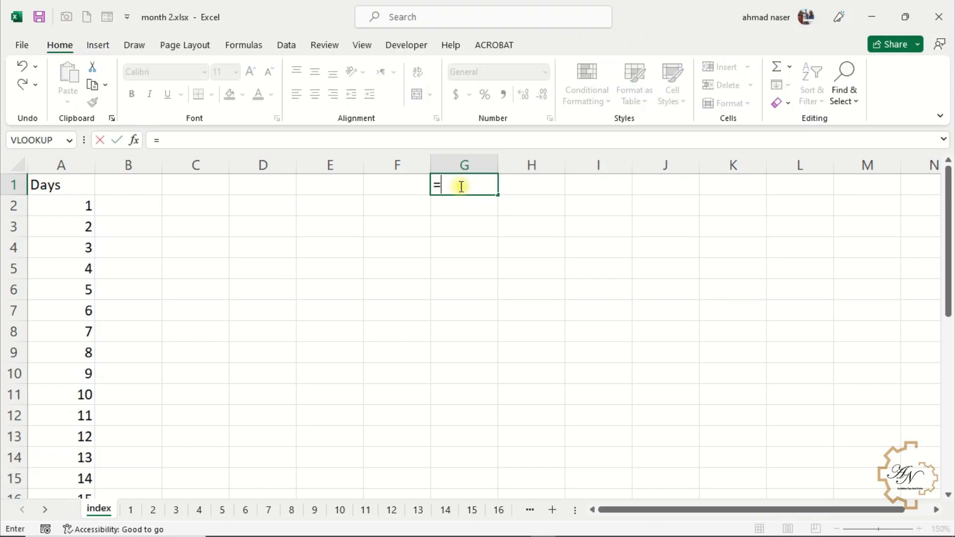
{"action": "type", "text": "ce"}
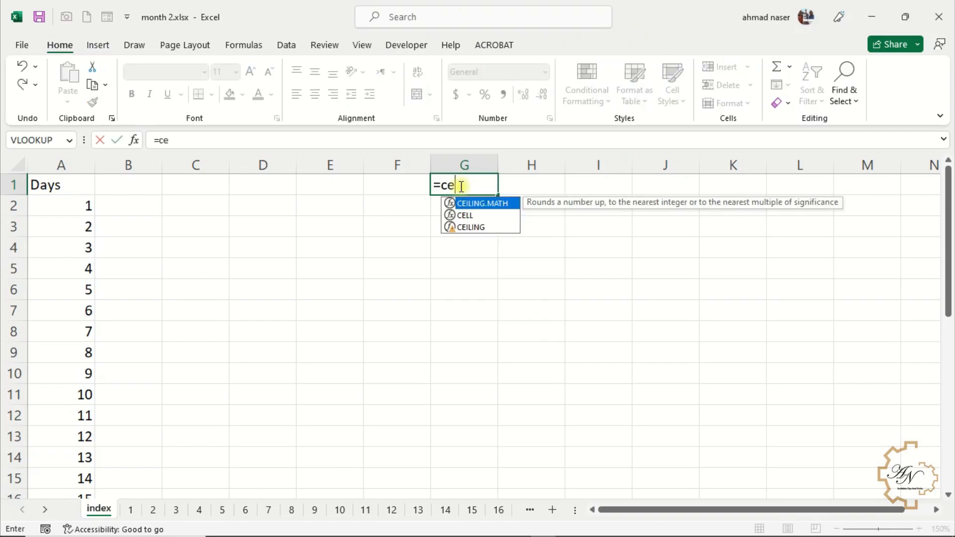
{"action": "left_click", "coordinate": [467, 216]}
{"action": "double_click", "coordinate": [467, 215]}
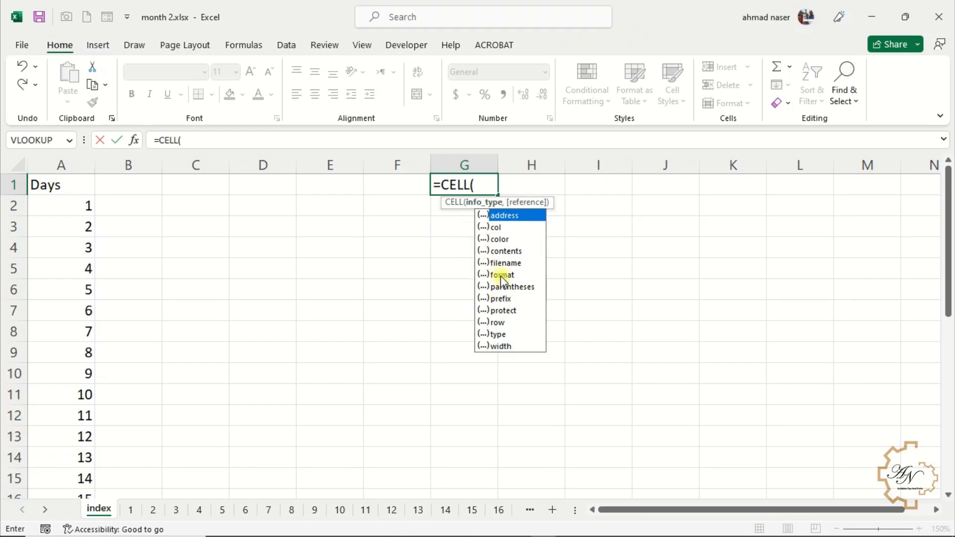
{"action": "double_click", "coordinate": [502, 262]}
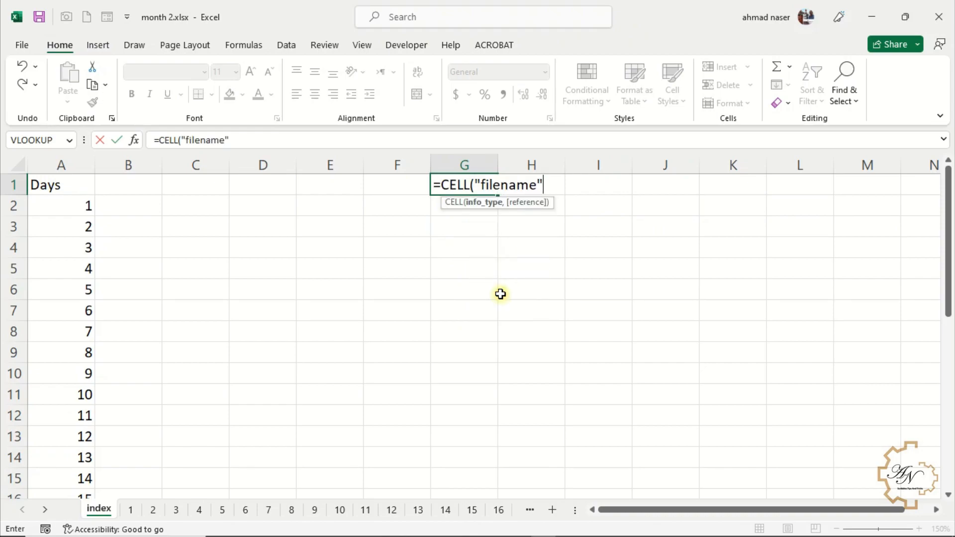
{"action": "type", "text": ",a1"}
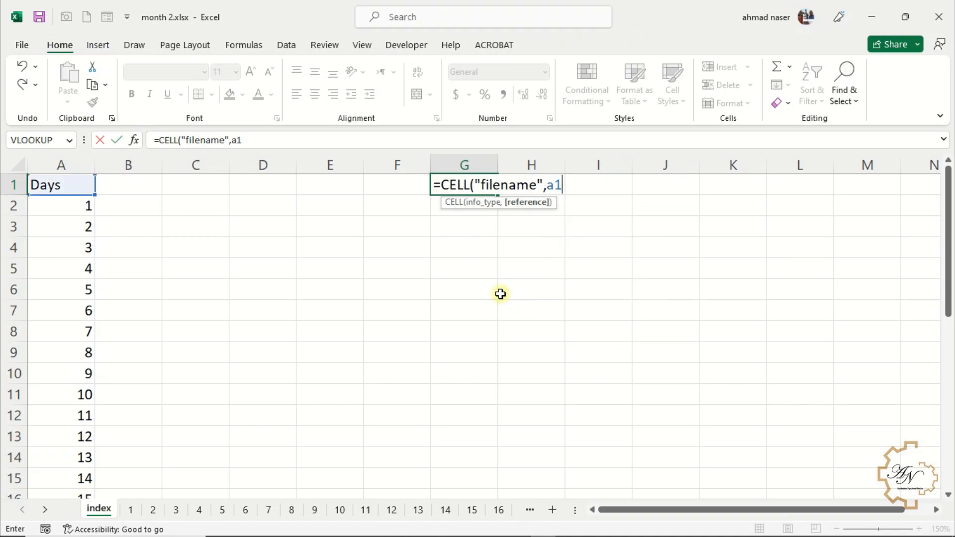
{"action": "key", "text": "Return"}
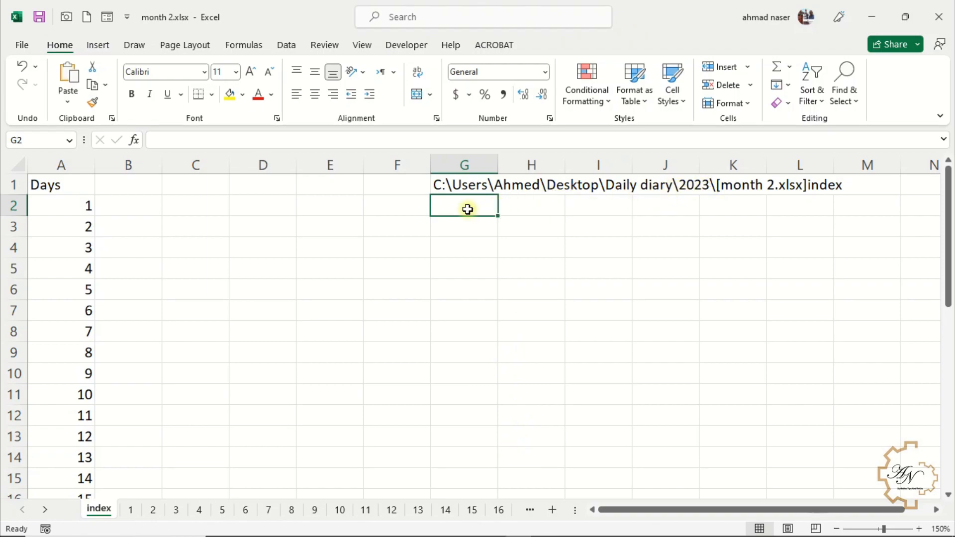
Step: Locate the opening bracket in the file path by entering =FIND("[",G1) in G2
{"action": "type", "text": "="}
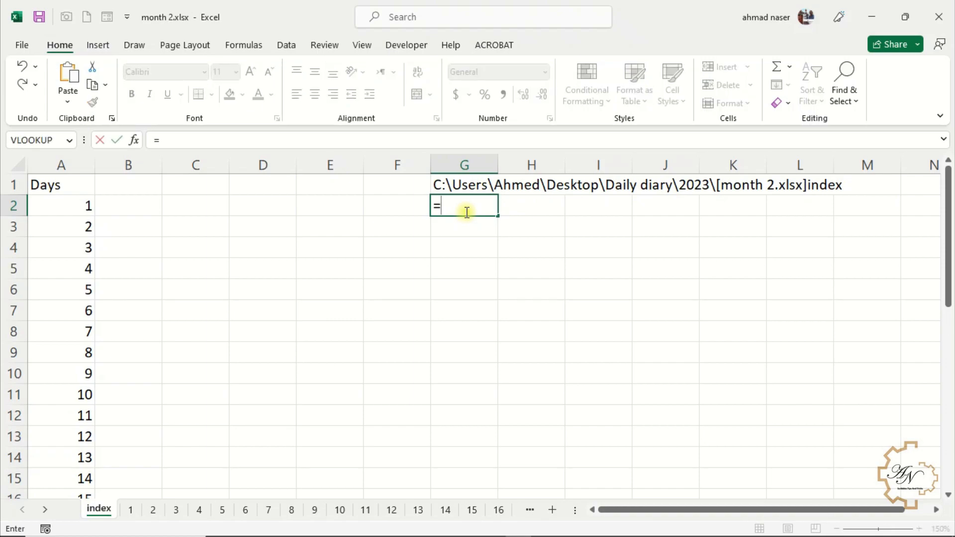
{"action": "type", "text": "fin"}
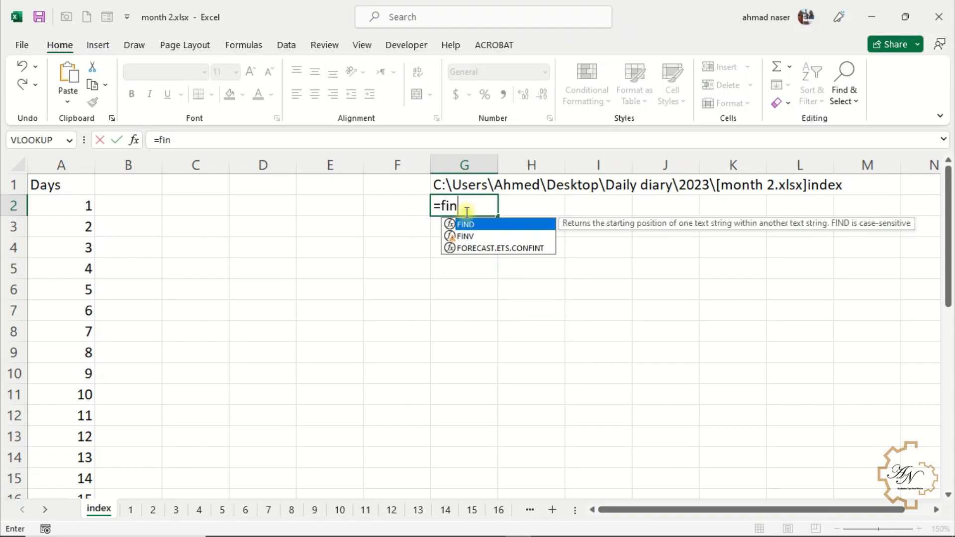
{"action": "double_click", "coordinate": [479, 224]}
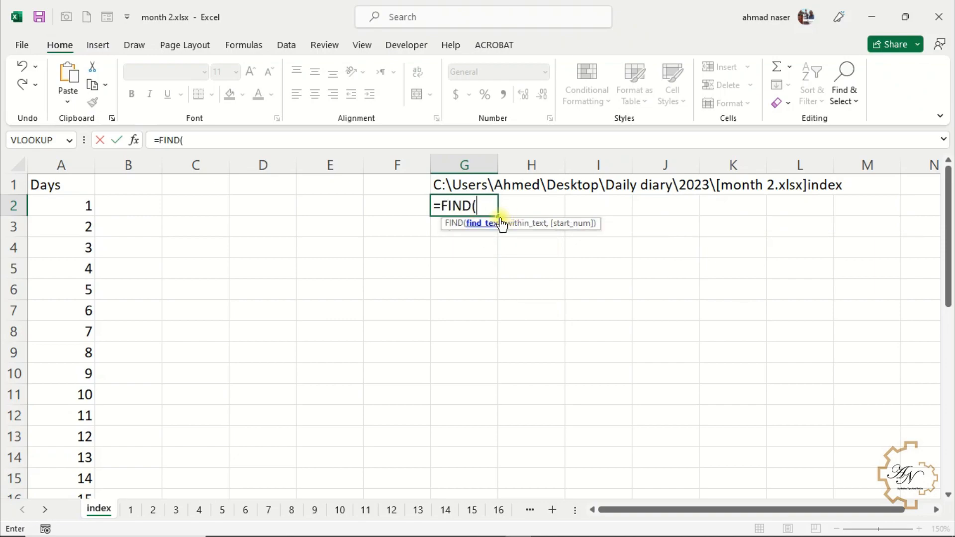
{"action": "type", "text": "\"[\","}
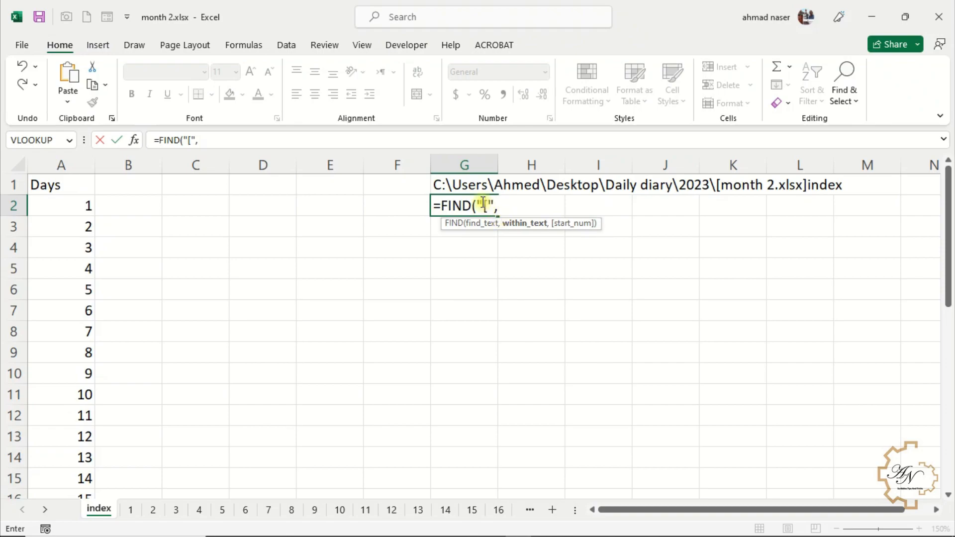
{"action": "left_click", "coordinate": [474, 186]}
{"action": "key", "text": "Return"}
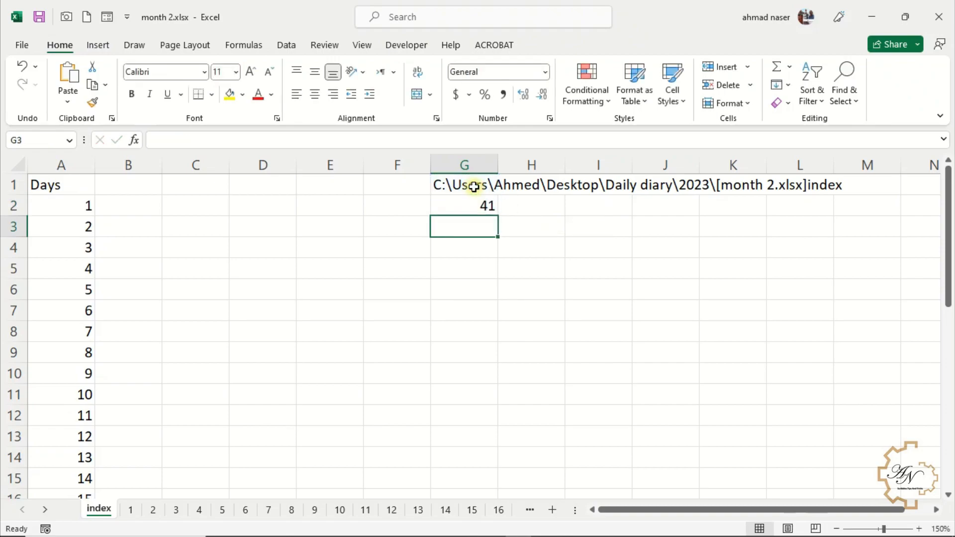
{"action": "left_click", "coordinate": [473, 204]}
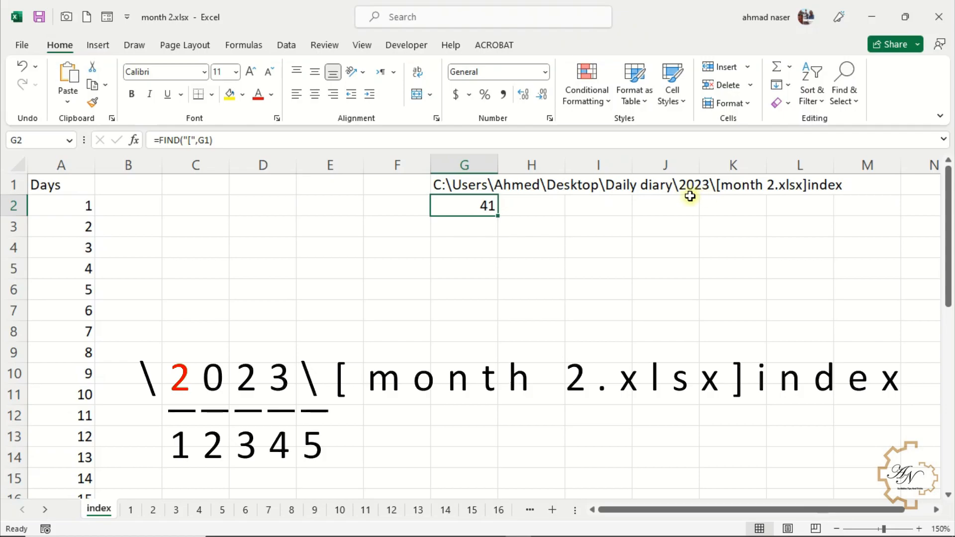
Step: Extract the year from the file path by entering =MID(G1,G2-5,4) in G3
{"action": "left_click", "coordinate": [476, 228]}
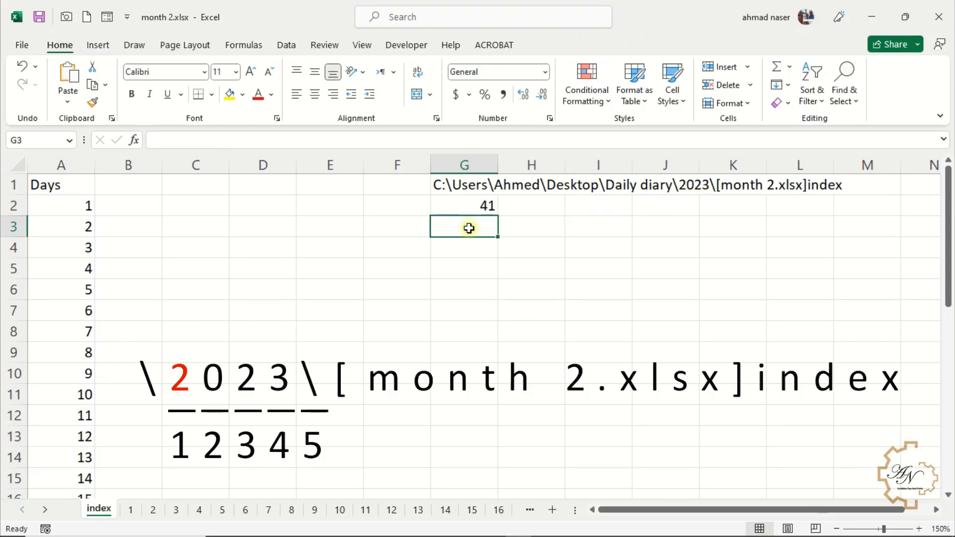
{"action": "type", "text": "=mid"}
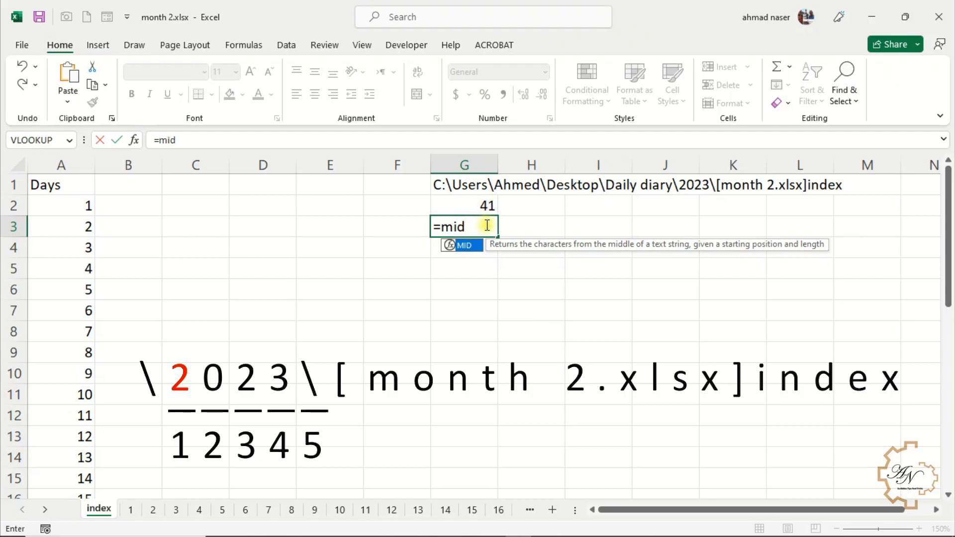
{"action": "double_click", "coordinate": [463, 245]}
{"action": "left_click", "coordinate": [474, 187]}
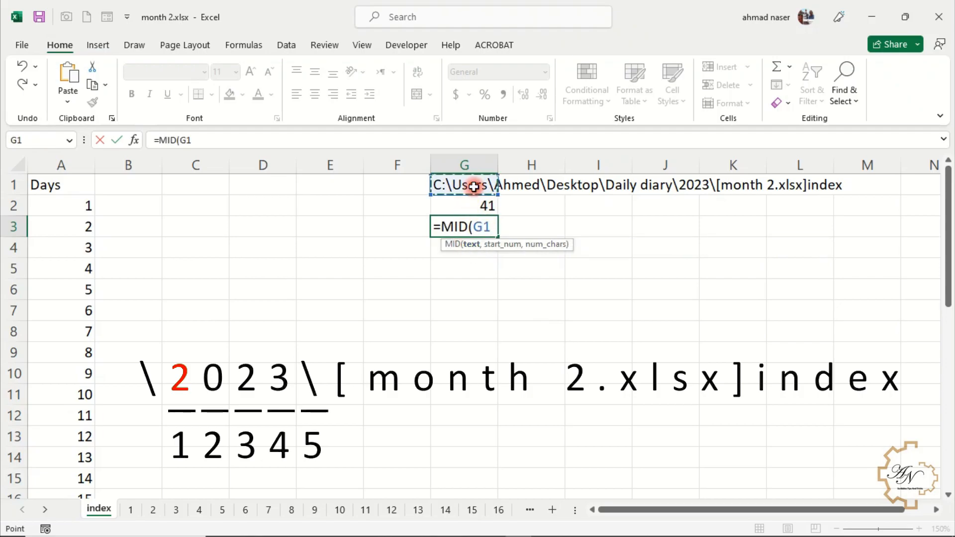
{"action": "type", "text": ","}
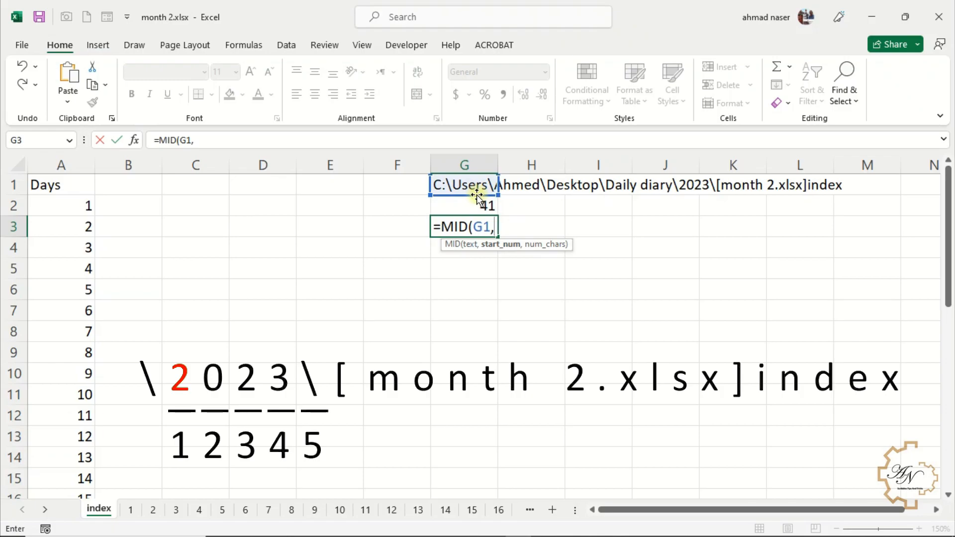
{"action": "type", "text": "g2-"}
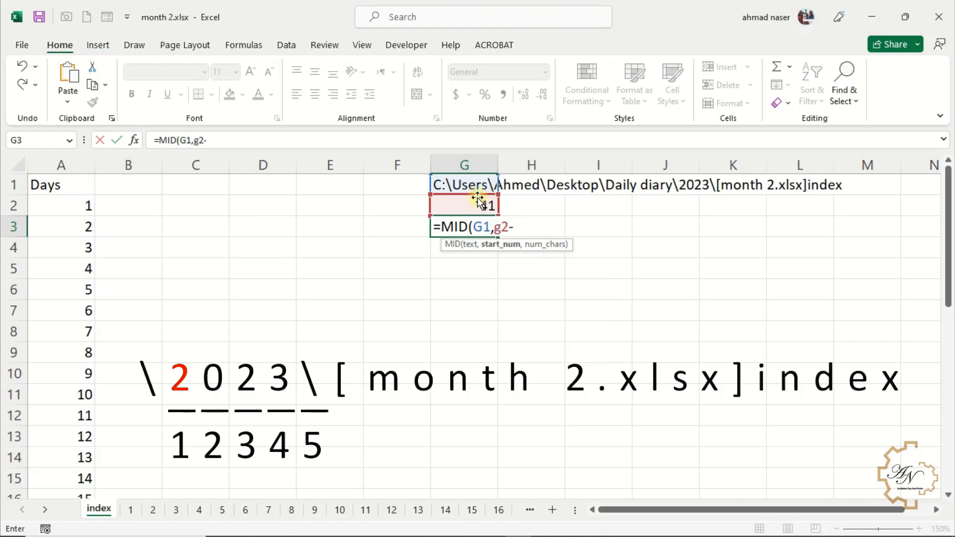
{"action": "type", "text": "5,4"}
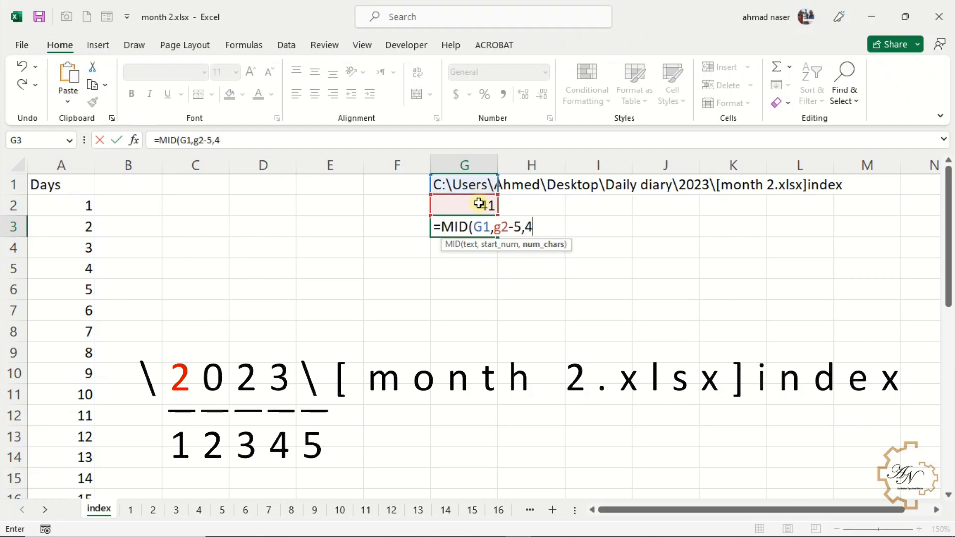
{"action": "key", "text": "Return"}
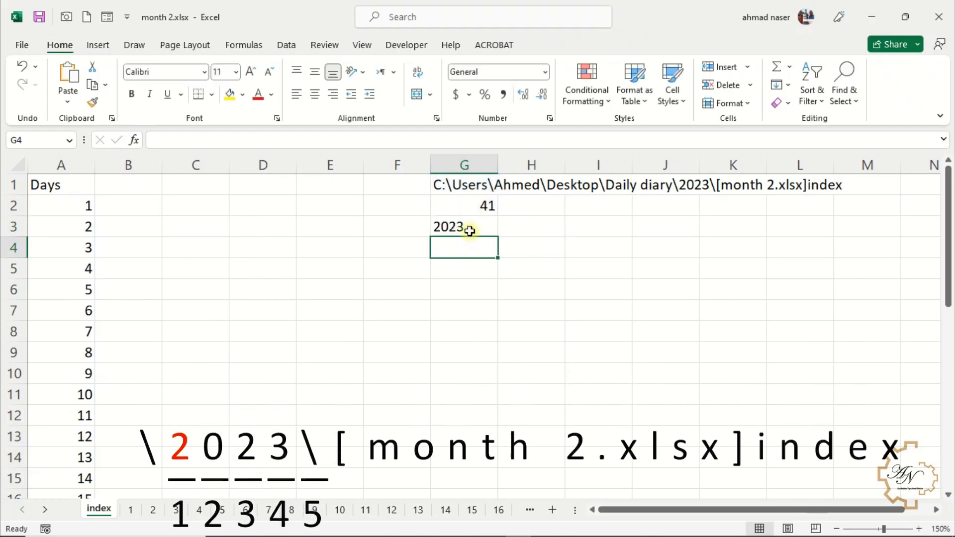
{"action": "left_click", "coordinate": [473, 229]}
{"action": "left_click", "coordinate": [481, 207]}
{"action": "left_click", "coordinate": [476, 194]}
{"action": "left_click", "coordinate": [474, 208]}
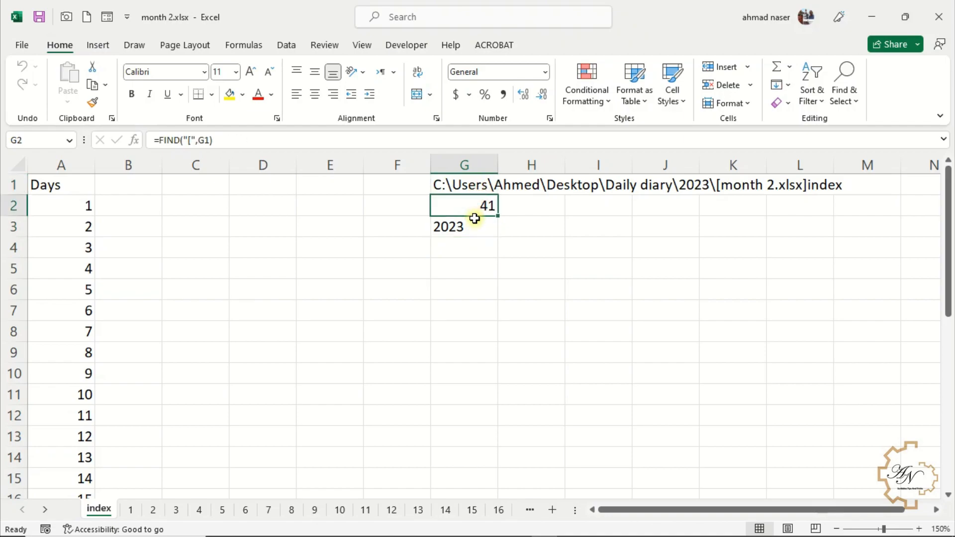
Step: Copy the CELL("filename",A1) expression, without the equals sign, from the formula in G1
{"action": "left_click", "coordinate": [475, 226]}
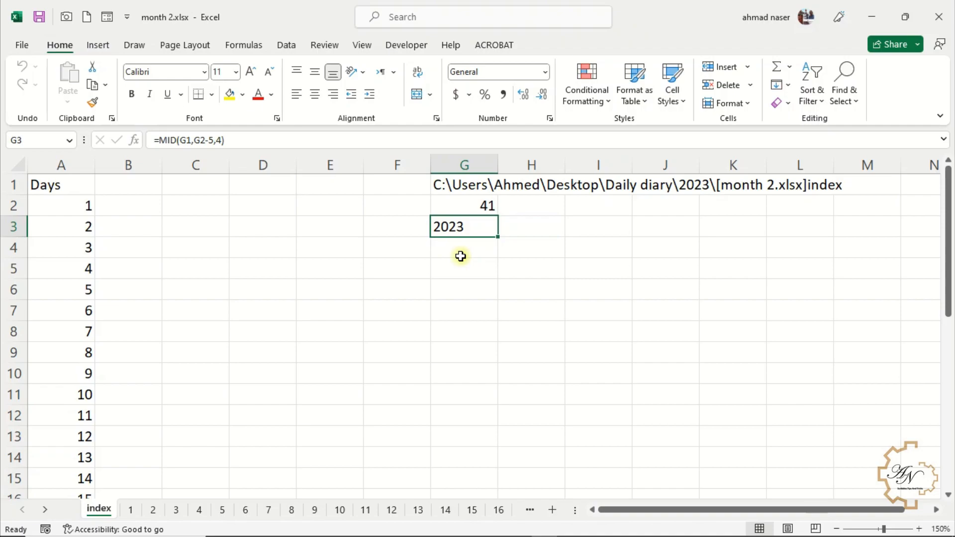
{"action": "left_click", "coordinate": [467, 186]}
{"action": "left_click", "coordinate": [466, 208]}
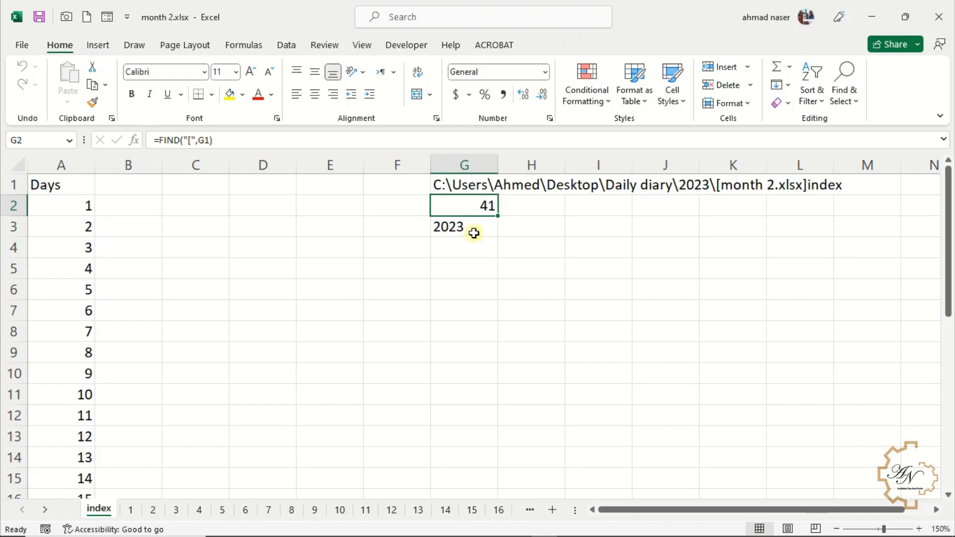
{"action": "left_click", "coordinate": [471, 190]}
{"action": "left_click", "coordinate": [339, 138]}
{"action": "left_click_drag", "start_coordinate": [339, 137], "coordinate": [160, 142]}
{"action": "key", "text": "ctrl+c"}
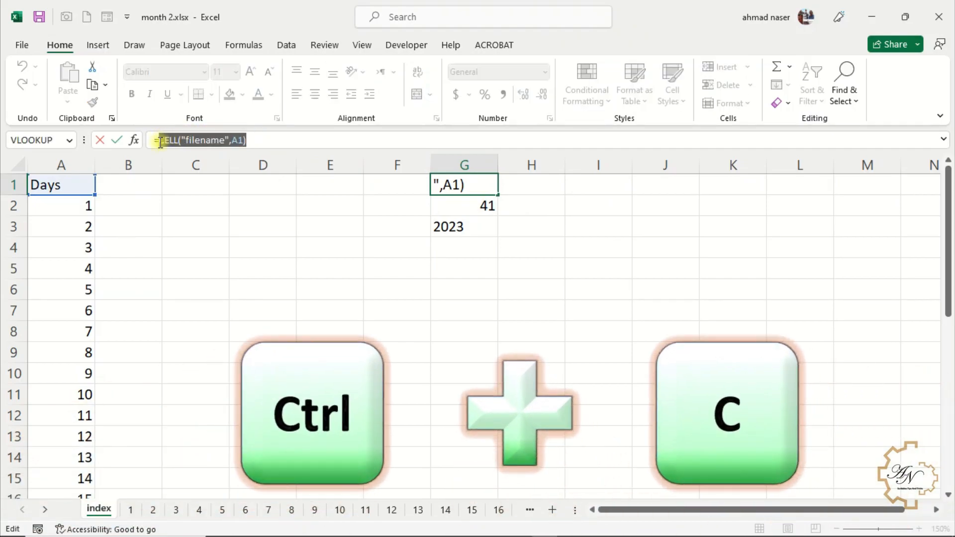
{"action": "key", "text": "Return"}
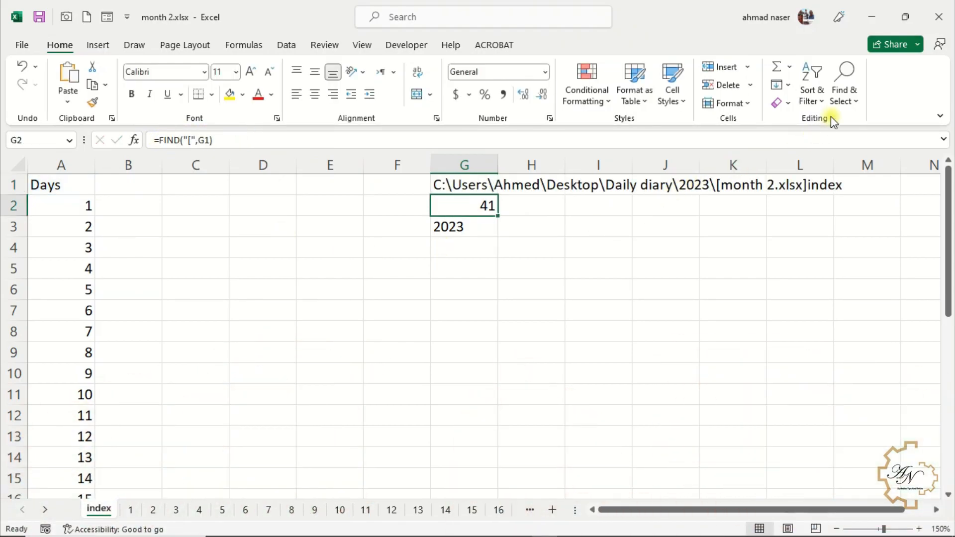
Step: Replace every g1 reference in the index worksheet's formulas with the copied CELL("filename",A1) expression
{"action": "left_click", "coordinate": [842, 92]}
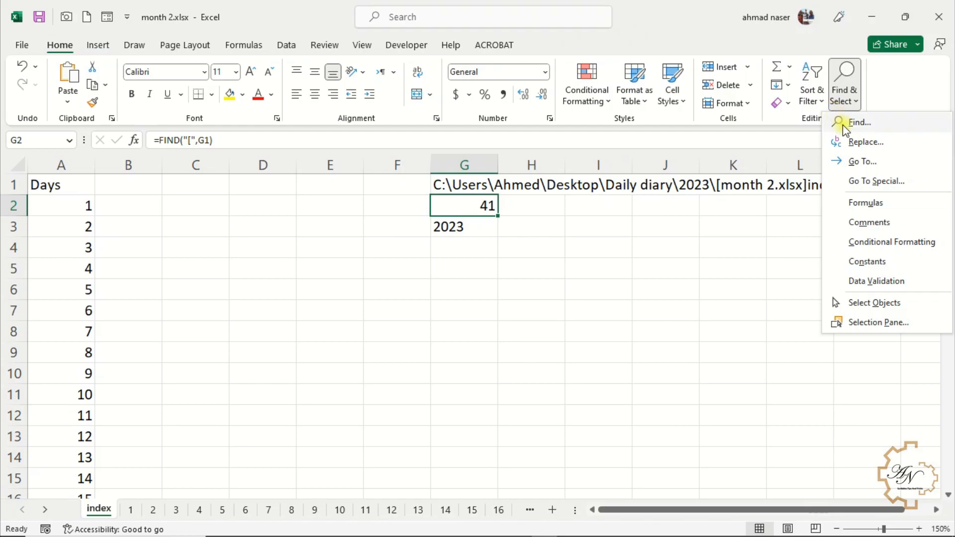
{"action": "left_click", "coordinate": [846, 142]}
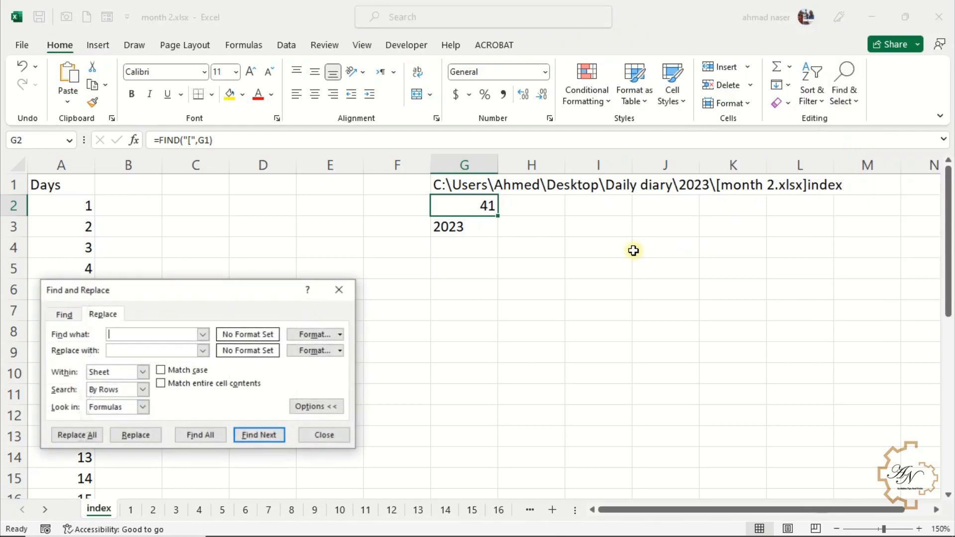
{"action": "left_click", "coordinate": [172, 332]}
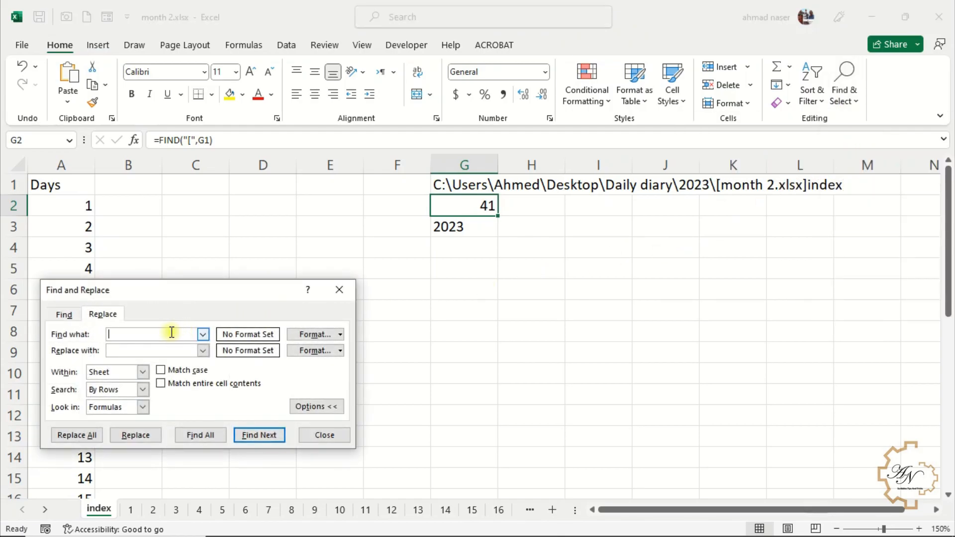
{"action": "type", "text": "g1"}
{"action": "left_click", "coordinate": [158, 351]}
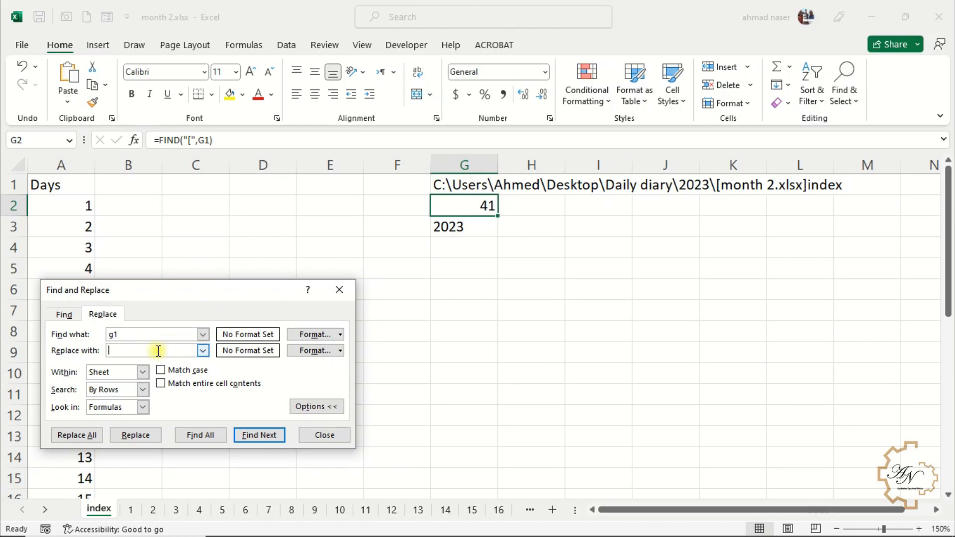
{"action": "key", "text": "ctrl+v"}
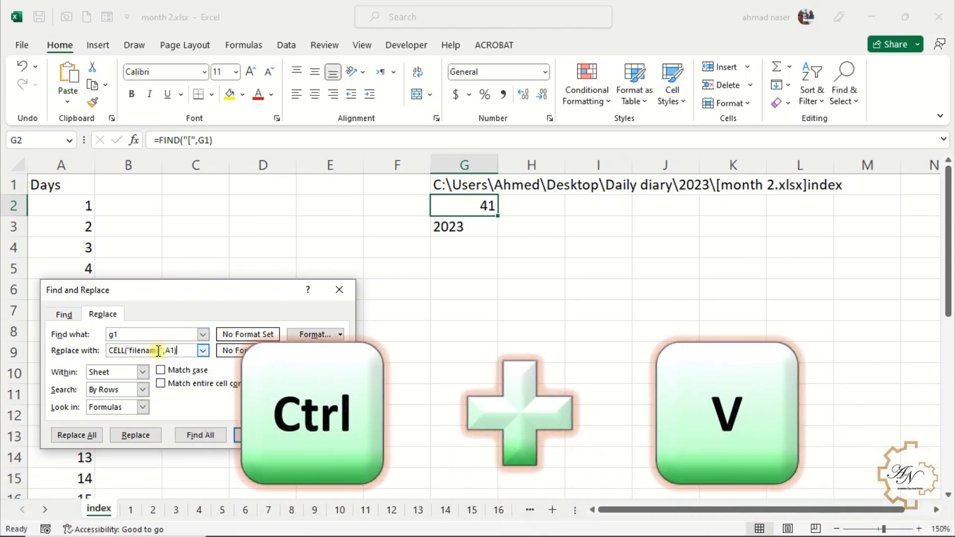
{"action": "left_click", "coordinate": [88, 436]}
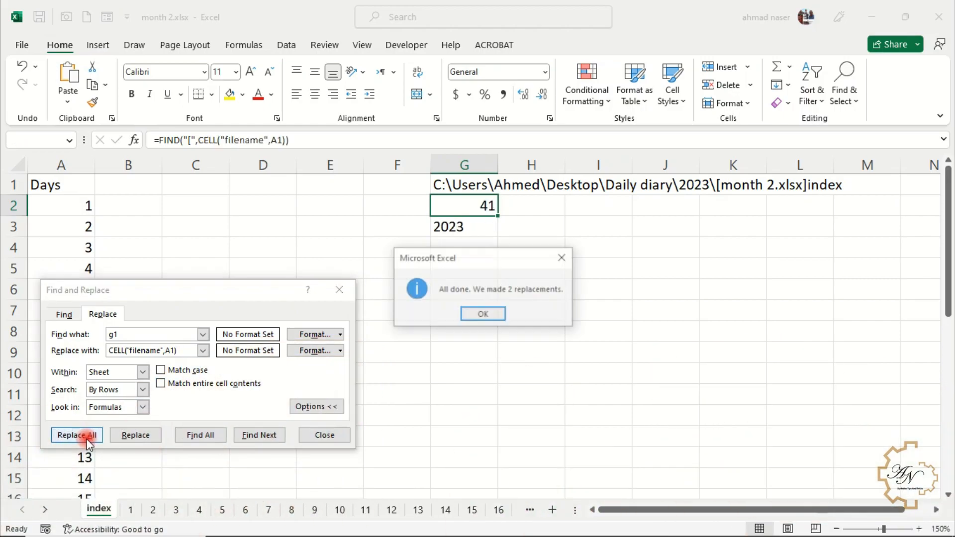
{"action": "left_click", "coordinate": [479, 313]}
{"action": "left_click", "coordinate": [324, 435]}
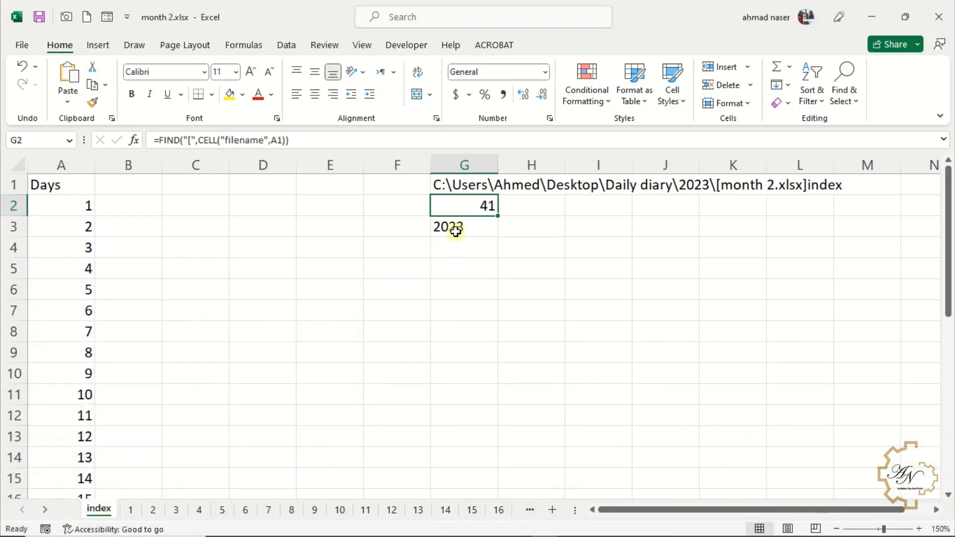
Step: Copy the FIND("[",CELL("filename",A1)) expression, without the equals sign, from the formula in G2
{"action": "left_click", "coordinate": [465, 211]}
{"action": "left_click_drag", "start_coordinate": [353, 141], "coordinate": [158, 142]}
{"action": "key", "text": "ctrl+c"}
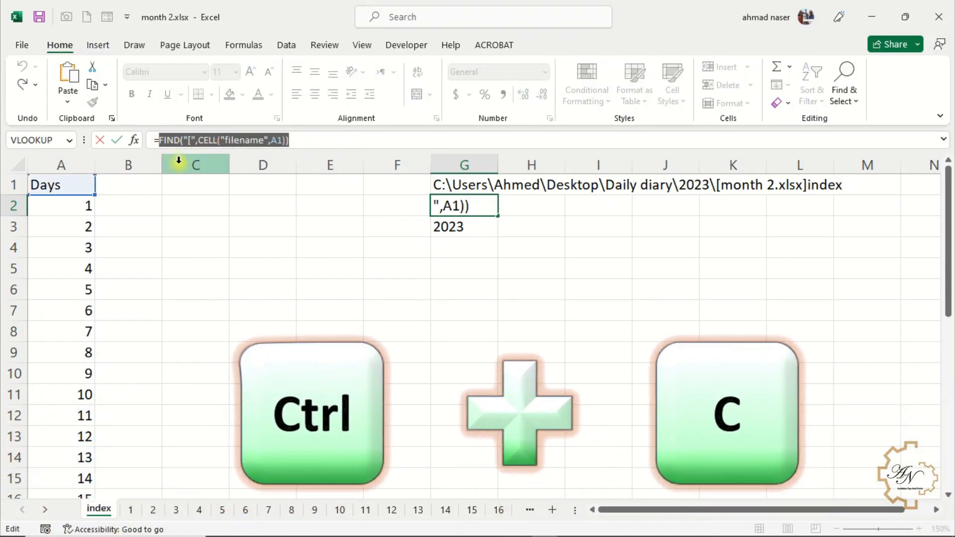
{"action": "key", "text": "Return"}
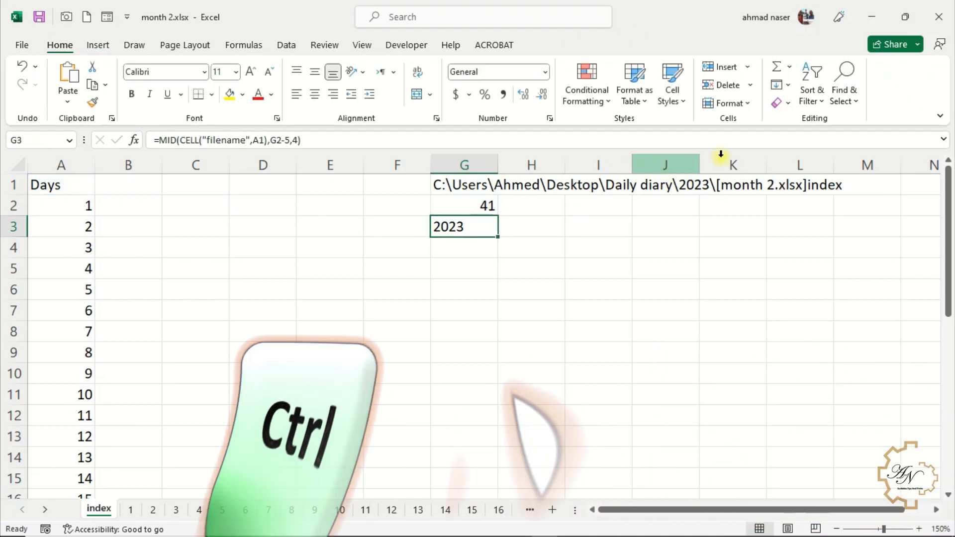
Step: Replace every g2 reference in the index worksheet's formulas with the copied FIND("[",CELL("filename",A1)) expression
{"action": "left_click", "coordinate": [843, 100]}
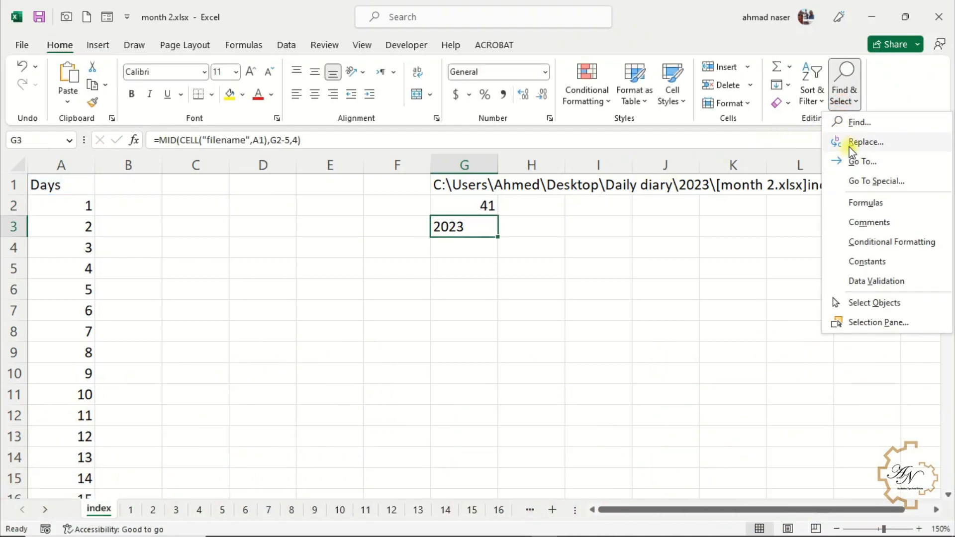
{"action": "left_click", "coordinate": [863, 142]}
{"action": "left_click", "coordinate": [131, 351]}
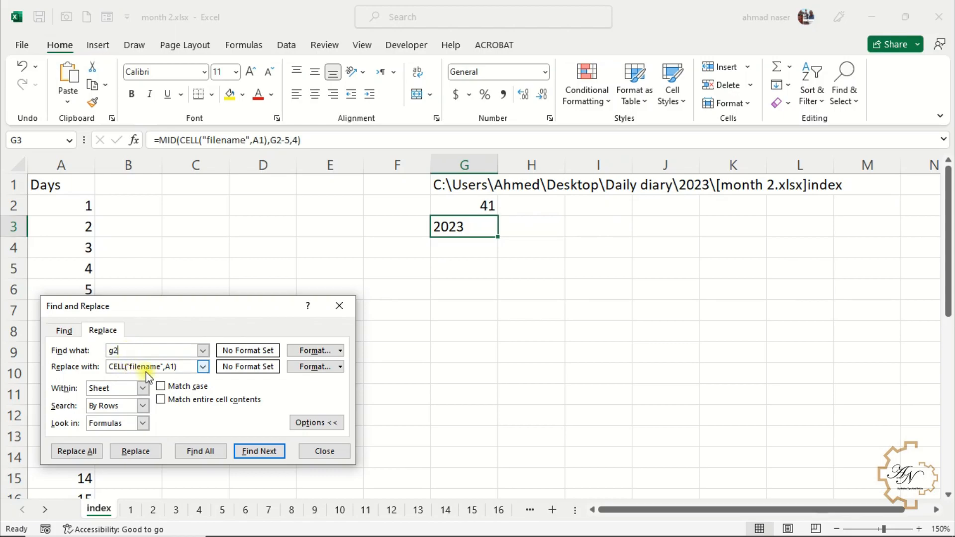
{"action": "left_click_drag", "start_coordinate": [187, 368], "coordinate": [29, 359]}
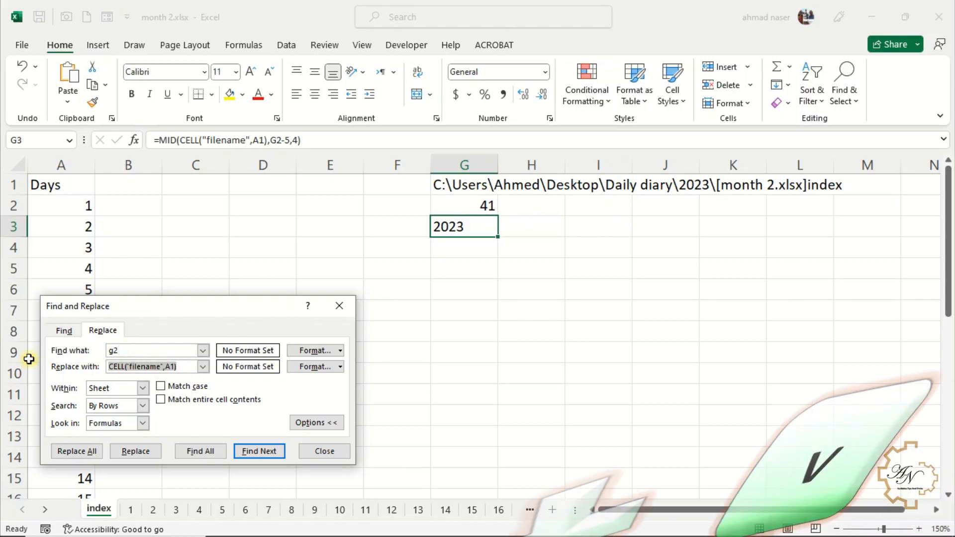
{"action": "key", "text": "ctrl+v"}
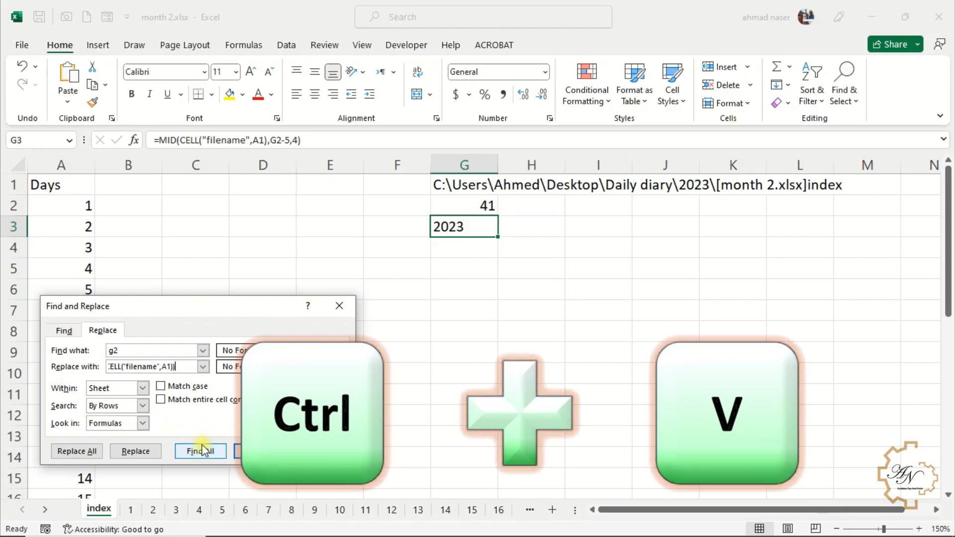
{"action": "left_click", "coordinate": [85, 451]}
{"action": "left_click", "coordinate": [483, 314]}
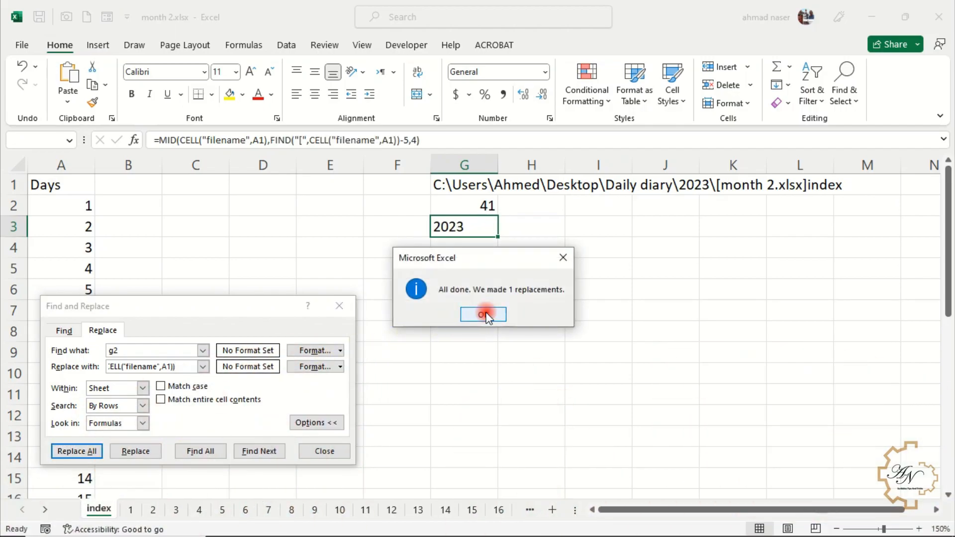
{"action": "left_click", "coordinate": [327, 450]}
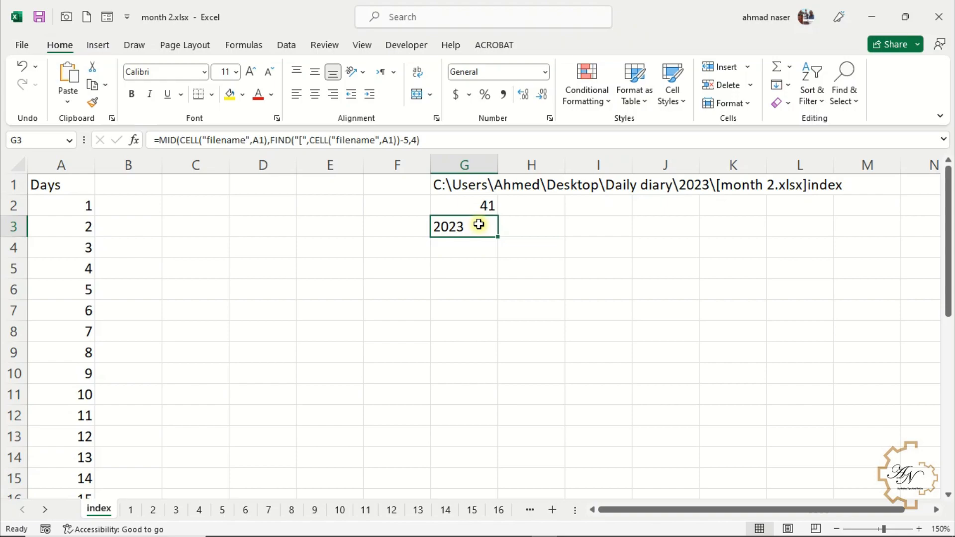
Step: Test that the year formula in G3 works alone by clearing G1:G2, and undo the deletion
{"action": "left_click", "coordinate": [479, 184]}
{"action": "left_click_drag", "start_coordinate": [479, 185], "coordinate": [480, 202]}
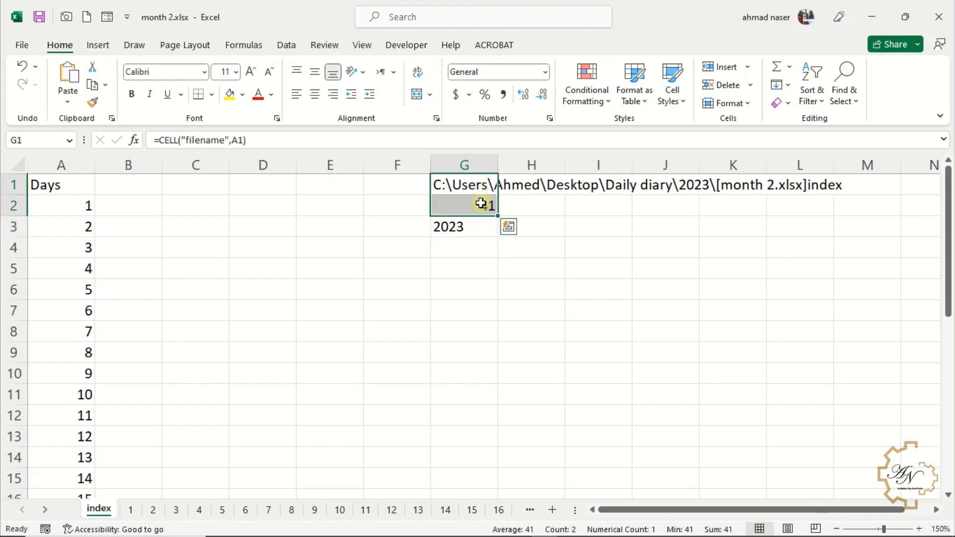
{"action": "key", "text": "Delete"}
{"action": "left_click", "coordinate": [468, 229]}
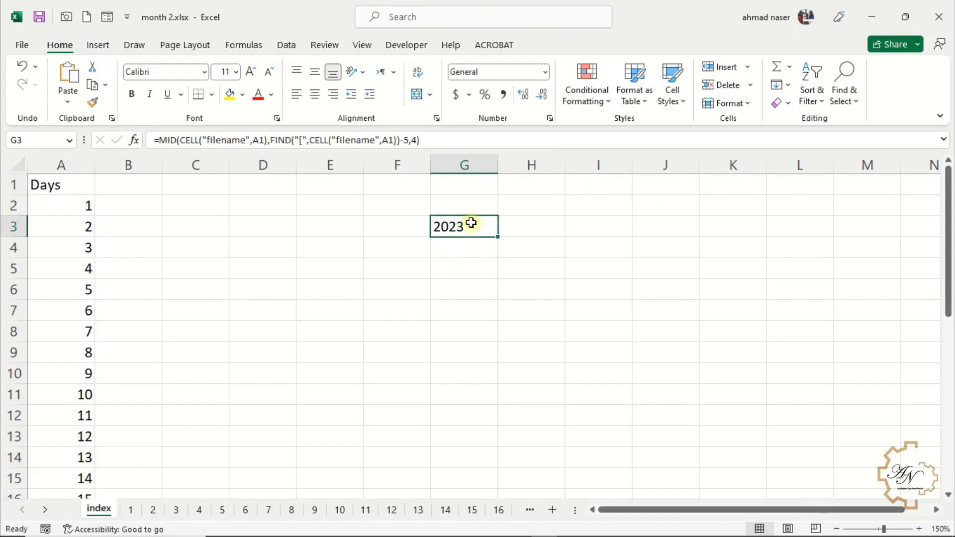
{"action": "left_click", "coordinate": [471, 186]}
{"action": "key", "text": "ctrl+z"}
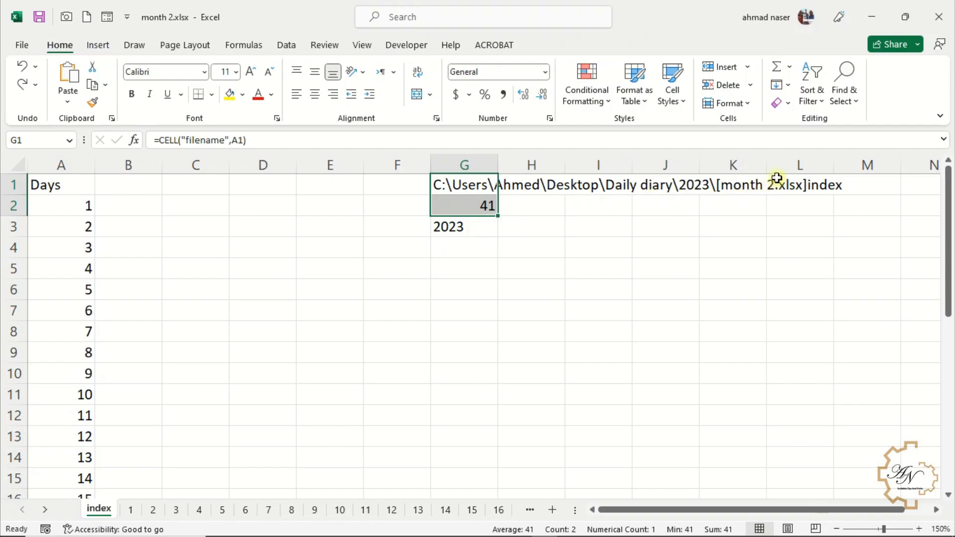
Step: Convert the extracted year in G3 to a number by wrapping its MID formula in VALUE
{"action": "left_click", "coordinate": [476, 226]}
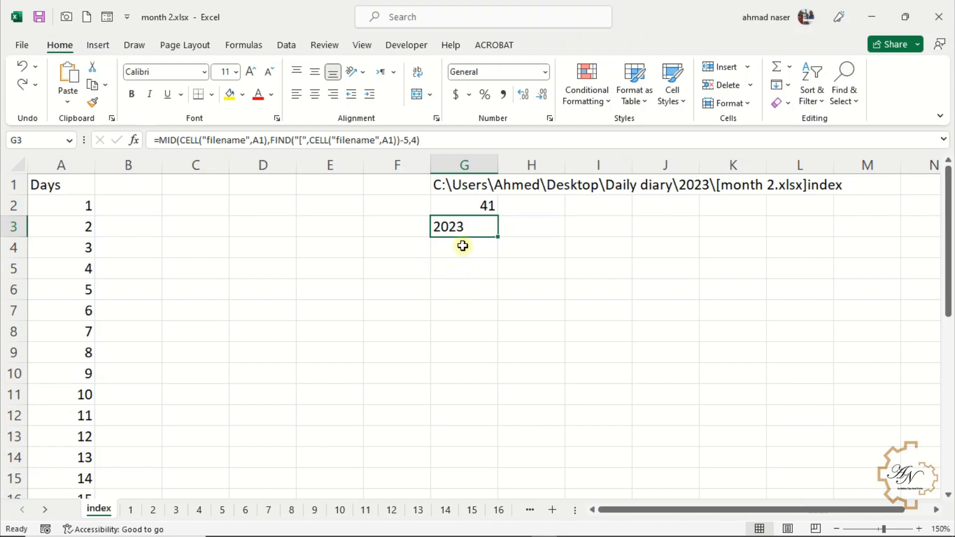
{"action": "left_click", "coordinate": [160, 140]}
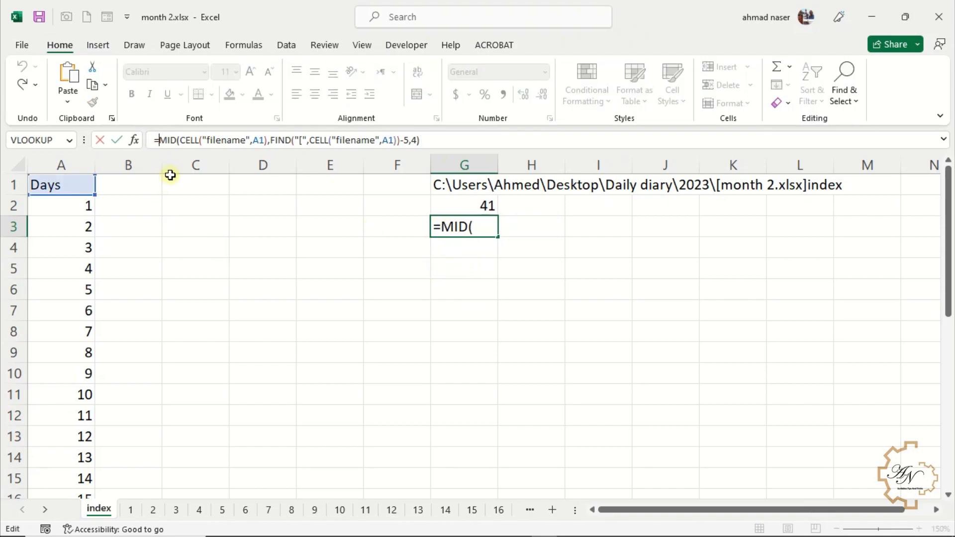
{"action": "type", "text": "V"}
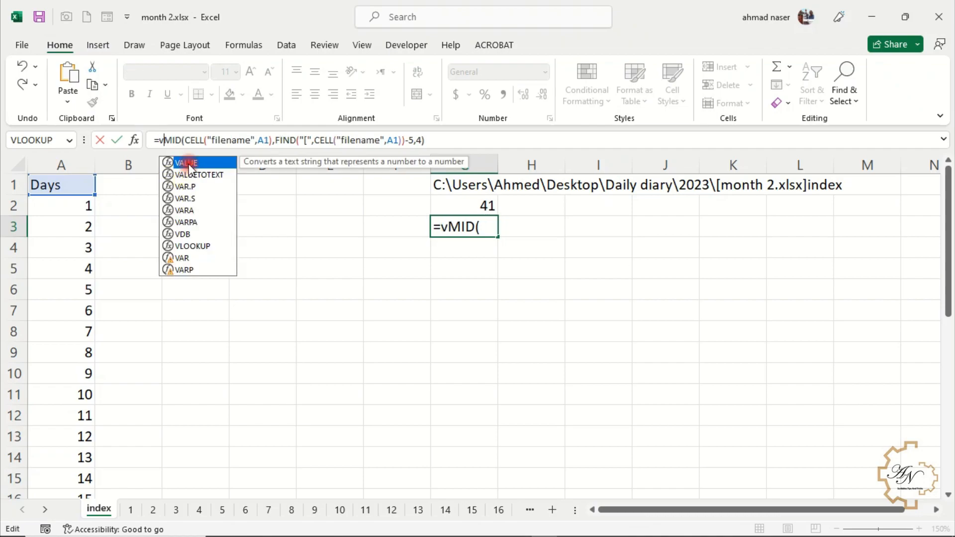
{"action": "double_click", "coordinate": [185, 161]}
{"action": "key", "text": "Return"}
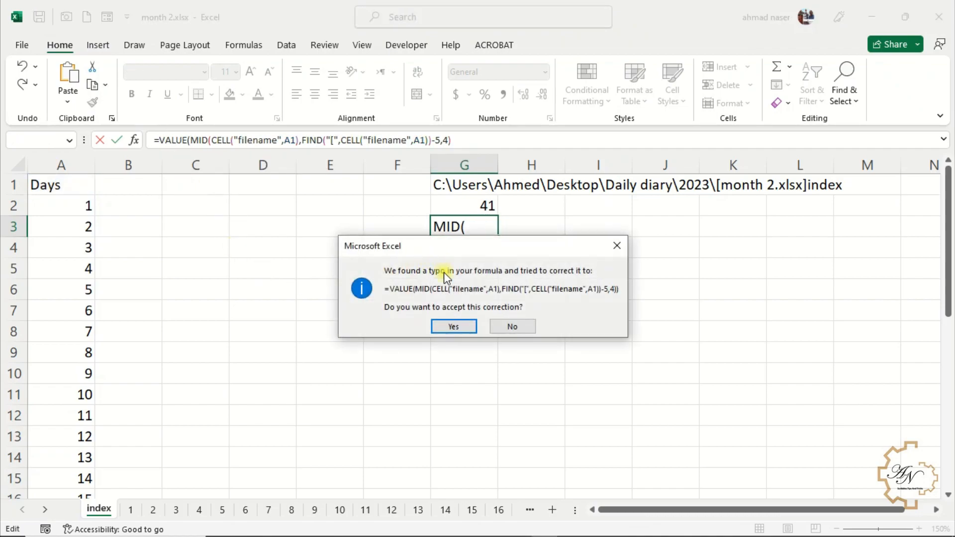
{"action": "key", "text": "Return"}
{"action": "left_click", "coordinate": [455, 231]}
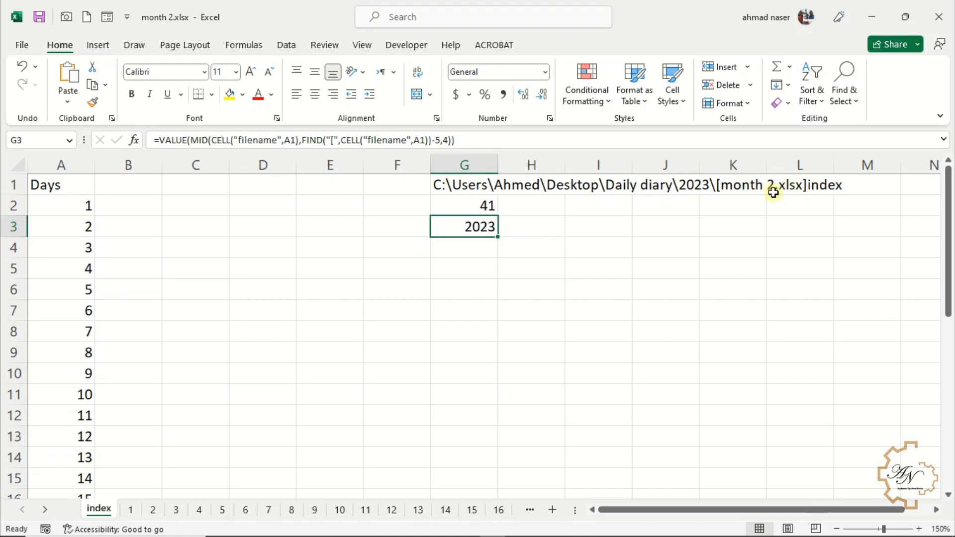
Step: Locate the dot in the file path by entering =FIND(".",G1) in H2
{"action": "left_click", "coordinate": [541, 209]}
{"action": "type", "text": "="}
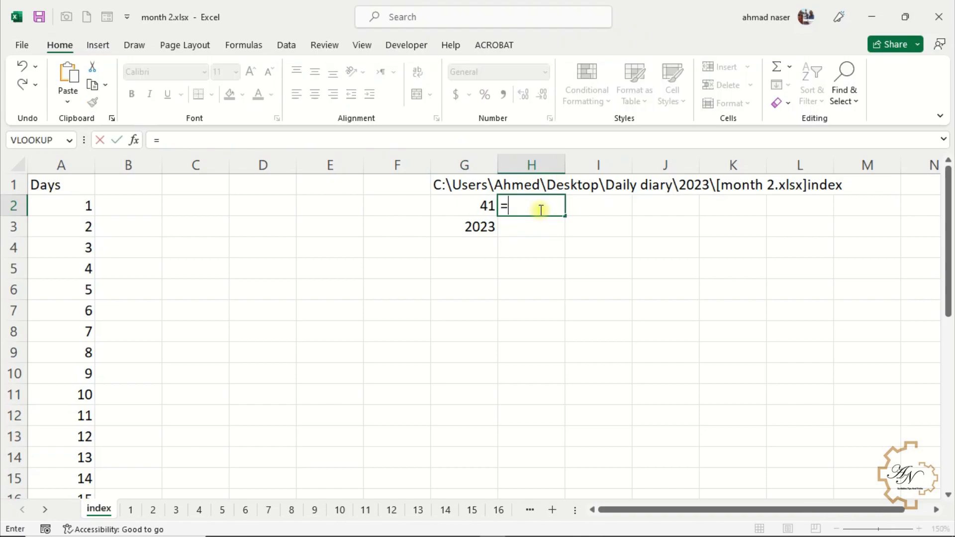
{"action": "type", "text": "fi"}
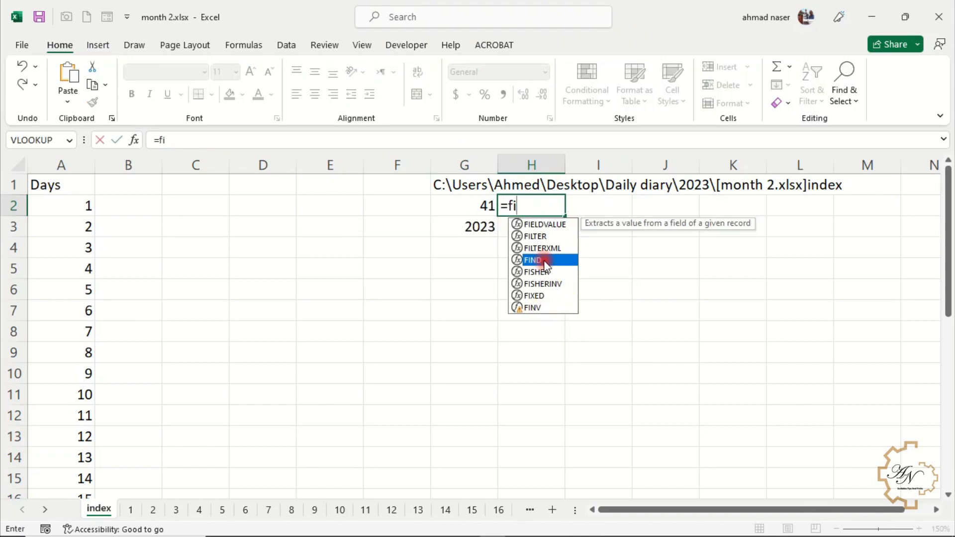
{"action": "double_click", "coordinate": [538, 261]}
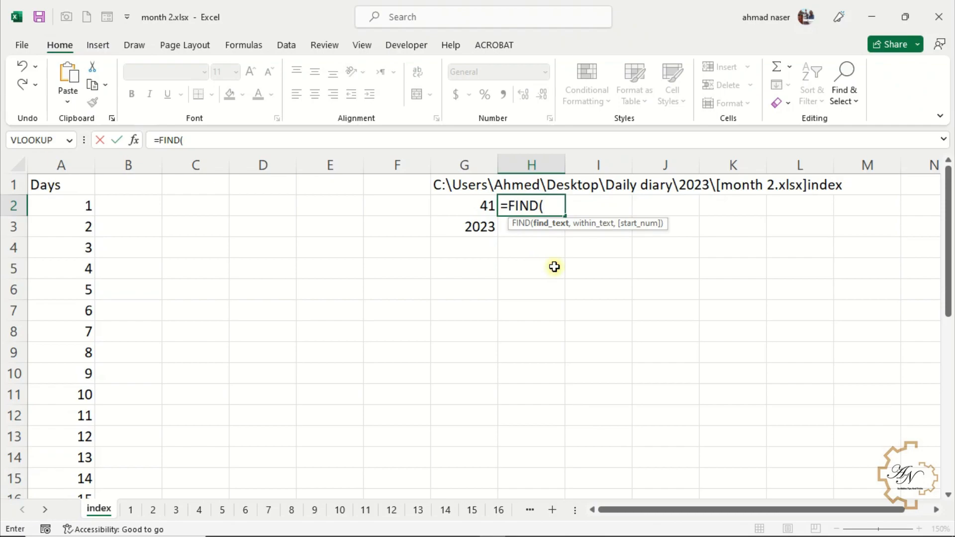
{"action": "type", "text": "\".\","}
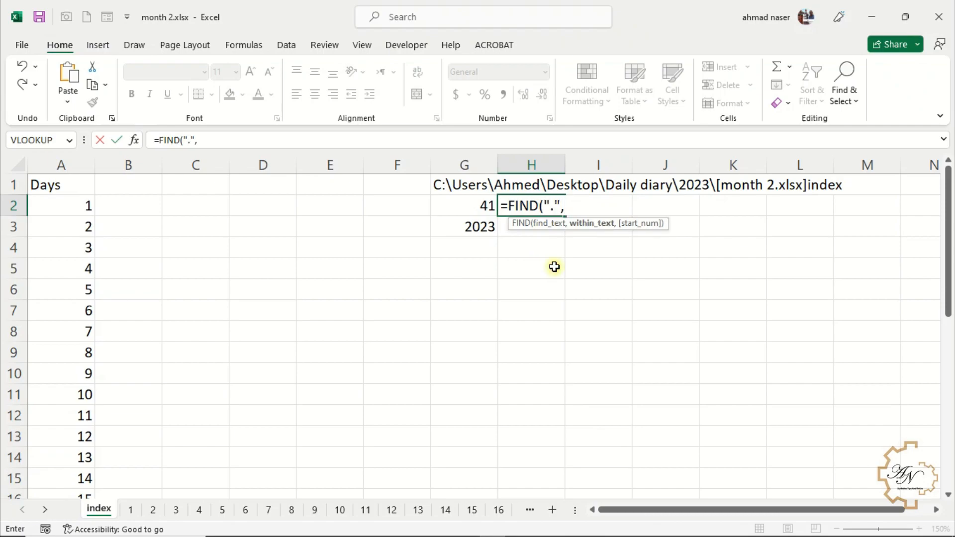
{"action": "left_click", "coordinate": [465, 189]}
{"action": "key", "text": "Return"}
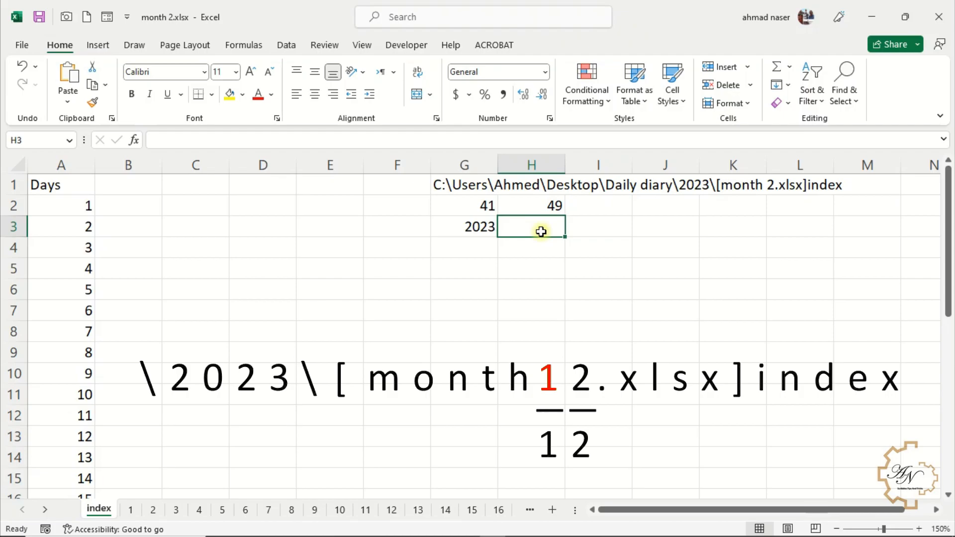
Step: Extract the two characters before the dot in the file path by entering =MID(G1,H2-2,2) in H3
{"action": "type", "text": "=mi"}
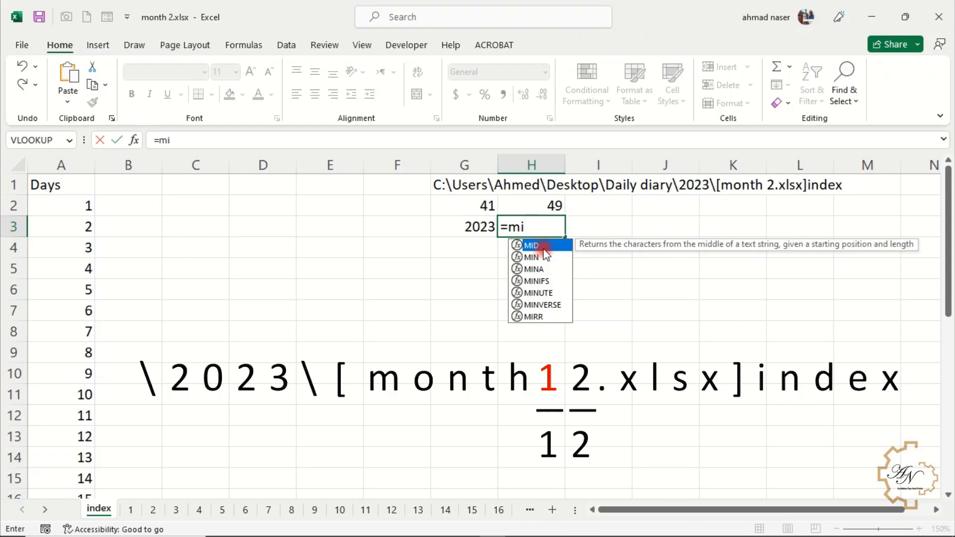
{"action": "double_click", "coordinate": [537, 245]}
{"action": "left_click", "coordinate": [453, 179]}
{"action": "type", "text": ","}
{"action": "left_click", "coordinate": [536, 205]}
{"action": "type", "text": "-2"}
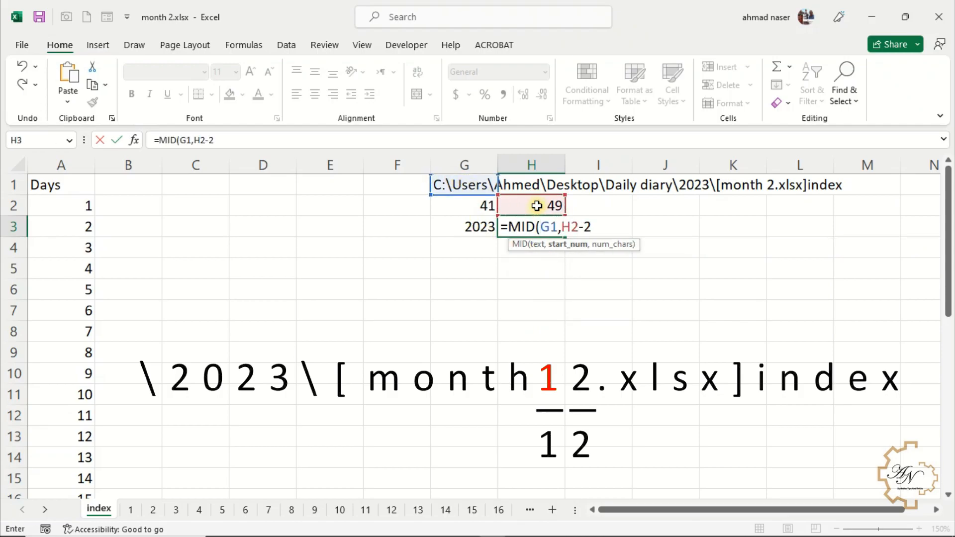
{"action": "type", "text": ",2"}
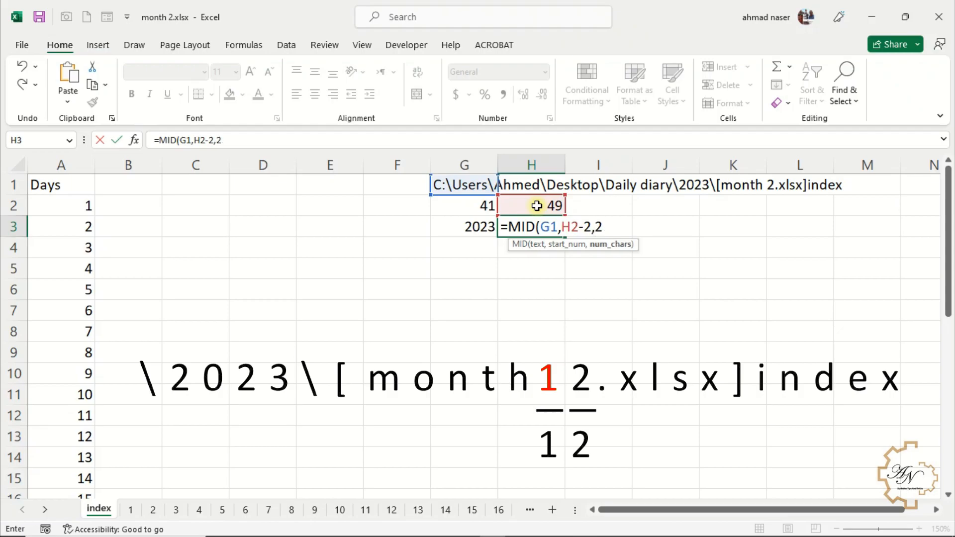
{"action": "key", "text": "Return"}
{"action": "left_click", "coordinate": [521, 229]}
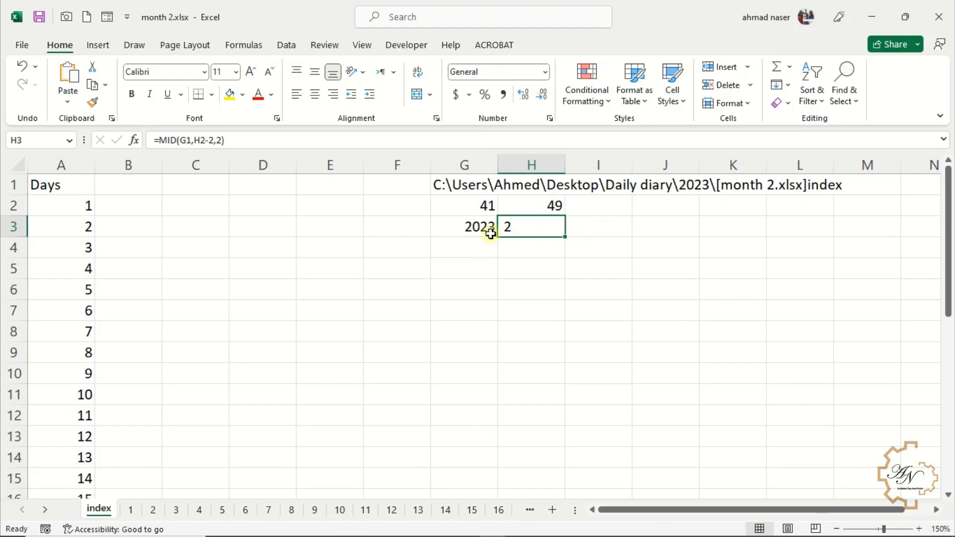
Step: Copy the CELL("filename",A1) expression from the formula in G1 without its equals sign
{"action": "left_click", "coordinate": [469, 184]}
{"action": "left_click_drag", "start_coordinate": [267, 139], "coordinate": [162, 143]}
{"action": "key", "text": "ctrl+c"}
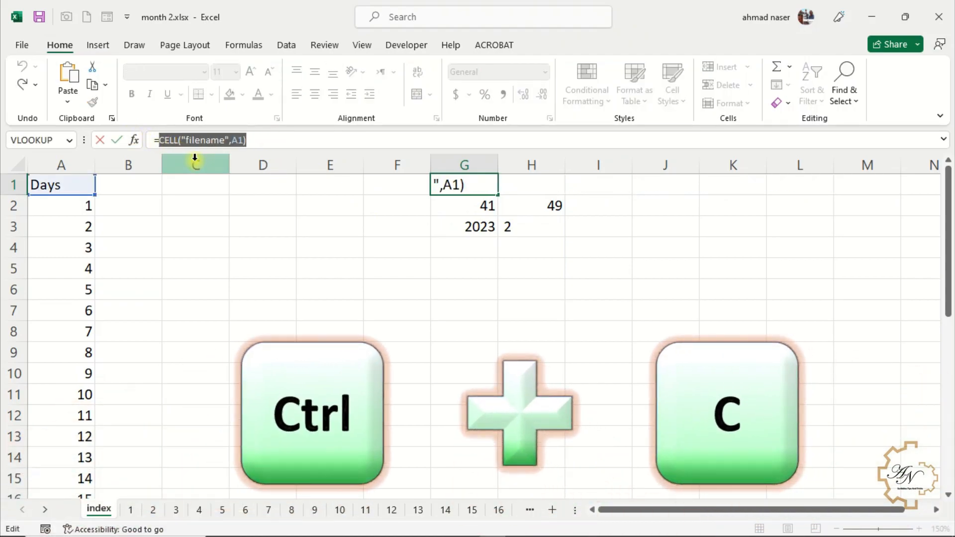
{"action": "key", "text": "Return"}
Step: Replace every g1 reference in the index worksheet's formulas with the copied CELL("filename",A1) expression
{"action": "left_click", "coordinate": [537, 227]}
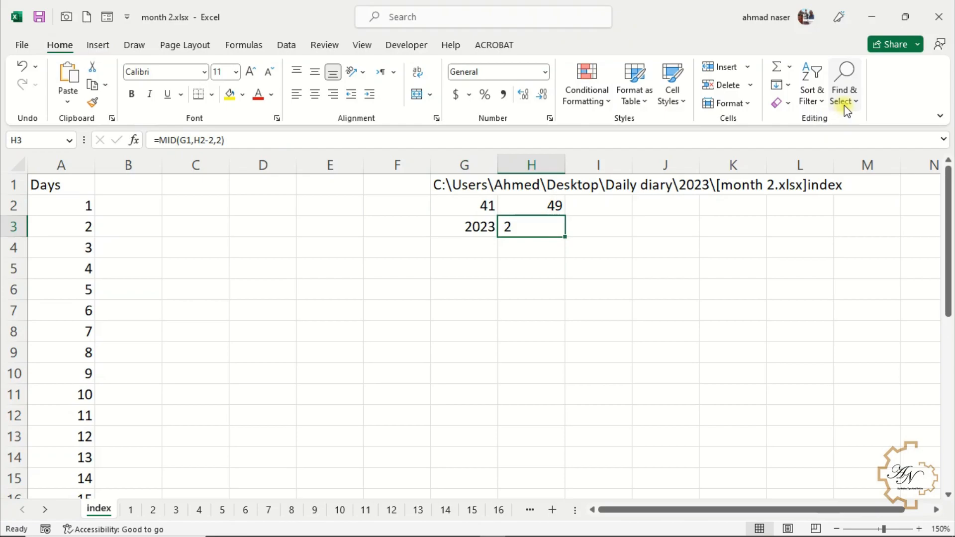
{"action": "left_click", "coordinate": [844, 90]}
{"action": "left_click", "coordinate": [864, 142]}
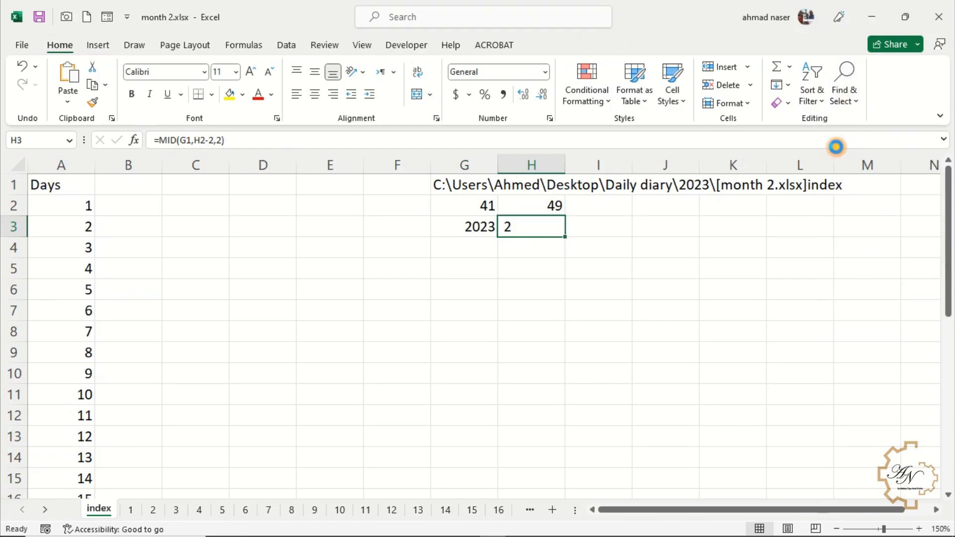
{"action": "left_click", "coordinate": [60, 371]}
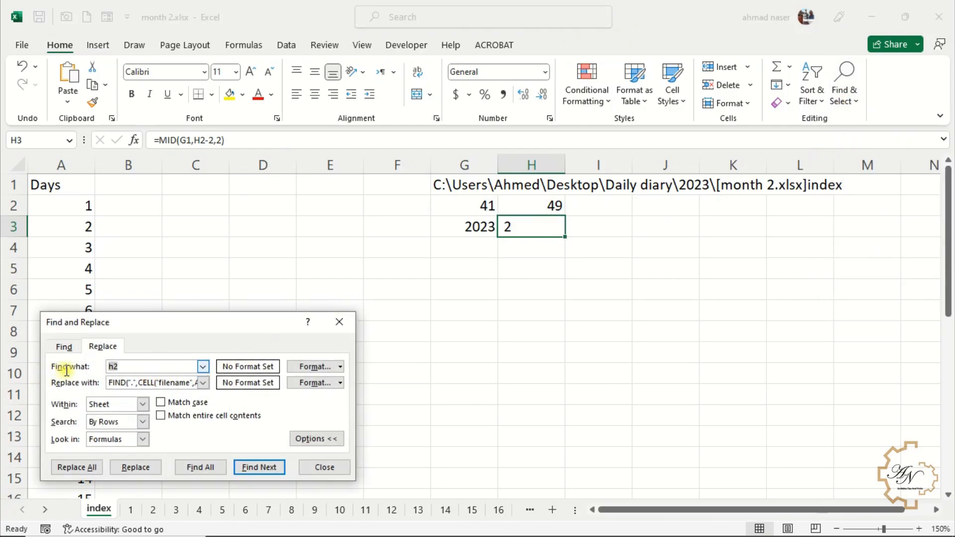
{"action": "type", "text": "g1"}
{"action": "left_click", "coordinate": [117, 385]}
{"action": "key", "text": "ctrl+a"}
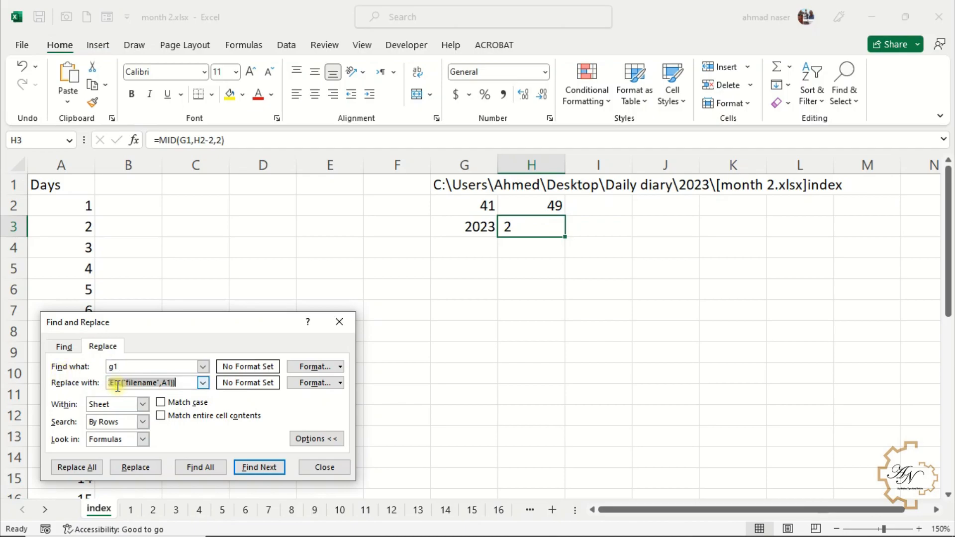
{"action": "key", "text": "ctrl+v"}
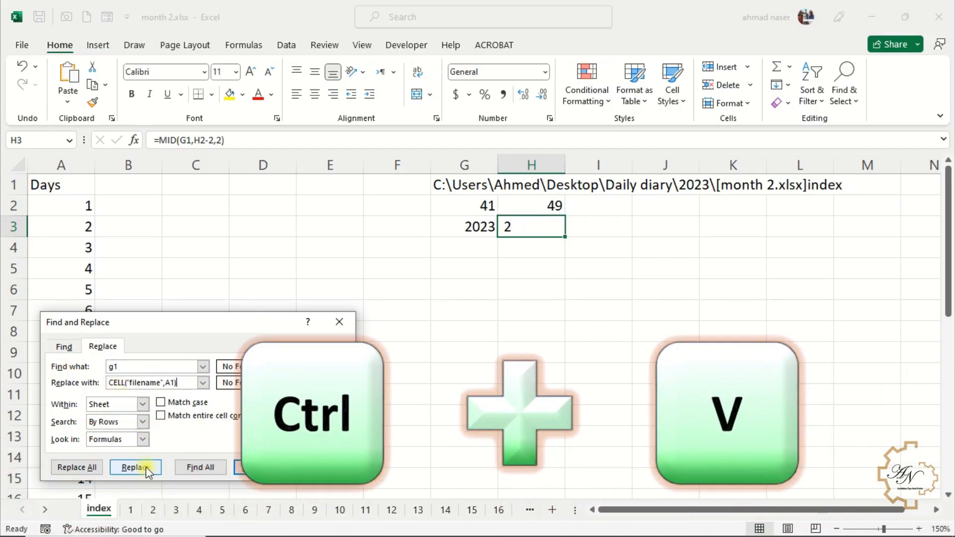
{"action": "left_click", "coordinate": [85, 467]}
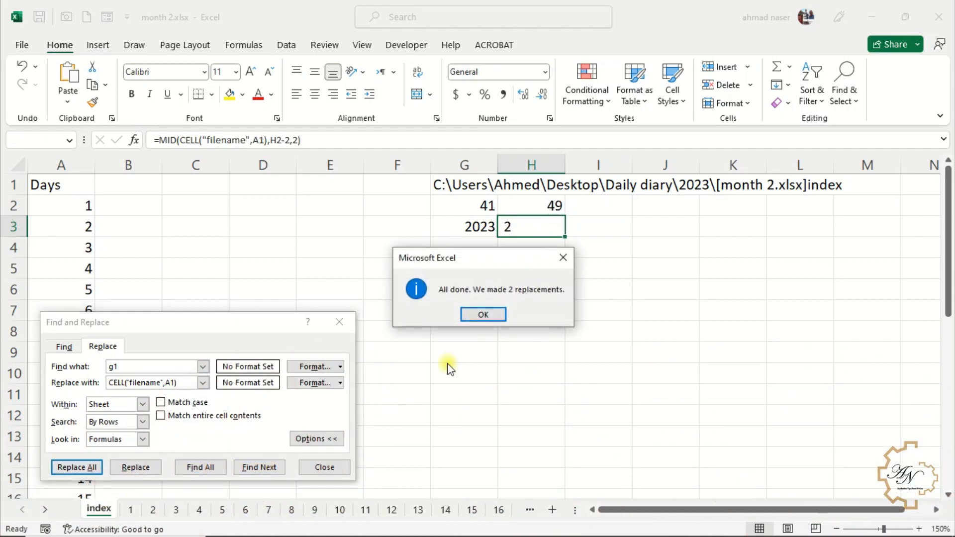
{"action": "left_click", "coordinate": [483, 316]}
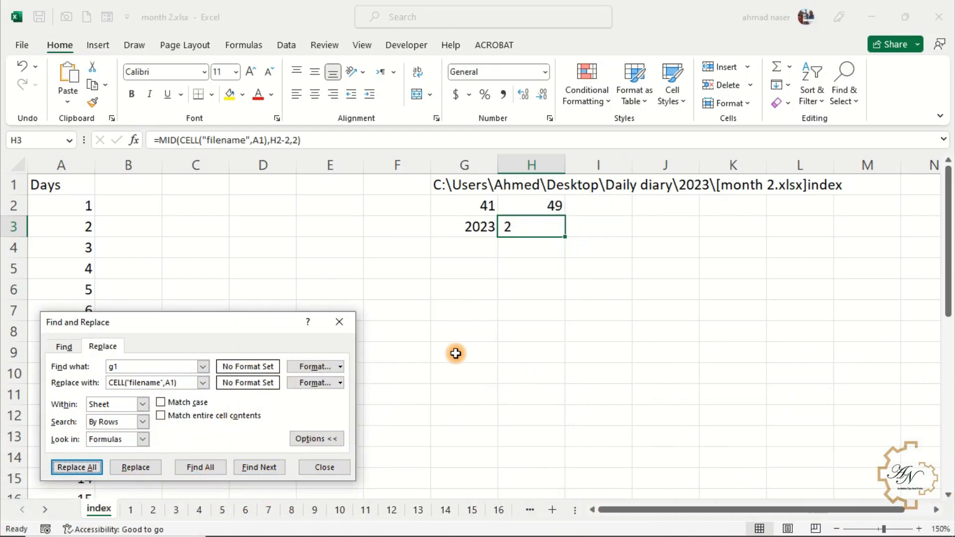
{"action": "left_click", "coordinate": [315, 467]}
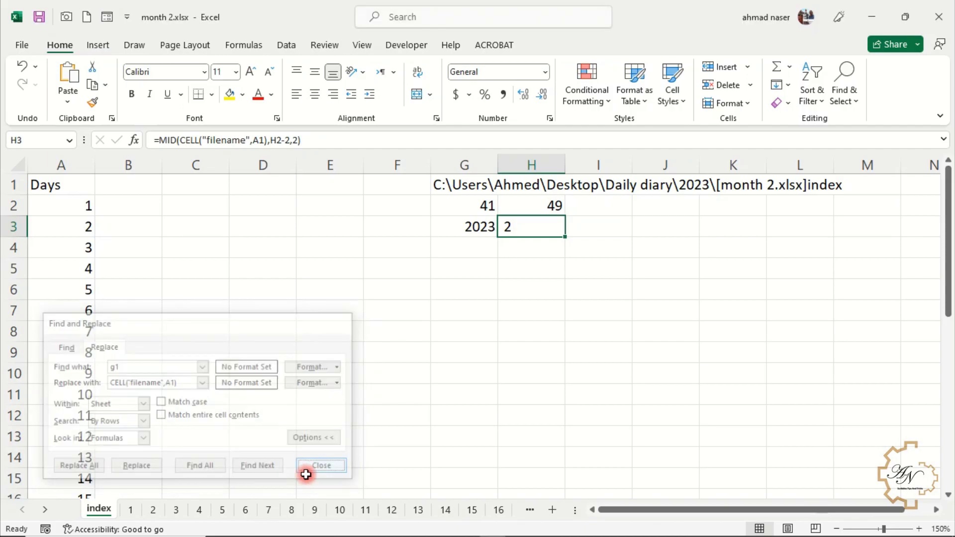
Step: Copy the FIND(".",CELL("filename",A1)) expression from the formula in H2 without its equals sign
{"action": "left_click", "coordinate": [527, 215]}
{"action": "left_click_drag", "start_coordinate": [373, 139], "coordinate": [162, 148]}
{"action": "key", "text": "ctrl+c"}
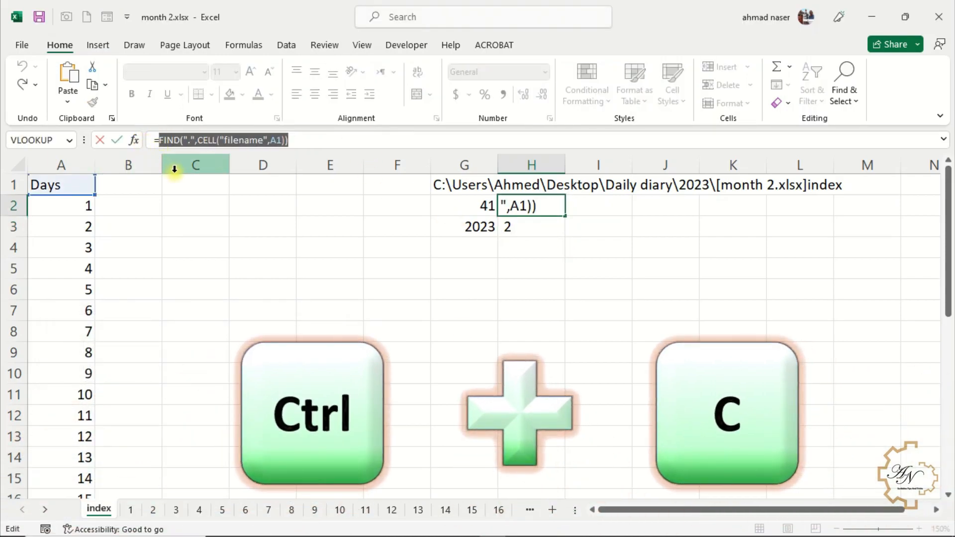
{"action": "key", "text": "Escape"}
Step: Replace every h2 reference in the index worksheet's formulas with the copied FIND(".",CELL("filename",A1)) expression
{"action": "left_click", "coordinate": [527, 224]}
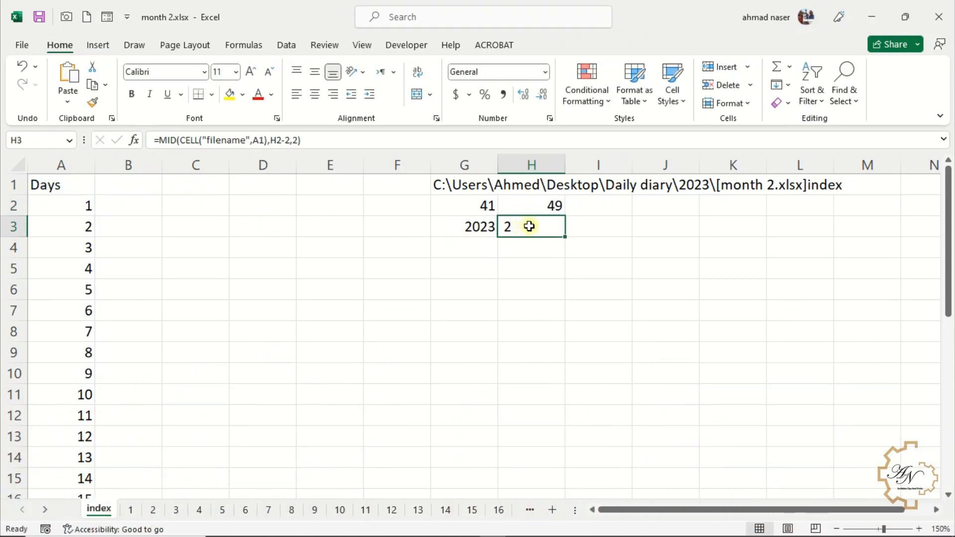
{"action": "left_click", "coordinate": [846, 97]}
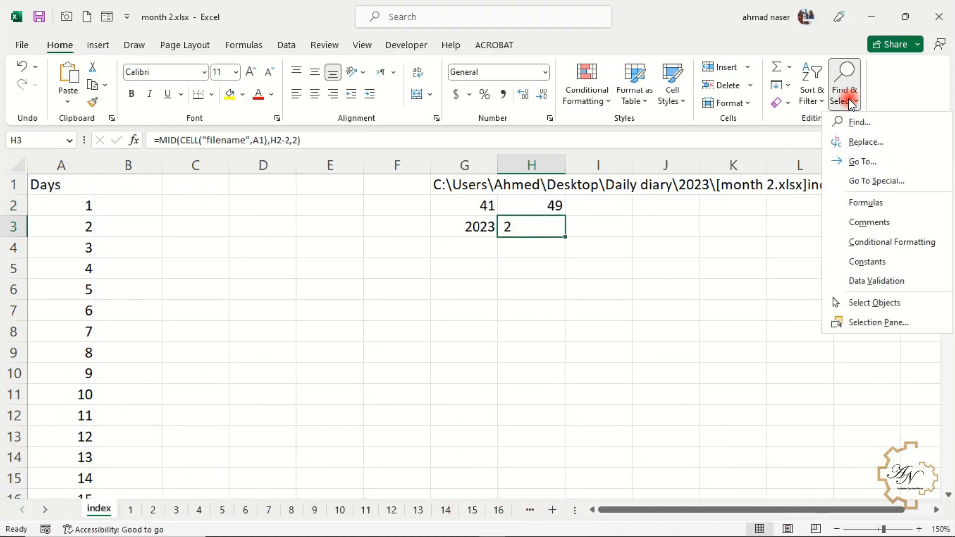
{"action": "left_click", "coordinate": [856, 143]}
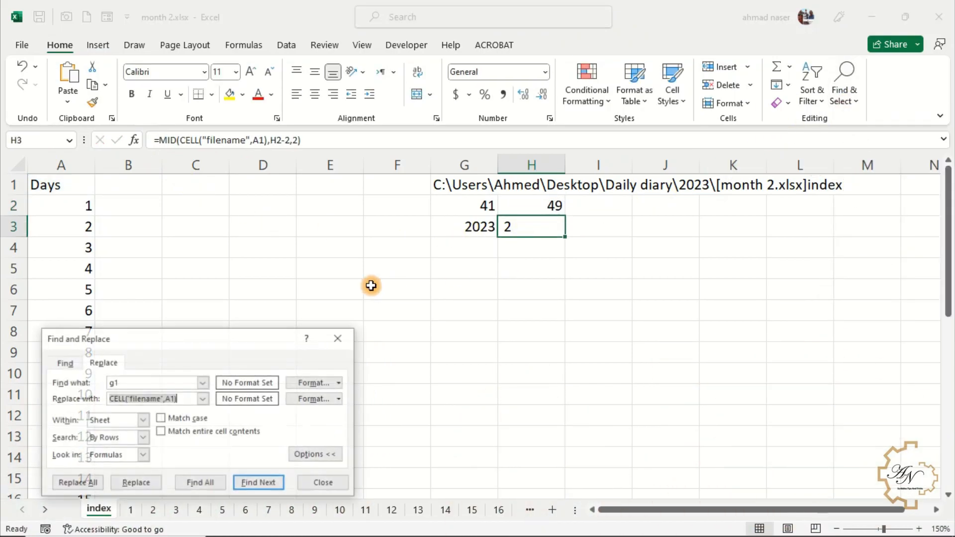
{"action": "double_click", "coordinate": [159, 382]}
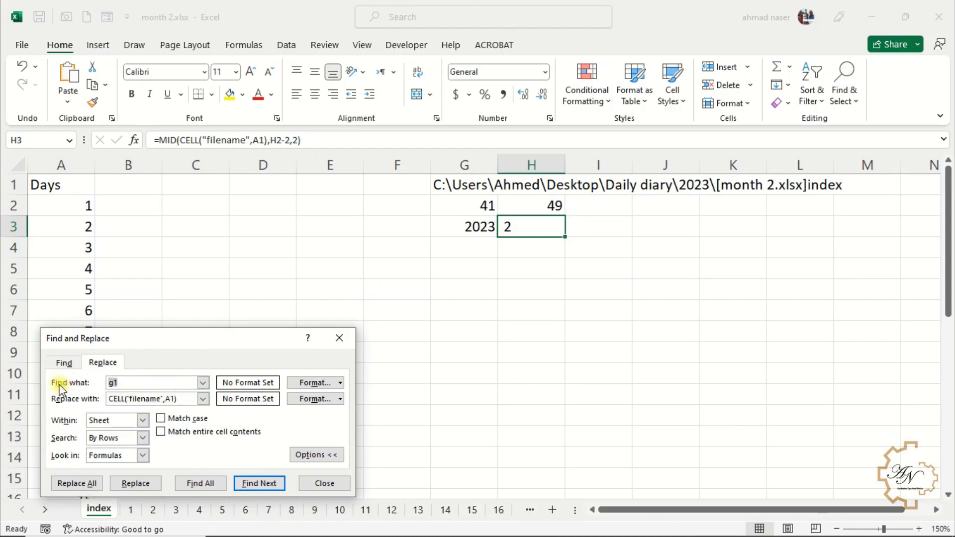
{"action": "double_click", "coordinate": [187, 398]}
{"action": "key", "text": "ctrl+v"}
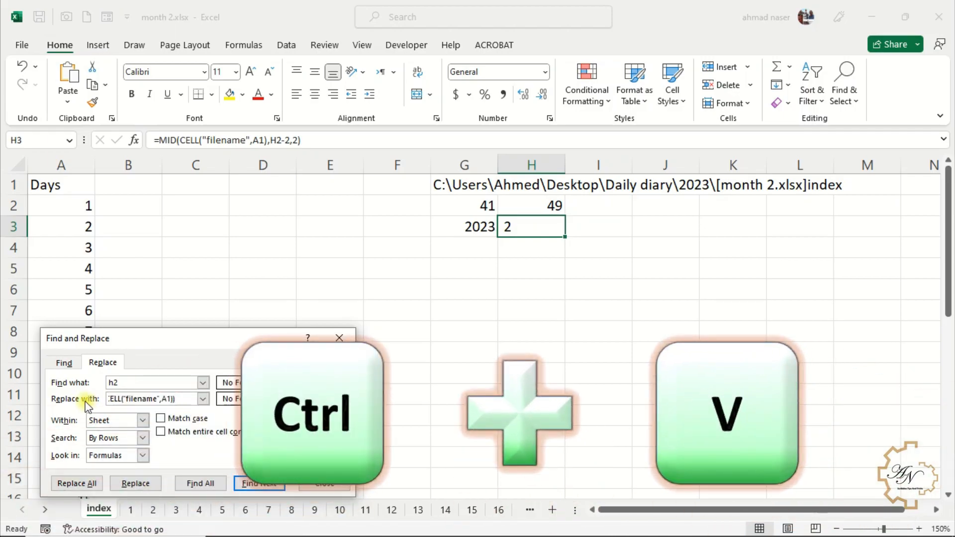
{"action": "left_click", "coordinate": [88, 480]}
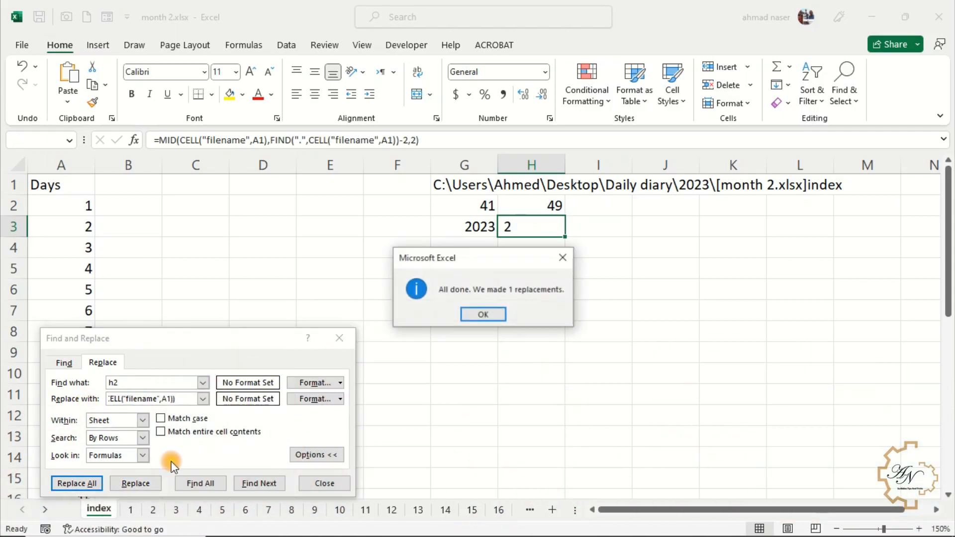
{"action": "left_click", "coordinate": [492, 315]}
{"action": "left_click", "coordinate": [320, 483]}
Step: Convert the extracted month in H3 to a number by wrapping its MID formula in VALUE
{"action": "left_click", "coordinate": [527, 246]}
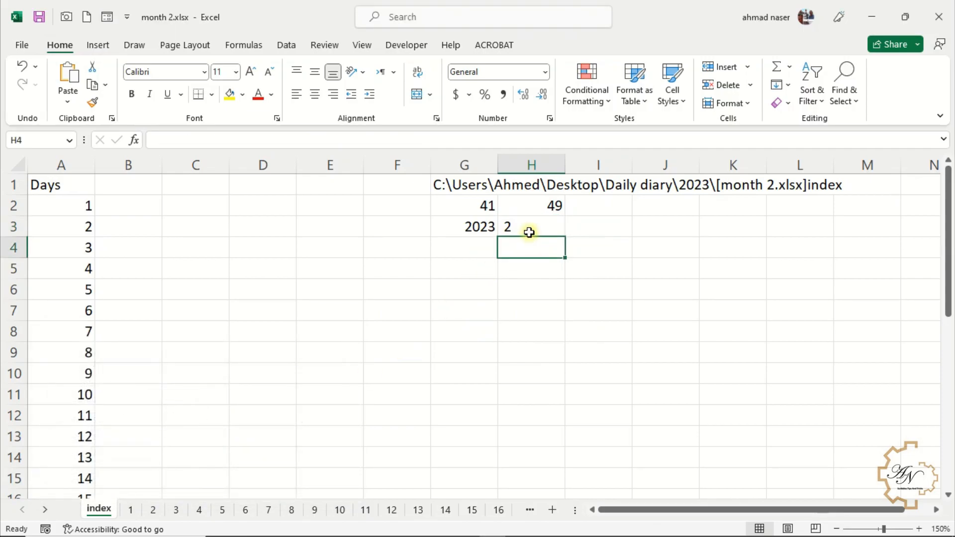
{"action": "left_click", "coordinate": [529, 232]}
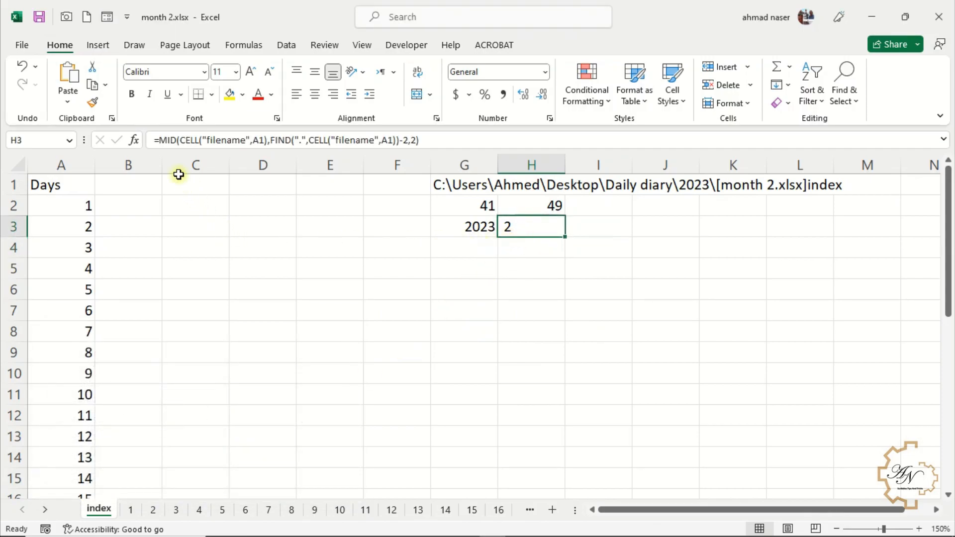
{"action": "left_click", "coordinate": [158, 140]}
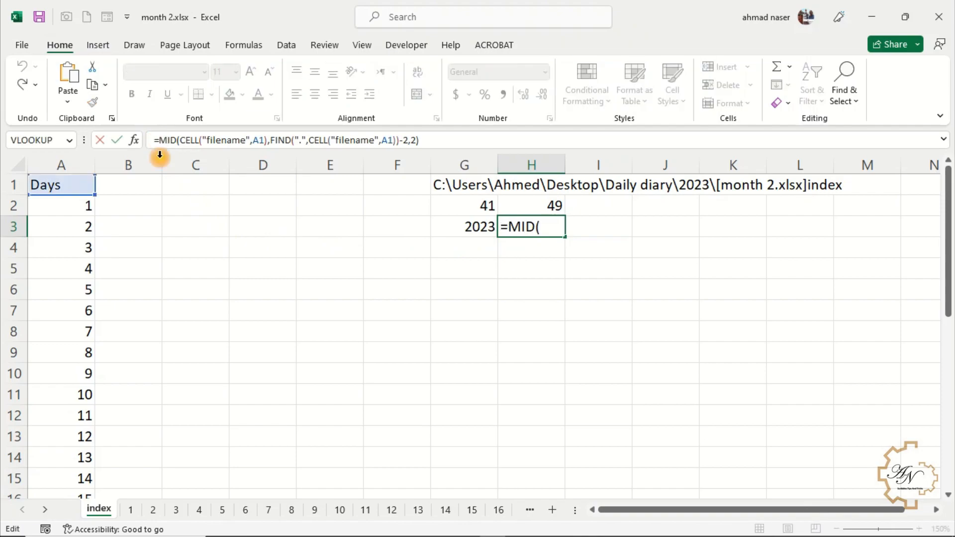
{"action": "type", "text": "val"}
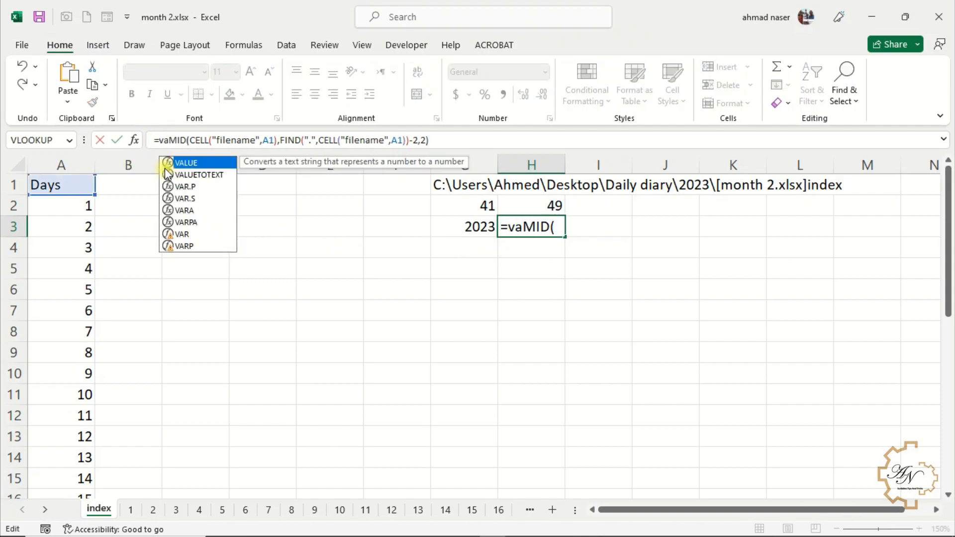
{"action": "double_click", "coordinate": [185, 163]}
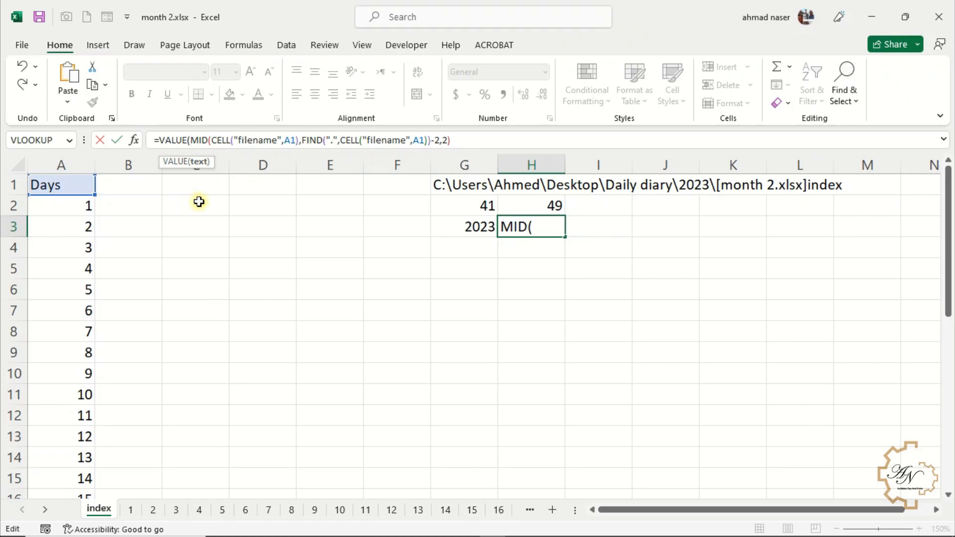
{"action": "key", "text": "Return"}
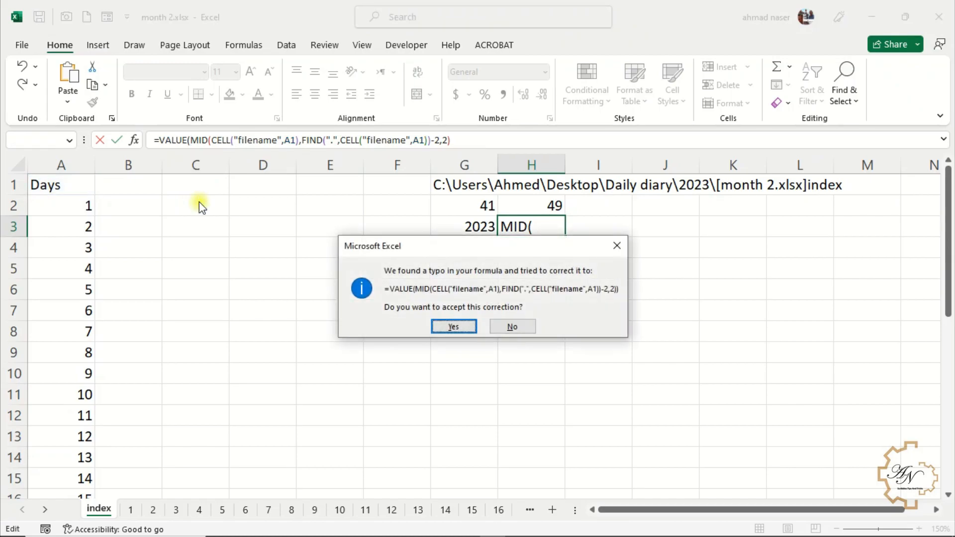
{"action": "key", "text": "Return"}
Step: Clear the helper position formulas in G2:H2 of the index worksheet
{"action": "left_click", "coordinate": [516, 202]}
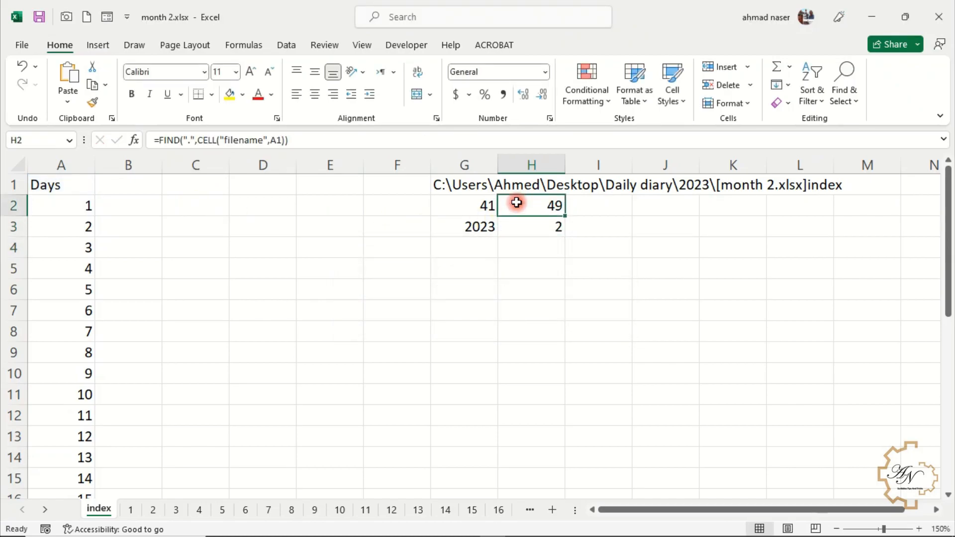
{"action": "left_click_drag", "start_coordinate": [521, 203], "coordinate": [483, 205]}
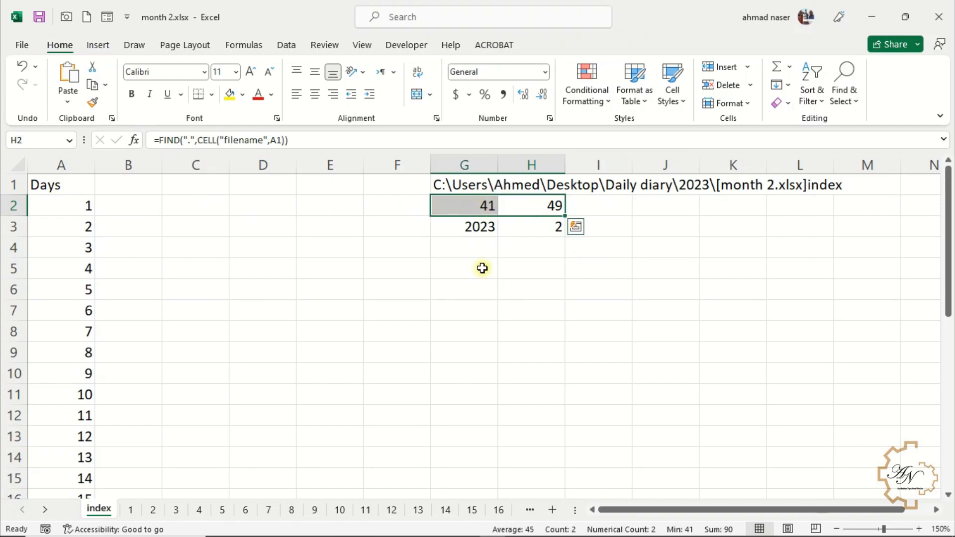
{"action": "key", "text": "Delete"}
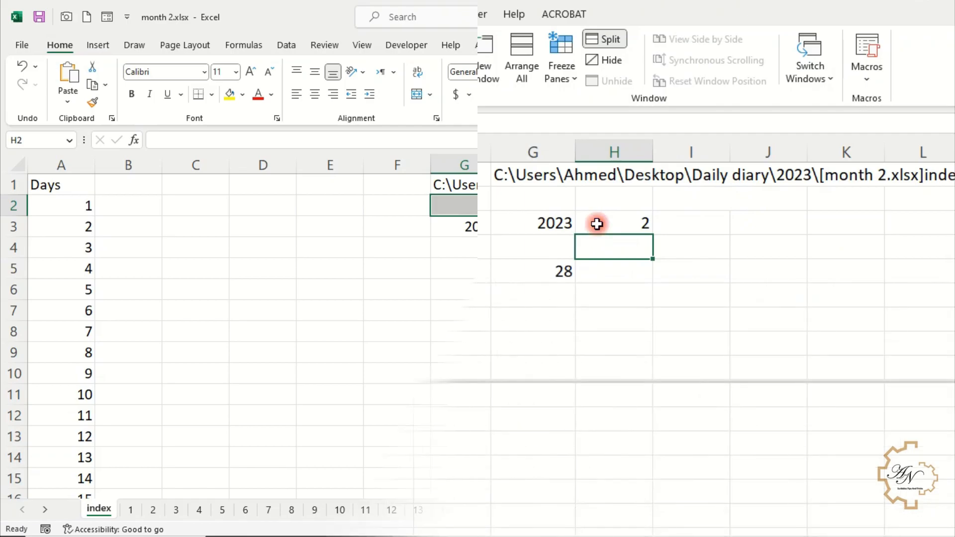
Step: Compare the day count in G5 and the day list in column A for February 2023, February 2024 and December 2024
{"action": "left_click", "coordinate": [596, 224]}
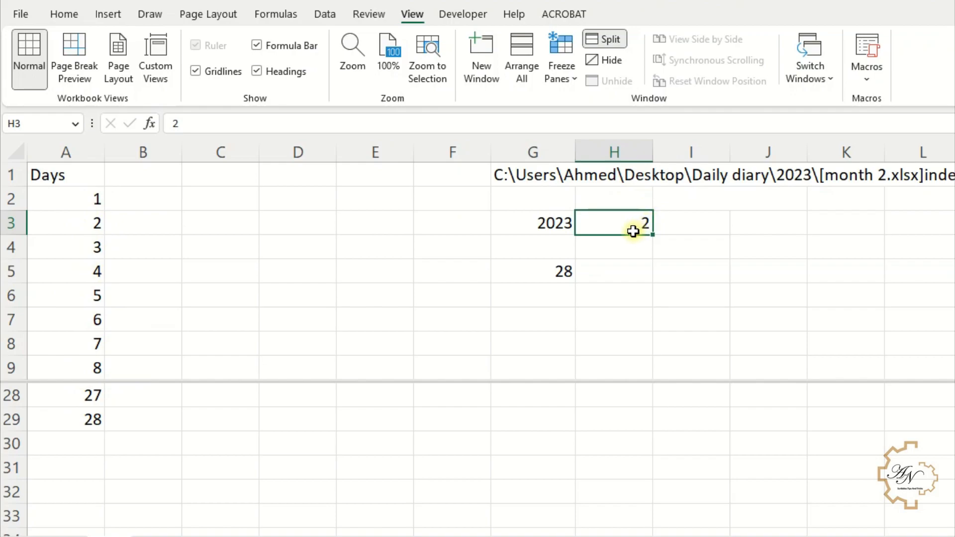
{"action": "left_click", "coordinate": [546, 225]}
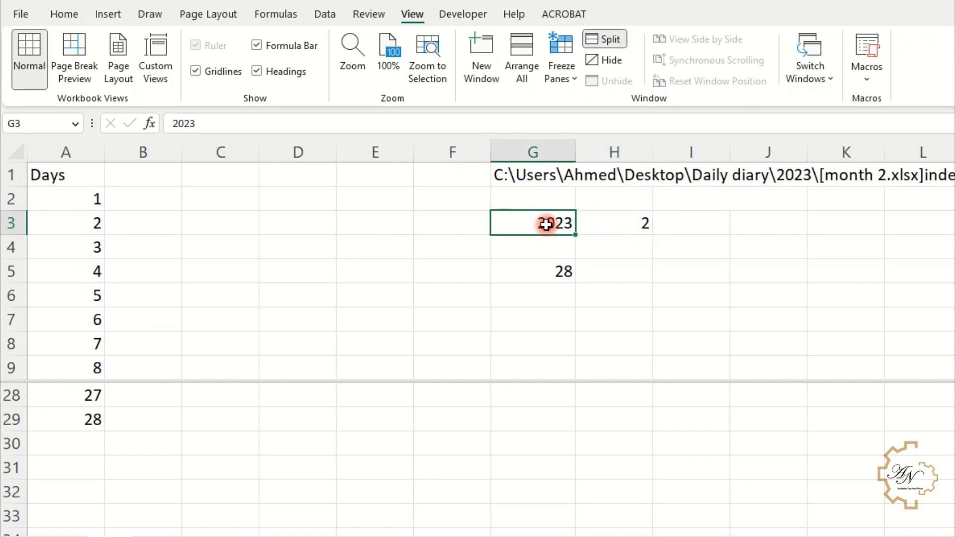
{"action": "left_click", "coordinate": [552, 271]}
{"action": "key", "text": "ctrl+z"}
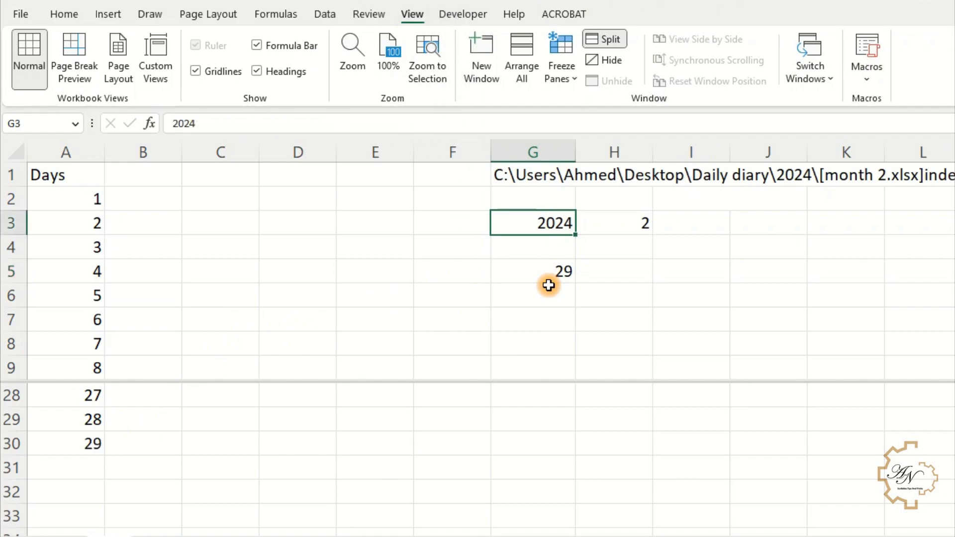
{"action": "left_click", "coordinate": [552, 274]}
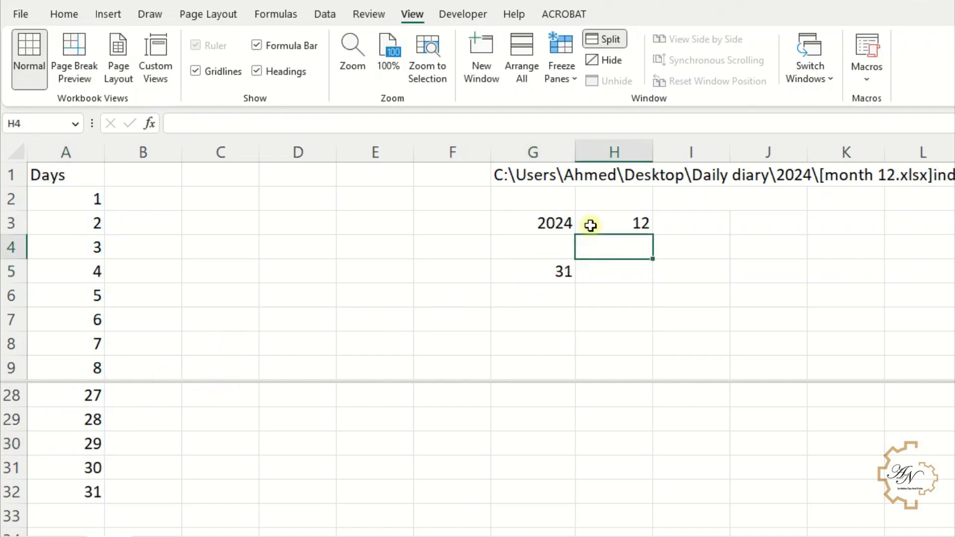
{"action": "left_click", "coordinate": [503, 219]}
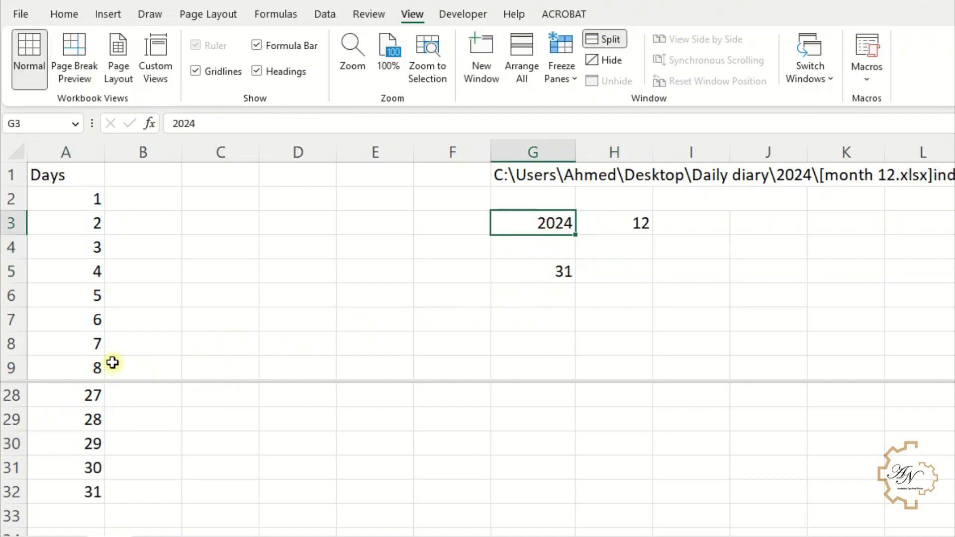
{"action": "left_click", "coordinate": [85, 490]}
{"action": "left_click", "coordinate": [552, 273]}
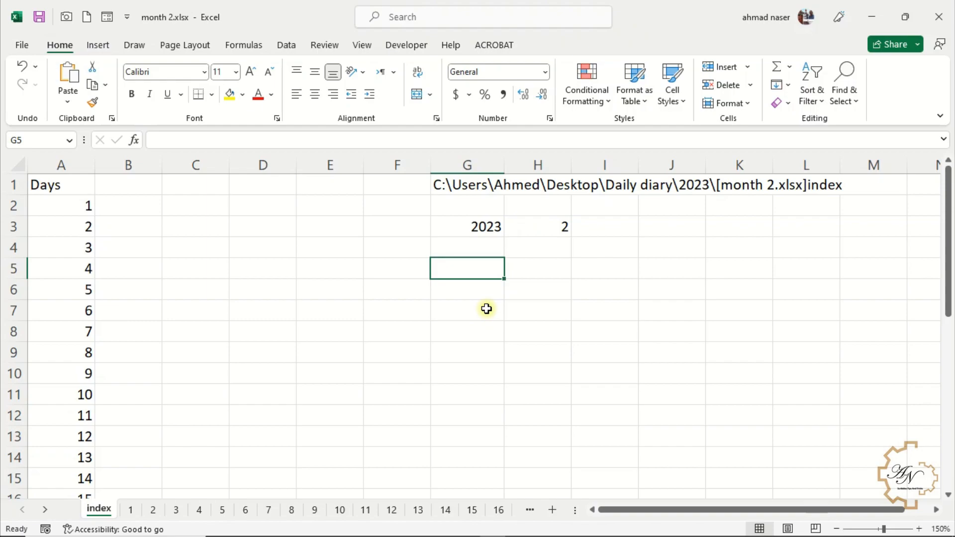
Step: Enter =DATE(G3,H3,1) in G5 of the index worksheet to build the month's first date
{"action": "type", "text": "="}
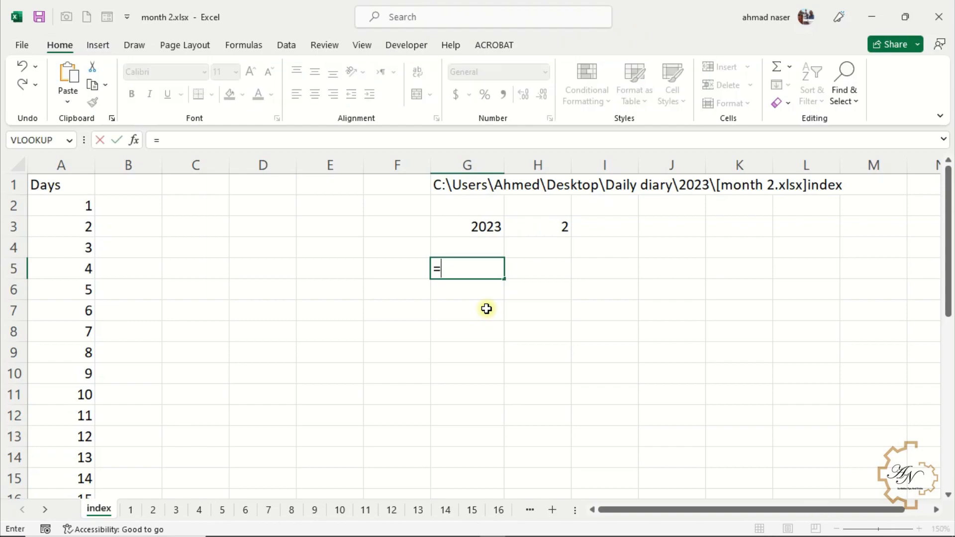
{"action": "type", "text": "da"}
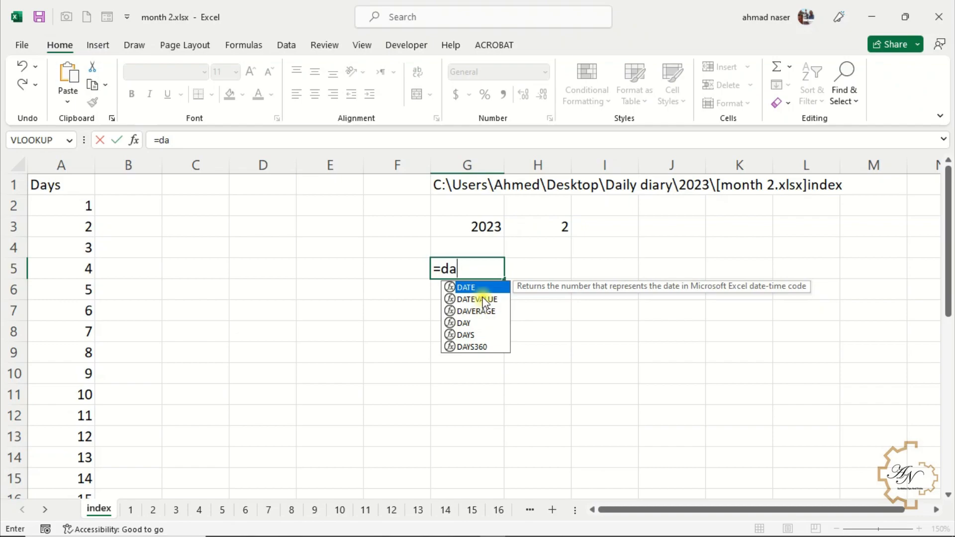
{"action": "double_click", "coordinate": [481, 292]}
{"action": "left_click", "coordinate": [489, 228]}
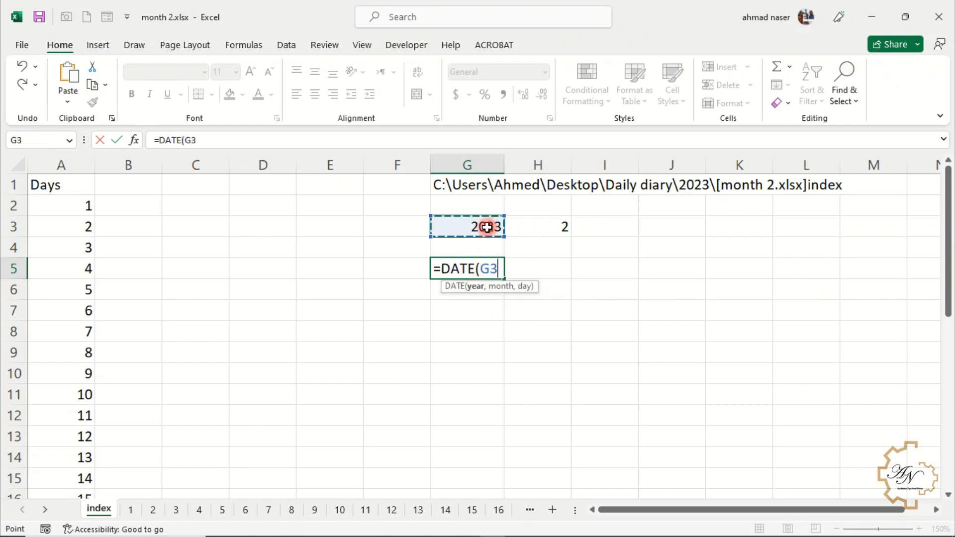
{"action": "type", "text": ","}
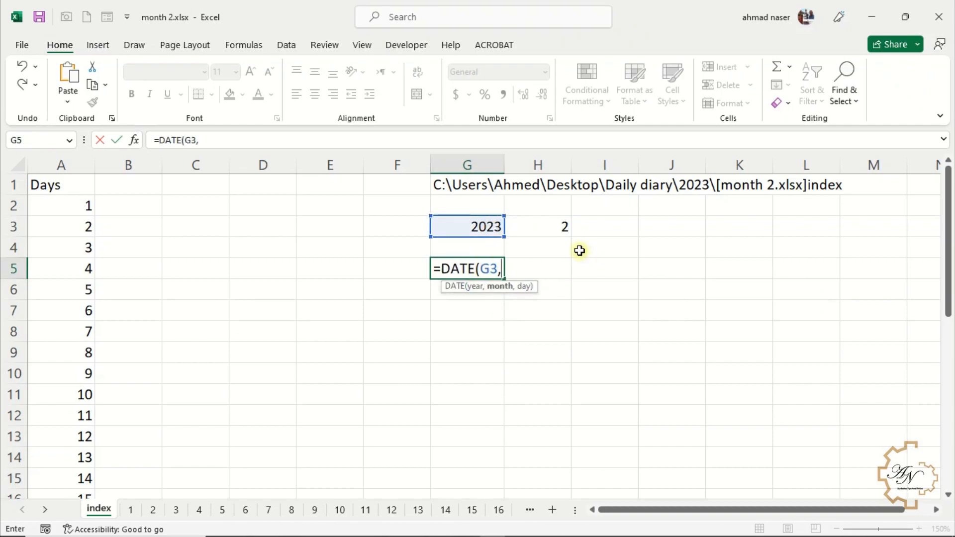
{"action": "left_click", "coordinate": [533, 226]}
{"action": "type", "text": ",1"}
{"action": "key", "text": "Return"}
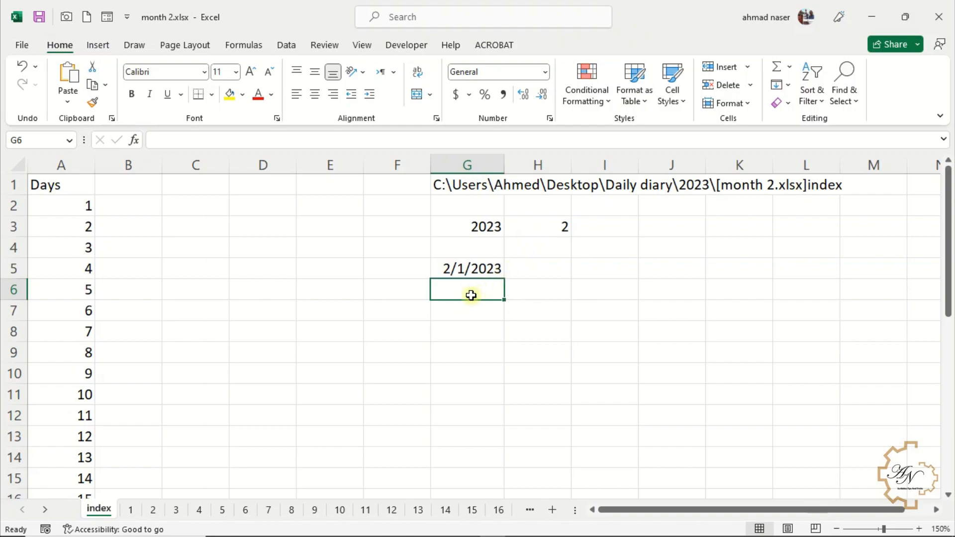
Step: Enter =EOMONTH(G5,0) in G6 to get the last day of the month
{"action": "type", "text": "="}
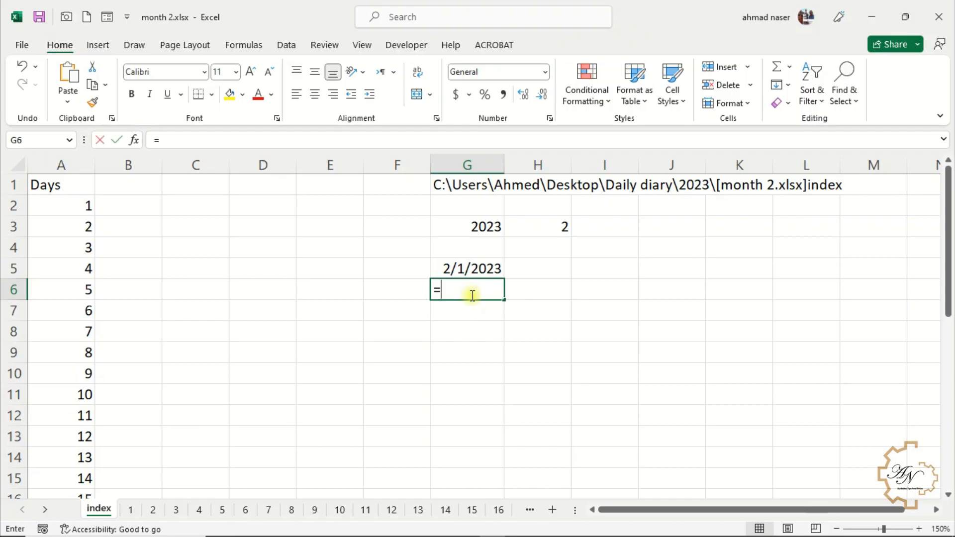
{"action": "type", "text": "eom"}
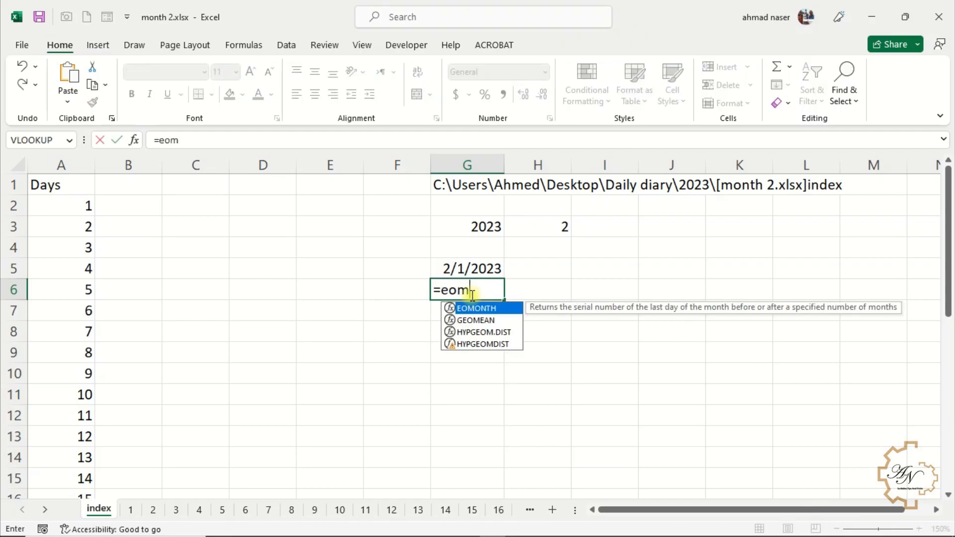
{"action": "double_click", "coordinate": [478, 308]}
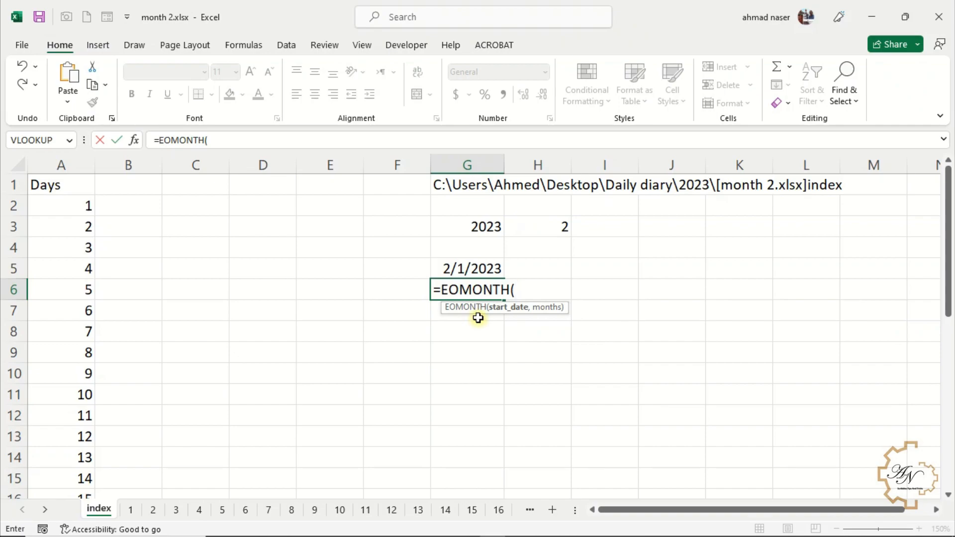
{"action": "left_click", "coordinate": [478, 268]}
{"action": "type", "text": ",0"}
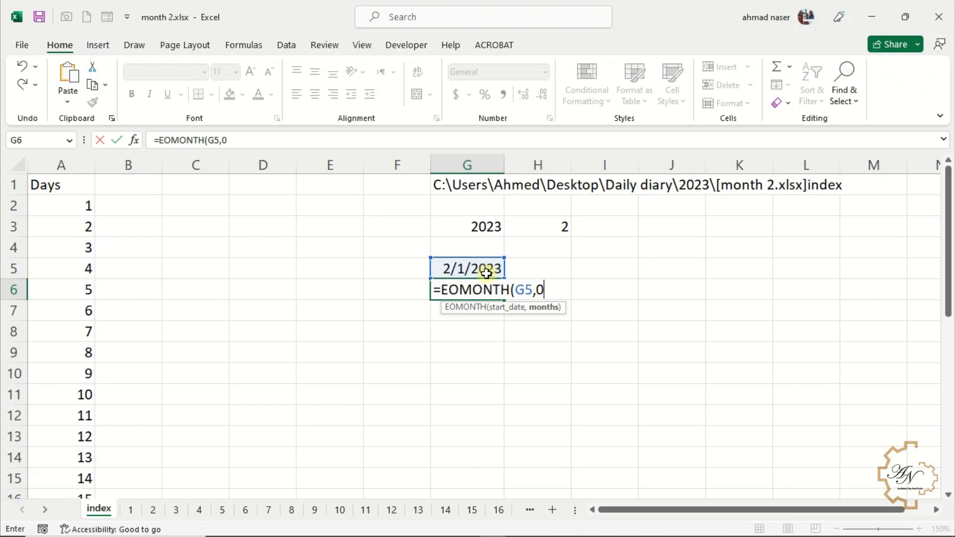
{"action": "key", "text": "Return"}
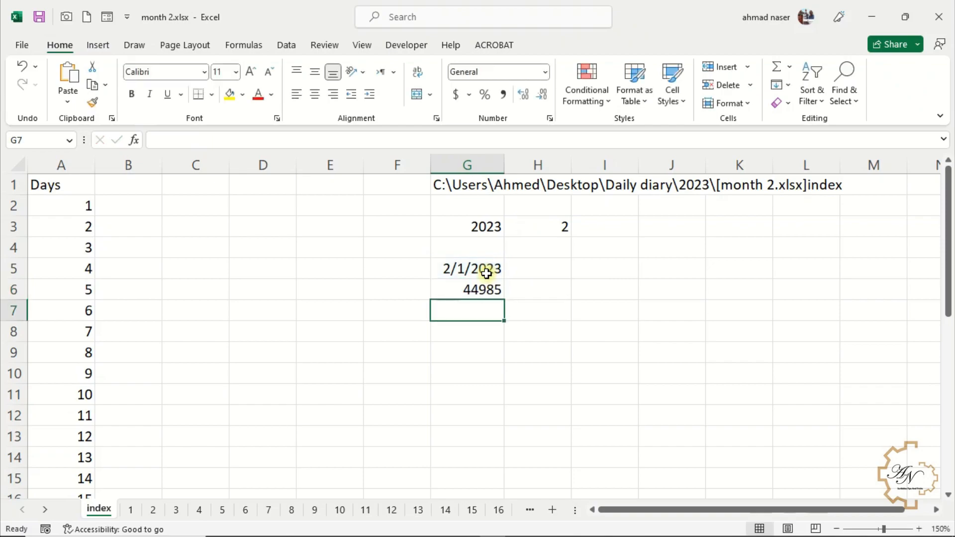
Step: Copy the date formatting of G5 onto the end-of-month cell G6
{"action": "left_click", "coordinate": [486, 273]}
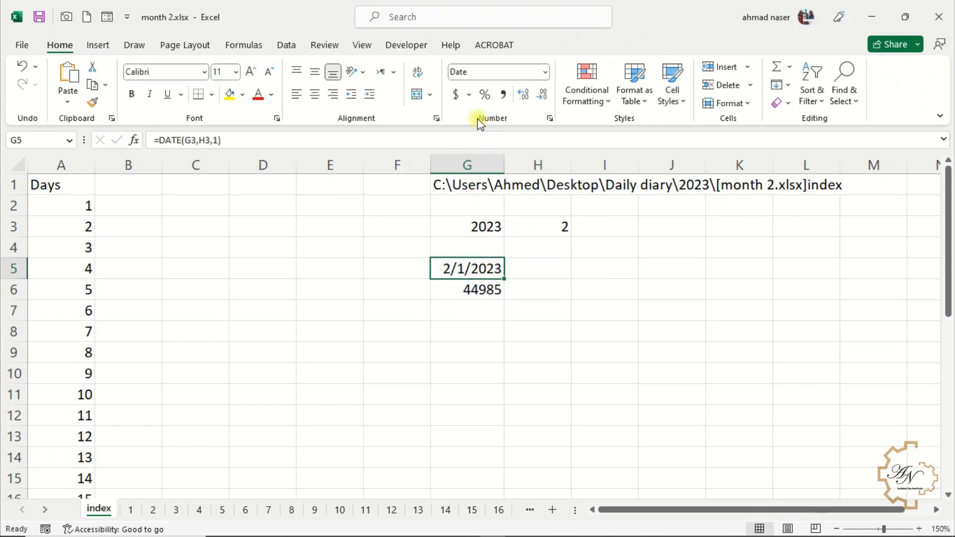
{"action": "left_click", "coordinate": [93, 102]}
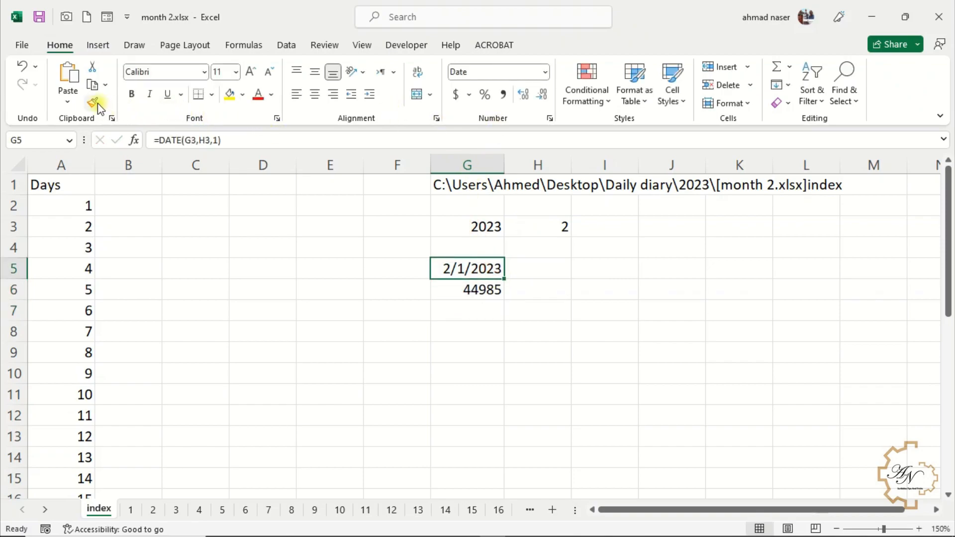
{"action": "left_click", "coordinate": [458, 286]}
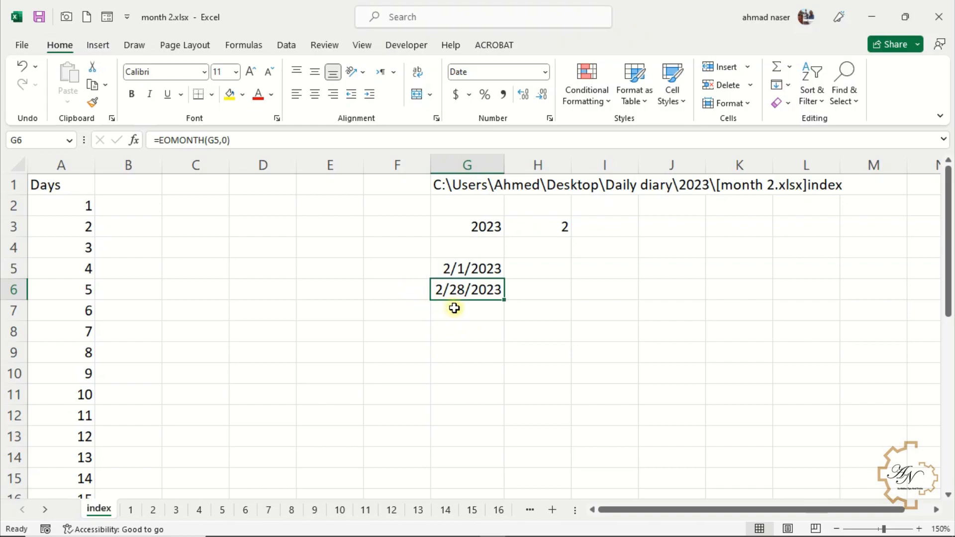
Step: Enter =DAY(G6) in G7 to extract the number of days in the month
{"action": "left_click", "coordinate": [452, 312]}
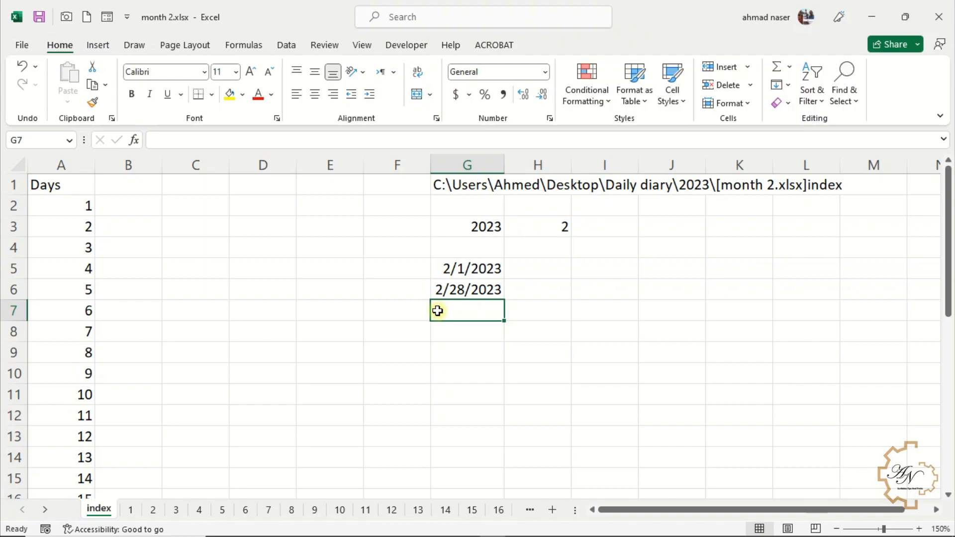
{"action": "type", "text": "="}
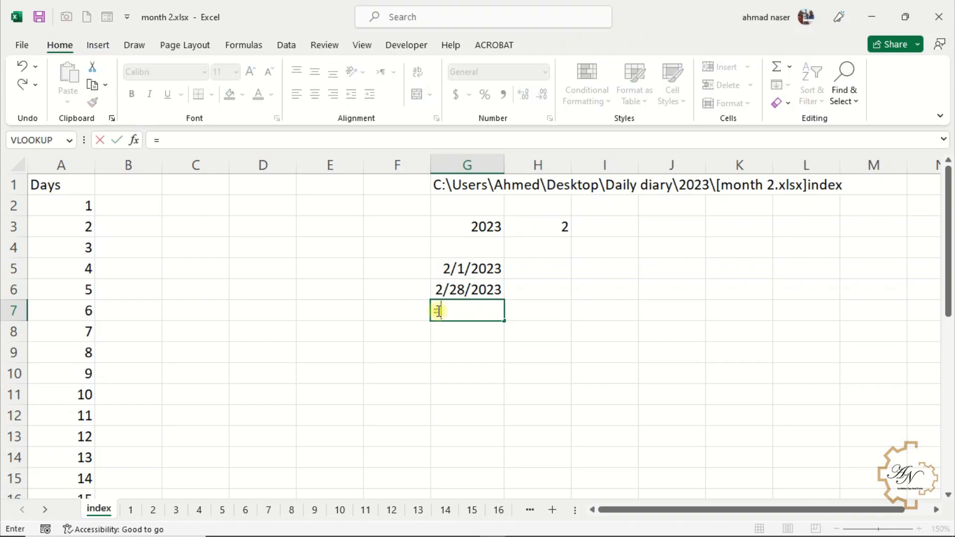
{"action": "type", "text": "da"}
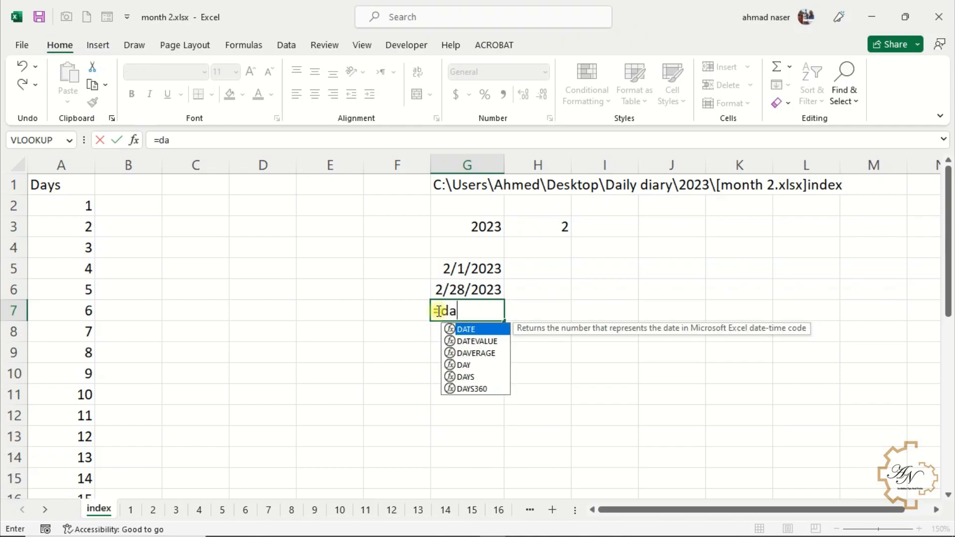
{"action": "double_click", "coordinate": [473, 365]}
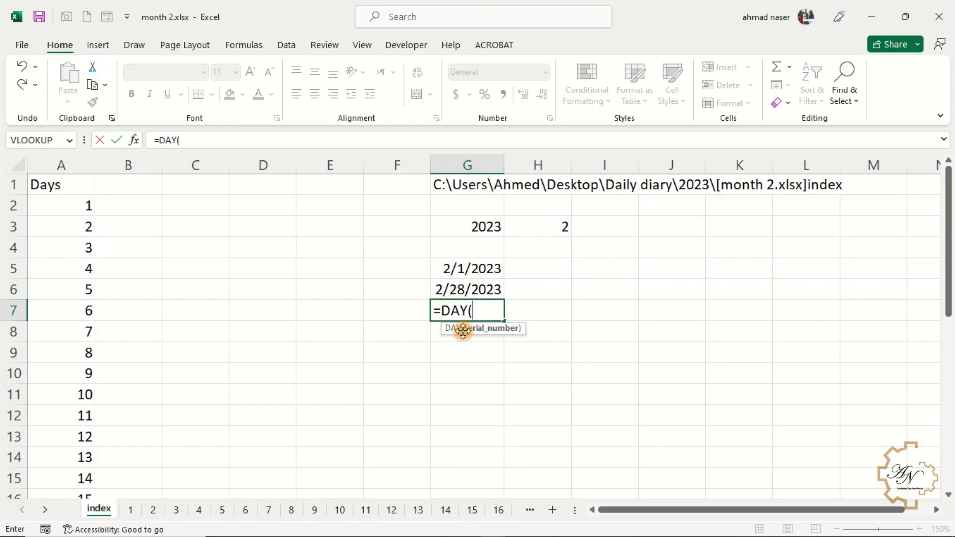
{"action": "left_click", "coordinate": [465, 291]}
{"action": "key", "text": "Return"}
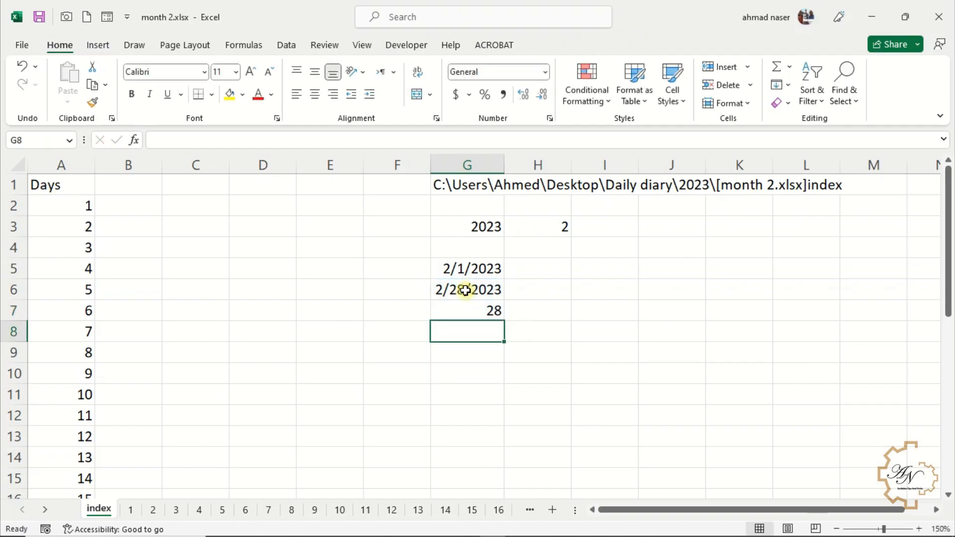
Step: Change the day list formula in A2 to =SEQUENCE(G7) and check the length of the list
{"action": "left_click", "coordinate": [66, 204]}
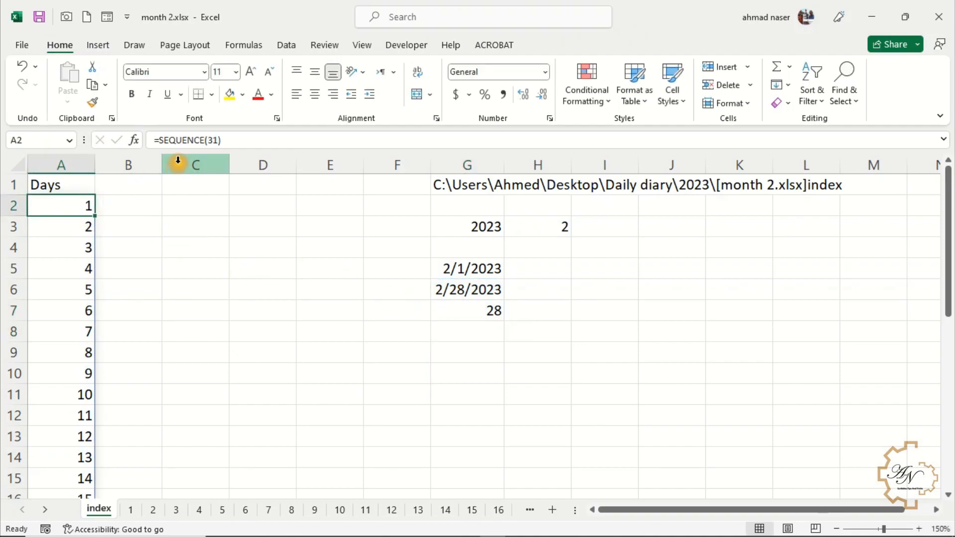
{"action": "double_click", "coordinate": [213, 140]}
{"action": "type", "text": "g7"}
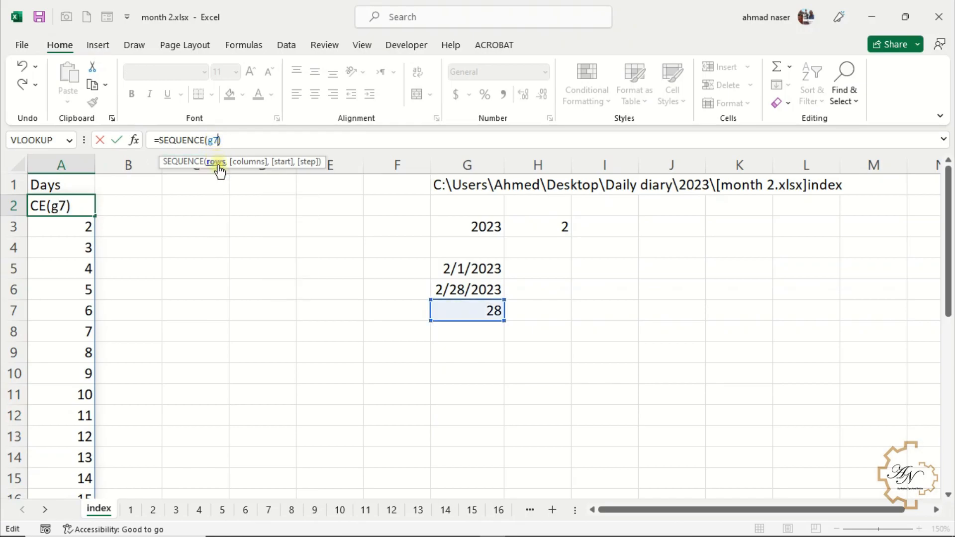
{"action": "key", "text": "Return"}
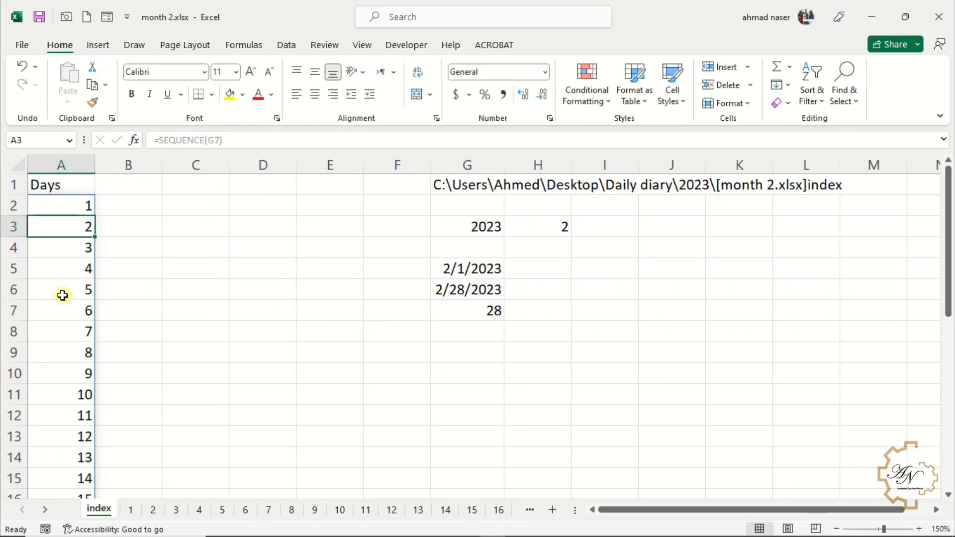
{"action": "scroll", "coordinate": [63, 296], "scroll_direction": "down", "scroll_amount": 7}
{"action": "scroll", "coordinate": [63, 294], "scroll_direction": "up", "scroll_amount": 7}
Step: Replace every g3 reference in the index worksheet's formulas with G3's expression VALUE(MID(CELL("filename",A1),FIND("[",CELL("filename",A1))-5,4))
{"action": "left_click", "coordinate": [462, 270]}
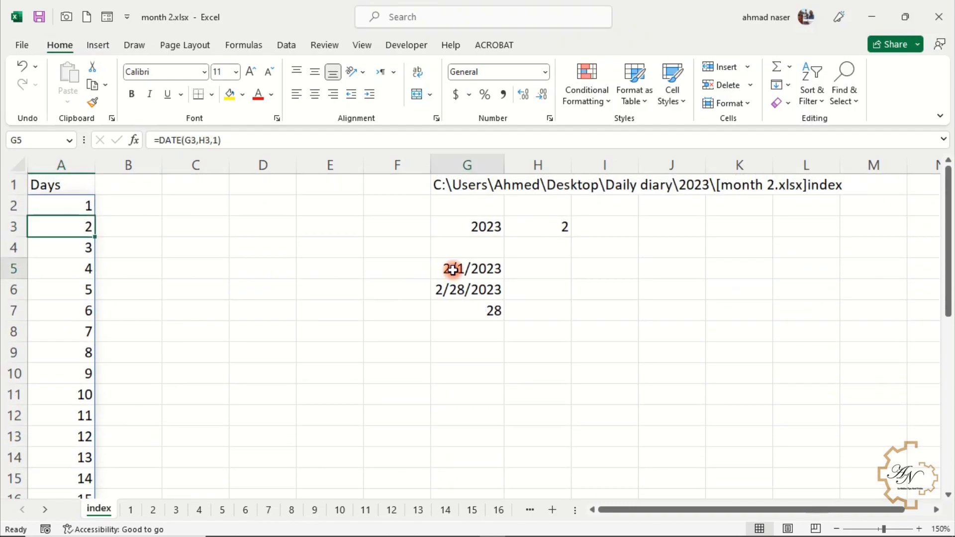
{"action": "left_click", "coordinate": [469, 228]}
{"action": "left_click_drag", "start_coordinate": [467, 140], "coordinate": [174, 179]}
{"action": "key", "text": "Return"}
{"action": "left_click", "coordinate": [844, 94]}
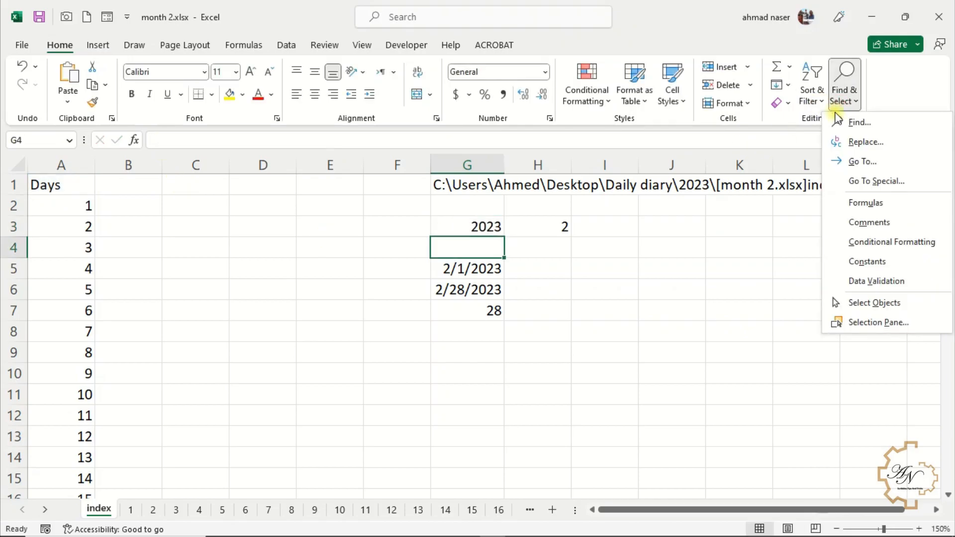
{"action": "left_click", "coordinate": [866, 142]}
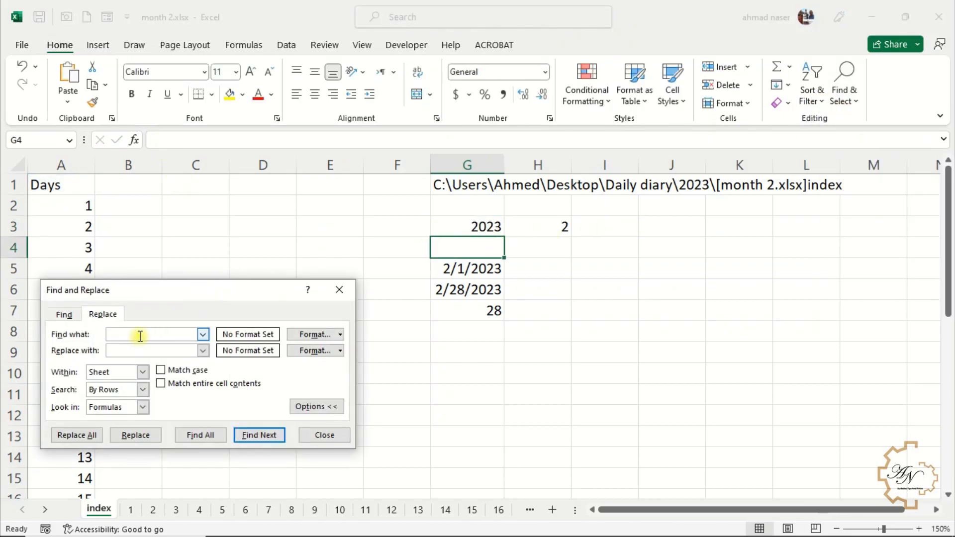
{"action": "type", "text": "g3"}
{"action": "left_click", "coordinate": [136, 350]}
{"action": "key", "text": "ctrl+v"}
{"action": "left_click", "coordinate": [79, 435]}
{"action": "left_click", "coordinate": [480, 315]}
{"action": "left_click", "coordinate": [326, 434]}
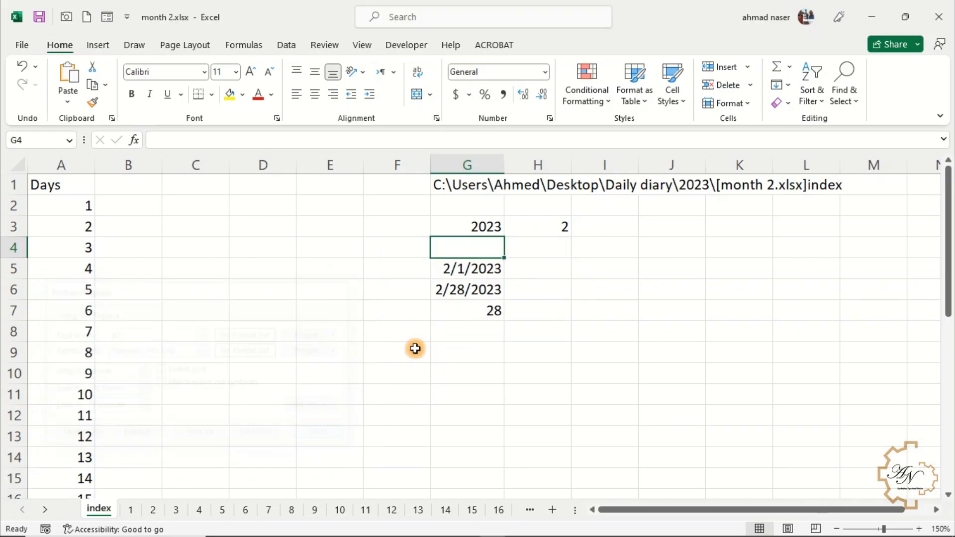
Step: Replace every h3 reference in the index worksheet's formulas with H3's expression VALUE(MID(CELL("filename",A1),FIND(".",CELL("filename",A1))-2,2))
{"action": "left_click", "coordinate": [467, 269]}
{"action": "left_click", "coordinate": [536, 227]}
{"action": "left_click_drag", "start_coordinate": [456, 141], "coordinate": [159, 160]}
{"action": "key", "text": "Return"}
{"action": "left_click", "coordinate": [844, 82]}
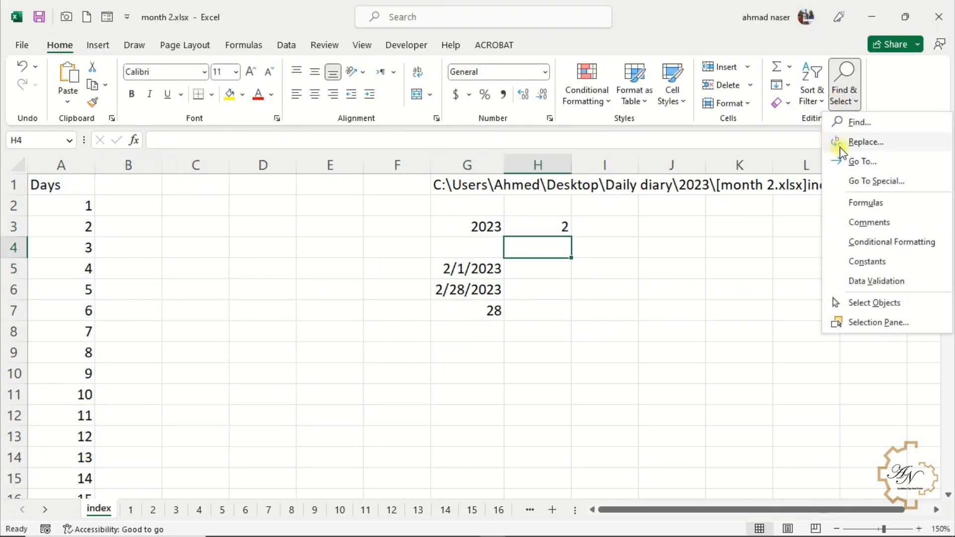
{"action": "left_click", "coordinate": [863, 140]}
{"action": "type", "text": "h3"}
{"action": "left_click", "coordinate": [134, 369]}
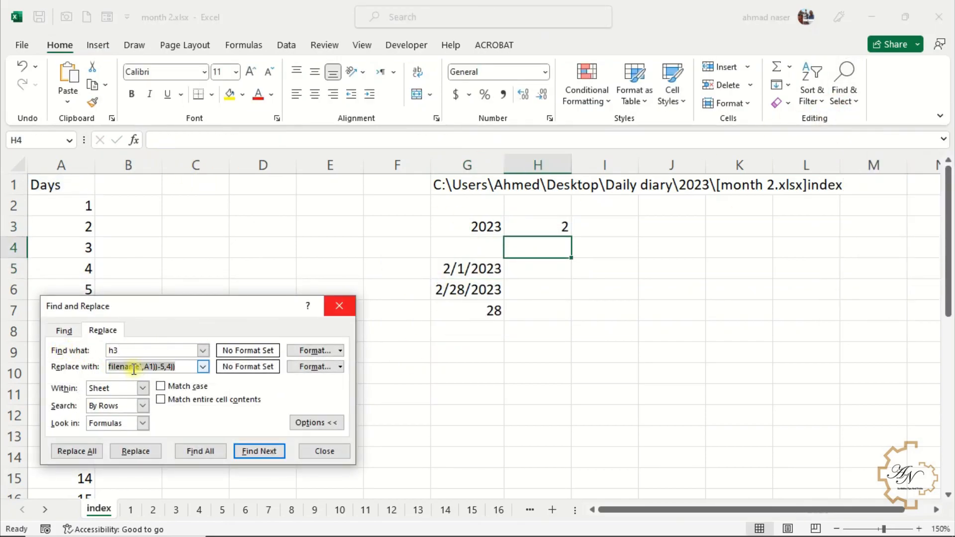
{"action": "left_click", "coordinate": [98, 454]}
{"action": "left_click", "coordinate": [481, 318]}
{"action": "left_click", "coordinate": [325, 451]}
Step: Replace every g5 reference in the index worksheet's formulas with the full DATE expression copied from G5
{"action": "left_click", "coordinate": [475, 271]}
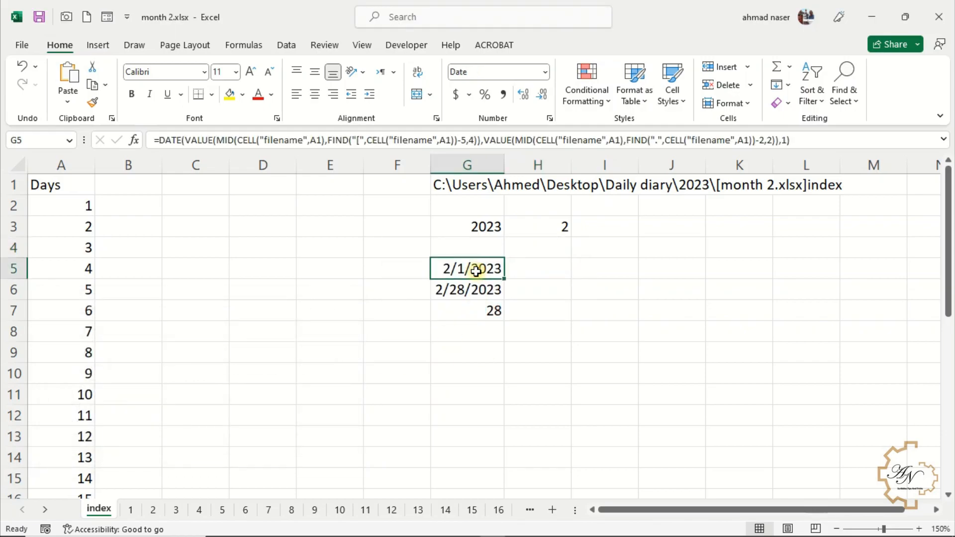
{"action": "triple_click", "coordinate": [166, 142]}
{"action": "key", "text": "ctrl+c"}
{"action": "key", "text": "Return"}
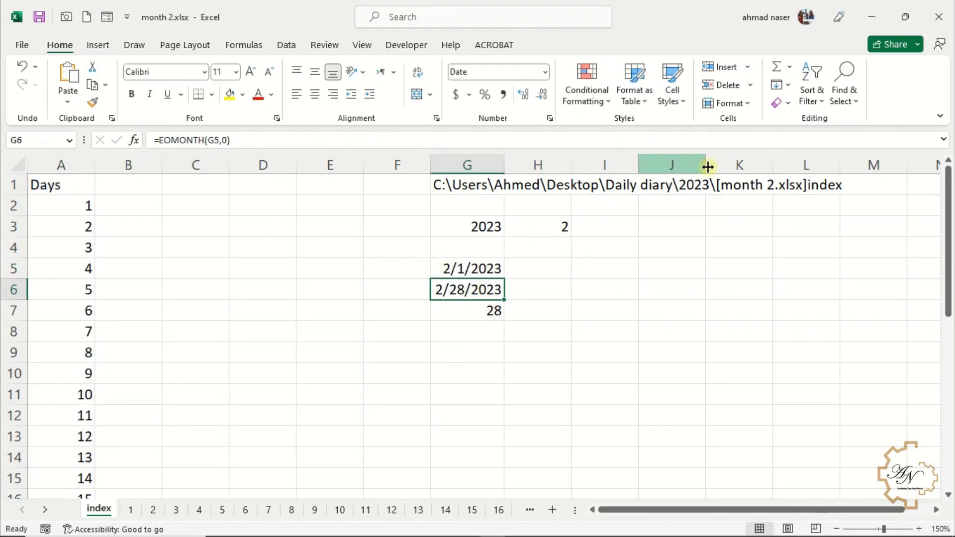
{"action": "left_click", "coordinate": [844, 82]}
{"action": "left_click", "coordinate": [866, 141]}
{"action": "left_click", "coordinate": [120, 384]}
{"action": "key", "text": "ctrl+v"}
{"action": "left_click", "coordinate": [92, 467]}
{"action": "left_click", "coordinate": [481, 319]}
{"action": "left_click", "coordinate": [326, 466]}
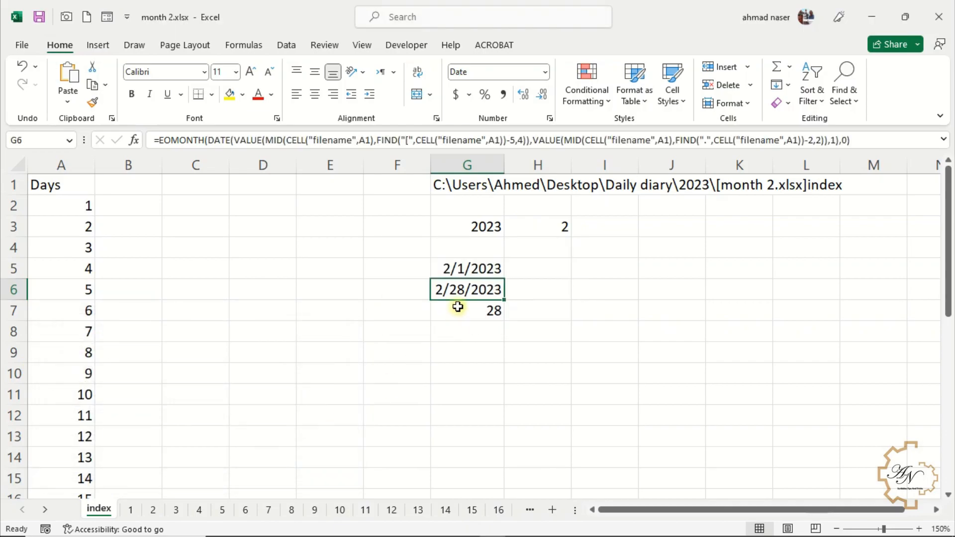
Step: Replace every g6 reference in the index worksheet's formulas with the full EOMONTH expression copied from G6
{"action": "triple_click", "coordinate": [166, 140]}
{"action": "key", "text": "Return"}
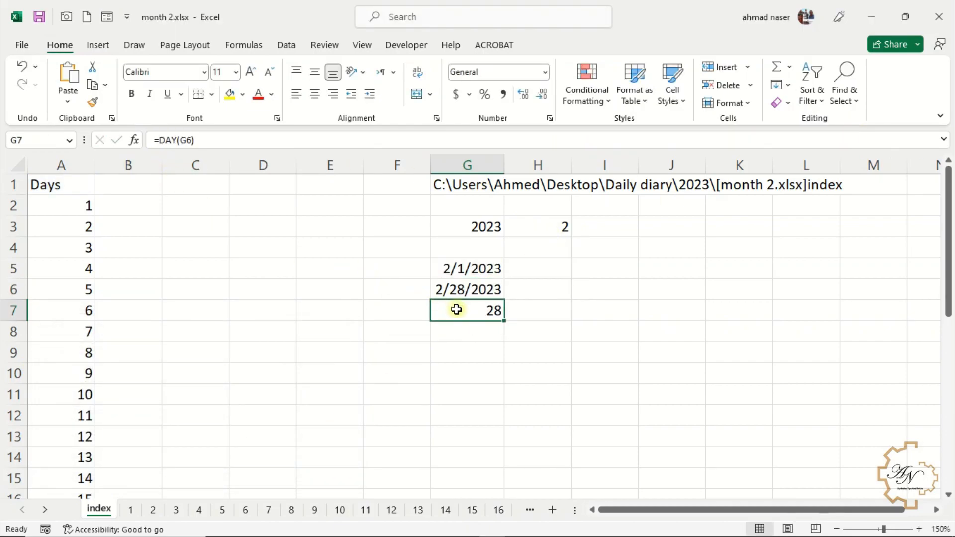
{"action": "left_click", "coordinate": [844, 82]}
{"action": "left_click", "coordinate": [857, 141]}
{"action": "left_click", "coordinate": [154, 397]}
{"action": "key", "text": "End"}
{"action": "left_click", "coordinate": [77, 482]}
{"action": "left_click", "coordinate": [481, 314]}
{"action": "left_click", "coordinate": [325, 483]}
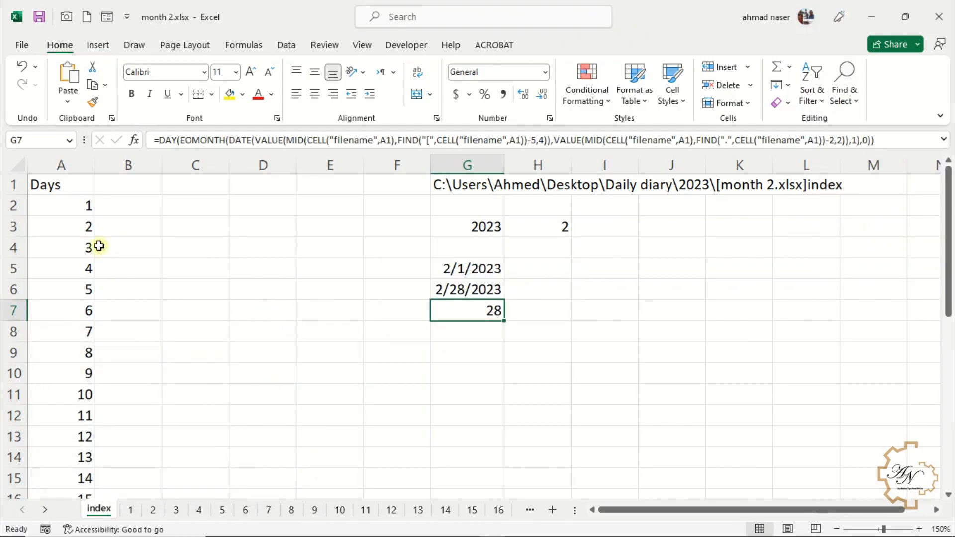
Step: Replace the g7 reference in the SEQUENCE formula with the full DAY(EOMONTH(...)) expression copied from G7
{"action": "left_click_drag", "start_coordinate": [888, 140], "coordinate": [188, 150]}
{"action": "key", "text": "Return"}
{"action": "left_click", "coordinate": [844, 82]}
{"action": "left_click", "coordinate": [865, 142]}
{"action": "left_click", "coordinate": [149, 433]}
{"action": "key", "text": "End"}
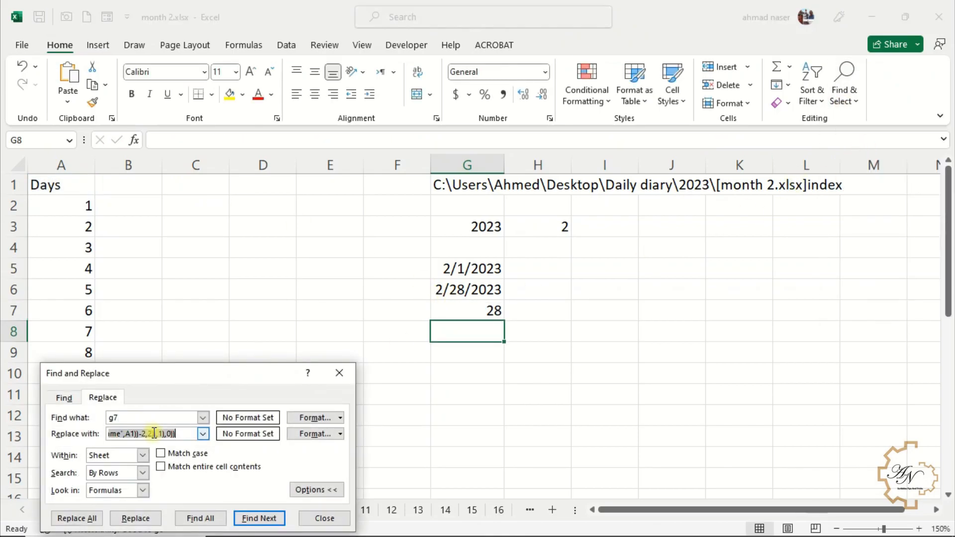
{"action": "left_click", "coordinate": [92, 518]}
{"action": "key", "text": "Return"}
{"action": "left_click", "coordinate": [341, 373]}
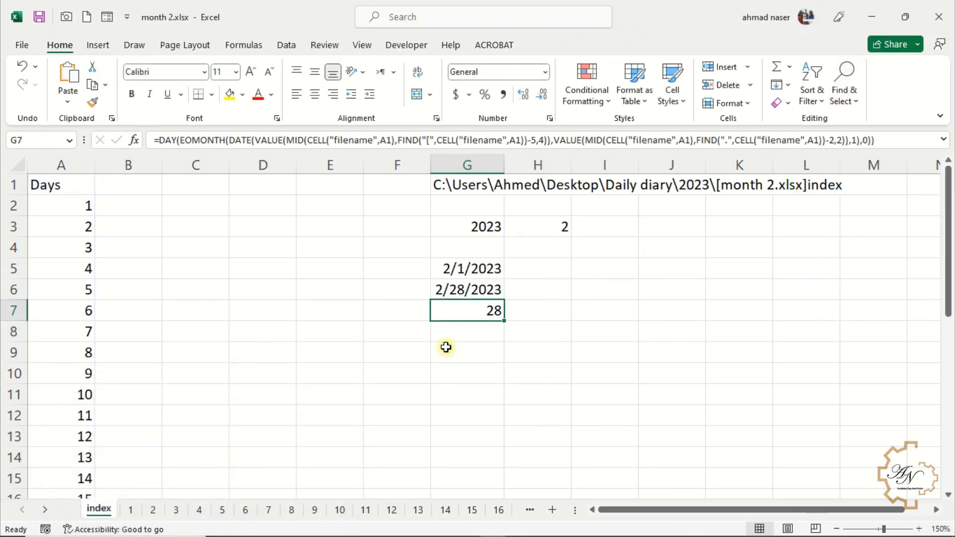
Step: Try clearing the helper cells G1:I7 to test the Days list, and undo the deletion
{"action": "left_click_drag", "start_coordinate": [460, 313], "coordinate": [591, 185]}
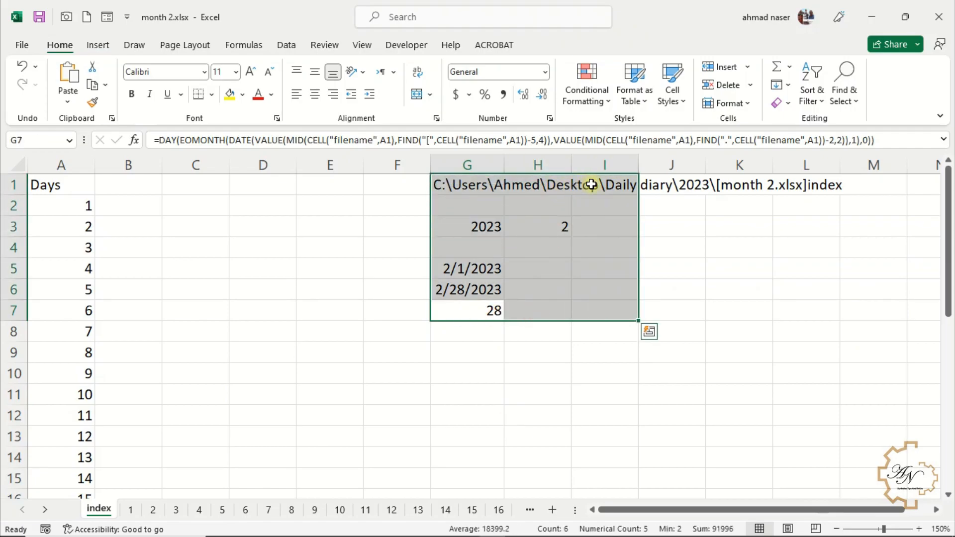
{"action": "key", "text": "Delete"}
{"action": "scroll", "coordinate": [75, 298], "scroll_direction": "down", "scroll_amount": 7}
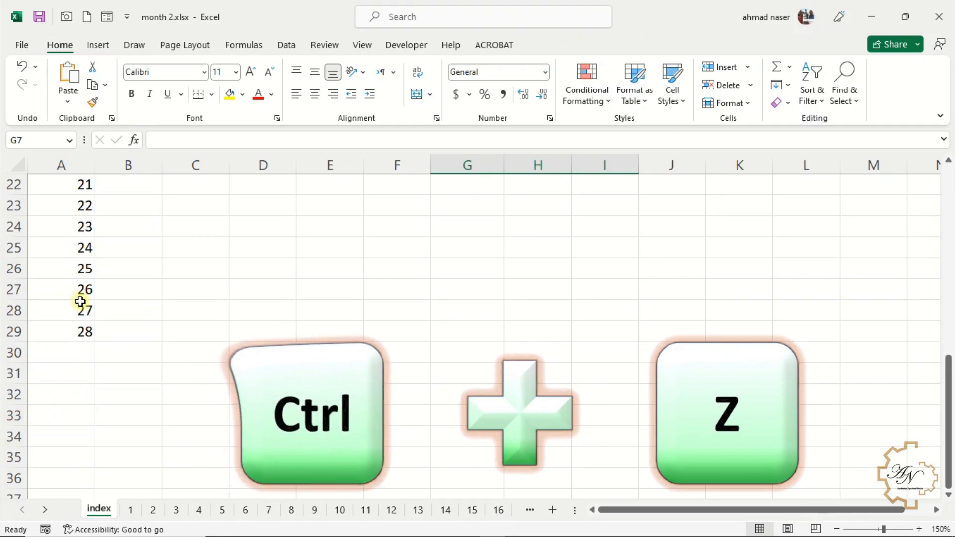
{"action": "scroll", "coordinate": [80, 303], "scroll_direction": "up", "scroll_amount": 7}
{"action": "key", "text": "ctrl+z"}
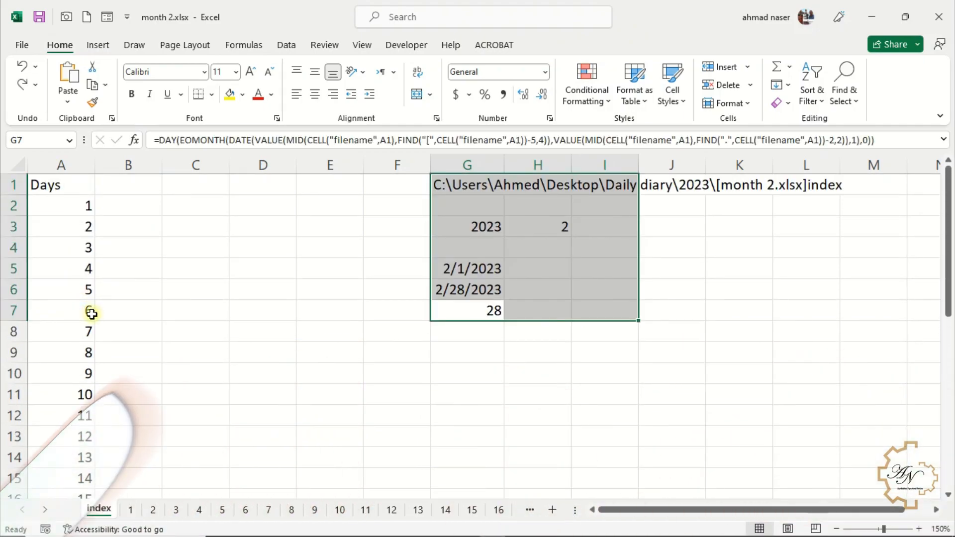
Step: Move the day-count formula from G7 to I3, and clear the leftover helper cells G5:G7 and G1
{"action": "left_click", "coordinate": [460, 318]}
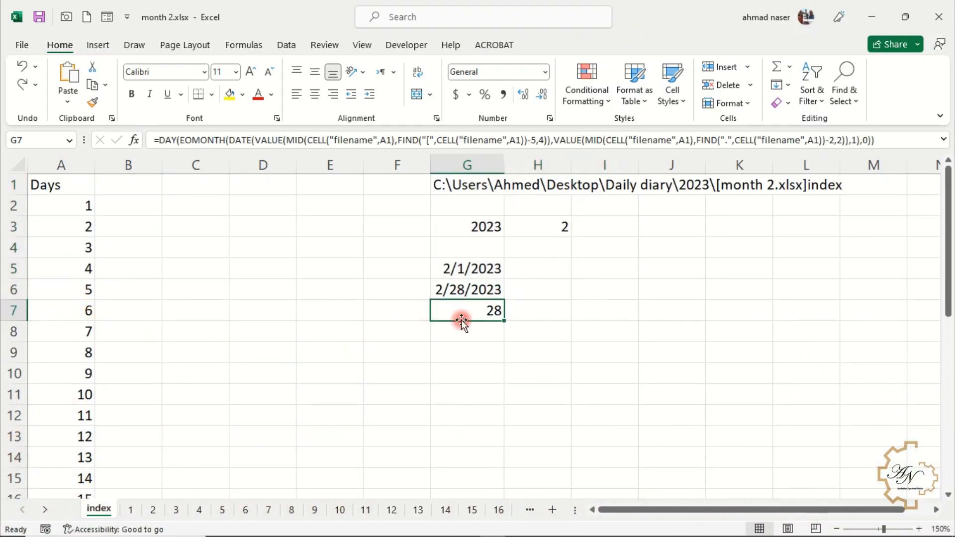
{"action": "left_click_drag", "start_coordinate": [461, 320], "coordinate": [598, 230]}
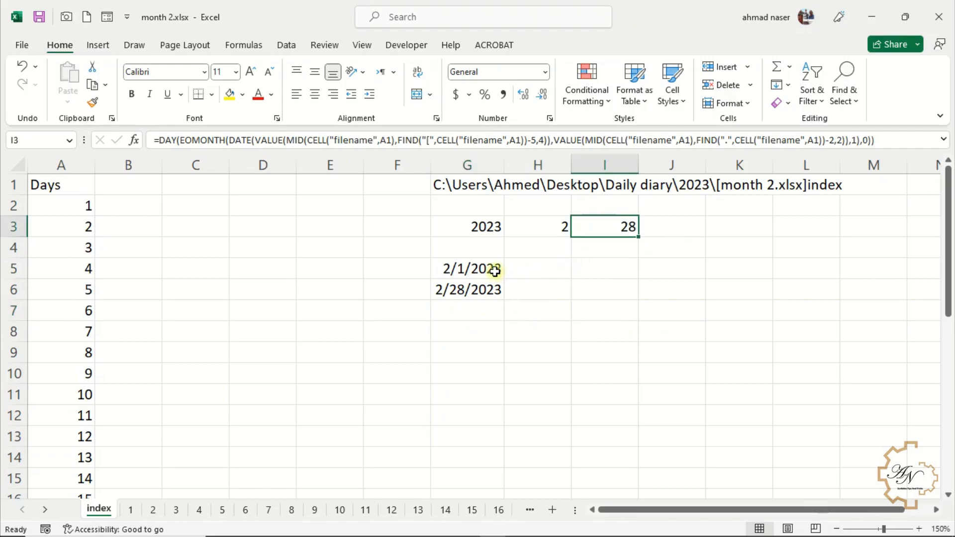
{"action": "left_click_drag", "start_coordinate": [495, 271], "coordinate": [487, 315]}
{"action": "key", "text": "Delete"}
{"action": "left_click", "coordinate": [488, 187]}
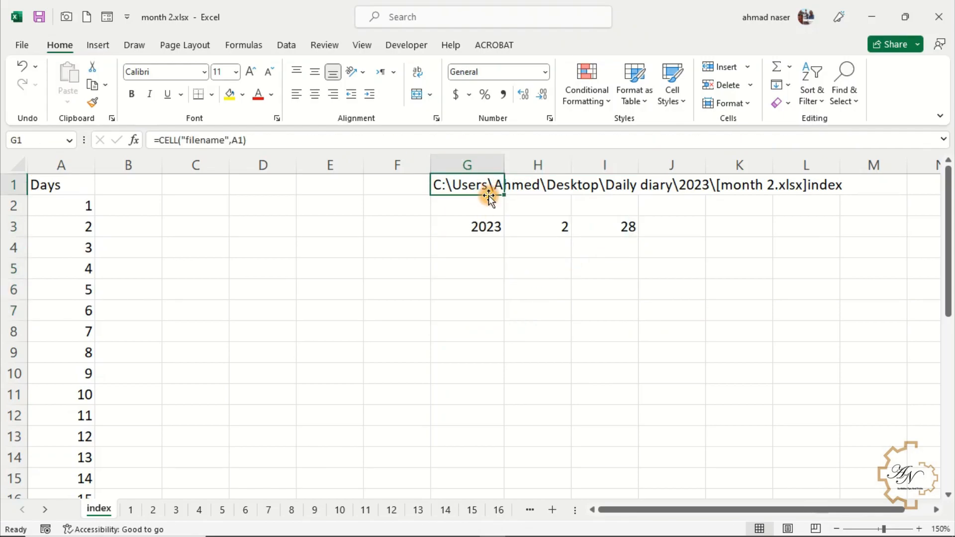
{"action": "key", "text": "Delete"}
{"action": "left_click", "coordinate": [395, 248]}
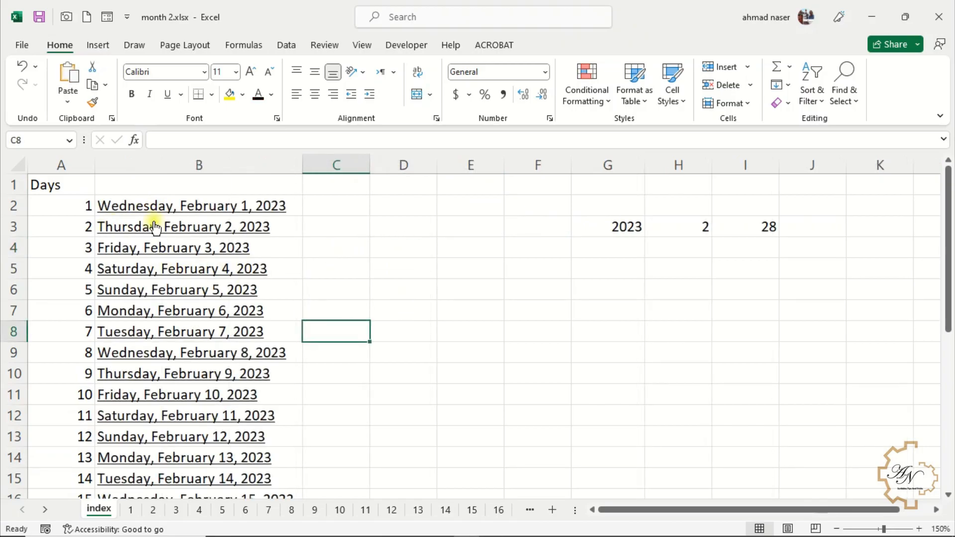
Step: Test the index's date hyperlinks for February 1, 5 and 9, returning to the index worksheet after each one
{"action": "scroll", "coordinate": [154, 226], "scroll_direction": "down", "scroll_amount": 5}
{"action": "scroll", "coordinate": [157, 253], "scroll_direction": "up", "scroll_amount": 5}
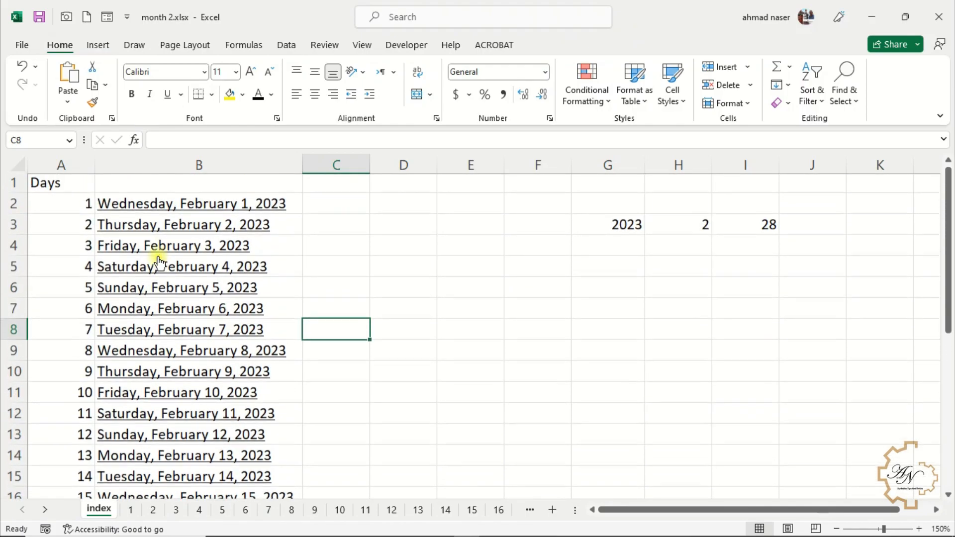
{"action": "left_click", "coordinate": [174, 212]}
{"action": "left_click", "coordinate": [99, 509]}
{"action": "left_click", "coordinate": [145, 291]}
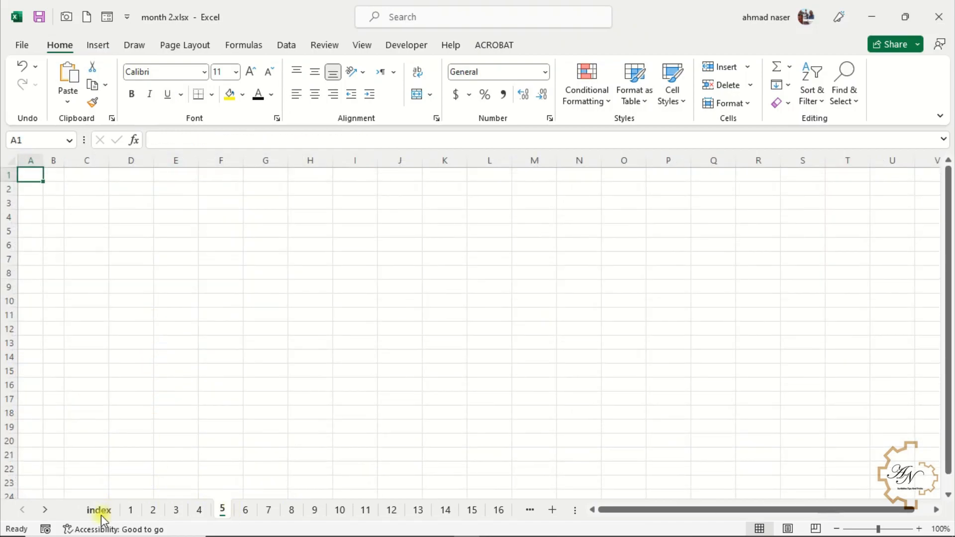
{"action": "left_click", "coordinate": [100, 510]}
{"action": "left_click", "coordinate": [111, 376]}
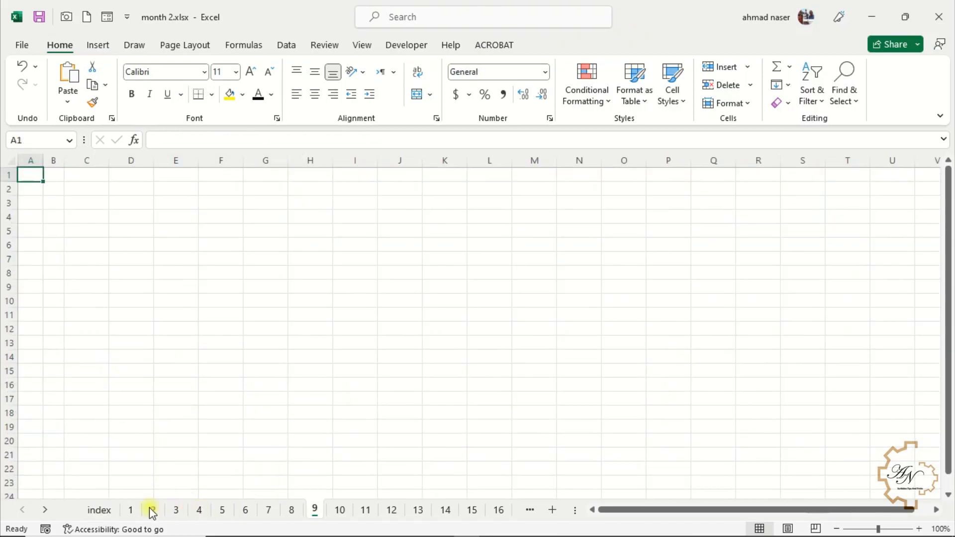
{"action": "left_click", "coordinate": [102, 510]}
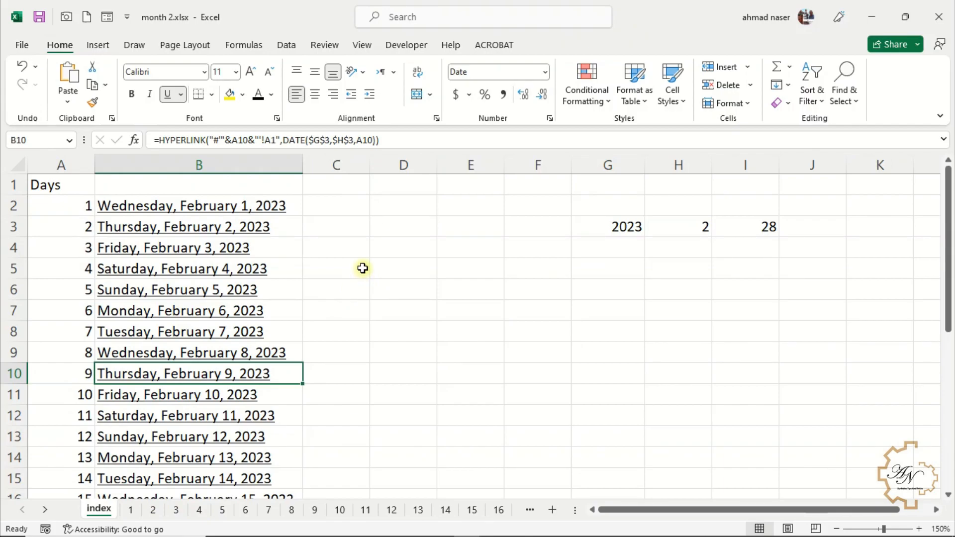
{"action": "left_click", "coordinate": [363, 268]}
{"action": "left_click", "coordinate": [356, 226]}
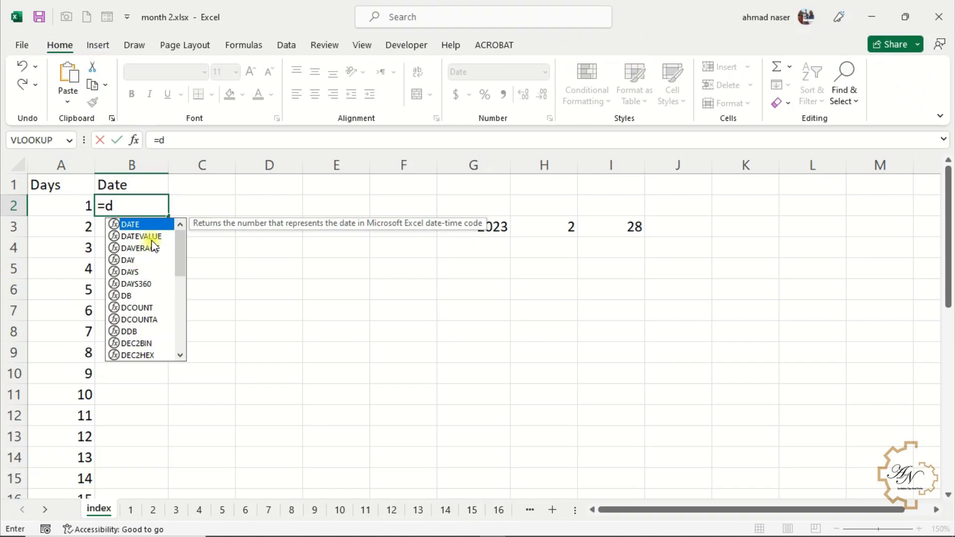
Step: Enter =DATE($G$3,$H$3,A2) in B2 to build the first date from the year, month and day cells
{"action": "double_click", "coordinate": [156, 226]}
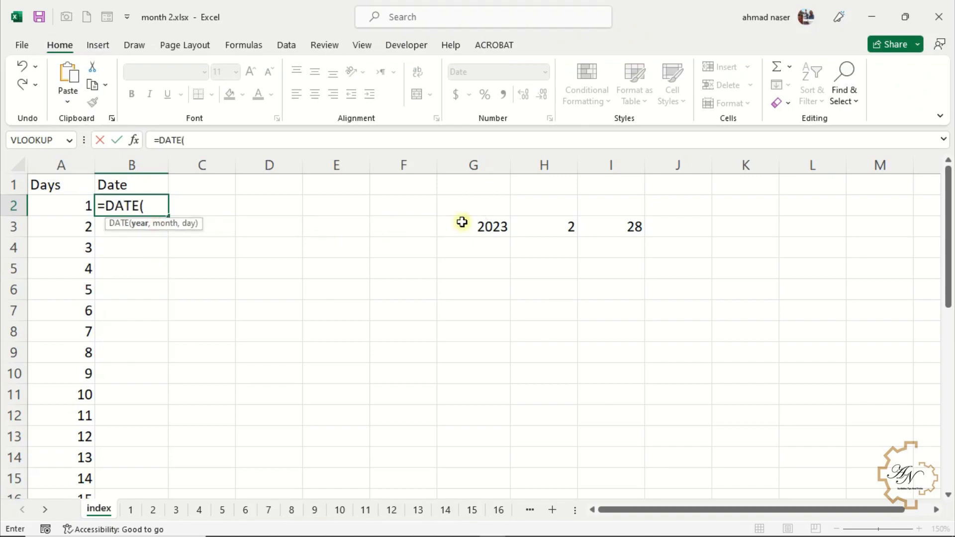
{"action": "left_click", "coordinate": [492, 227]}
{"action": "key", "text": "F4"}
{"action": "type", "text": ","}
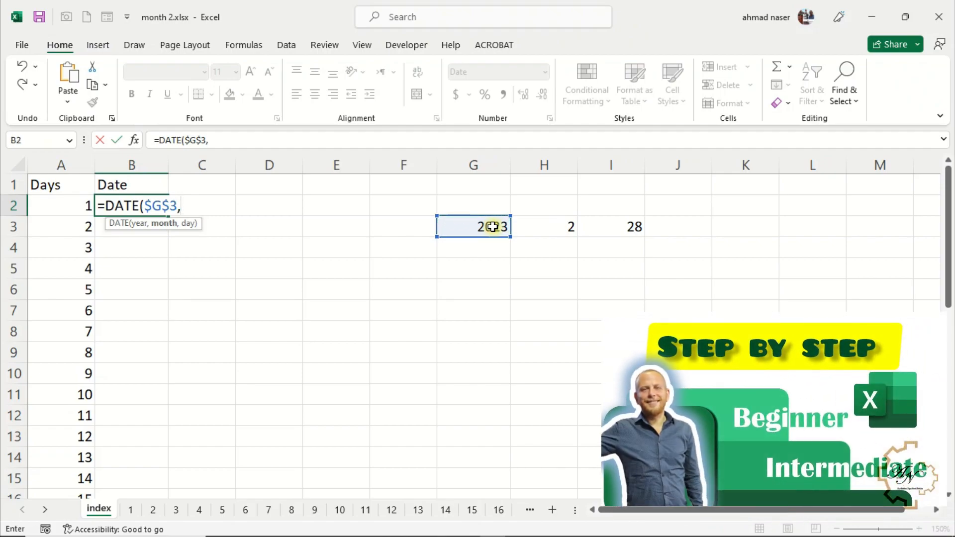
{"action": "left_click", "coordinate": [535, 233]}
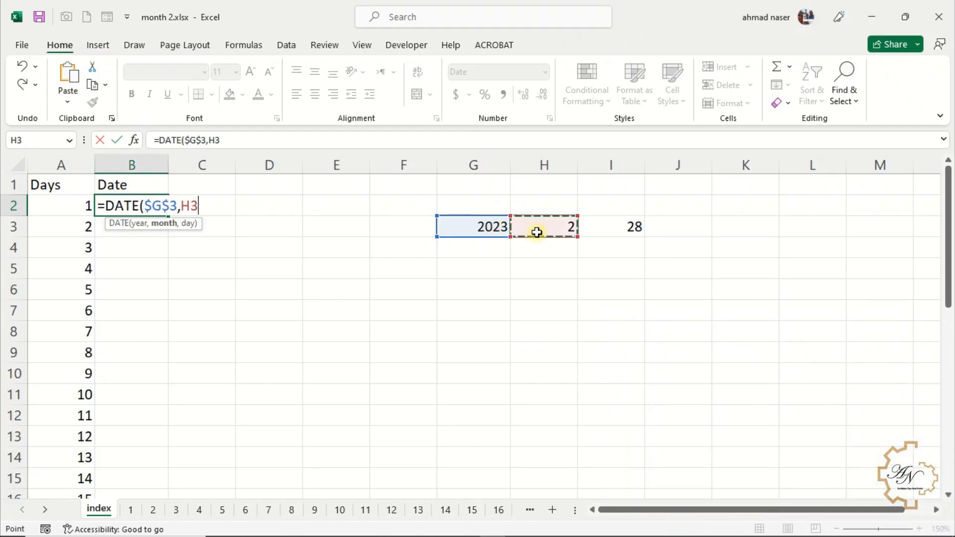
{"action": "key", "text": "F4"}
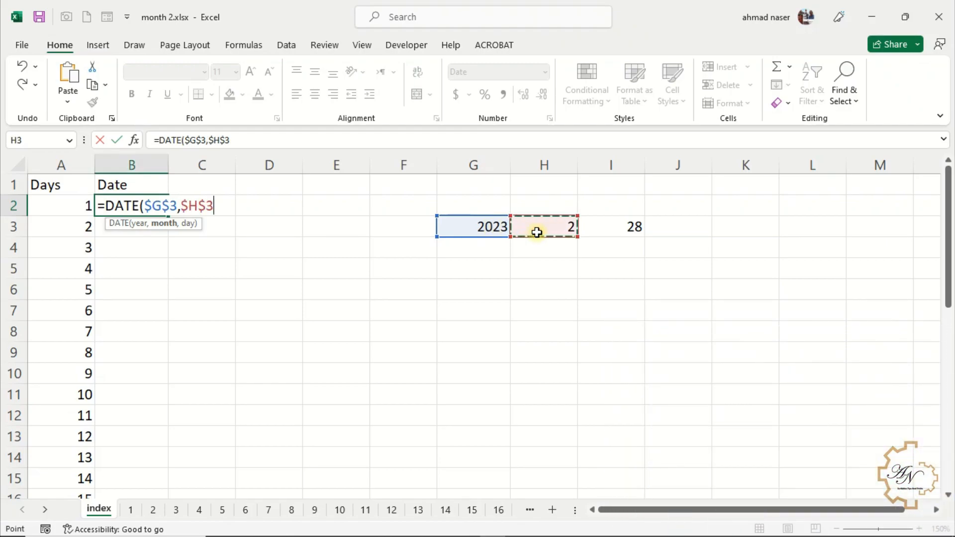
{"action": "type", "text": ","}
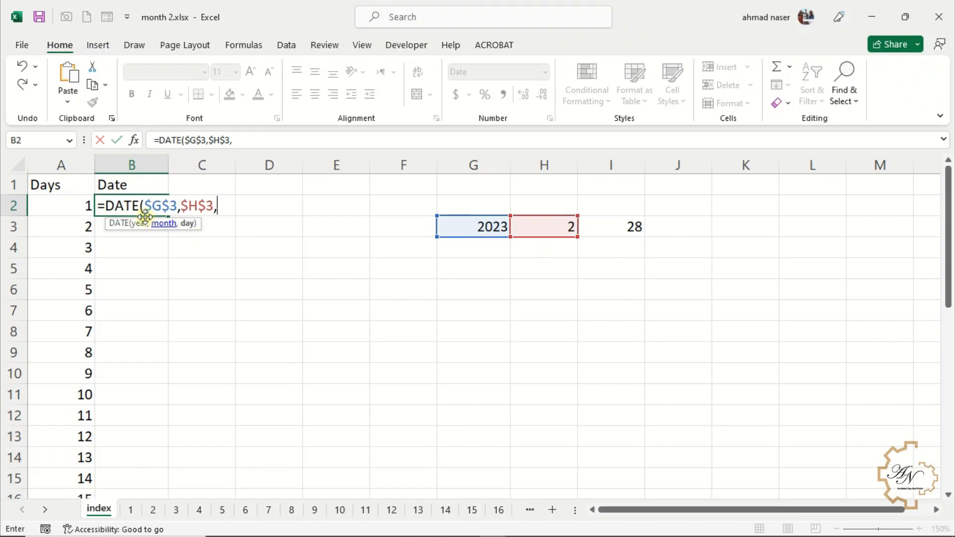
{"action": "left_click", "coordinate": [70, 204]}
{"action": "key", "text": "Return"}
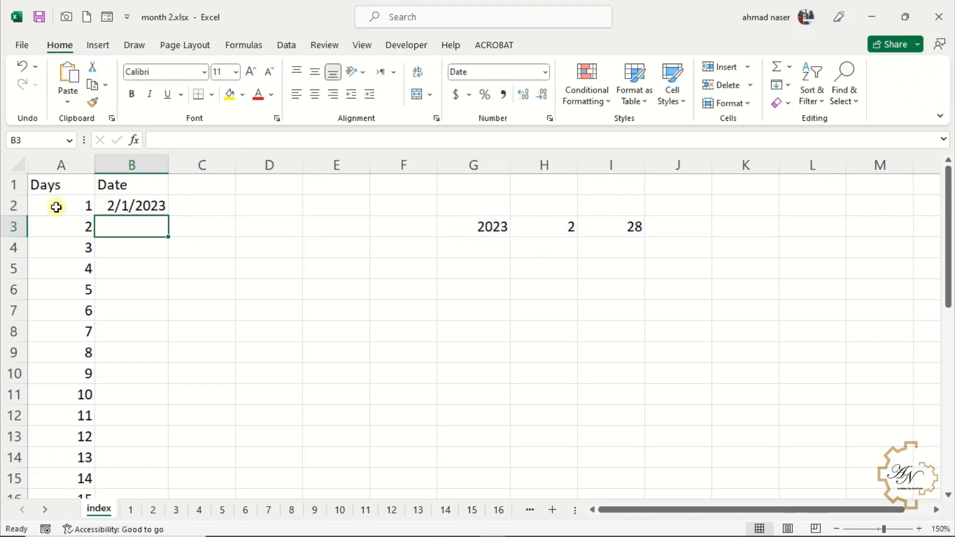
Step: Fill the plain DATE formula from B2 down the Date column through row 32
{"action": "left_click", "coordinate": [132, 211]}
{"action": "left_click_drag", "start_coordinate": [168, 215], "coordinate": [132, 458]}
{"action": "scroll", "coordinate": [121, 414], "scroll_direction": "up", "scroll_amount": 5}
{"action": "scroll", "coordinate": [121, 413], "scroll_direction": "up", "scroll_amount": 1}
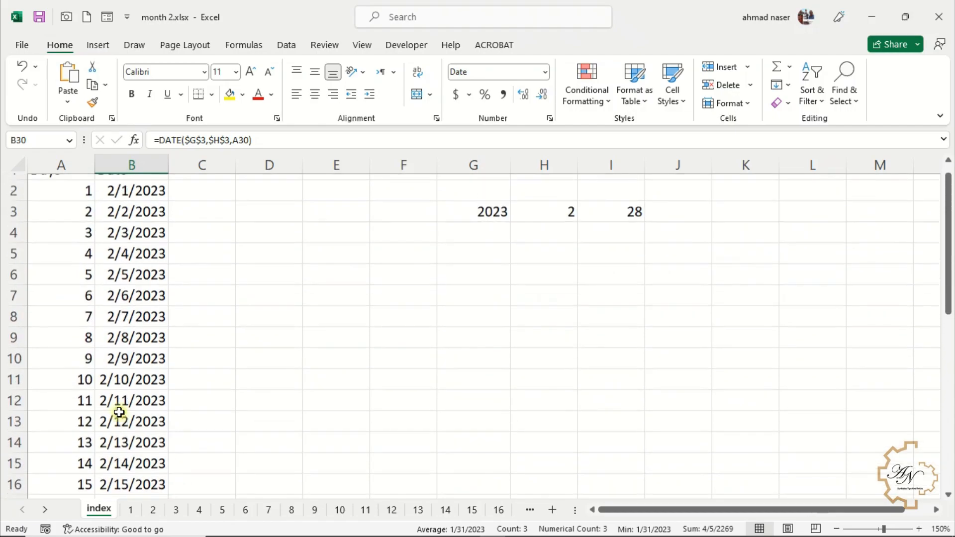
Step: Wrap B2's formula as =IF(A2=0,"",DATE($G$3,$H$3,A2)), with a line break before DATE, so that empty days give blank dates
{"action": "left_click", "coordinate": [125, 210]}
{"action": "left_click_drag", "start_coordinate": [320, 150], "coordinate": [315, 213]}
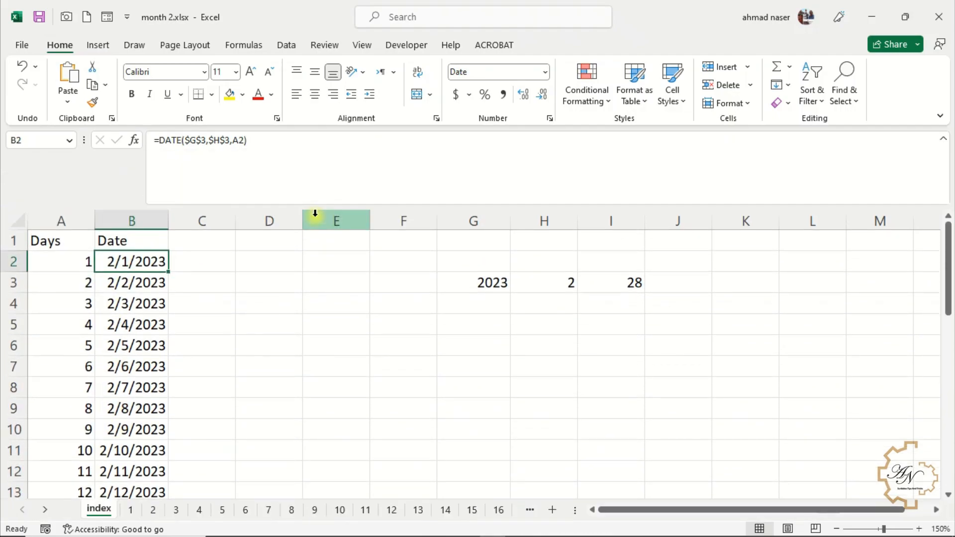
{"action": "left_click", "coordinate": [162, 145]}
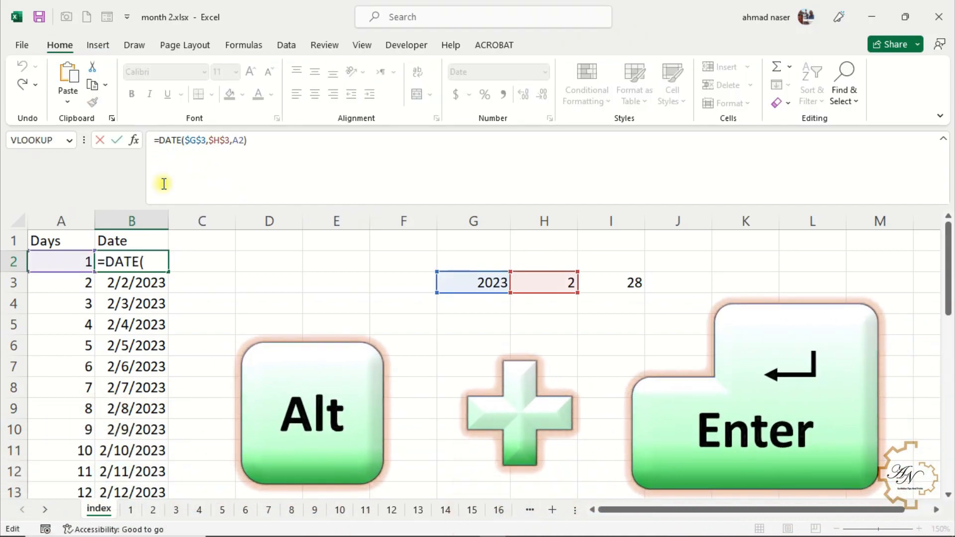
{"action": "key", "text": "alt+Return"}
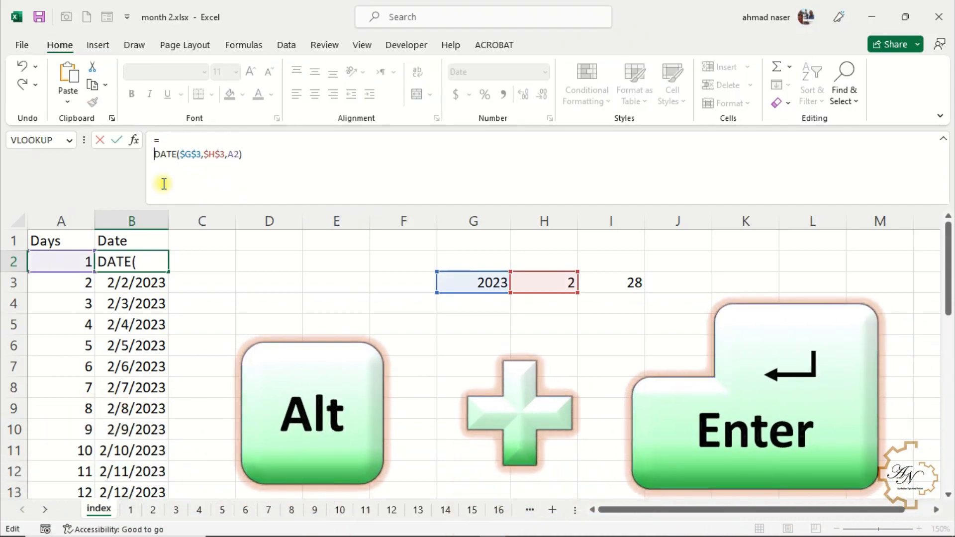
{"action": "left_click", "coordinate": [167, 145]}
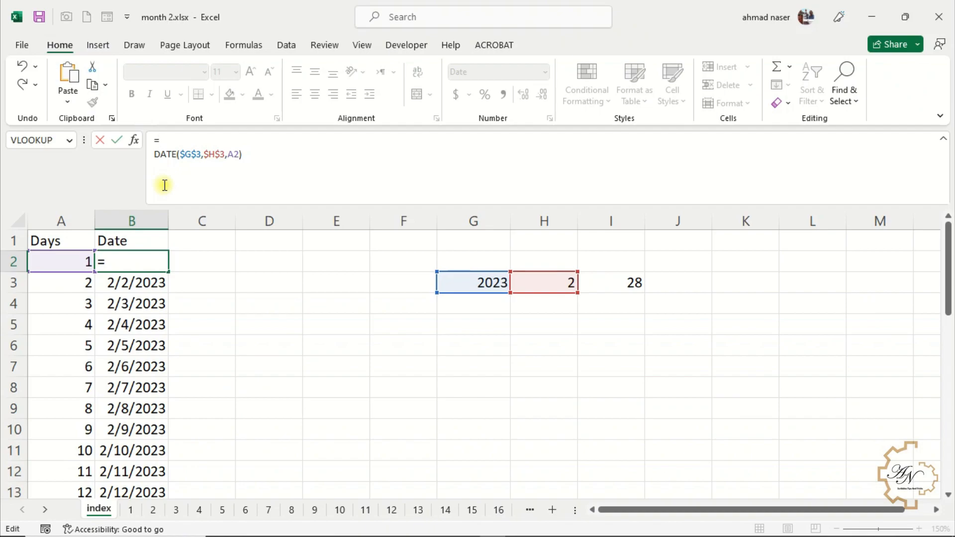
{"action": "type", "text": "if"}
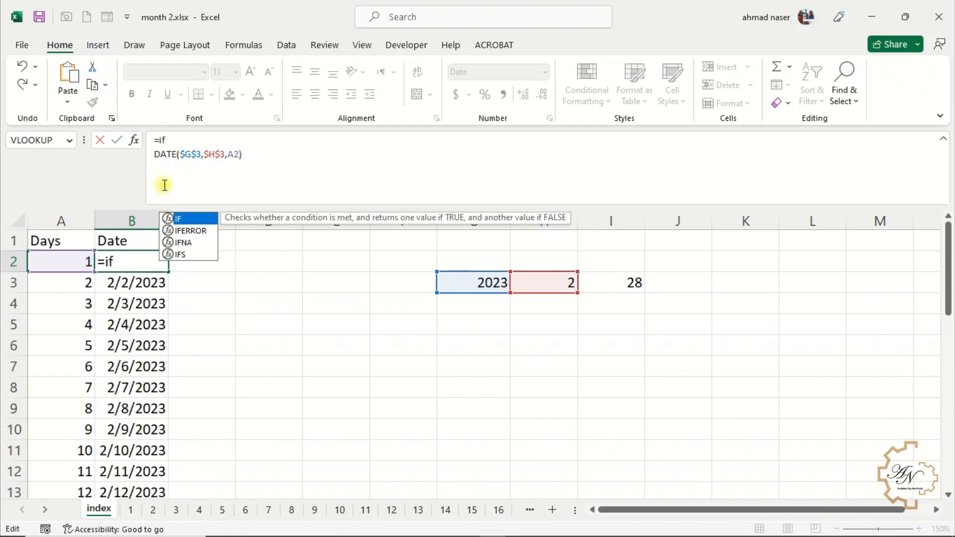
{"action": "type", "text": "(a2"}
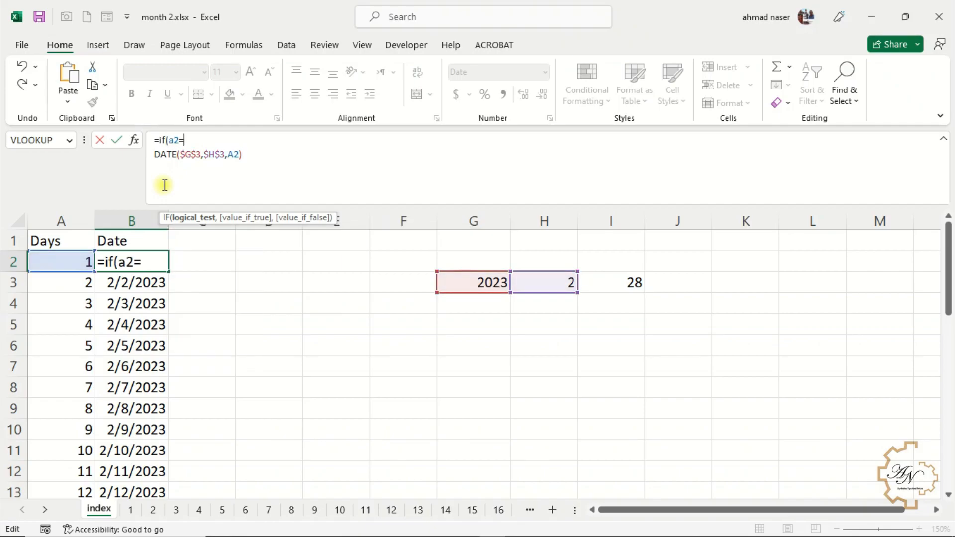
{"action": "type", "text": "=0,"}
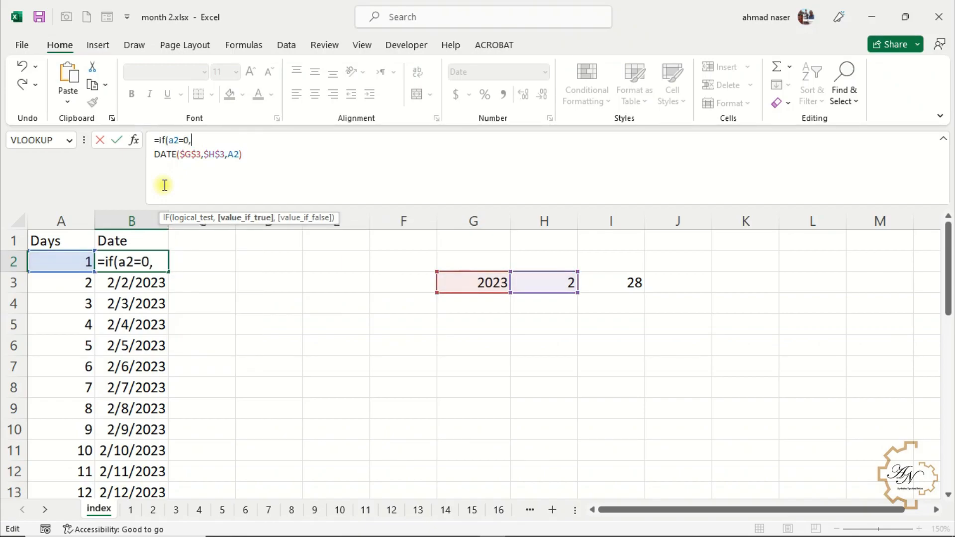
{"action": "type", "text": "\"\","}
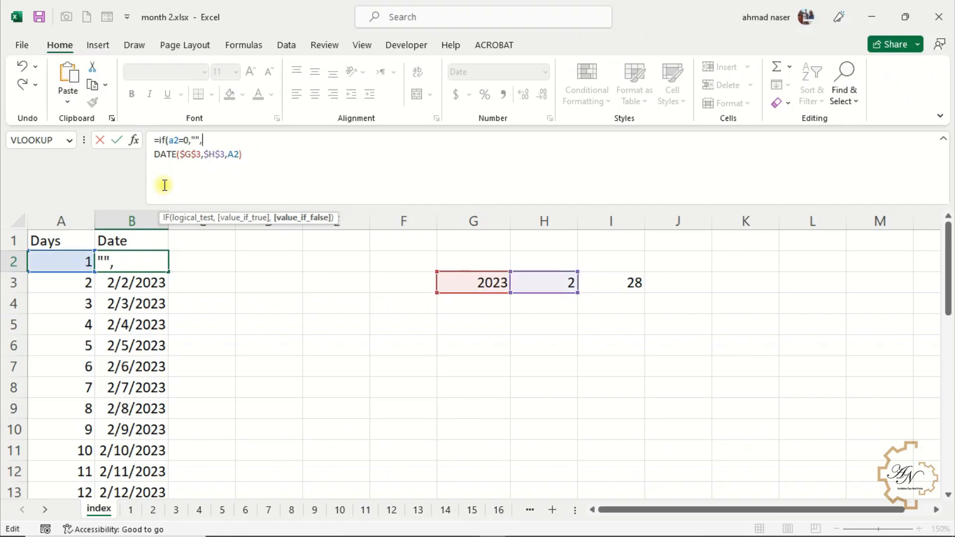
{"action": "key", "text": "Return"}
{"action": "key", "text": "Return"}
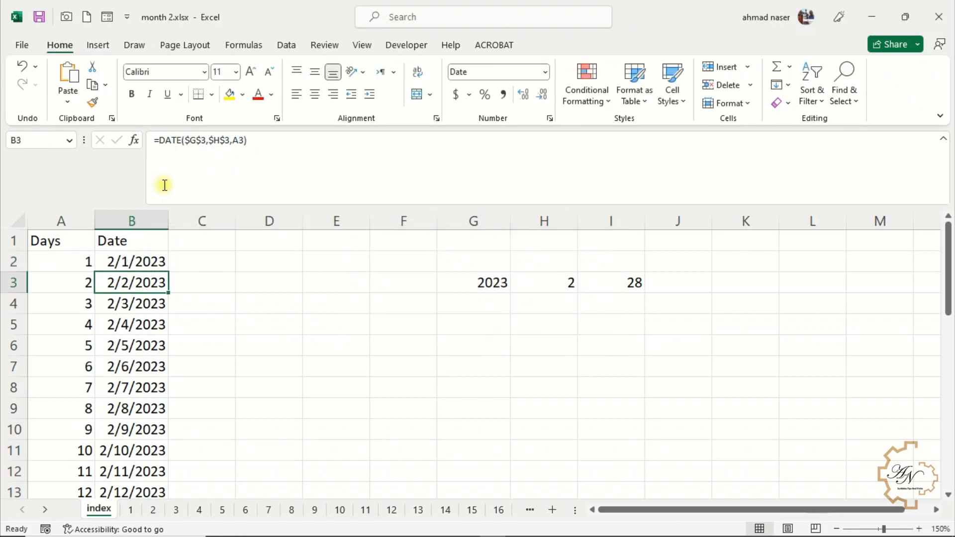
Step: Fill the revised IF formula from B2 down the Date column through row 32
{"action": "left_click", "coordinate": [126, 263]}
{"action": "mouse_move", "coordinate": [168, 273]}
{"action": "left_mouse_down"}
{"action": "mouse_move", "coordinate": [162, 532]}
{"action": "mouse_move", "coordinate": [160, 459]}
{"action": "left_mouse_up"}
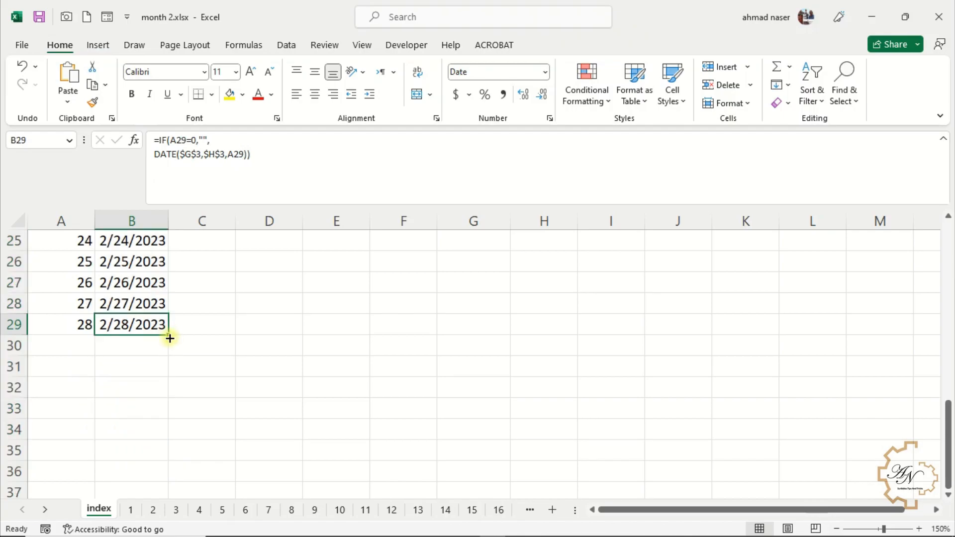
{"action": "left_click", "coordinate": [159, 352]}
{"action": "scroll", "coordinate": [176, 347], "scroll_direction": "up", "scroll_amount": 8}
Step: Format column B as Long Date with left alignment, and widen the column slightly
{"action": "left_click", "coordinate": [132, 213]}
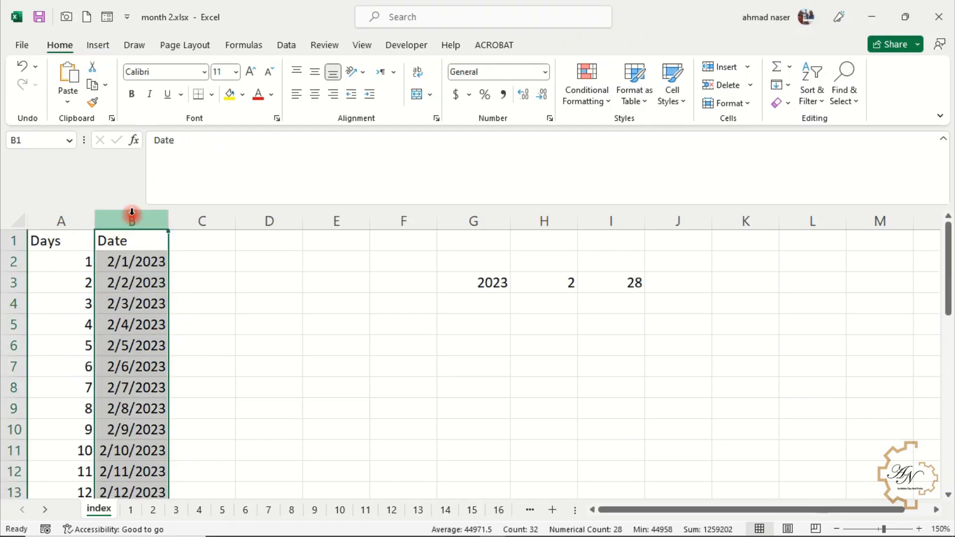
{"action": "left_click", "coordinate": [546, 75]}
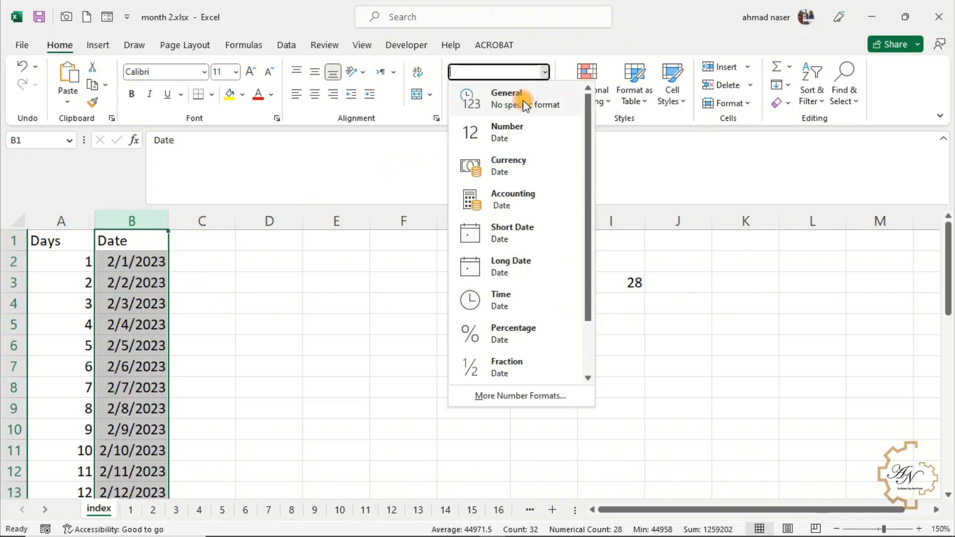
{"action": "left_click", "coordinate": [526, 265]}
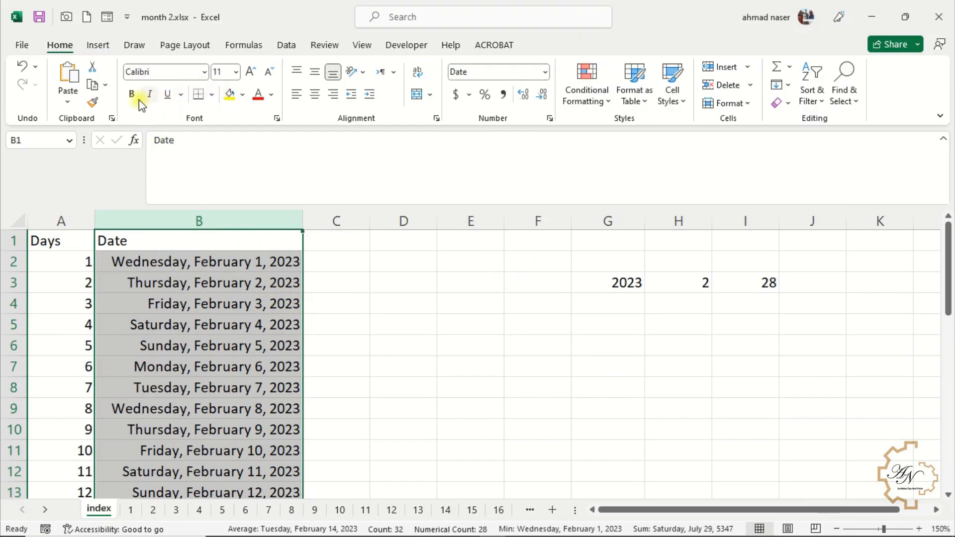
{"action": "left_click", "coordinate": [294, 98]}
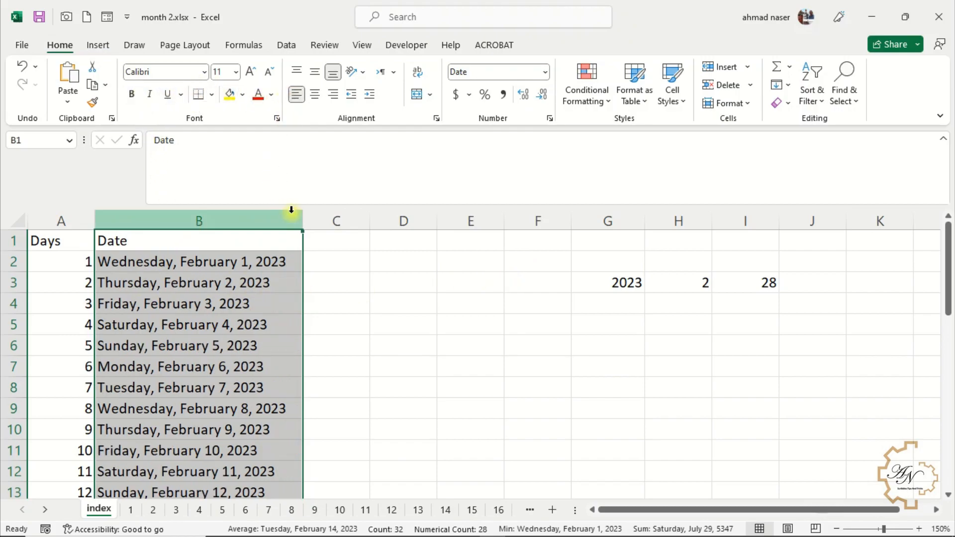
{"action": "left_click_drag", "start_coordinate": [302, 221], "coordinate": [317, 220]}
{"action": "left_click", "coordinate": [264, 264]}
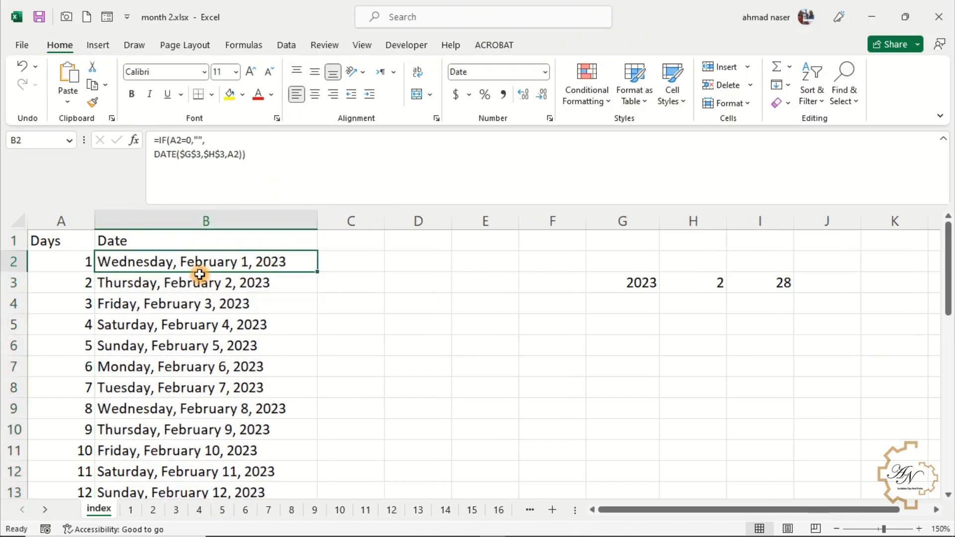
{"action": "left_click", "coordinate": [319, 264]}
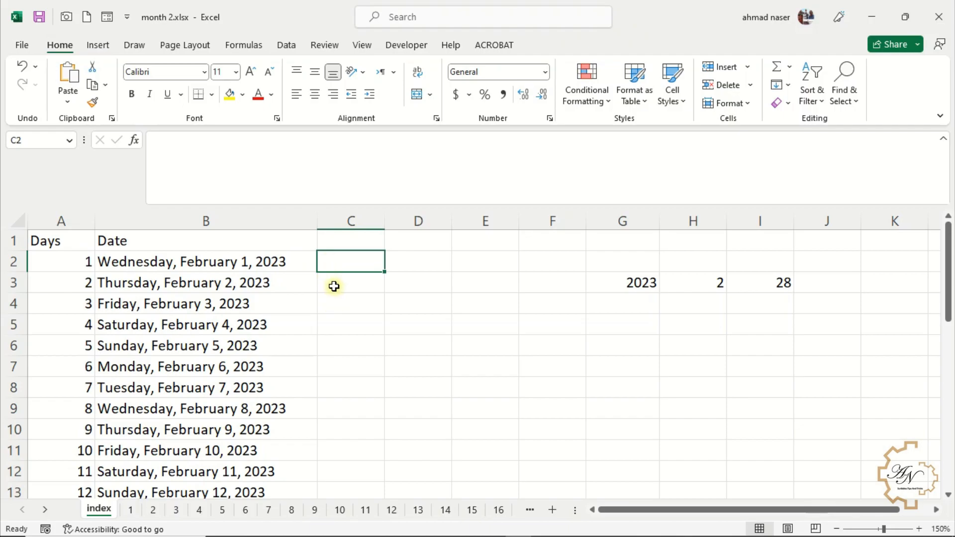
Step: Enter ='1'!A1 in C2 of the index sheet to reference cell A1 on sheet 1
{"action": "type", "text": "="}
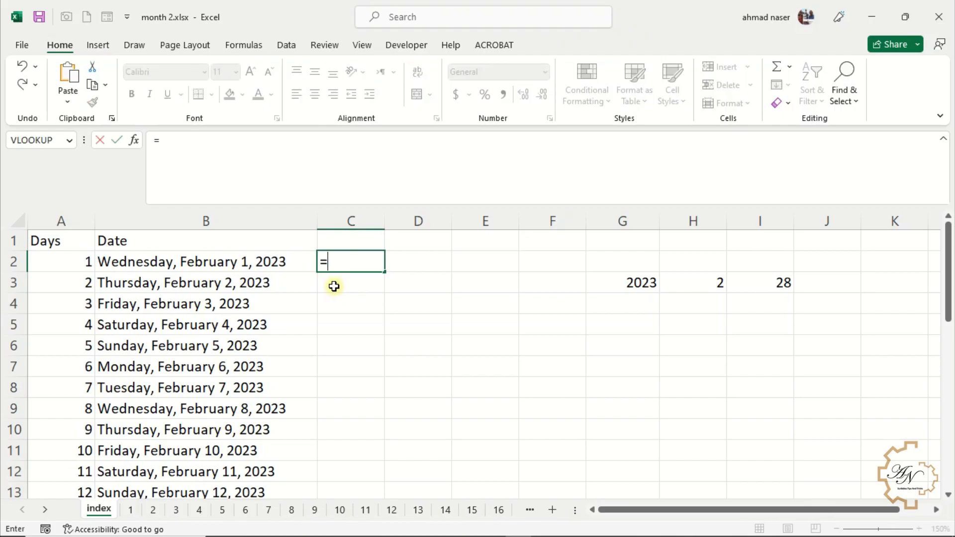
{"action": "left_click", "coordinate": [132, 510]}
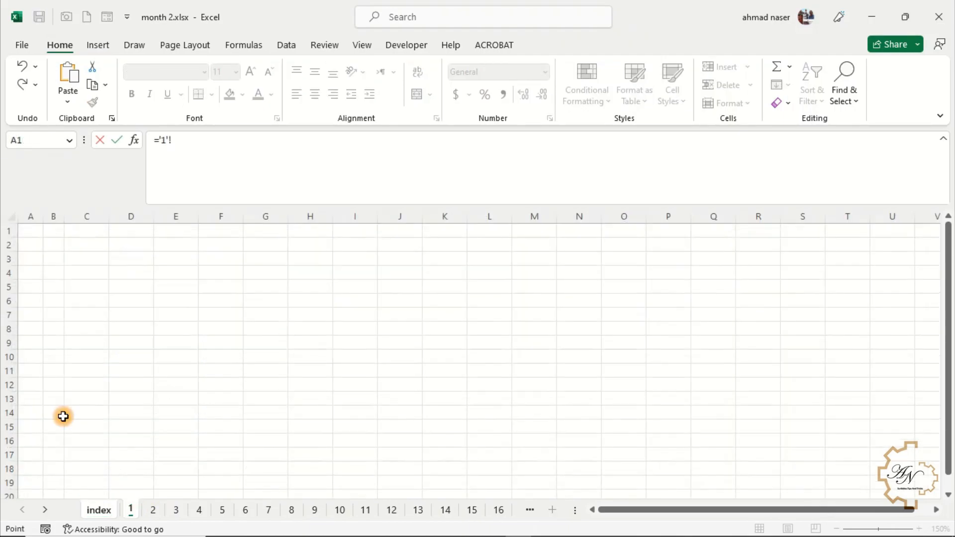
{"action": "left_click", "coordinate": [37, 233]}
{"action": "key", "text": "Return"}
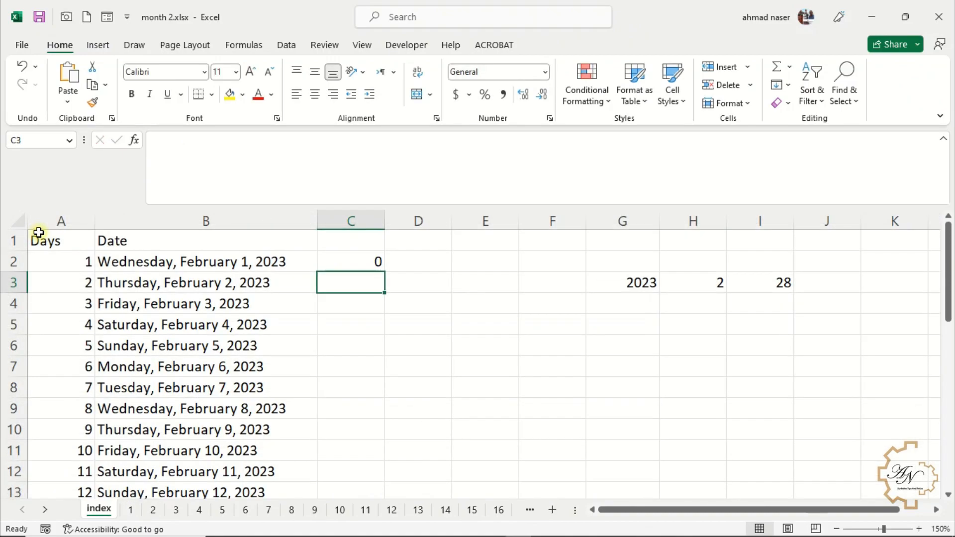
Step: Turn C2's formula into plain text by prefixing it with an apostrophe, giving '='1'!A1
{"action": "left_click", "coordinate": [345, 261]}
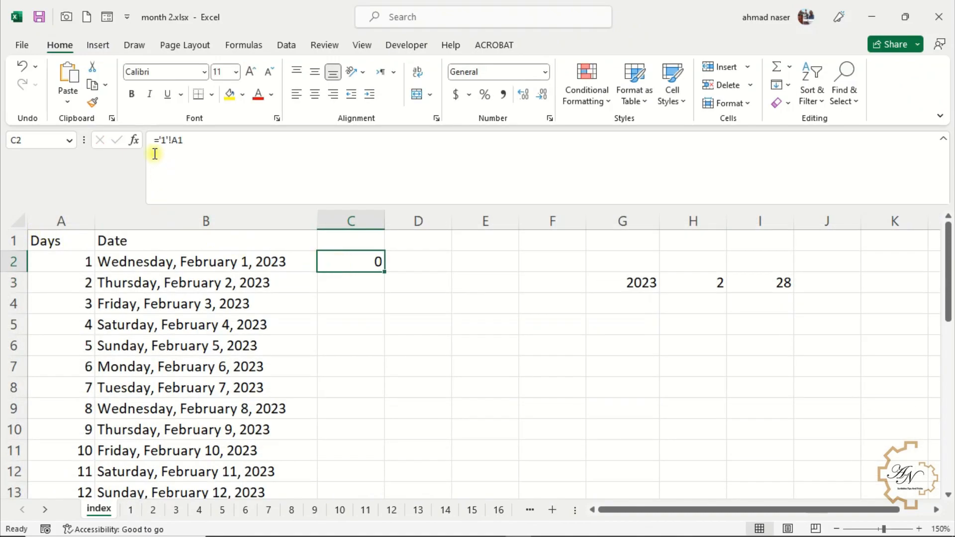
{"action": "left_click", "coordinate": [149, 140]}
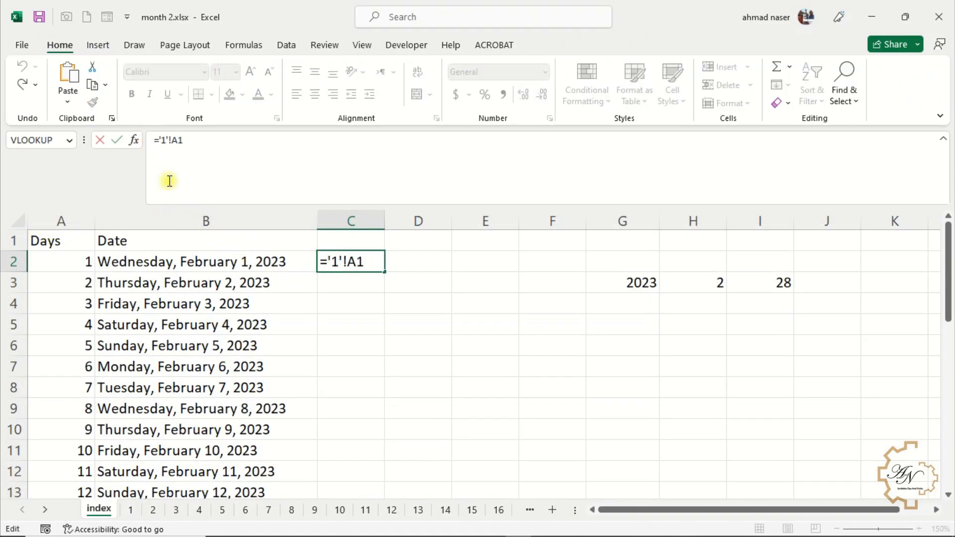
{"action": "type", "text": "'"}
{"action": "key", "text": "Return"}
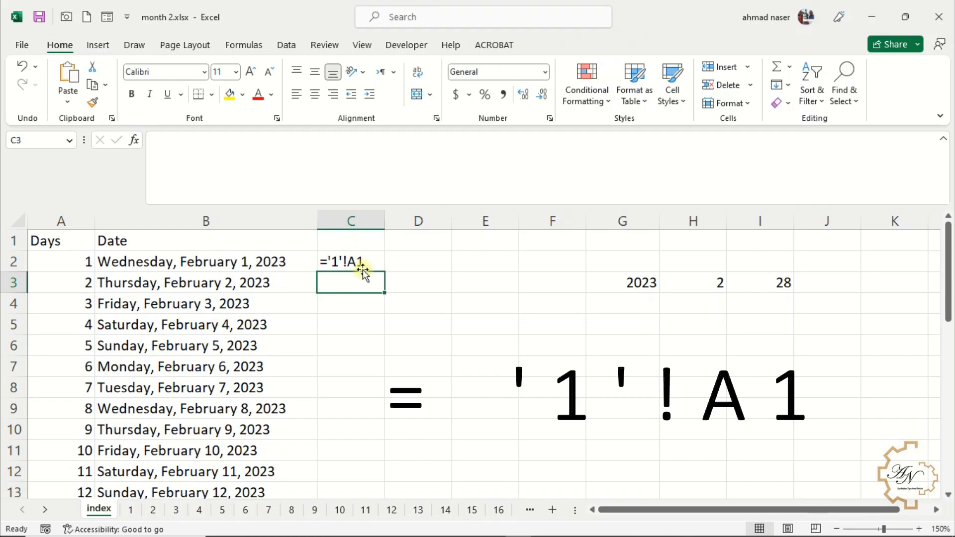
Step: Insert a # right after the equals sign in C2's text so it reads =#'1'!A1
{"action": "left_click", "coordinate": [352, 261]}
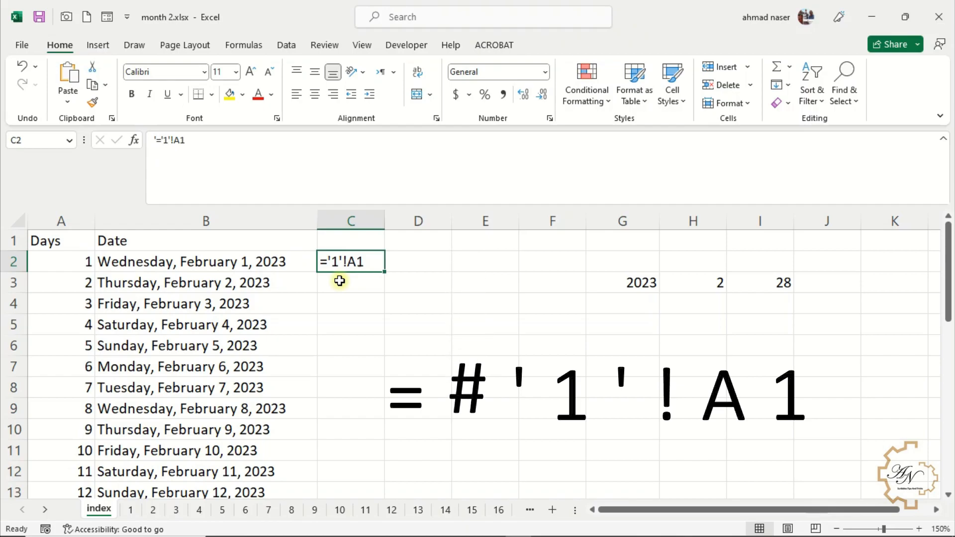
{"action": "left_click", "coordinate": [163, 141]}
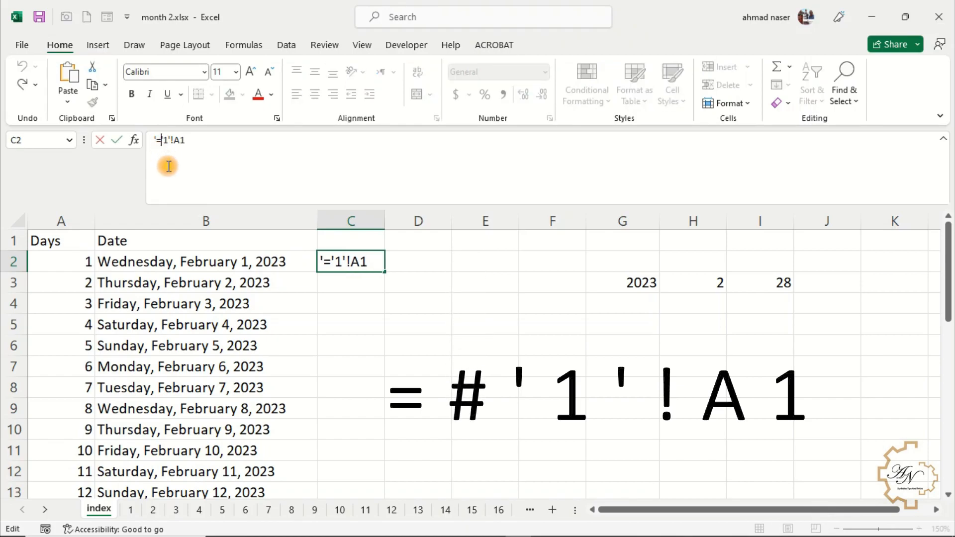
{"action": "type", "text": "#"}
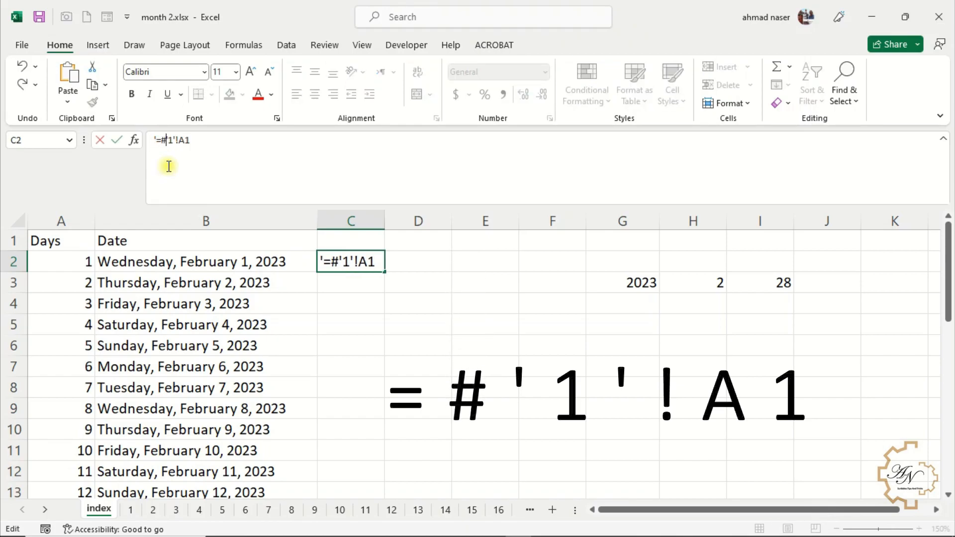
{"action": "key", "text": "Return"}
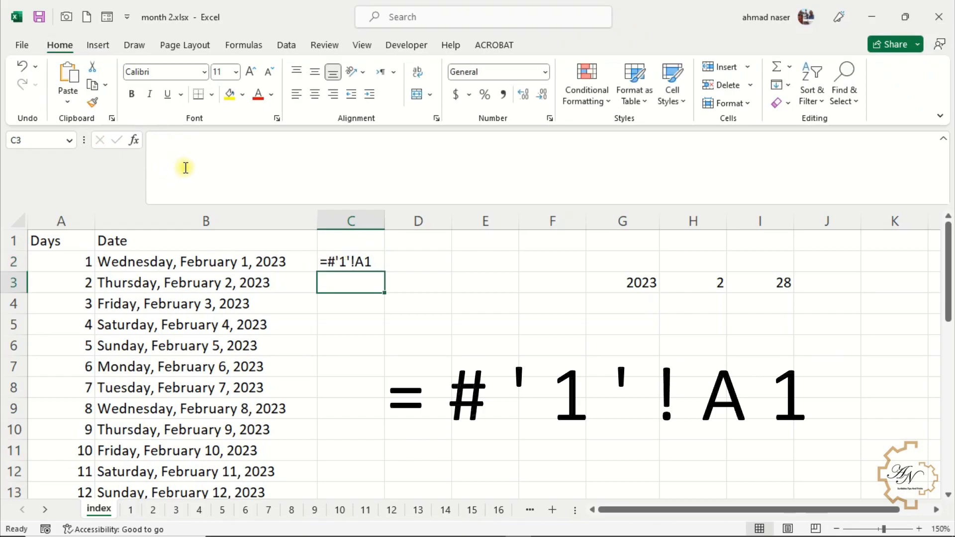
Step: Enclose everything after the equals sign in C2's text in double quotes, giving ="#'1'!A1"
{"action": "left_click", "coordinate": [325, 258]}
{"action": "left_click", "coordinate": [161, 140]}
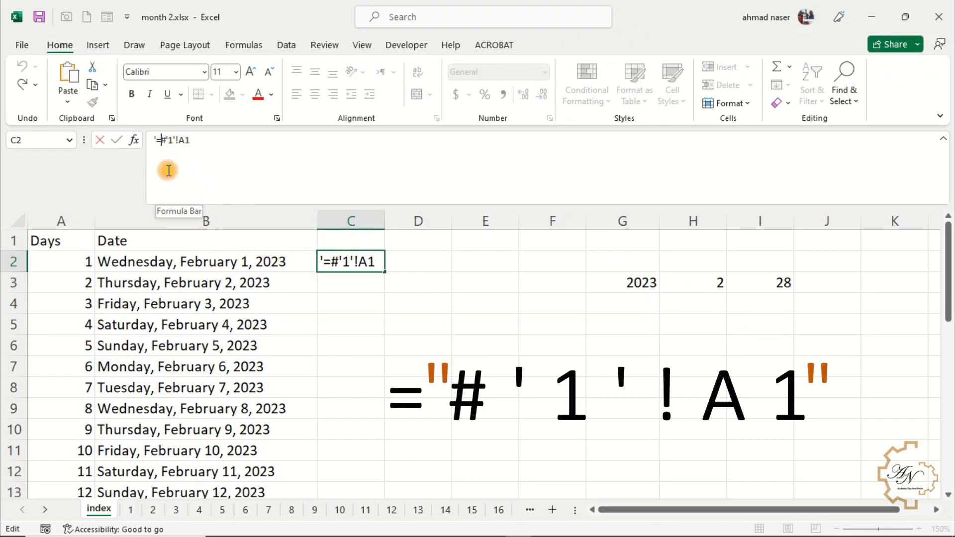
{"action": "type", "text": "\""}
{"action": "left_click", "coordinate": [206, 141]}
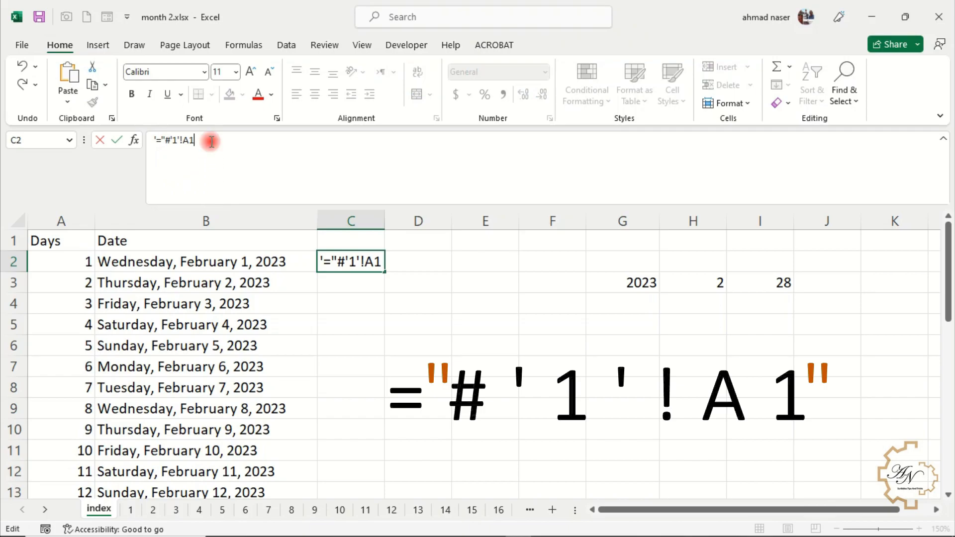
{"action": "type", "text": "\""}
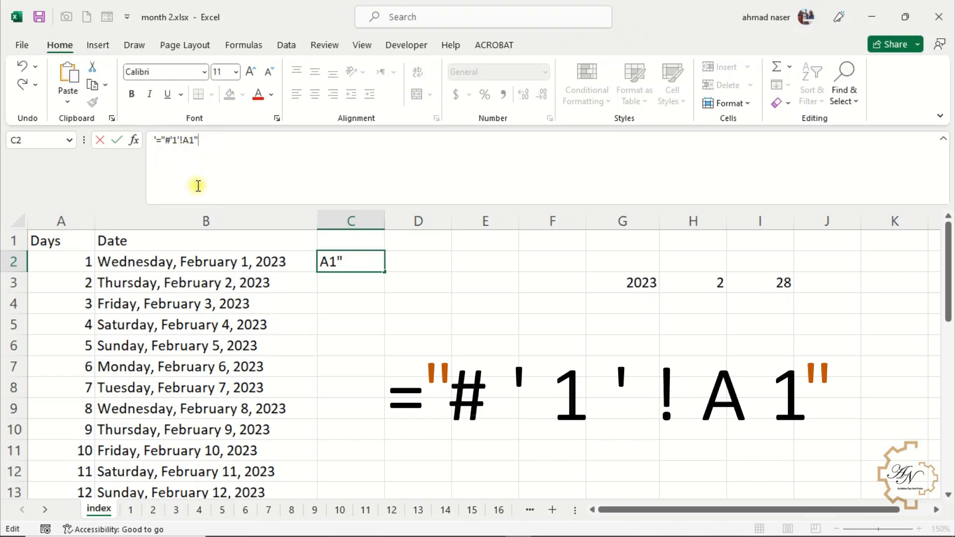
Step: Add spaces around the sheet number 1 in C2's text and widen column C slightly to fit it
{"action": "left_click", "coordinate": [173, 140]}
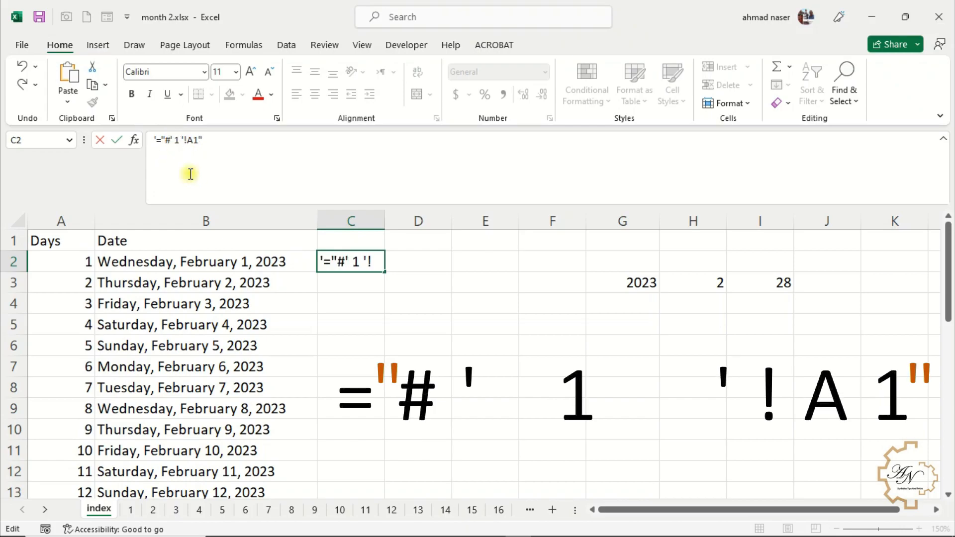
{"action": "key", "text": "Return"}
{"action": "left_click_drag", "start_coordinate": [383, 221], "coordinate": [393, 221]}
{"action": "left_click", "coordinate": [353, 260]}
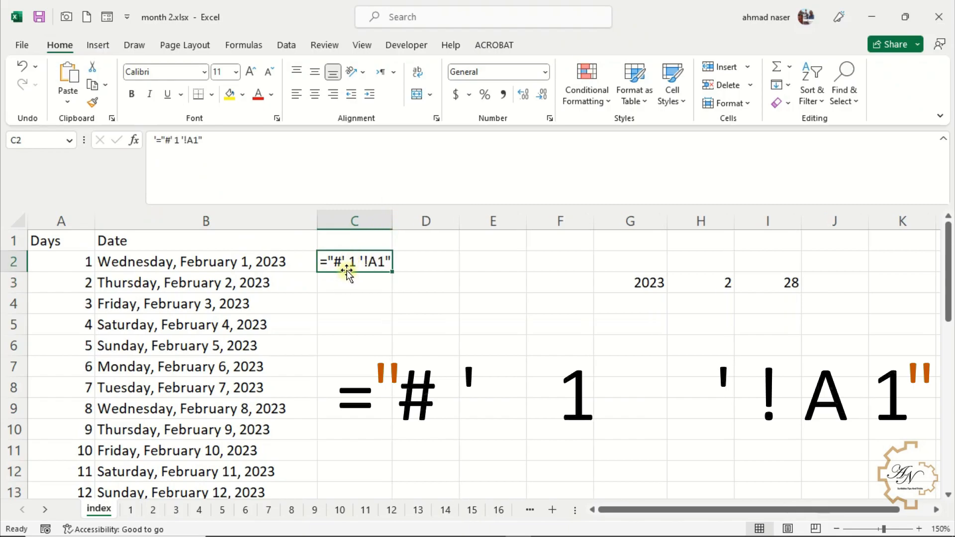
Step: Replace the sheet number 1 in C2's text with the cell reference a2
{"action": "left_click", "coordinate": [175, 139]}
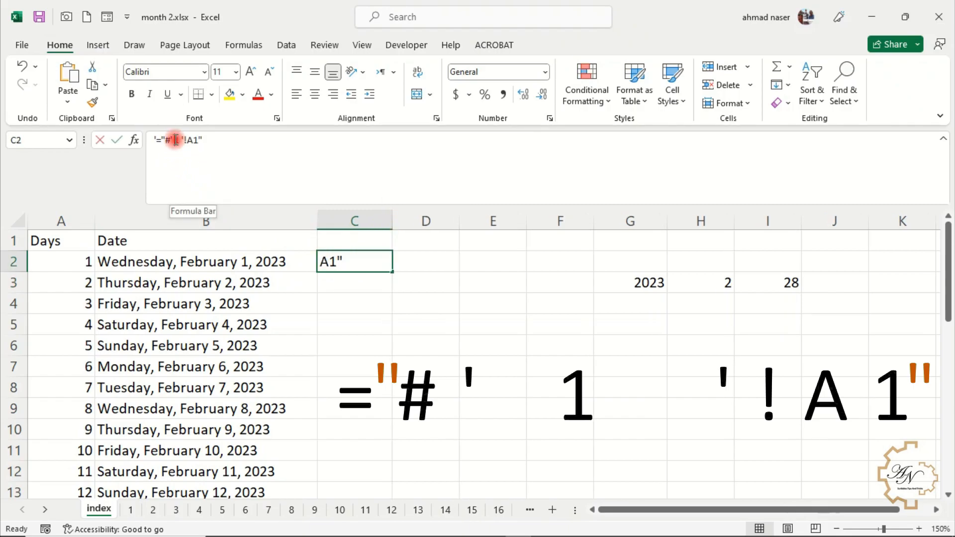
{"action": "key", "text": "BackSpace"}
{"action": "type", "text": "a2"}
{"action": "key", "text": "Delete"}
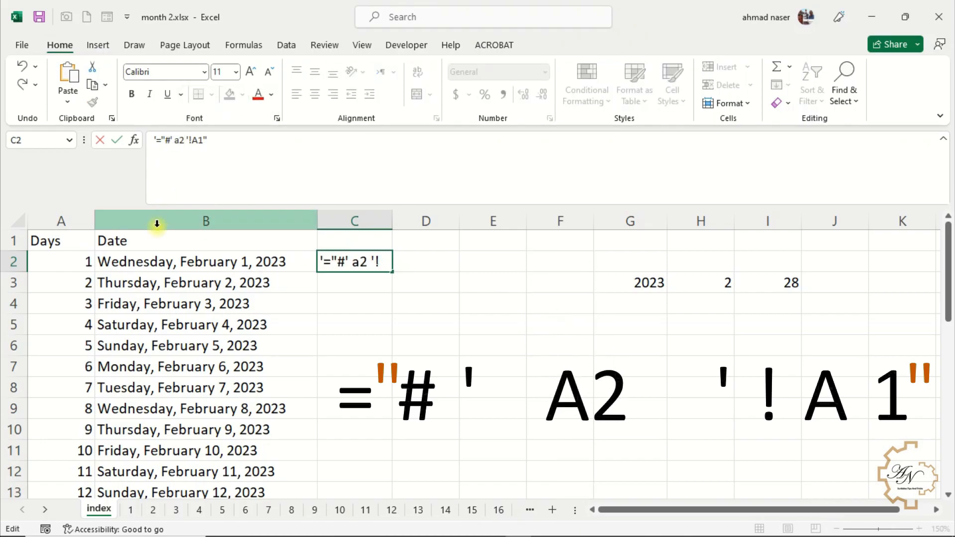
Step: Separate a2 from the quoted parts of C2's text with double quotes and ampersands, giving ="#'" & A2& "'!A1"
{"action": "left_click", "coordinate": [173, 139]}
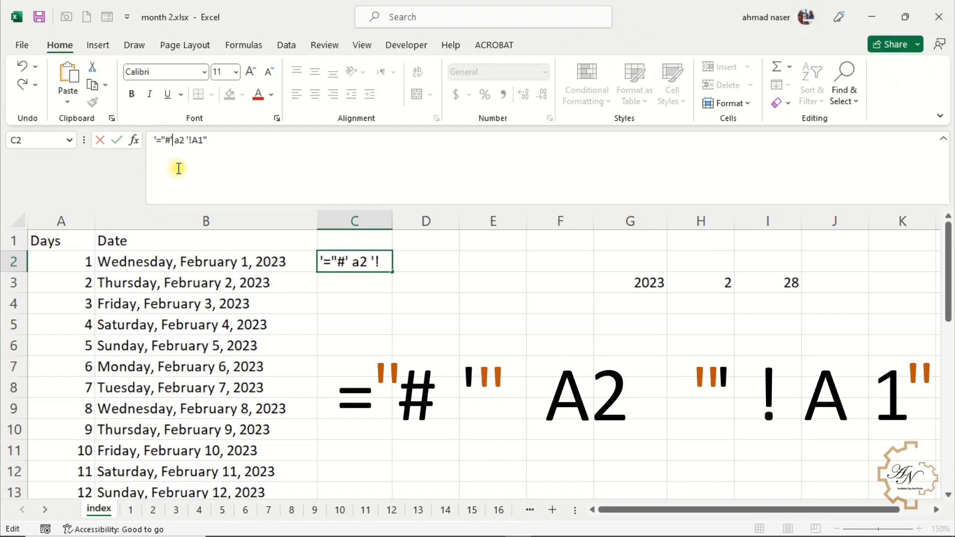
{"action": "type", "text": "\""}
{"action": "left_click", "coordinate": [190, 139]}
{"action": "type", "text": "\""}
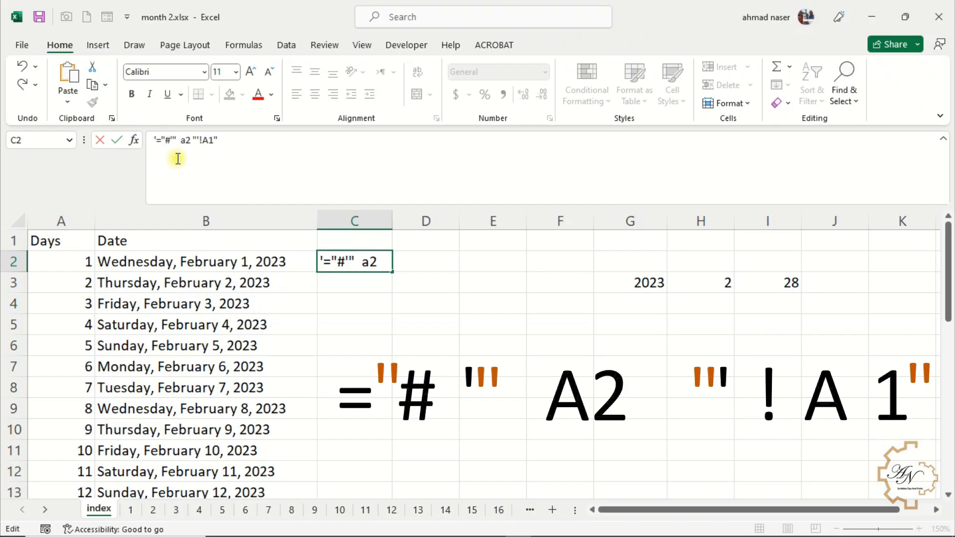
{"action": "type", "text": " & a2"}
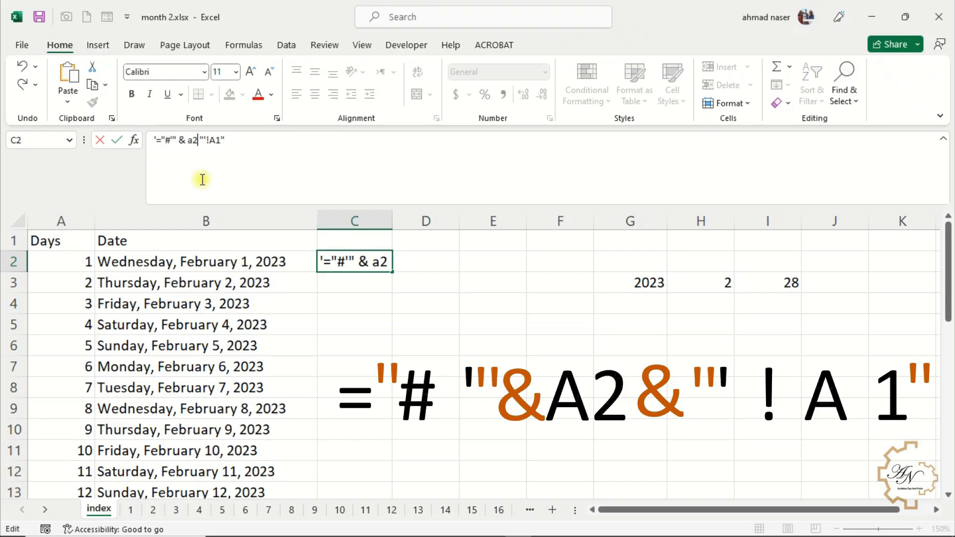
{"action": "type", "text": "&"}
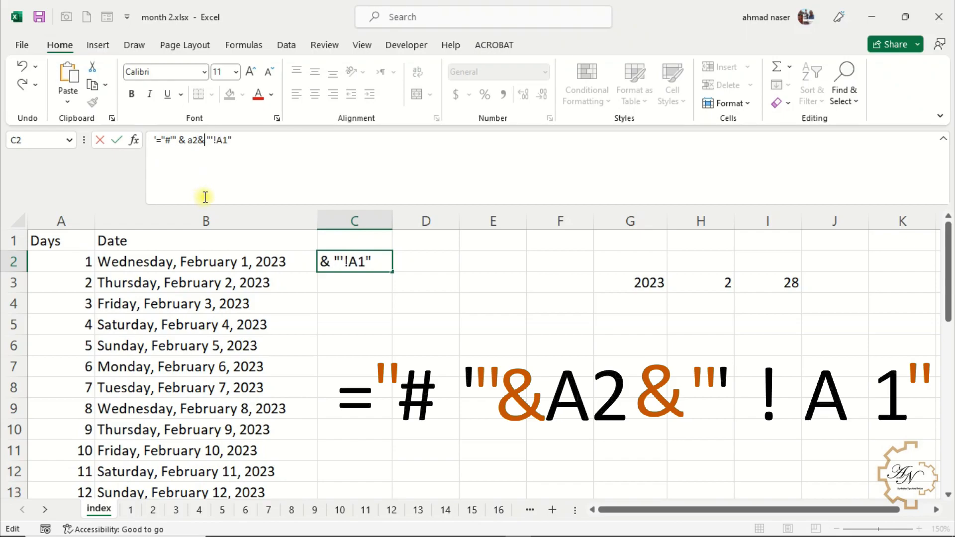
{"action": "key", "text": "Return"}
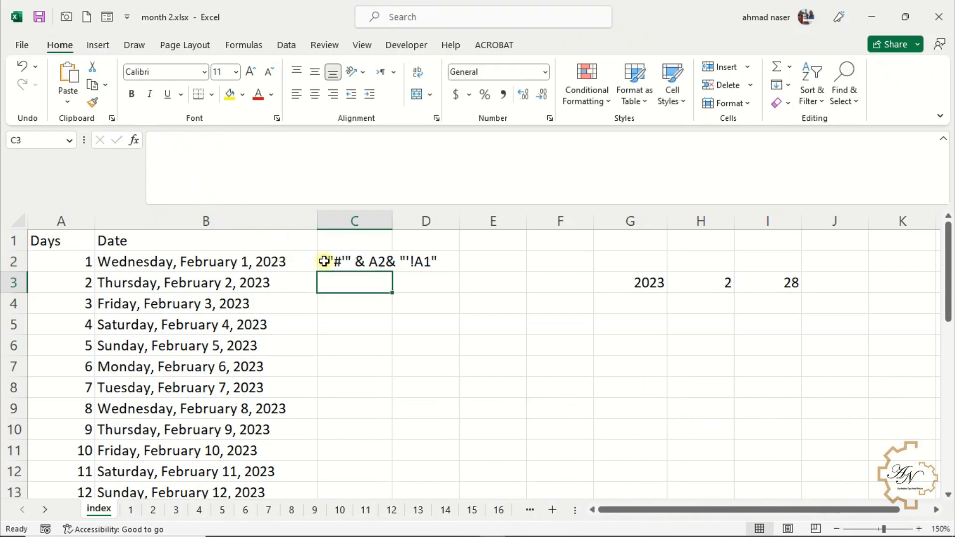
Step: Remove the leading apostrophe from C2 so that its text works as a formula
{"action": "left_click", "coordinate": [323, 261]}
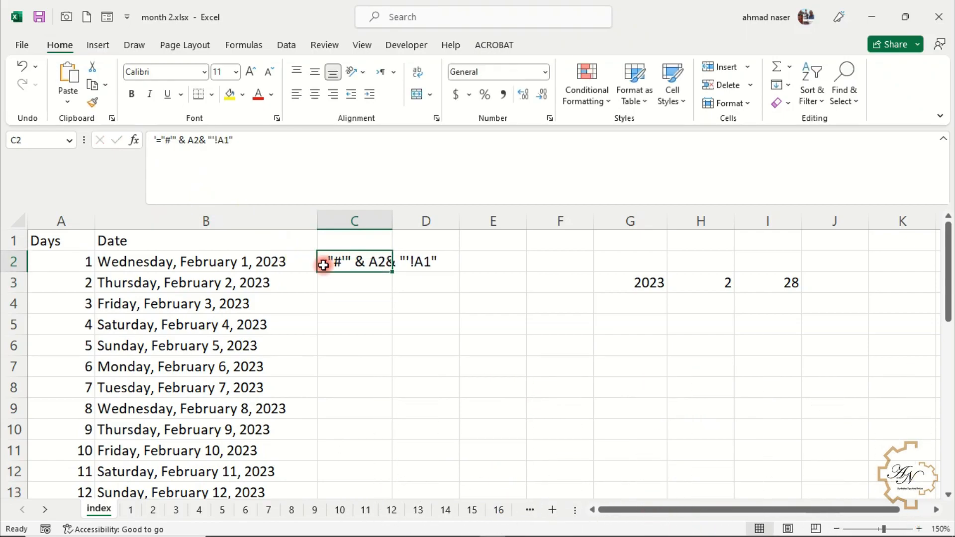
{"action": "left_click", "coordinate": [160, 141]}
{"action": "key", "text": "BackSpace"}
{"action": "key", "text": "Return"}
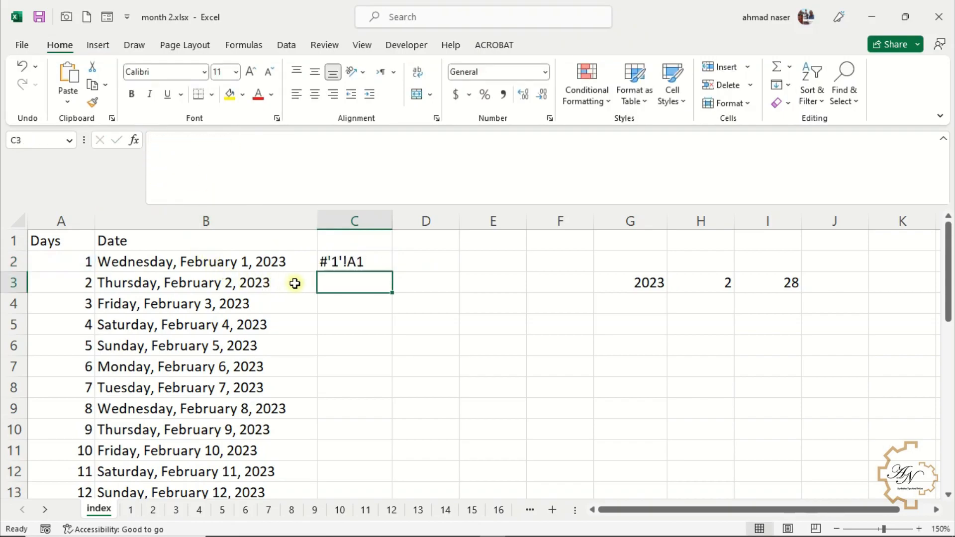
Step: Wrap C2's formula as =HYPERLINK("#'" & A2& "'!A1"), and test the link before returning to the index sheet
{"action": "left_click", "coordinate": [332, 262]}
{"action": "left_click", "coordinate": [162, 142]}
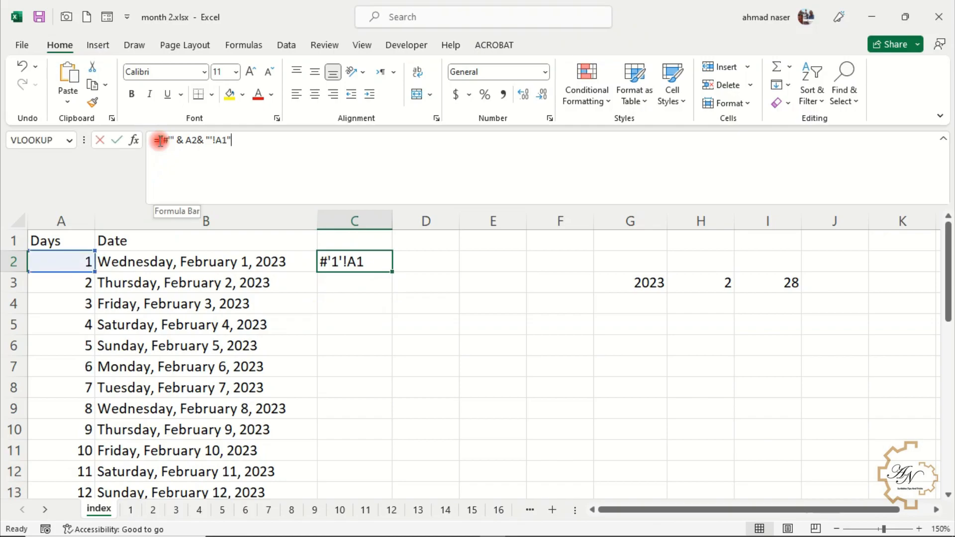
{"action": "type", "text": "h"}
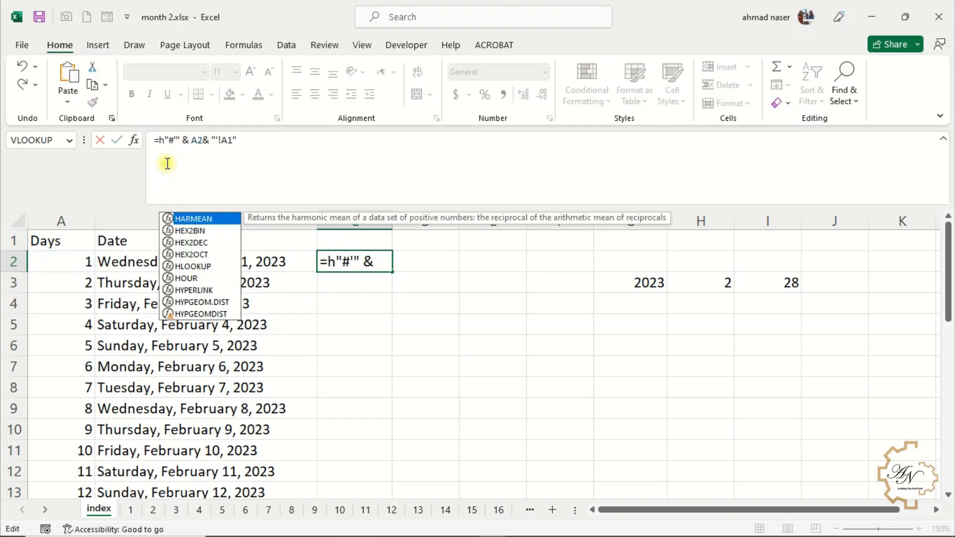
{"action": "type", "text": "yp"}
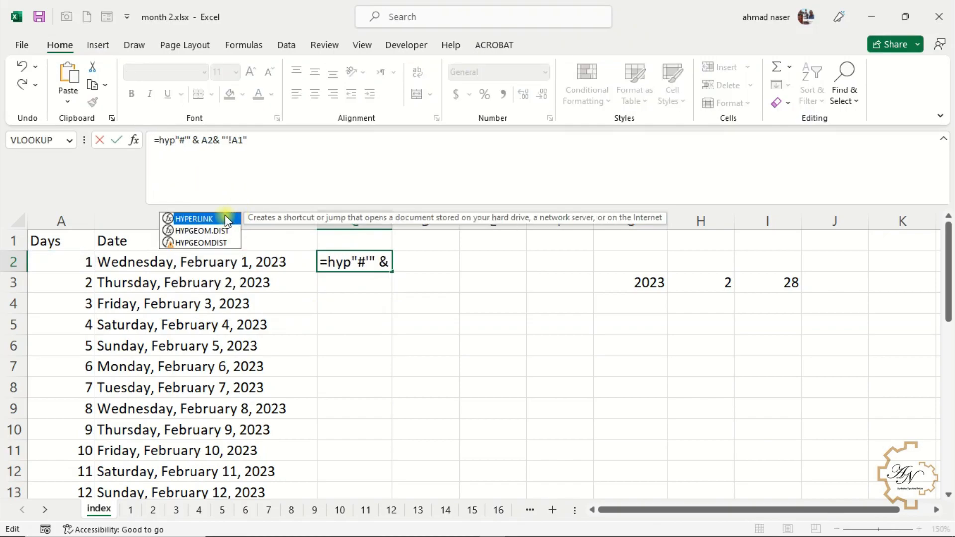
{"action": "double_click", "coordinate": [224, 219]}
{"action": "key", "text": "Return"}
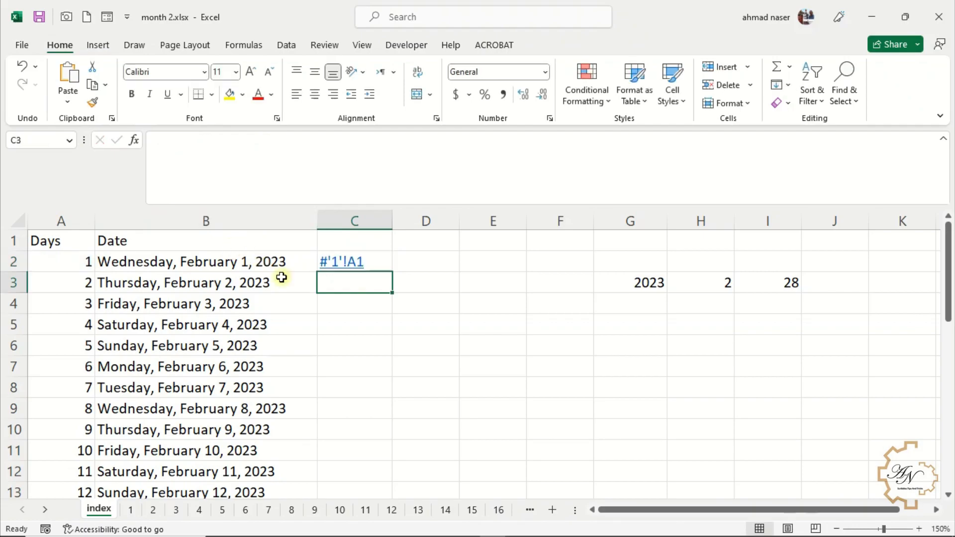
{"action": "left_click", "coordinate": [350, 268]}
{"action": "left_click", "coordinate": [112, 508]}
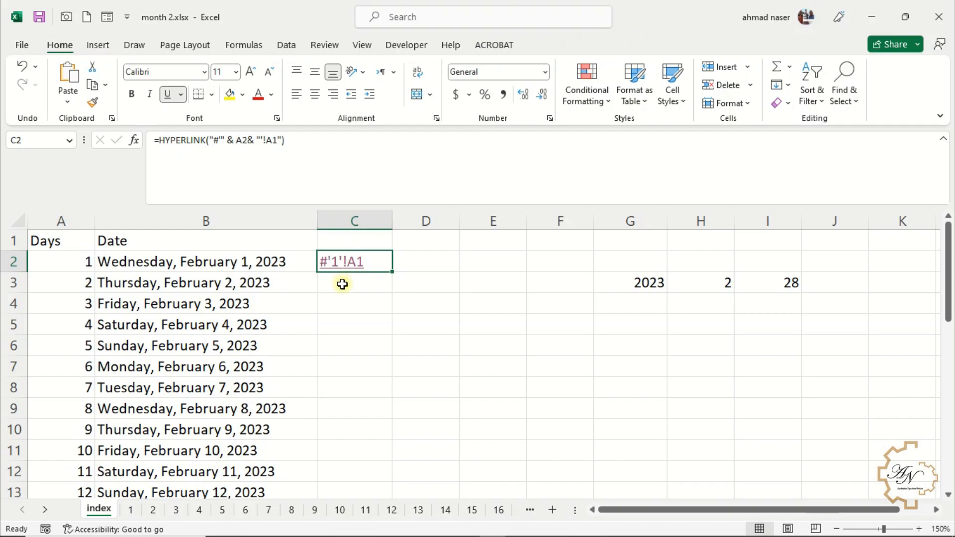
Step: Copy DATE($G$3,$H$3,A2) from B2's formula into C2's HYPERLINK as its friendly name, accepting the suggested closing-parenthesis correction
{"action": "left_click", "coordinate": [269, 262]}
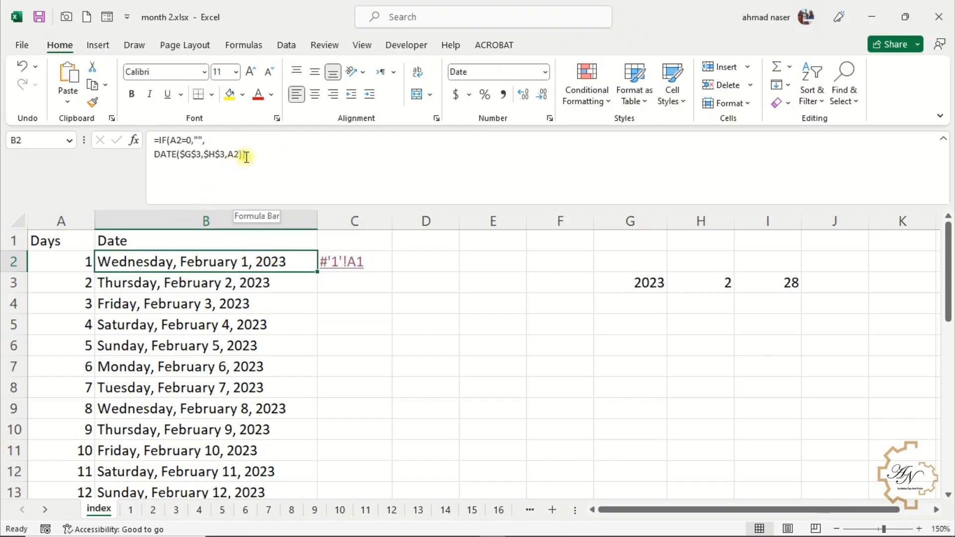
{"action": "left_click_drag", "start_coordinate": [241, 154], "coordinate": [153, 155]}
{"action": "key", "text": "ctrl+c"}
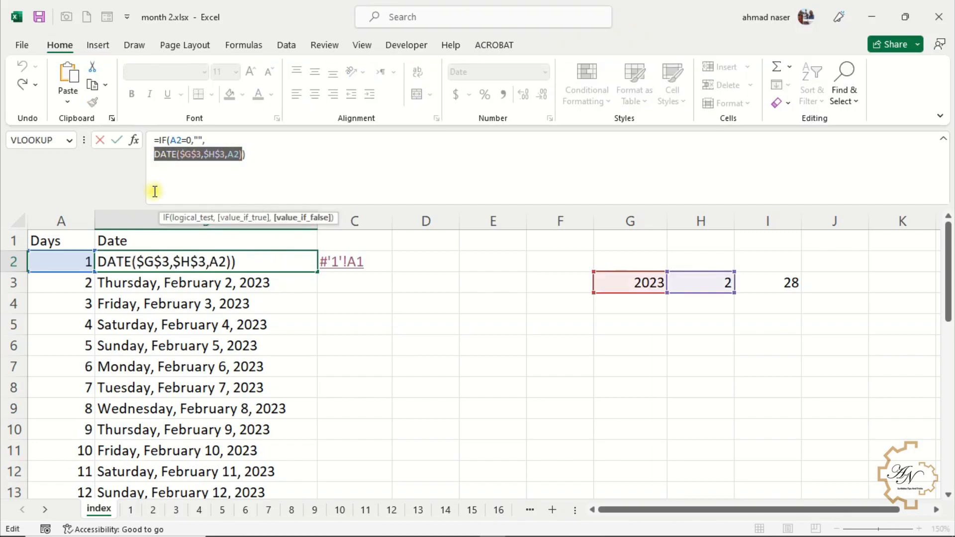
{"action": "key", "text": "Return"}
{"action": "left_click", "coordinate": [372, 258]}
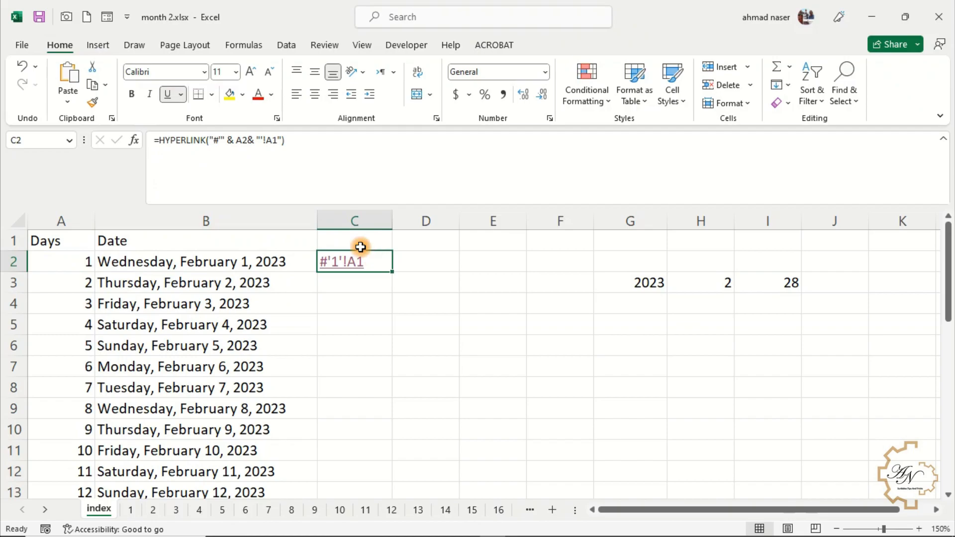
{"action": "left_click", "coordinate": [318, 145]}
{"action": "key", "text": "BackSpace"}
{"action": "type", "text": ","}
{"action": "key", "text": "ctrl+v"}
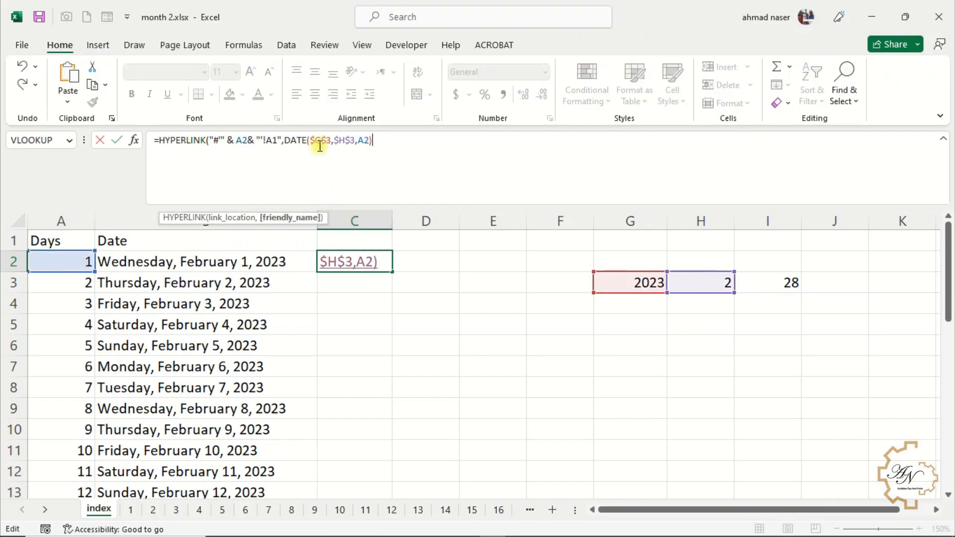
{"action": "key", "text": "Return"}
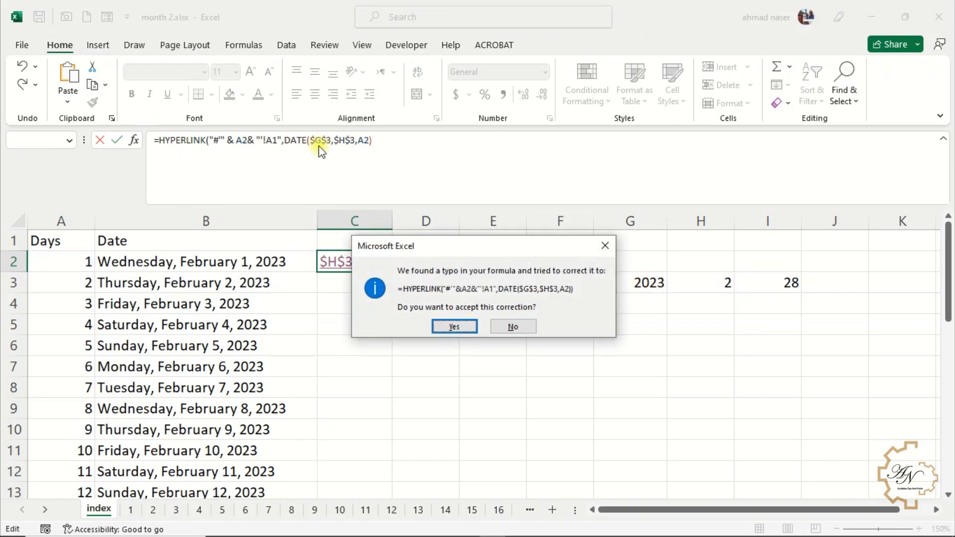
{"action": "key", "text": "Return"}
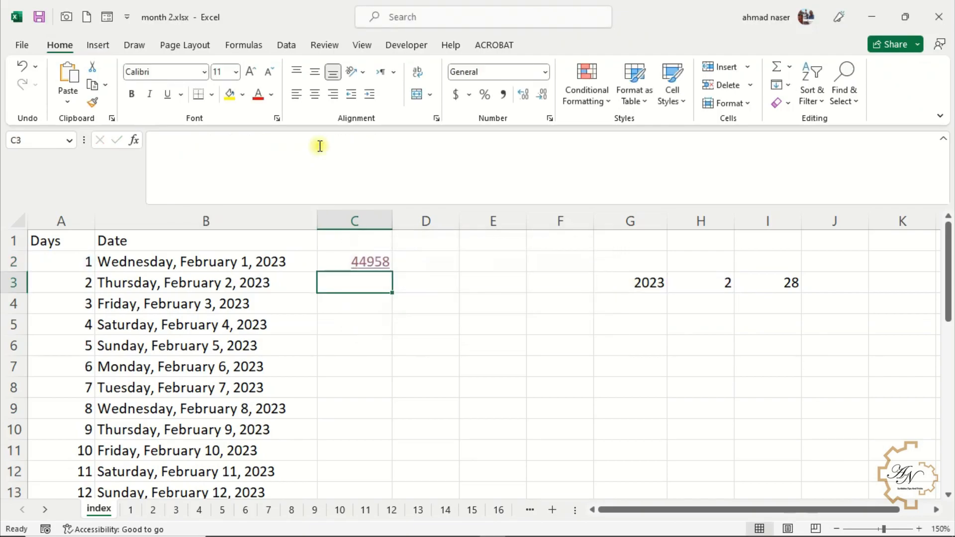
Step: Test the link in C2, return to the index sheet, and format C2 as Short Date
{"action": "left_click", "coordinate": [359, 263]}
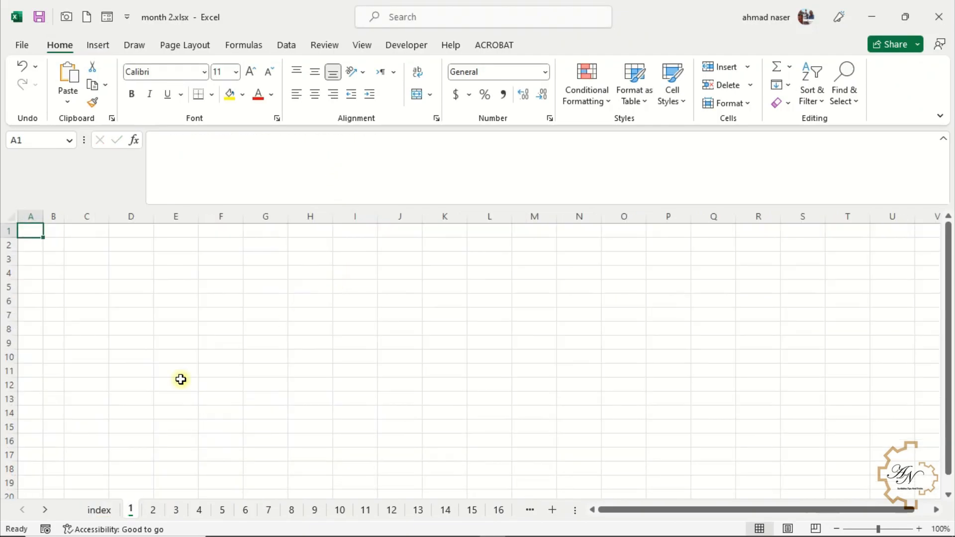
{"action": "left_click", "coordinate": [109, 509]}
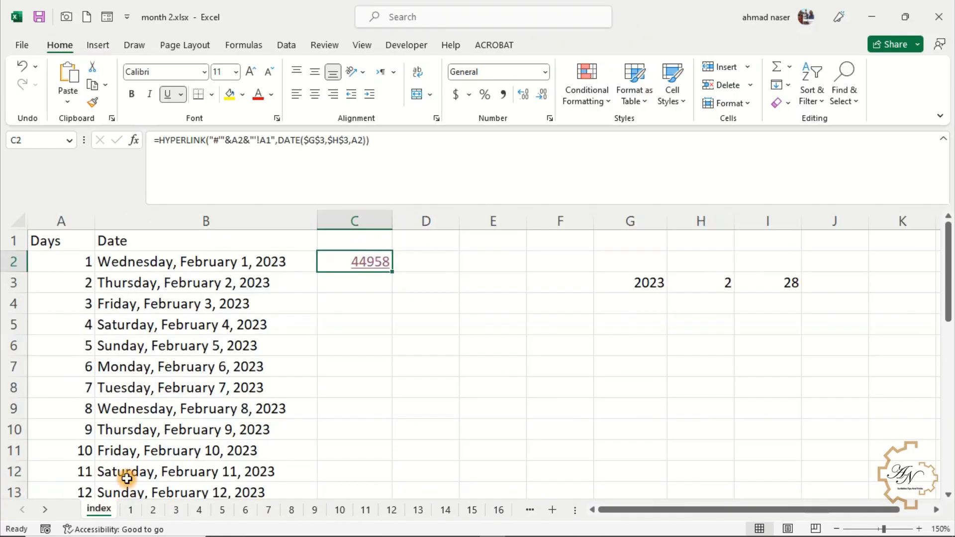
{"action": "left_click", "coordinate": [545, 72]}
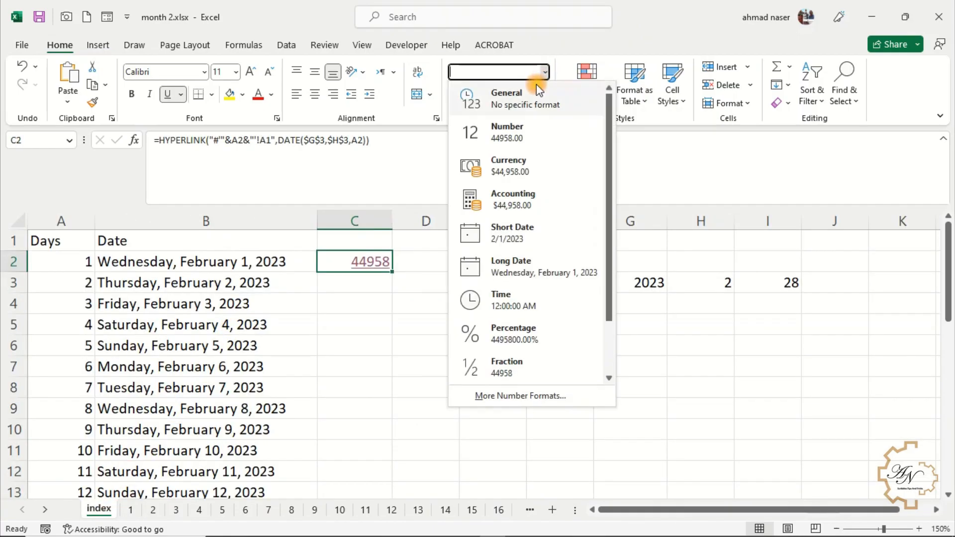
{"action": "left_click", "coordinate": [511, 236]}
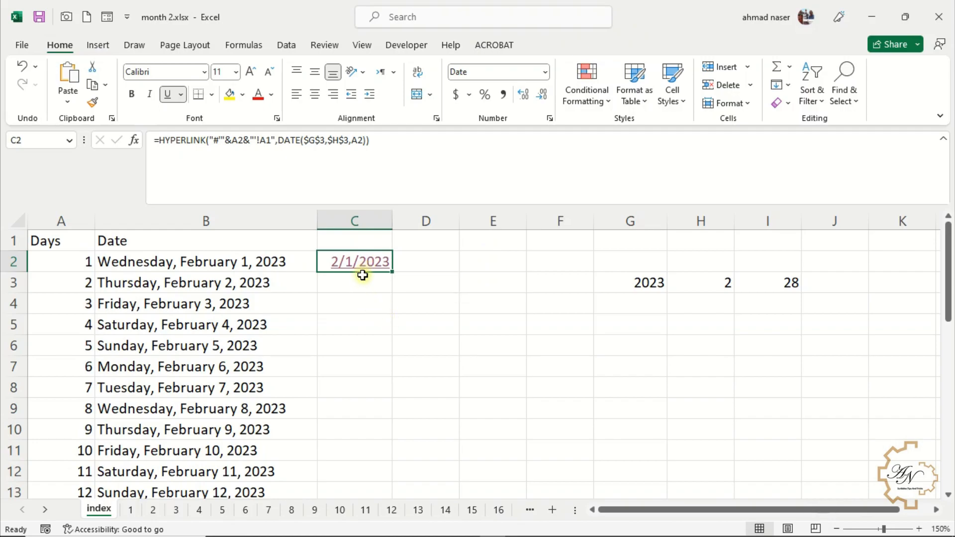
Step: Copy the HYPERLINK expression from C2's formula without its equals sign, leaving the cell unchanged
{"action": "left_click", "coordinate": [254, 260]}
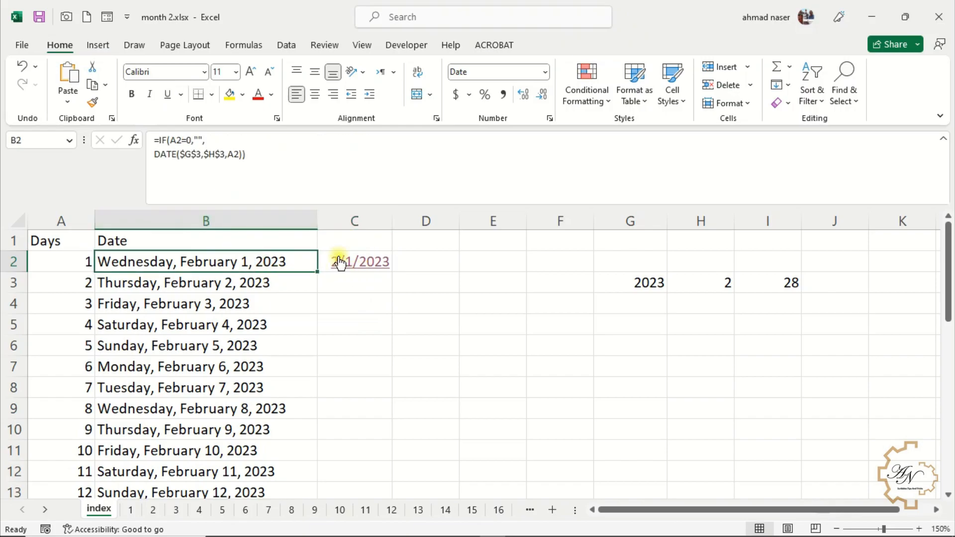
{"action": "left_click", "coordinate": [351, 277]}
{"action": "key", "text": "Up"}
{"action": "left_click_drag", "start_coordinate": [383, 144], "coordinate": [157, 148]}
{"action": "key", "text": "ctrl+c"}
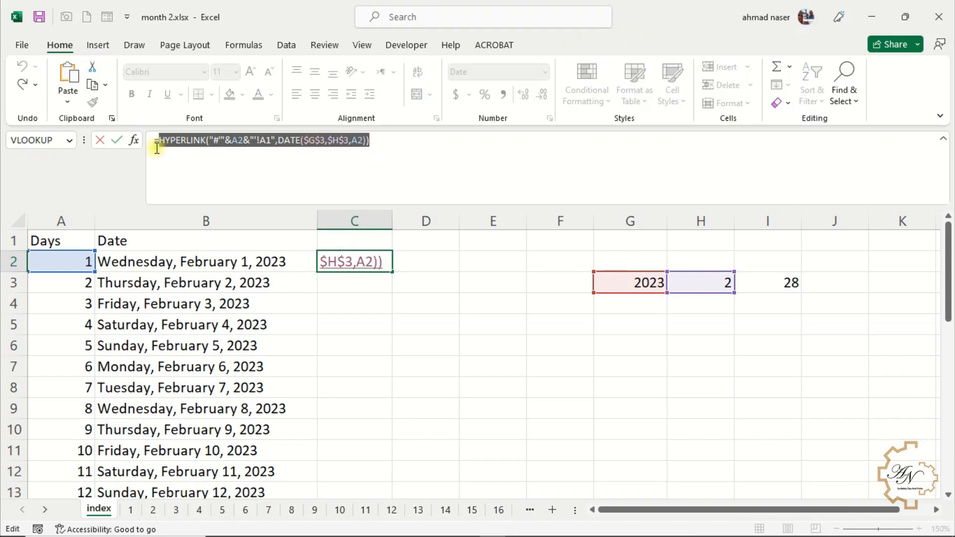
{"action": "key", "text": "Return"}
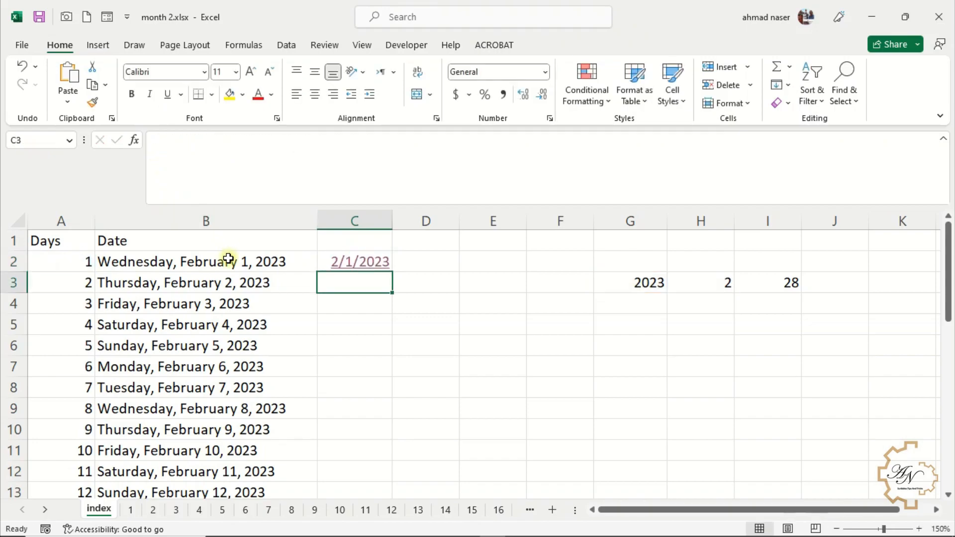
Step: Replace the DATE part of B2's IF formula with the copied HYPERLINK expression and fill the formula down through B32
{"action": "left_click", "coordinate": [228, 254]}
{"action": "left_click_drag", "start_coordinate": [242, 155], "coordinate": [159, 158]}
{"action": "key", "text": "ctrl+v"}
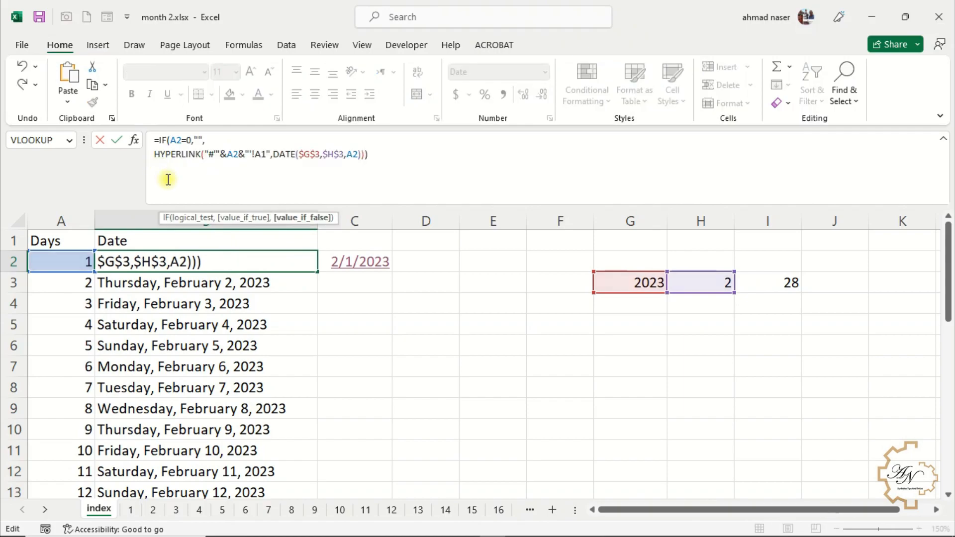
{"action": "key", "text": "Return"}
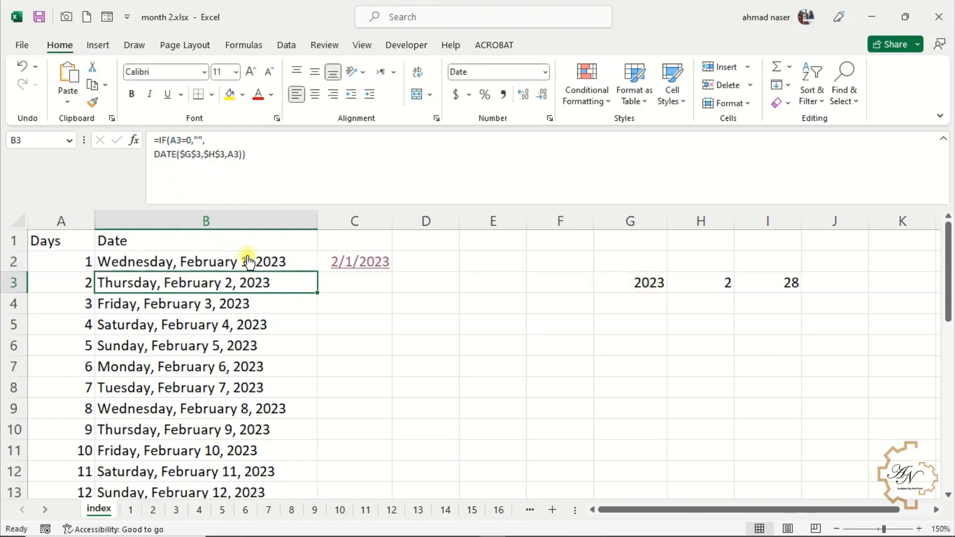
{"action": "left_click", "coordinate": [310, 265]}
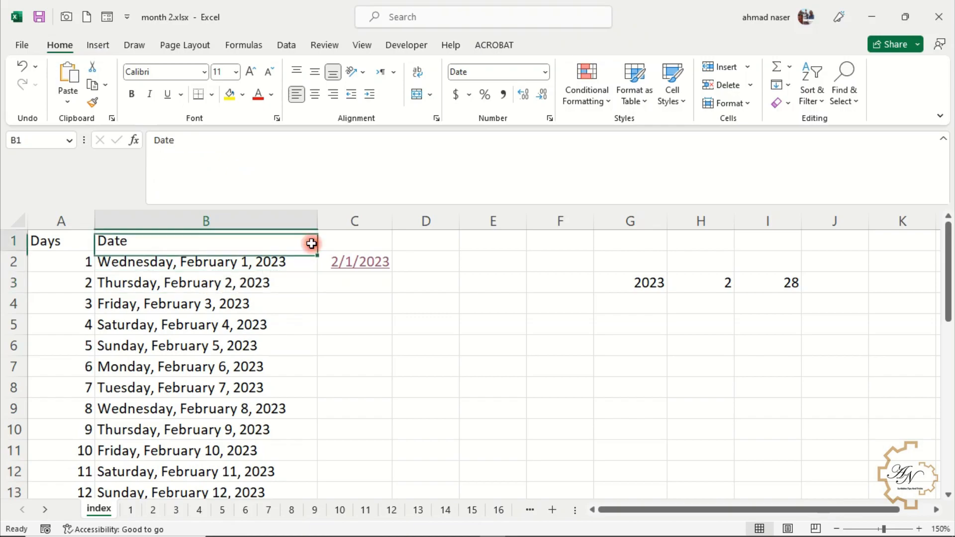
{"action": "left_click_drag", "start_coordinate": [318, 275], "coordinate": [309, 468]}
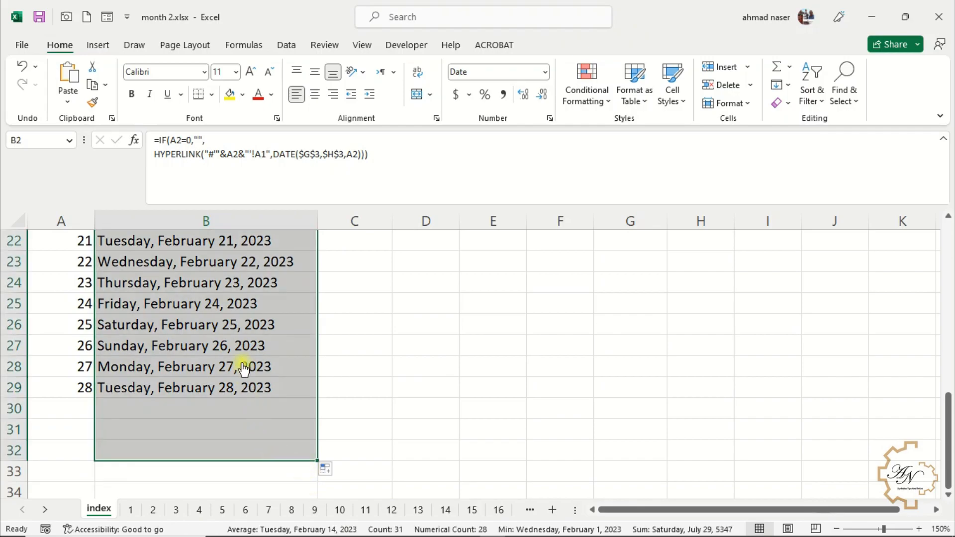
Step: Test the date links for February 1, 4 and 8, returning to the index sheet after each one
{"action": "scroll", "coordinate": [241, 340], "scroll_direction": "up", "scroll_amount": 7}
{"action": "left_click", "coordinate": [214, 262]}
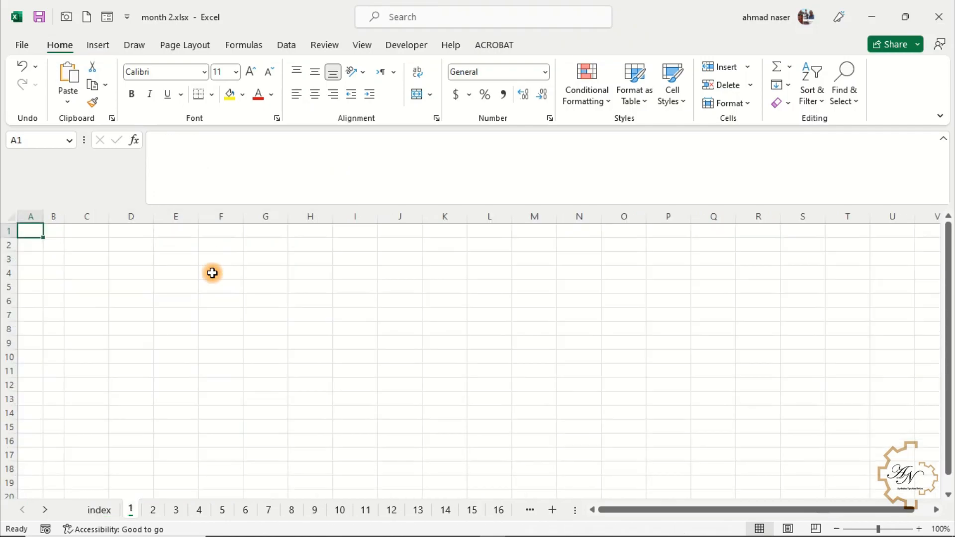
{"action": "left_click", "coordinate": [107, 508]}
{"action": "left_click", "coordinate": [167, 323]}
{"action": "left_click", "coordinate": [99, 508]}
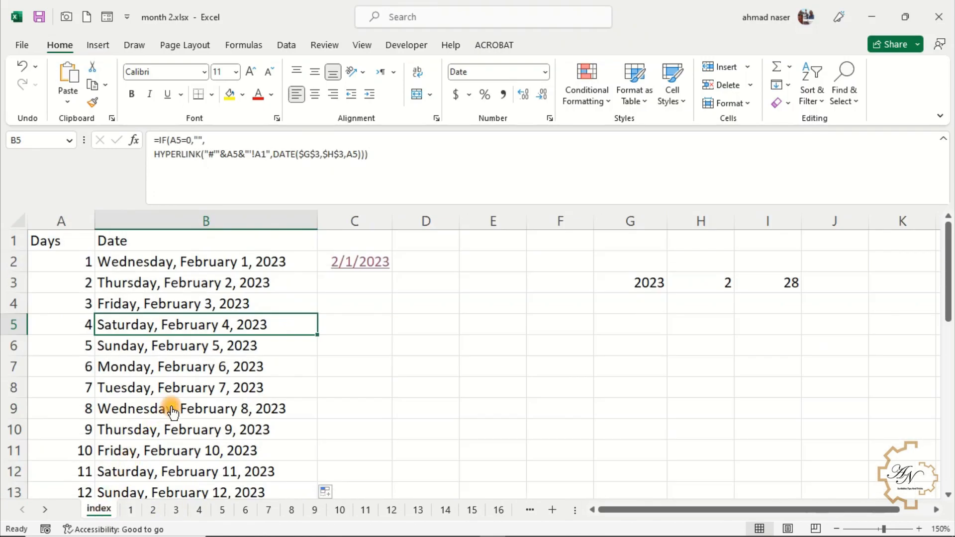
{"action": "left_click", "coordinate": [177, 420]}
{"action": "left_click", "coordinate": [100, 509]}
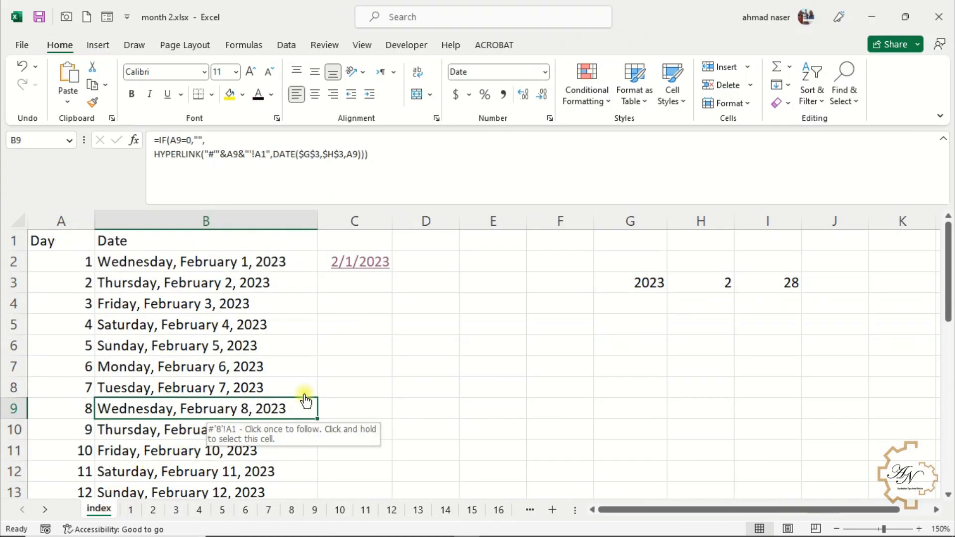
Step: Clear the helper link in C2 and the days-in-month value in I3
{"action": "left_click", "coordinate": [352, 283]}
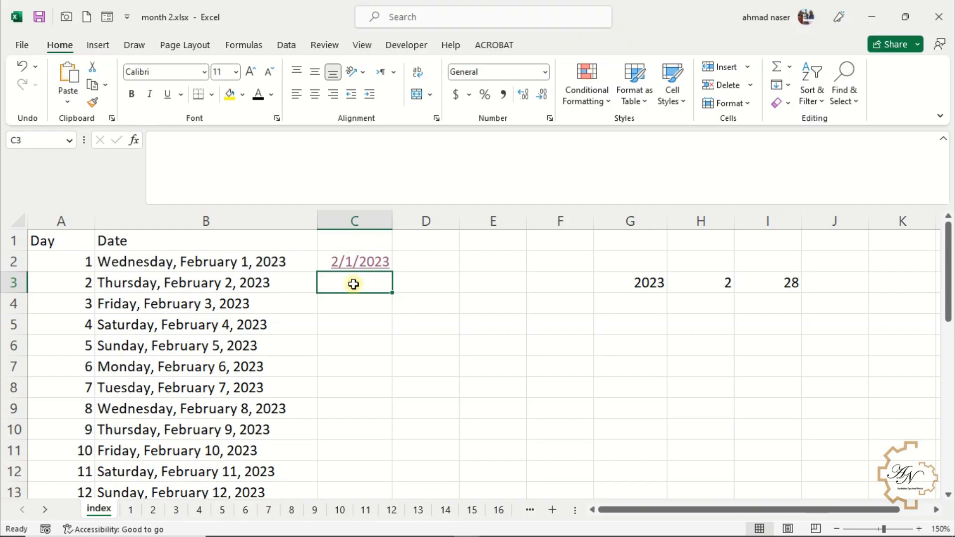
{"action": "key", "text": "Up"}
{"action": "key", "text": "Delete"}
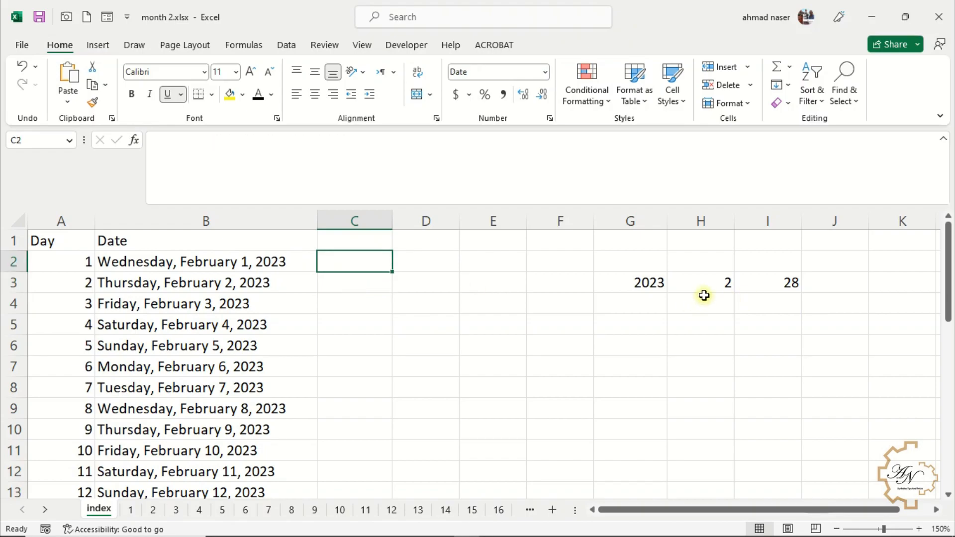
{"action": "left_click", "coordinate": [746, 281]}
{"action": "key", "text": "Delete"}
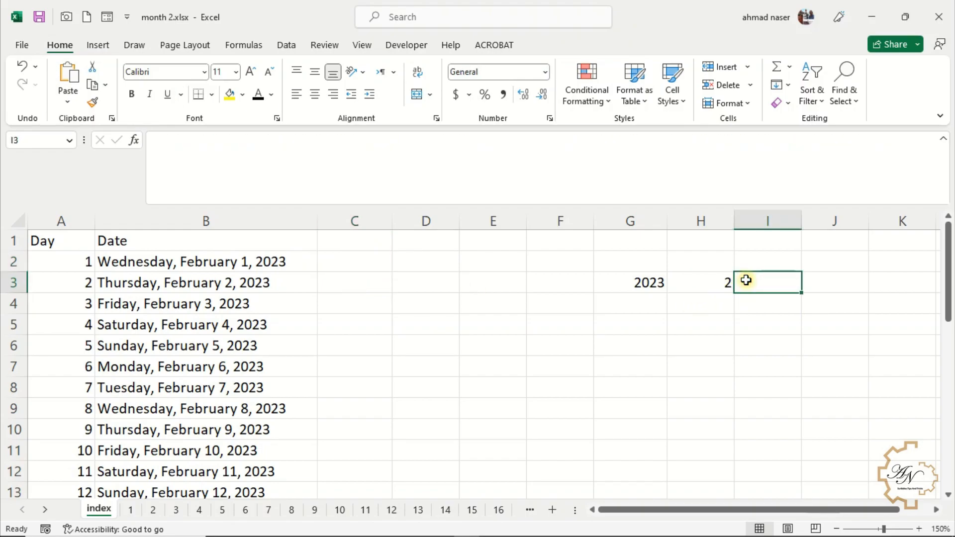
Step: Insert a blank row above the Day and Date headers and move the year and month formulas into A1:B1
{"action": "left_click", "coordinate": [14, 240]}
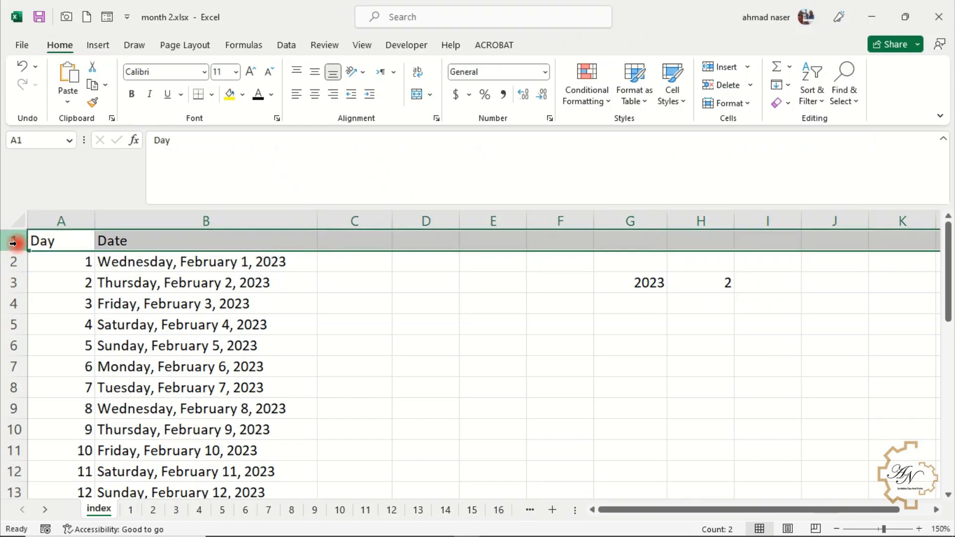
{"action": "right_click", "coordinate": [15, 241]}
{"action": "left_click", "coordinate": [74, 384]}
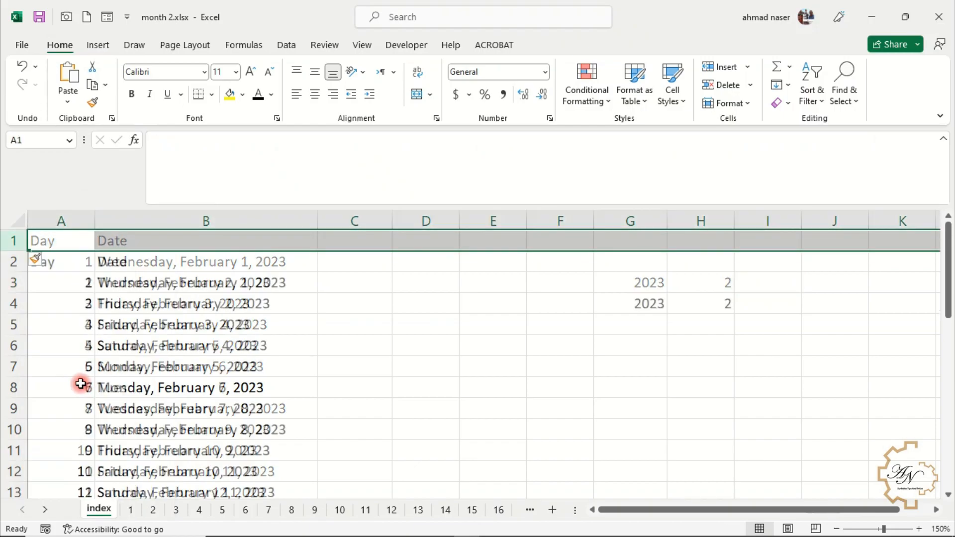
{"action": "left_click_drag", "start_coordinate": [631, 303], "coordinate": [720, 304]}
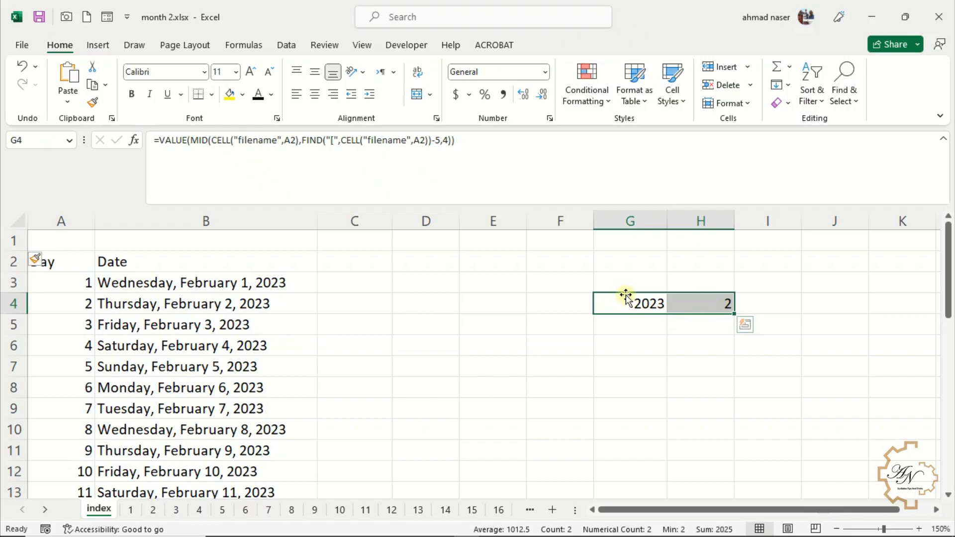
{"action": "left_click_drag", "start_coordinate": [627, 296], "coordinate": [79, 247]}
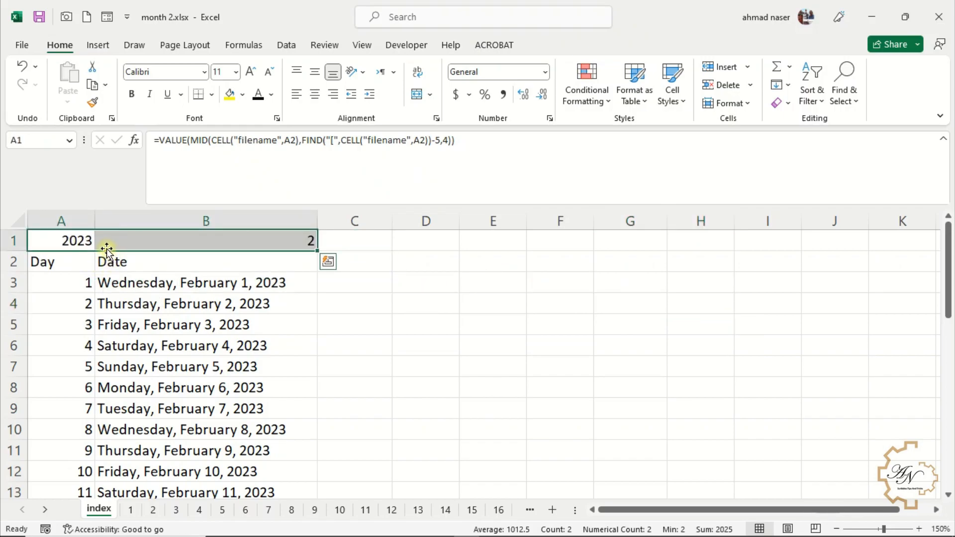
Step: Apply the custom number format "Year" 0 to cell A1 and widen column A to fit the formatted text
{"action": "left_click", "coordinate": [133, 238]}
{"action": "left_click", "coordinate": [79, 239]}
{"action": "left_click", "coordinate": [133, 245]}
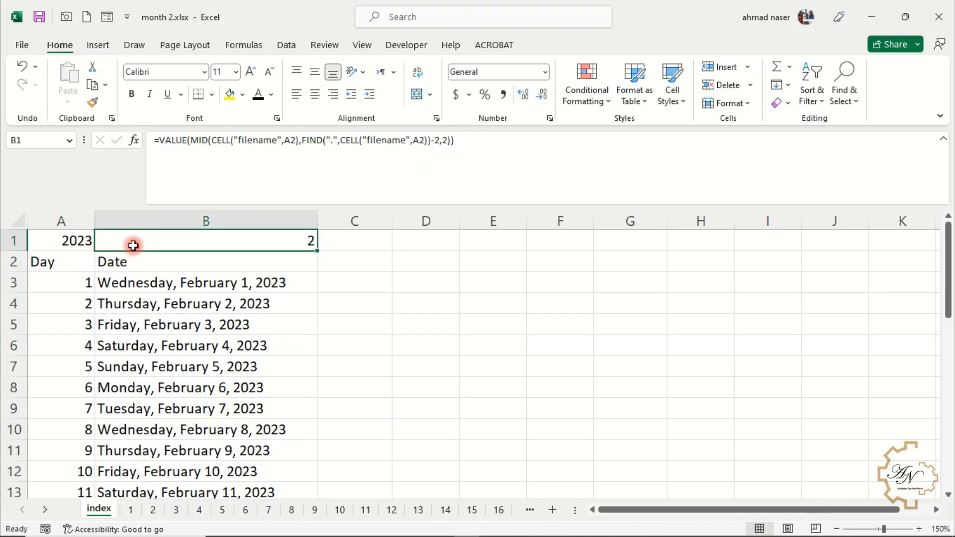
{"action": "left_click", "coordinate": [79, 240]}
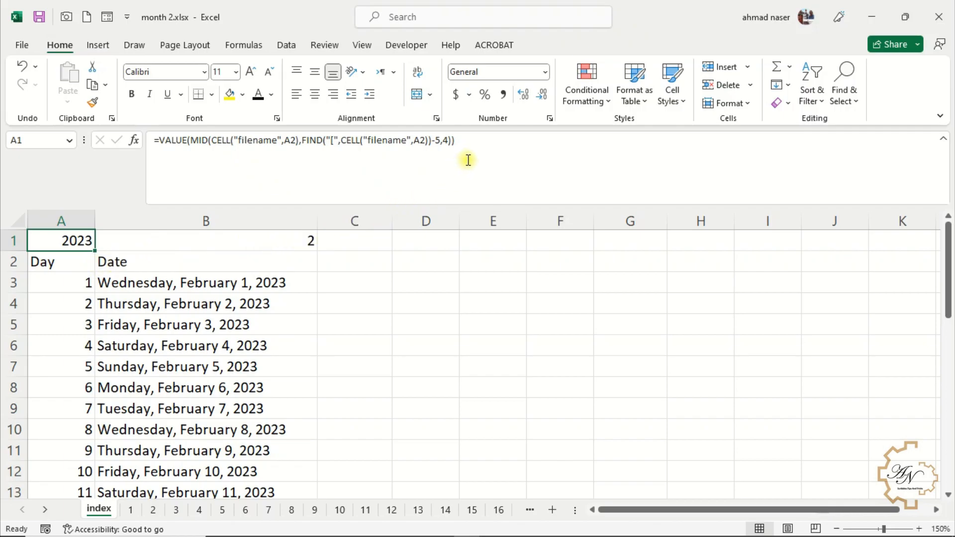
{"action": "left_click", "coordinate": [549, 118]}
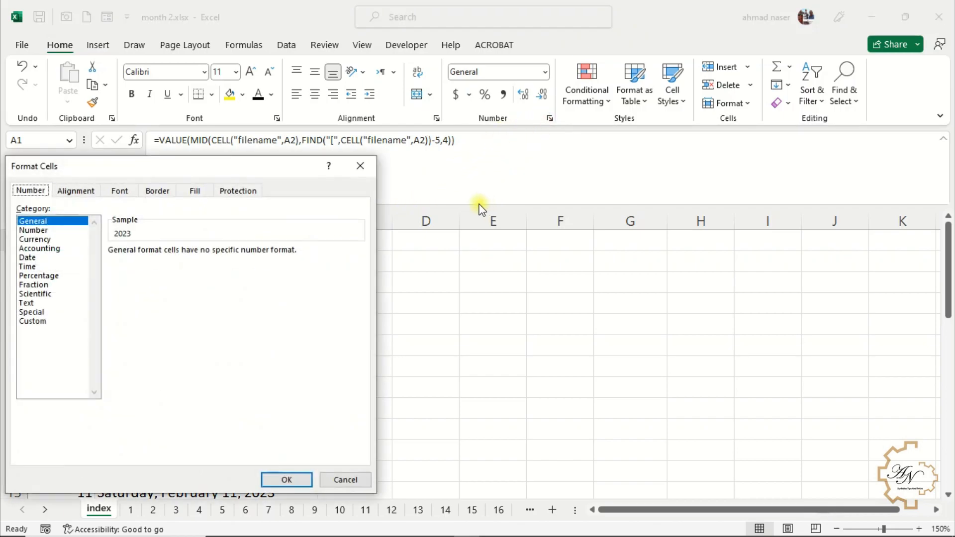
{"action": "left_click_drag", "start_coordinate": [224, 167], "coordinate": [419, 138]}
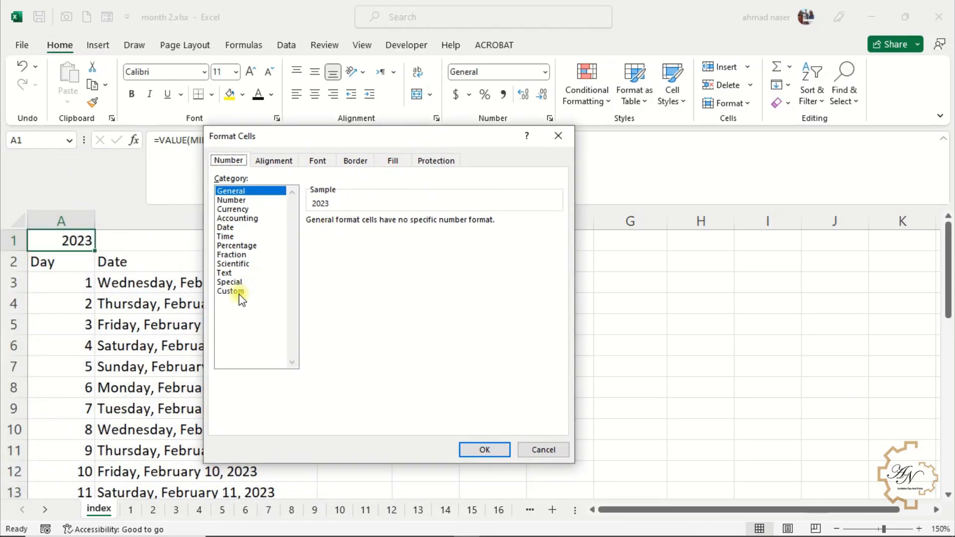
{"action": "left_click", "coordinate": [239, 293]}
{"action": "left_click", "coordinate": [328, 233]}
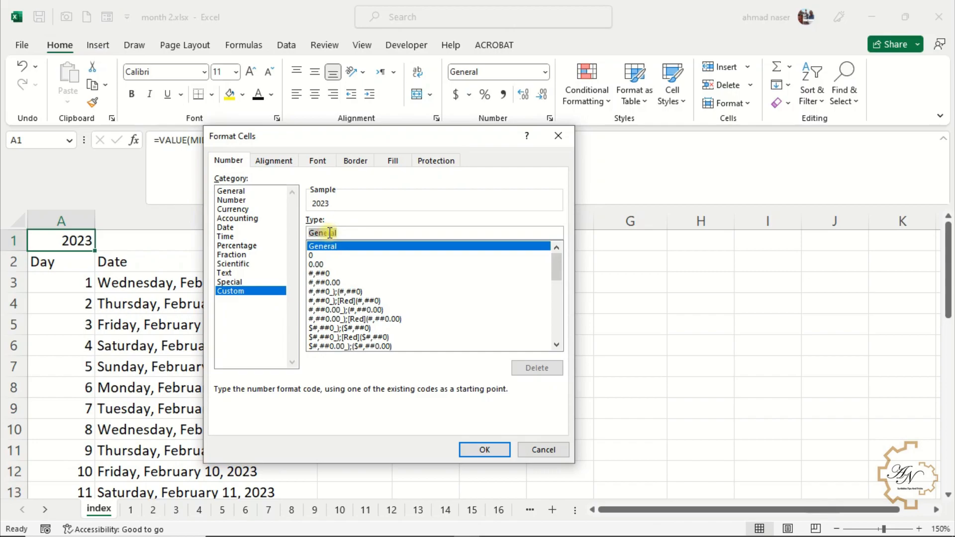
{"action": "type", "text": "'"}
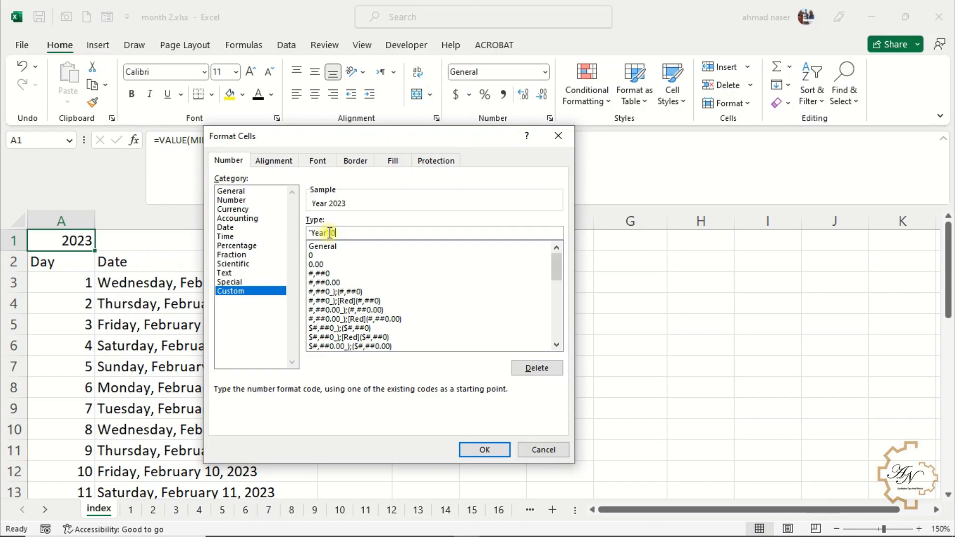
{"action": "left_click", "coordinate": [485, 450]}
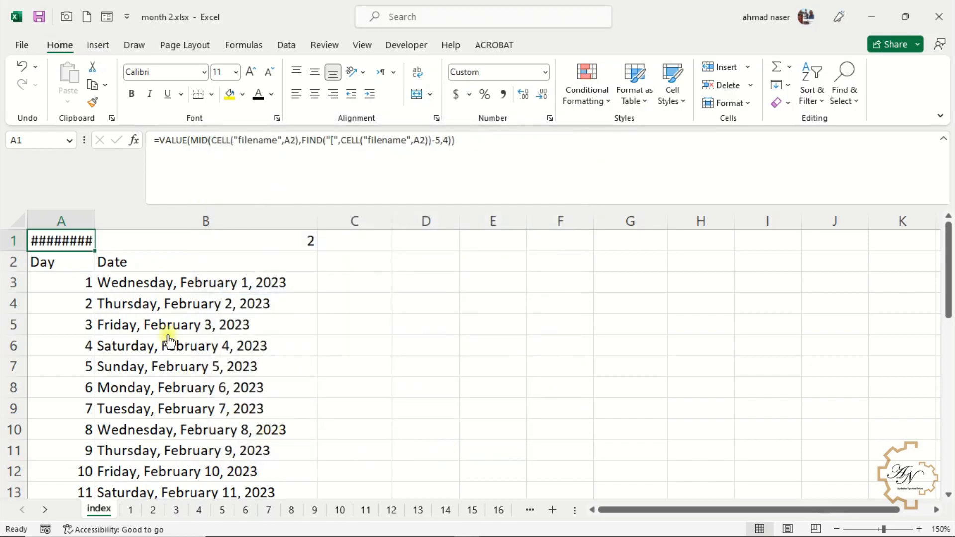
{"action": "left_click_drag", "start_coordinate": [96, 227], "coordinate": [141, 228]}
Step: Apply the custom number format "Month" 0 to cell B1
{"action": "left_click", "coordinate": [186, 243]}
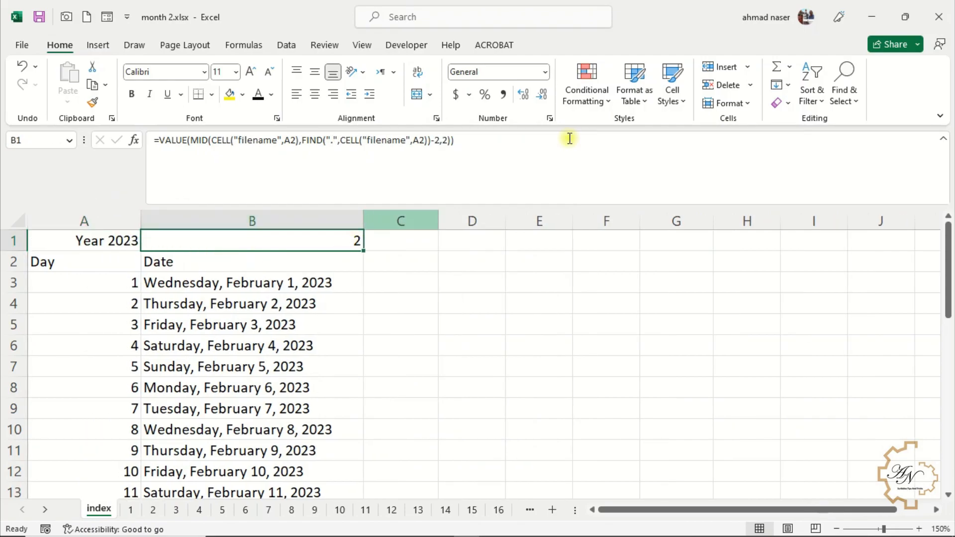
{"action": "left_click", "coordinate": [550, 118]}
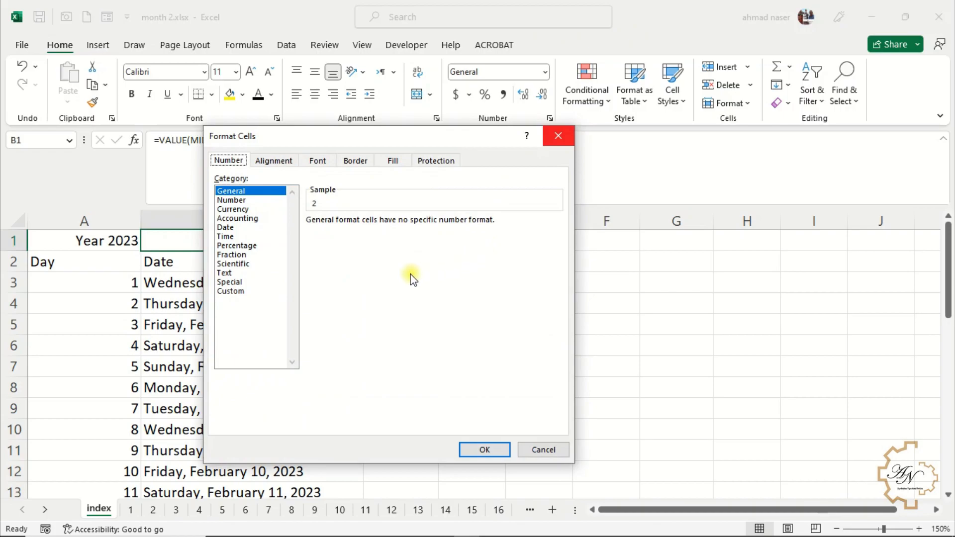
{"action": "left_click", "coordinate": [231, 292]}
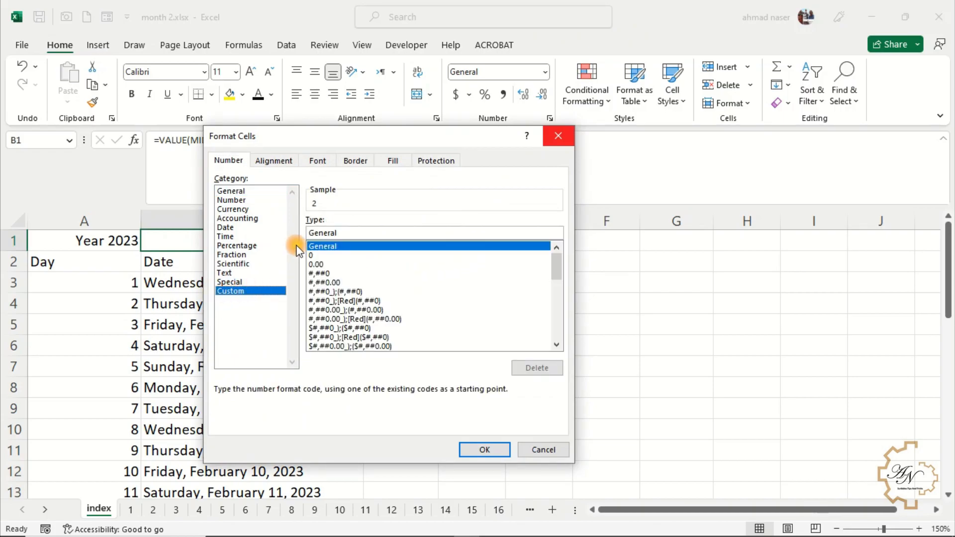
{"action": "left_click", "coordinate": [328, 233]}
{"action": "left_click_drag", "start_coordinate": [328, 233], "coordinate": [296, 228]}
{"action": "type", "text": "\"Mont"}
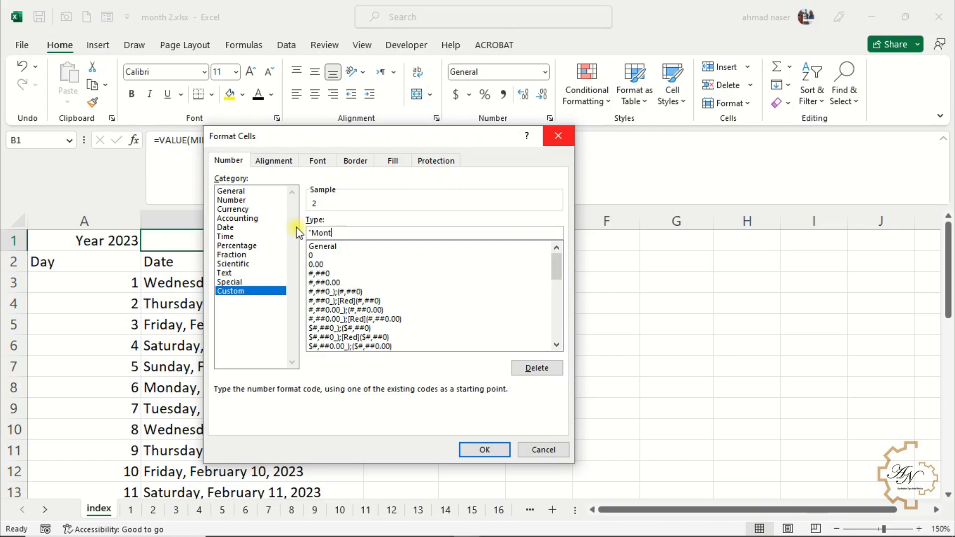
{"action": "type", "text": "h\" 0"}
{"action": "left_click", "coordinate": [467, 451]}
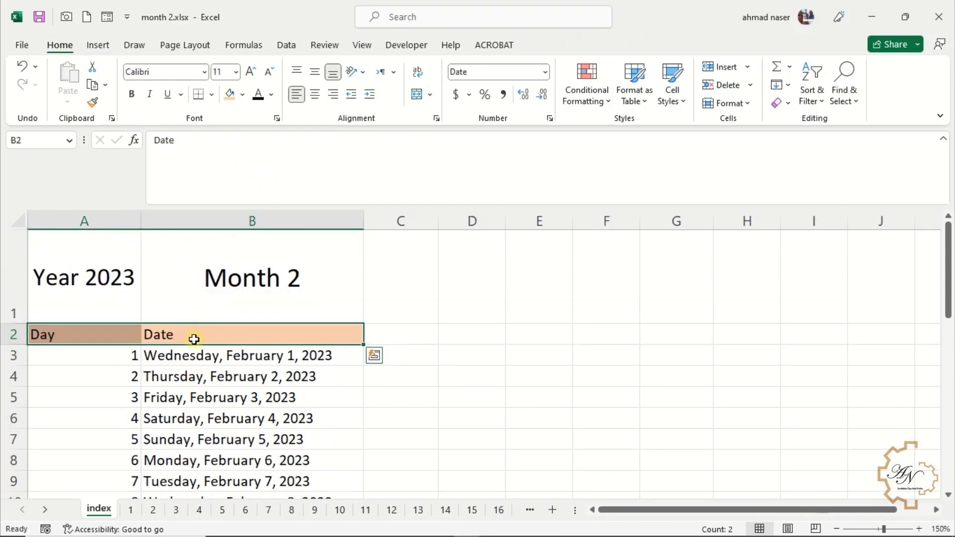
Step: Examine the layout of the cash table and the hourly to-do table on sheet 1
{"action": "left_click", "coordinate": [193, 339]}
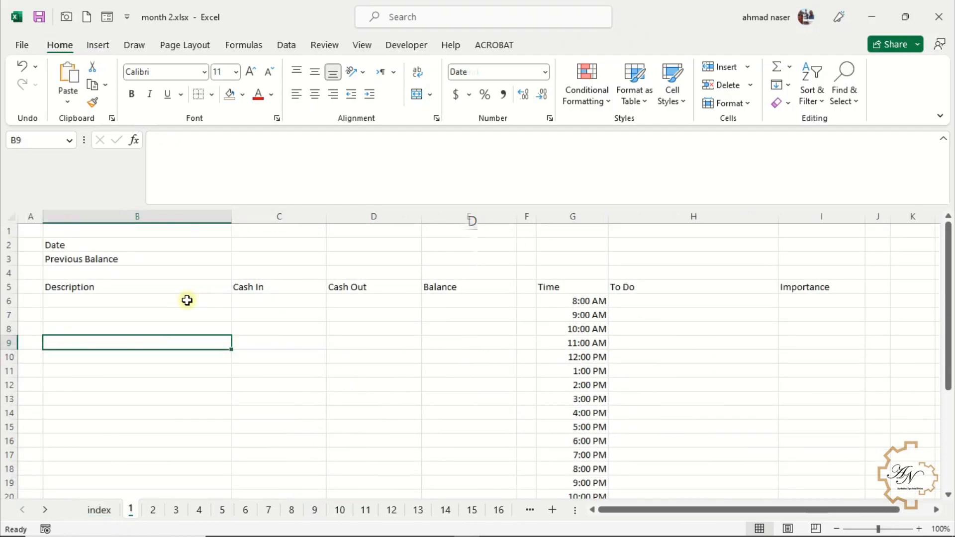
{"action": "left_click", "coordinate": [189, 310]}
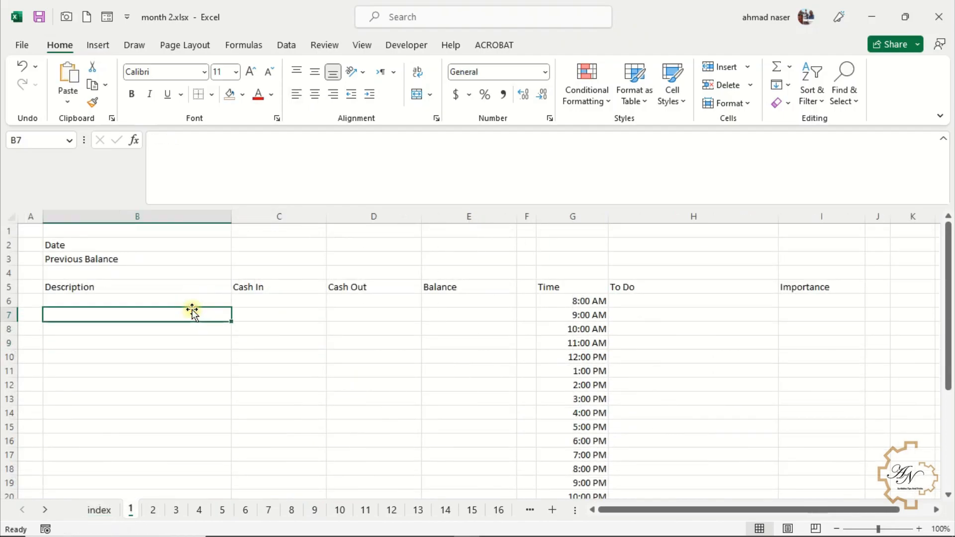
{"action": "left_click", "coordinate": [593, 311]}
{"action": "left_click", "coordinate": [656, 316]}
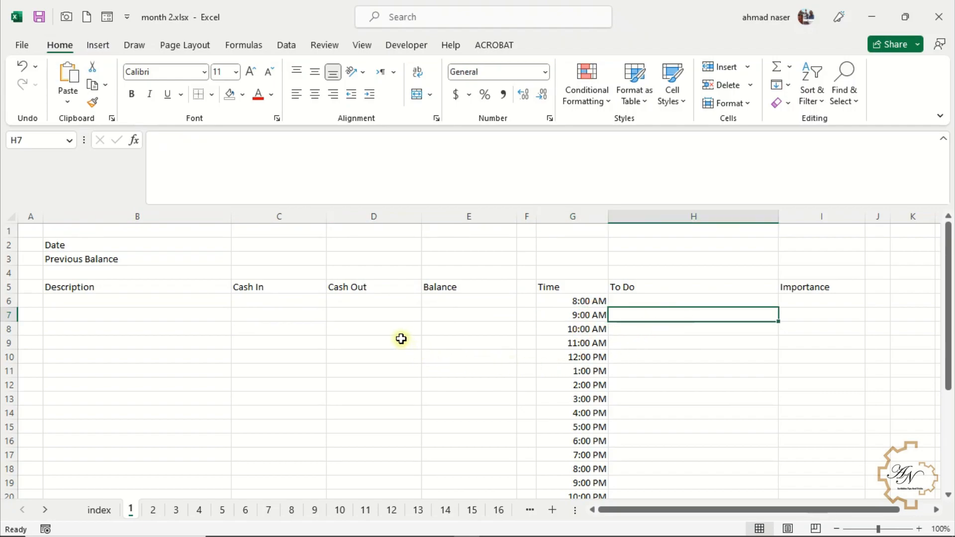
{"action": "left_click", "coordinate": [381, 333]}
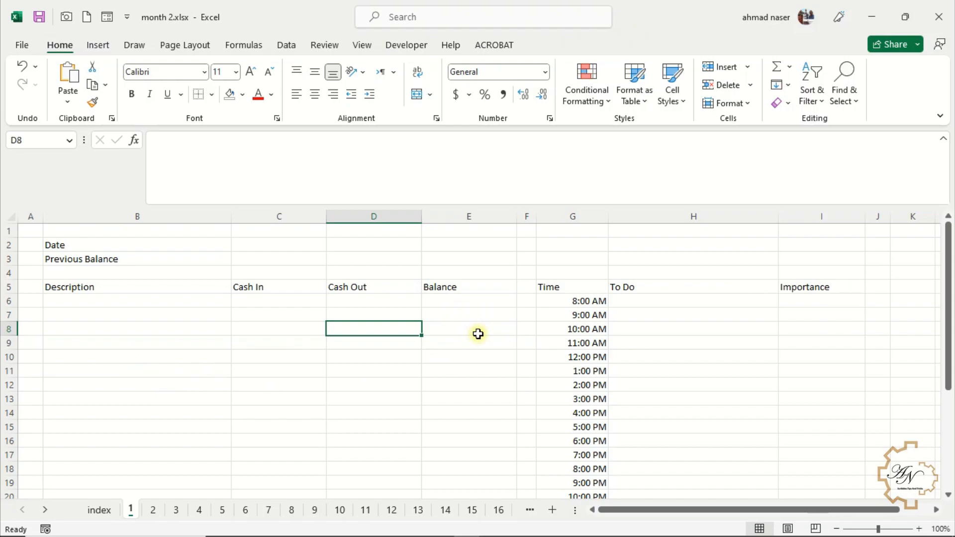
{"action": "left_click", "coordinate": [577, 328]}
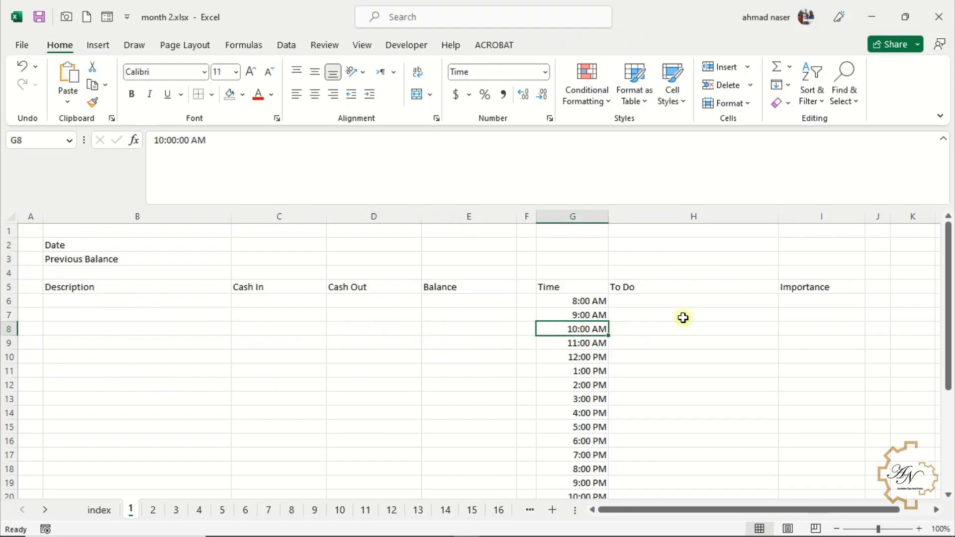
{"action": "left_click", "coordinate": [648, 343]}
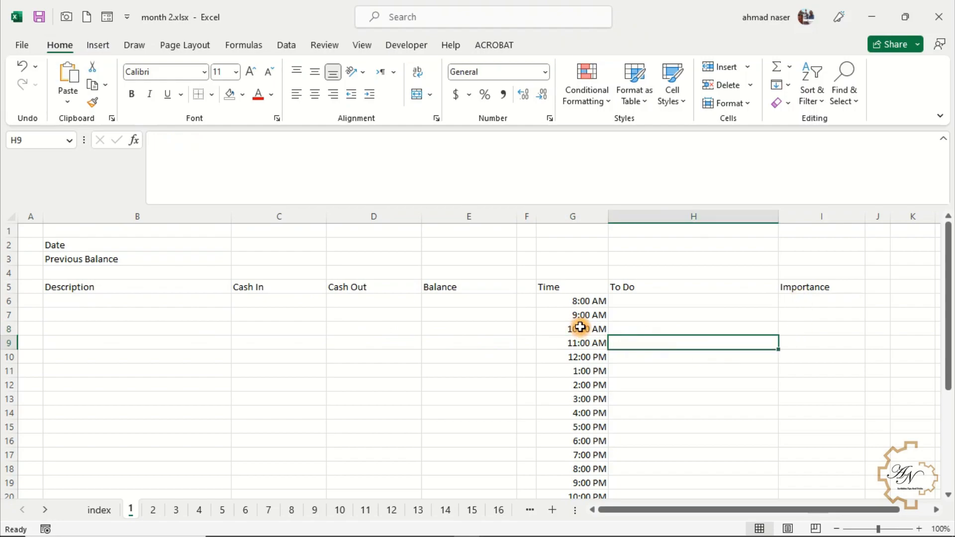
{"action": "left_click", "coordinate": [579, 301]}
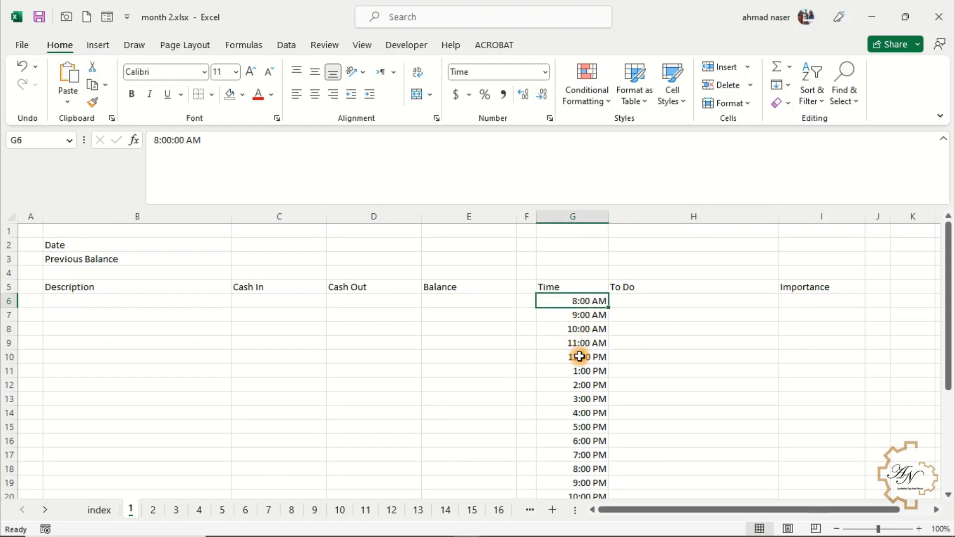
{"action": "left_click", "coordinate": [568, 326]}
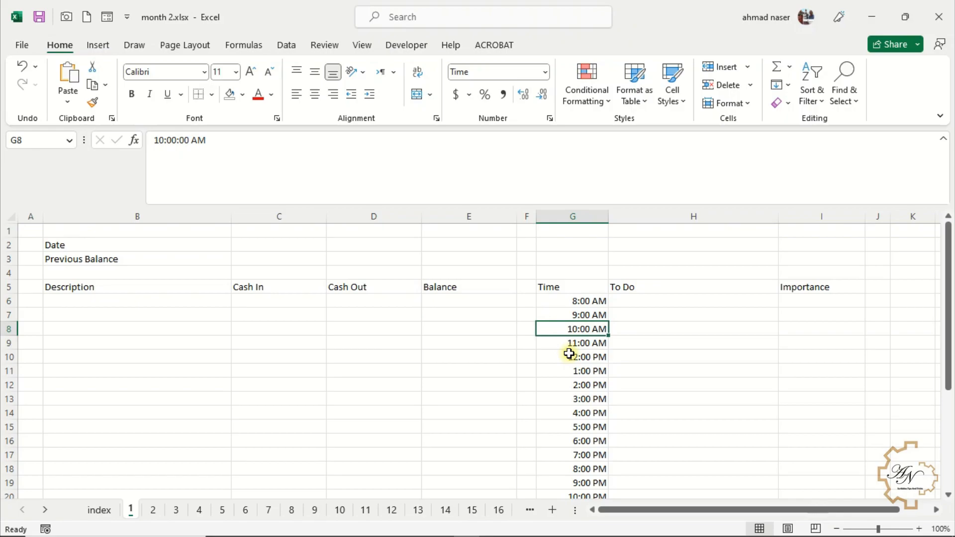
{"action": "left_click", "coordinate": [359, 344]}
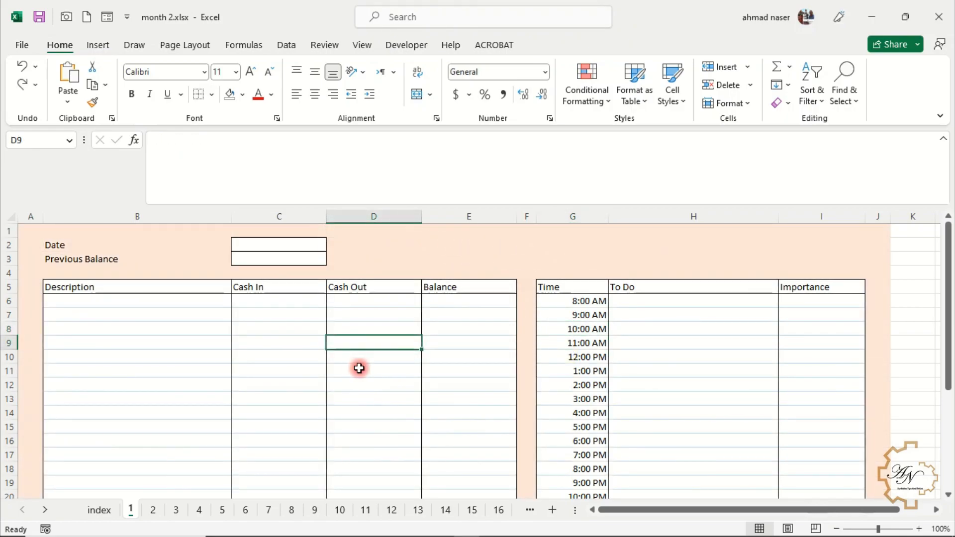
{"action": "left_click", "coordinate": [297, 326]}
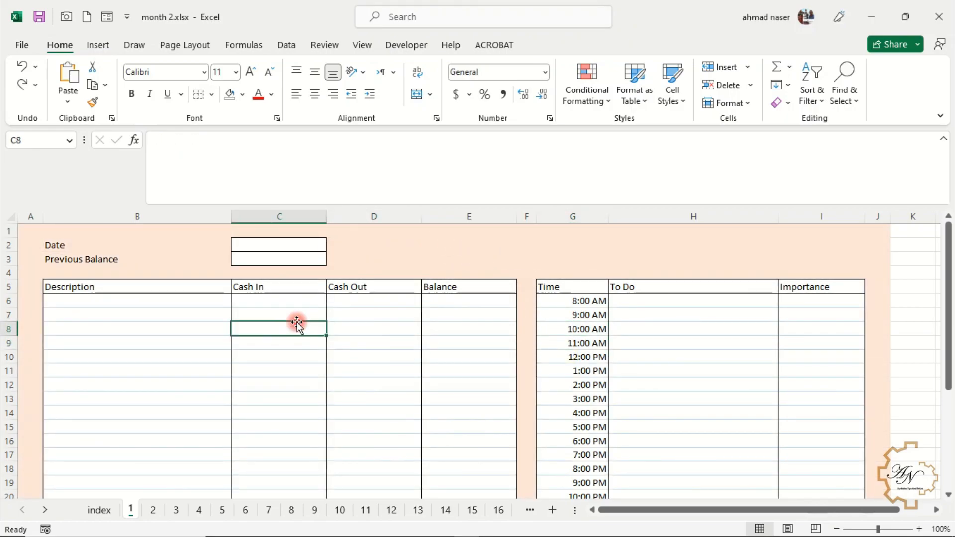
{"action": "scroll", "coordinate": [291, 309], "scroll_direction": "down", "scroll_amount": 2}
{"action": "scroll", "coordinate": [291, 309], "scroll_direction": "down", "scroll_amount": 2}
{"action": "scroll", "coordinate": [291, 309], "scroll_direction": "up", "scroll_amount": 5}
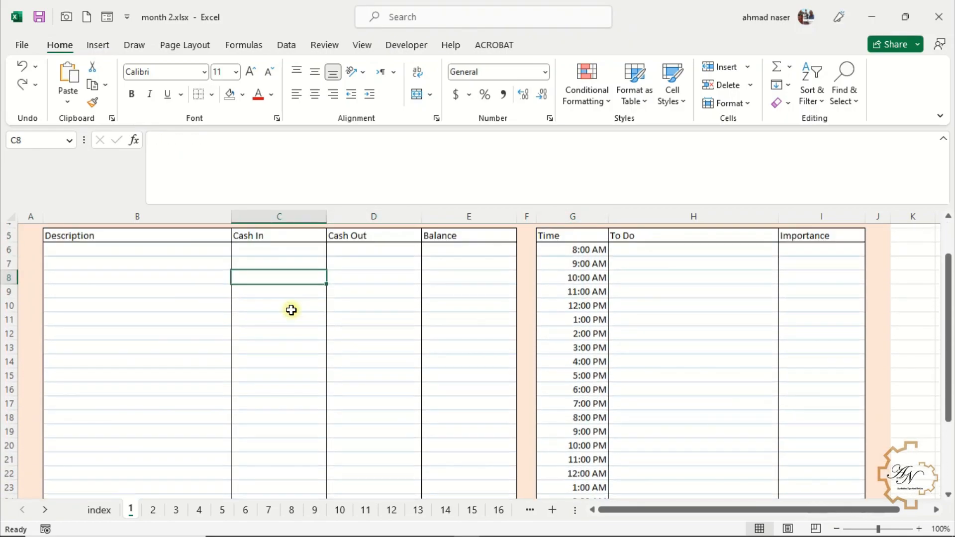
{"action": "left_click", "coordinate": [303, 328]}
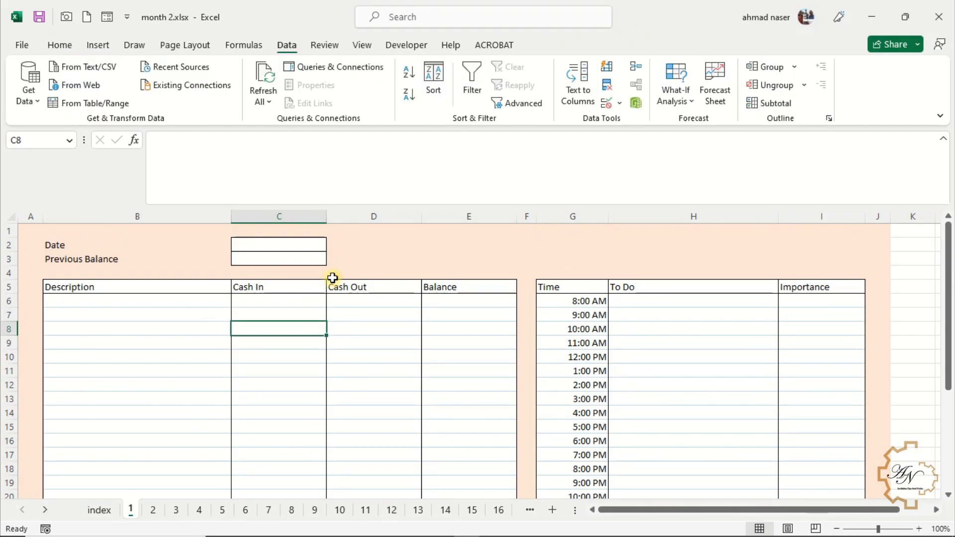
{"action": "left_click", "coordinate": [799, 305]}
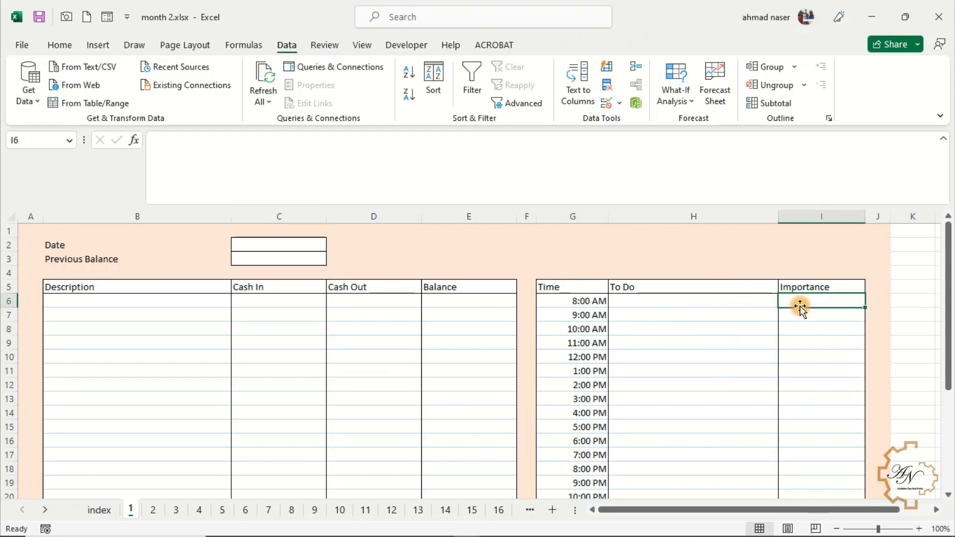
{"action": "scroll", "coordinate": [798, 303], "scroll_direction": "down", "scroll_amount": 3}
{"action": "scroll", "coordinate": [793, 301], "scroll_direction": "up", "scroll_amount": 3}
{"action": "left_click_drag", "start_coordinate": [796, 300], "coordinate": [800, 472]}
{"action": "scroll", "coordinate": [791, 383], "scroll_direction": "up", "scroll_amount": 4}
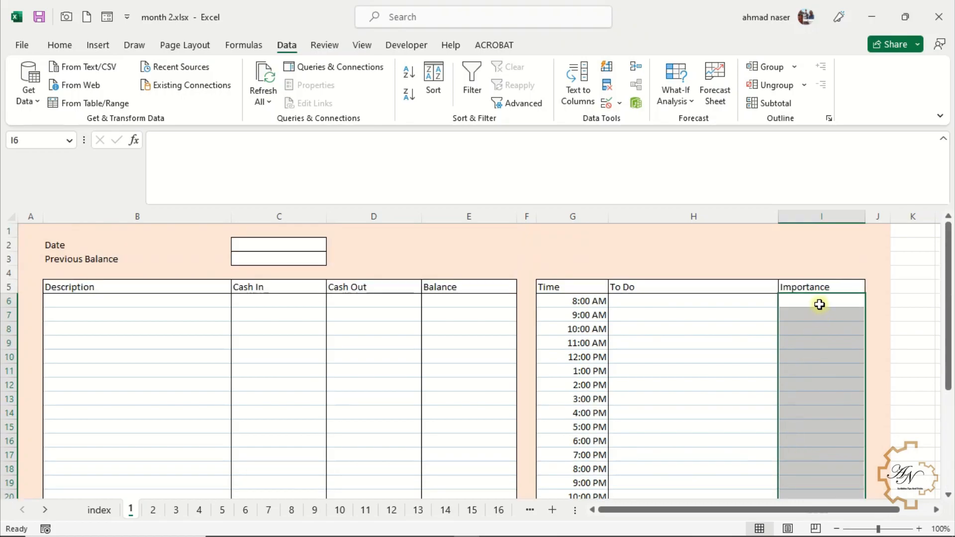
{"action": "left_click", "coordinate": [819, 304]}
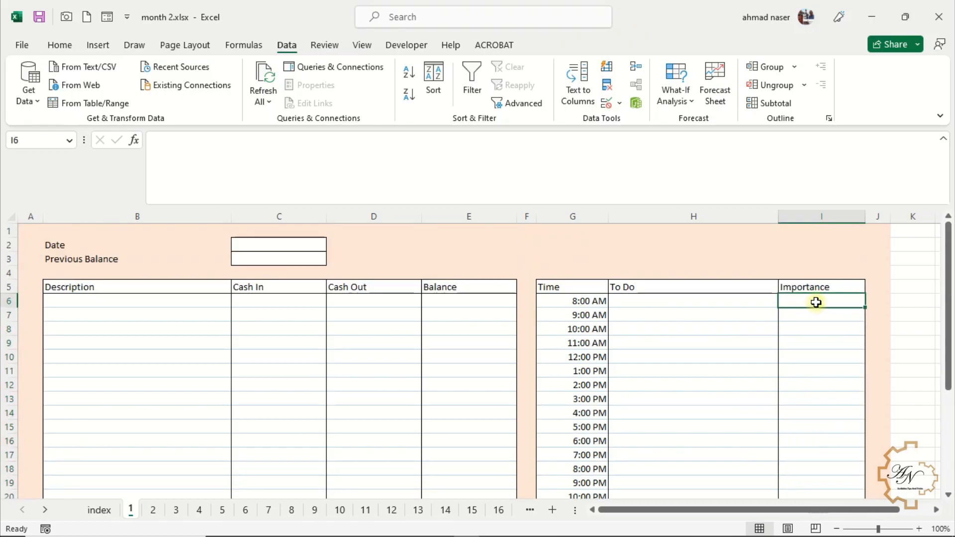
Step: Add list validation to the Importance cells I6:I29 with the source entries Important, Very Important, Most Important
{"action": "left_click_drag", "start_coordinate": [812, 303], "coordinate": [810, 470]}
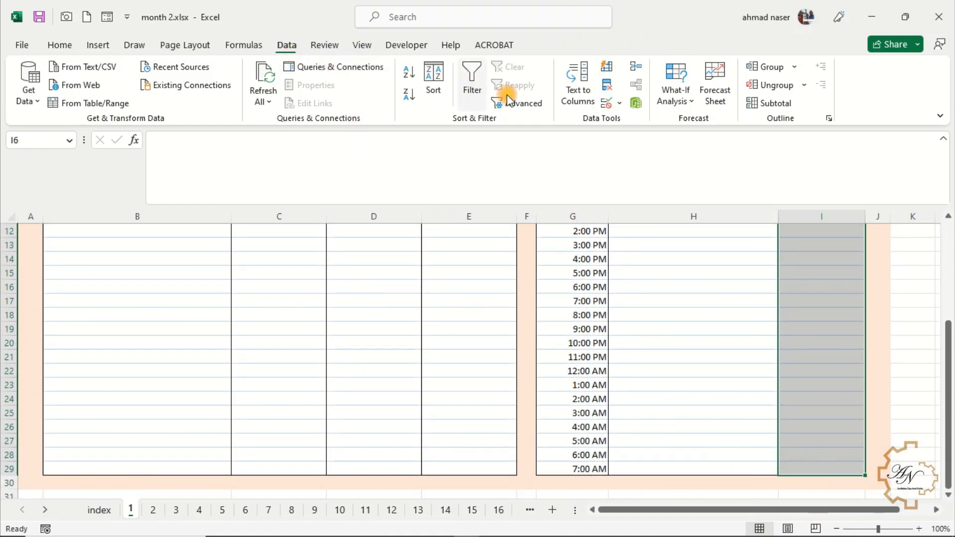
{"action": "left_click", "coordinate": [603, 103]}
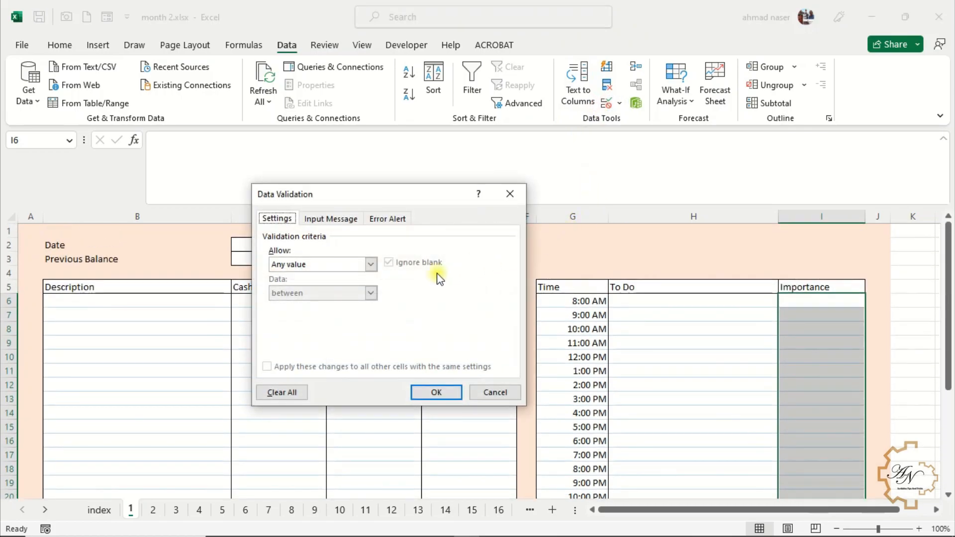
{"action": "left_click", "coordinate": [371, 264]}
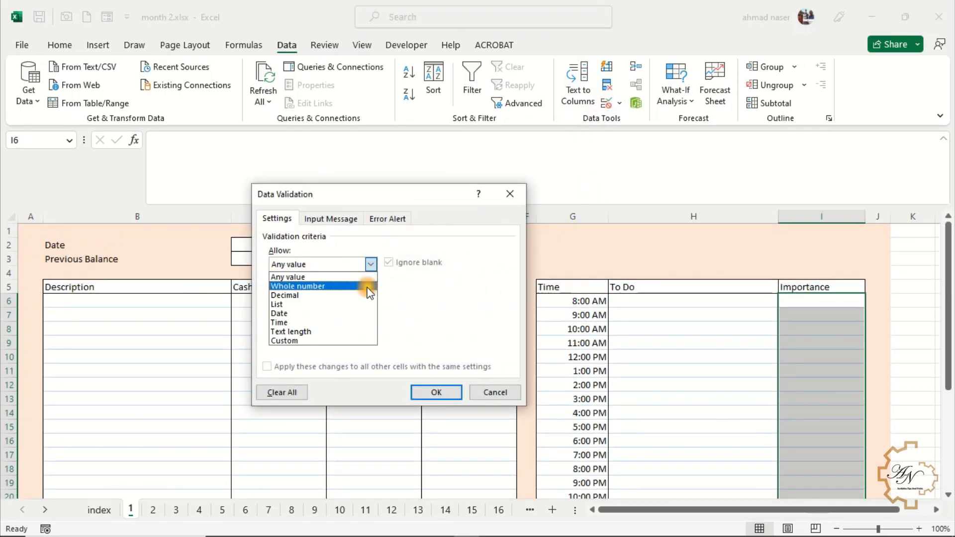
{"action": "left_click", "coordinate": [358, 305]}
{"action": "left_click", "coordinate": [343, 321]}
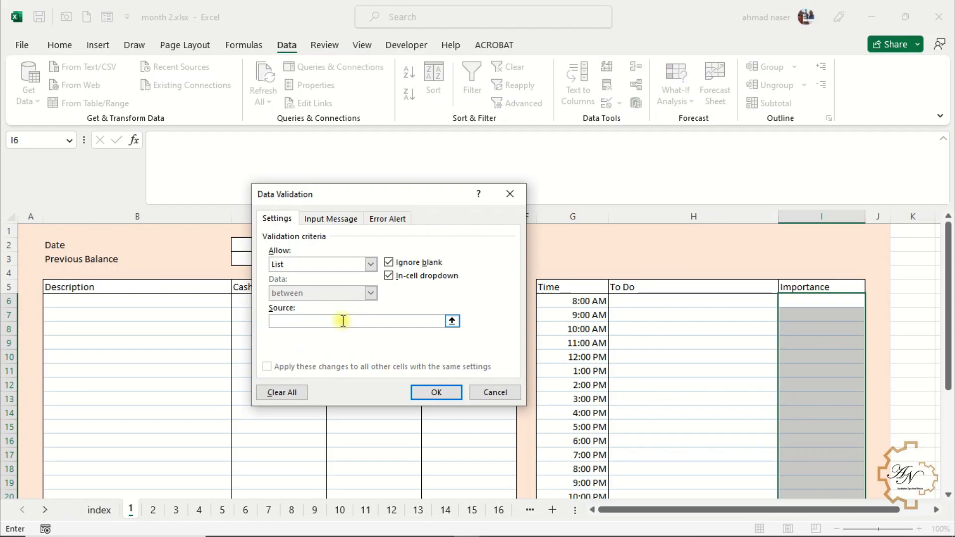
{"action": "type", "text": "Important, Very Important, Most Important"}
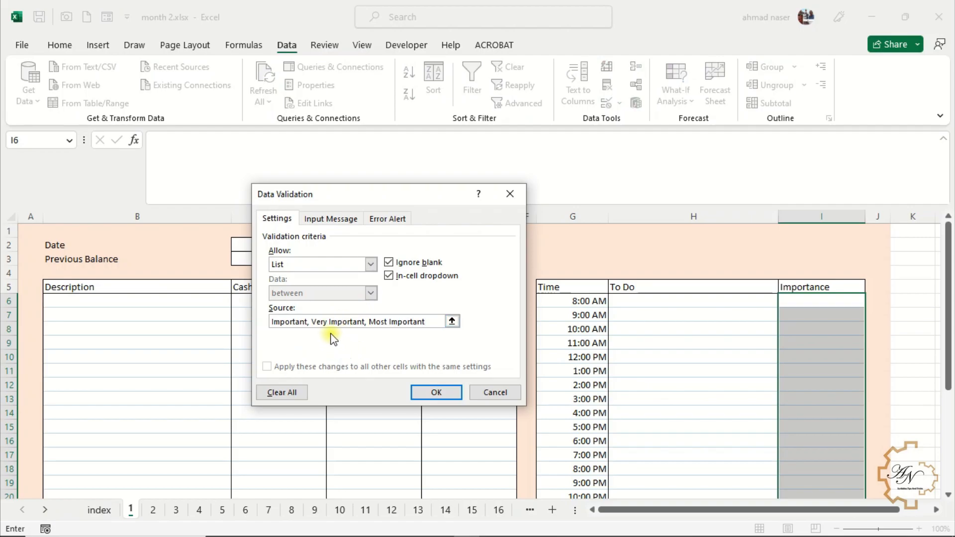
{"action": "left_click", "coordinate": [436, 392]}
Step: Enter the label Most Important in cell G3 above the Time column
{"action": "left_click", "coordinate": [572, 257]}
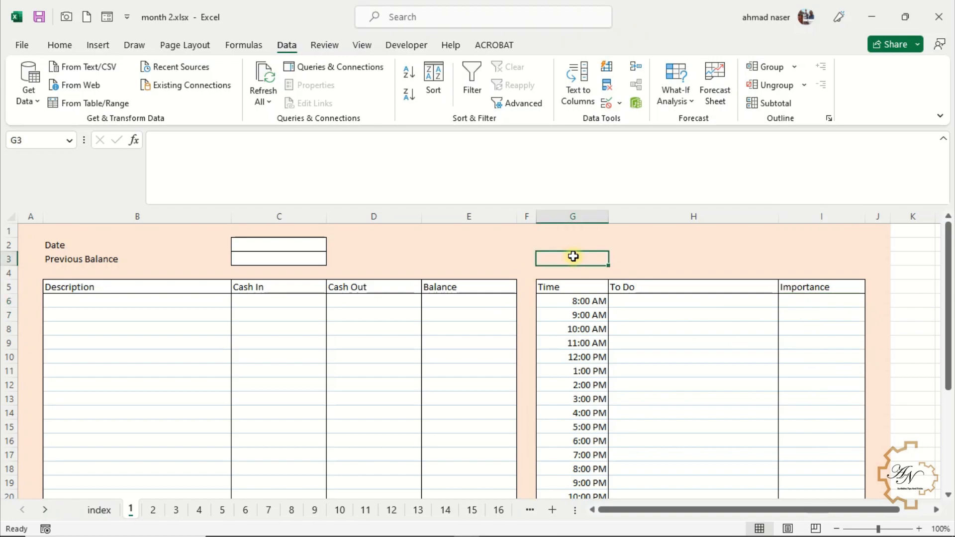
{"action": "type", "text": "Most Important"}
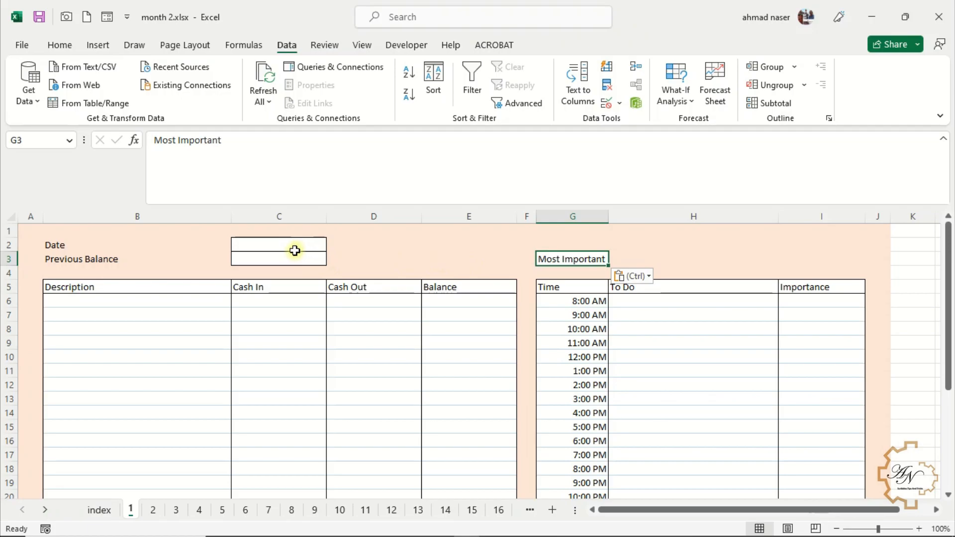
Step: Copy the formatting of the Previous Balance cells B3:C3 onto the Most Important cells G3:H3
{"action": "left_click_drag", "start_coordinate": [171, 259], "coordinate": [237, 261]}
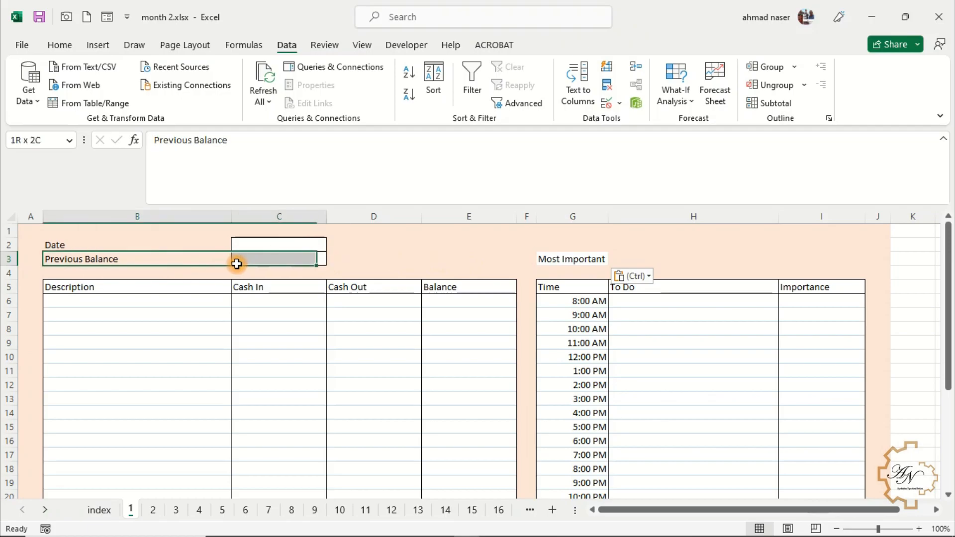
{"action": "left_click", "coordinate": [50, 49]}
{"action": "left_click", "coordinate": [92, 102]}
{"action": "left_click_drag", "start_coordinate": [542, 267], "coordinate": [676, 257]}
{"action": "left_click", "coordinate": [199, 237]}
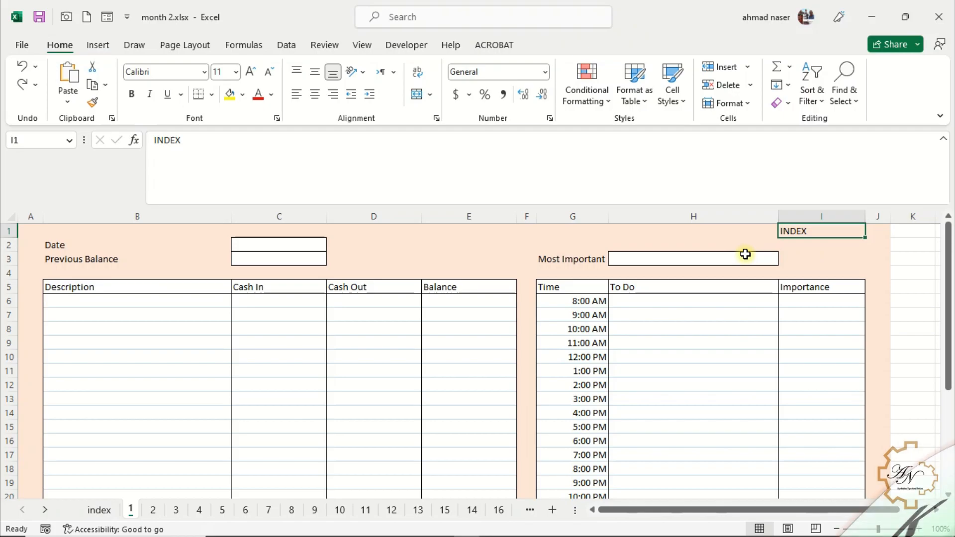
Step: Link the INDEX text in I1 to cell A1 of the index sheet with the ScreenTip "Turn back to index sheet", and try the link
{"action": "key", "text": "ctrl+k"}
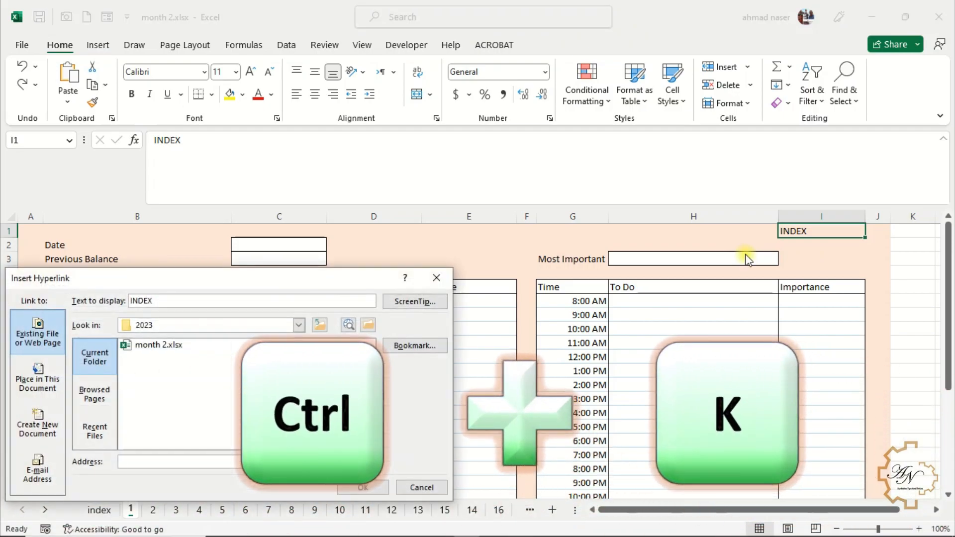
{"action": "left_click", "coordinate": [38, 379]}
{"action": "left_click", "coordinate": [112, 377]}
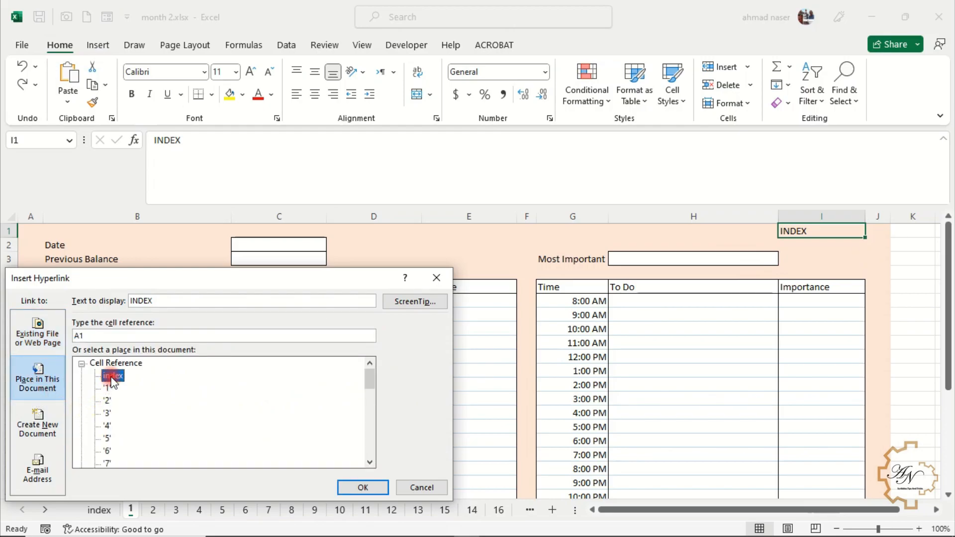
{"action": "left_click", "coordinate": [417, 302]}
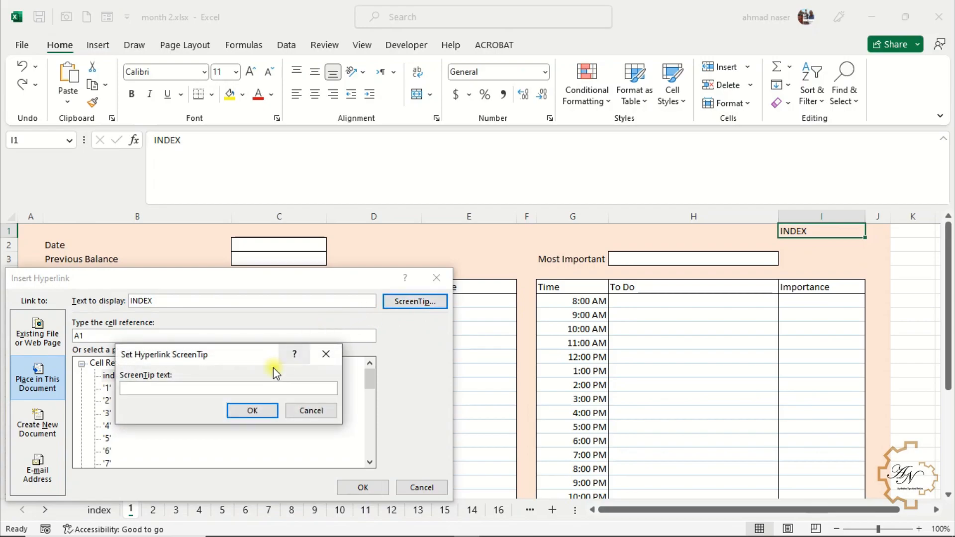
{"action": "left_click", "coordinate": [254, 386]}
{"action": "type", "text": "Turn back to index sheet"}
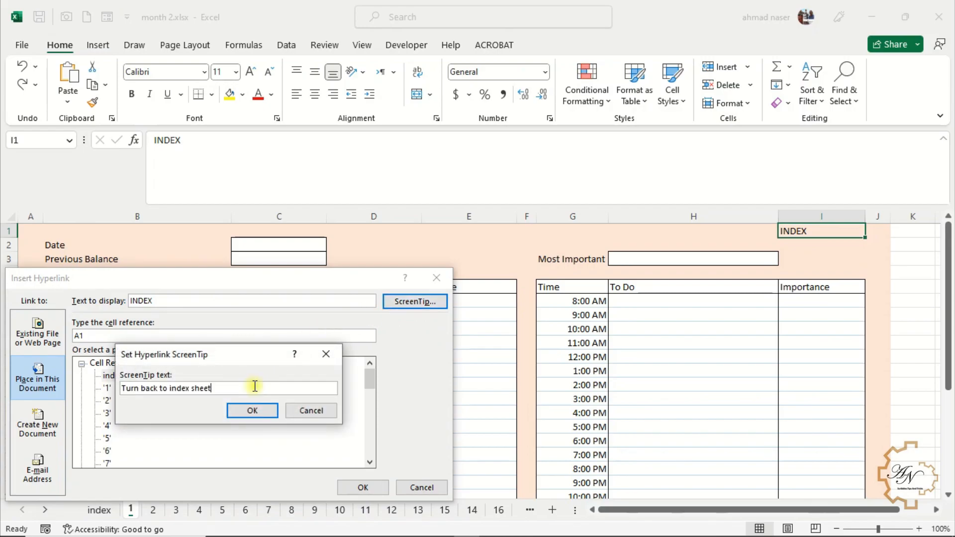
{"action": "left_click", "coordinate": [253, 411]}
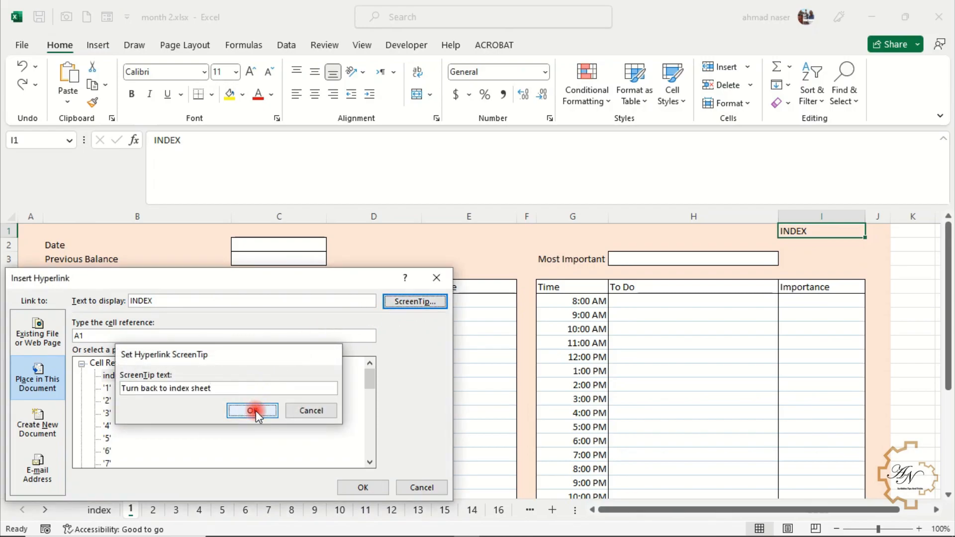
{"action": "left_click", "coordinate": [362, 486]}
{"action": "left_click", "coordinate": [795, 256]}
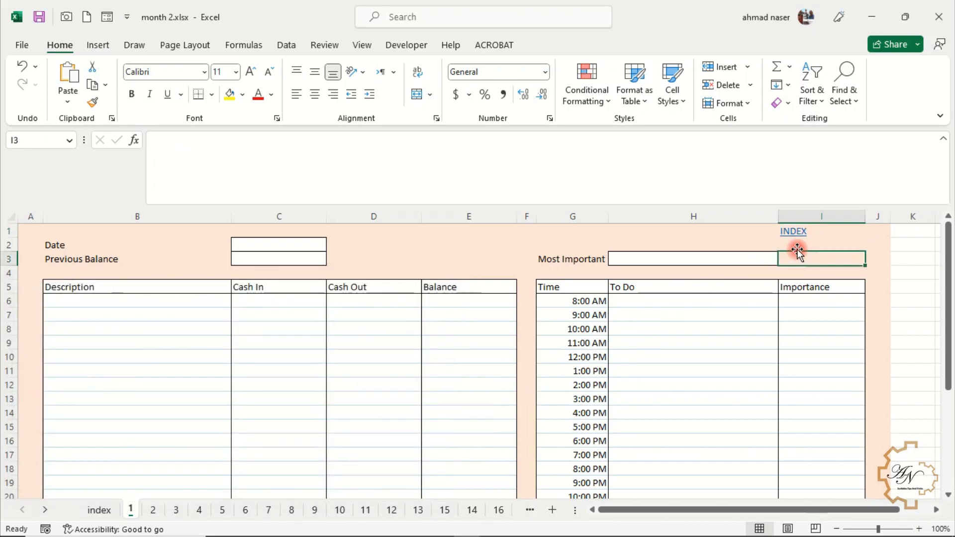
{"action": "left_click", "coordinate": [793, 233]}
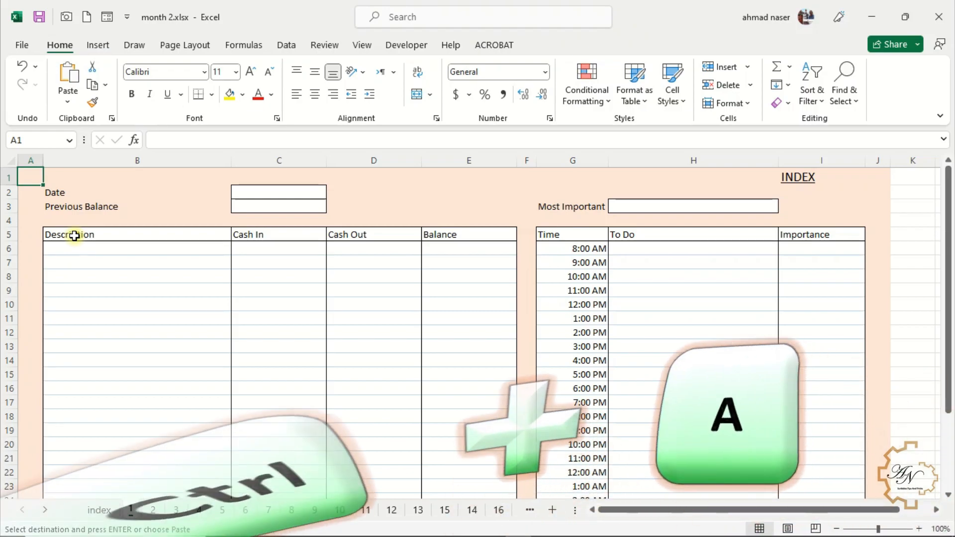
Step: Copy the whole of sheet 1 and paste it at A1 into all other daily sheets as a group, leaving out index and 1
{"action": "key", "text": "ctrl+a"}
{"action": "key", "text": "ctrl+a"}
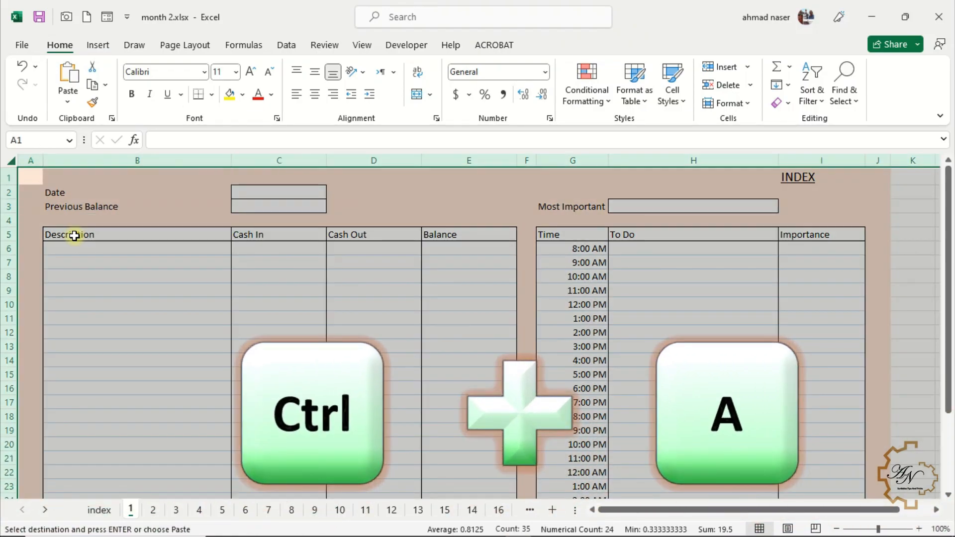
{"action": "key", "text": "ctrl+c"}
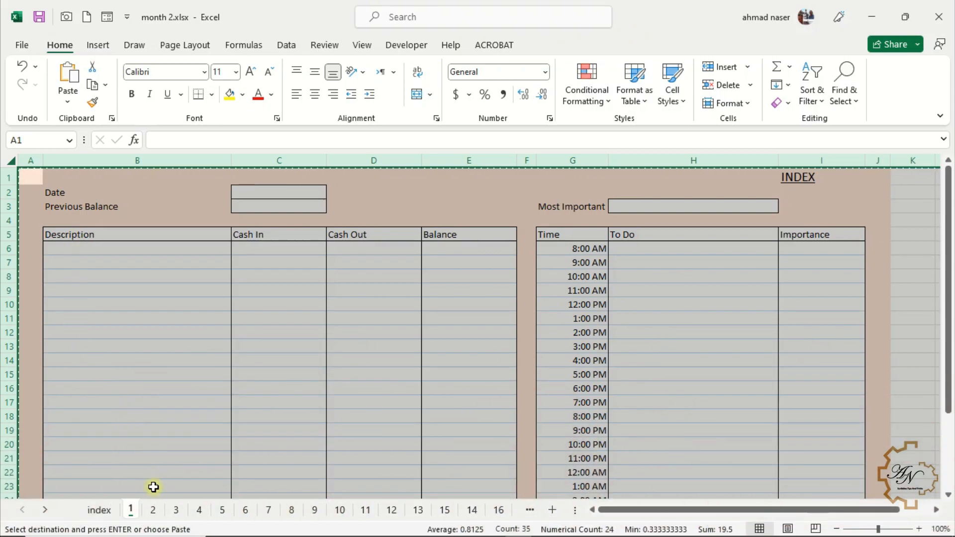
{"action": "left_click", "coordinate": [154, 511]}
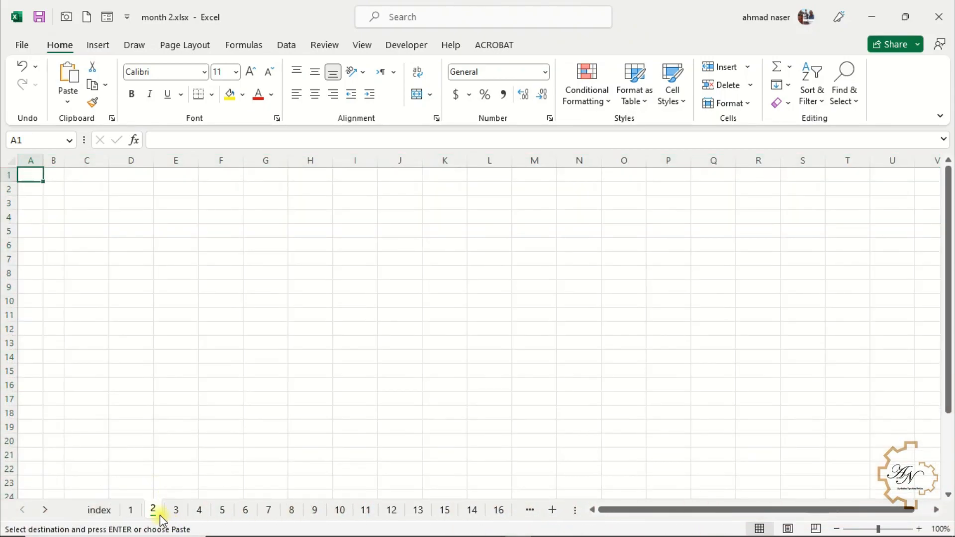
{"action": "right_click", "coordinate": [154, 510]}
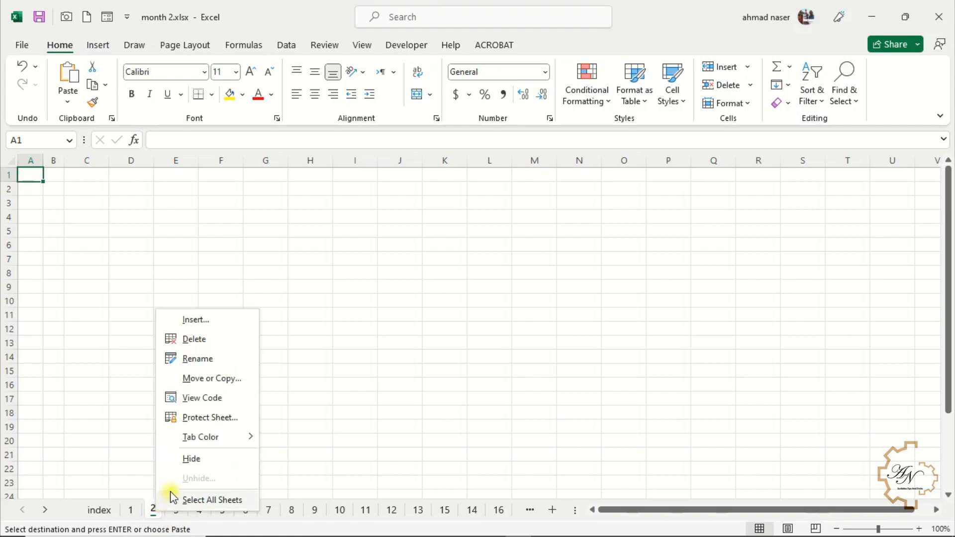
{"action": "left_click", "coordinate": [177, 500]}
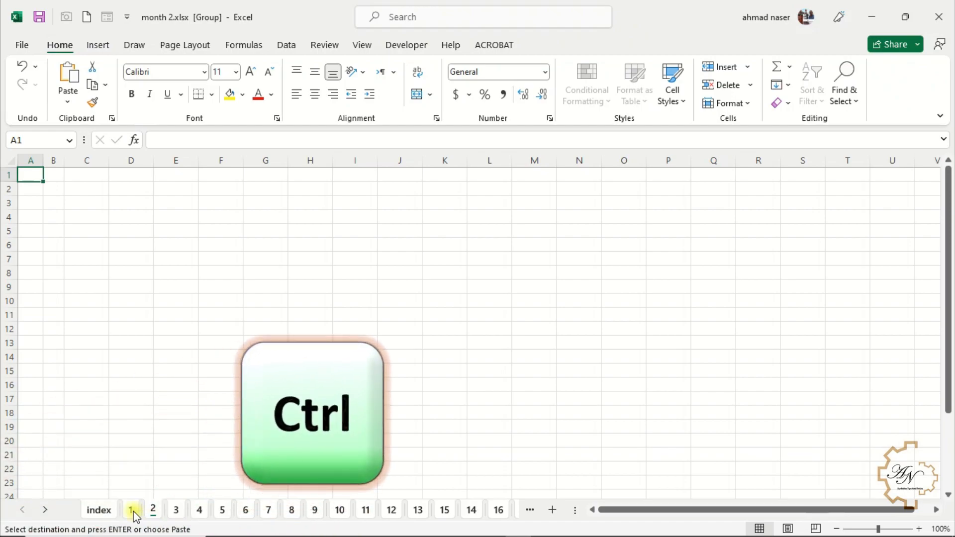
{"action": "left_click", "coordinate": [104, 511], "text": "ctrl"}
{"action": "left_click", "coordinate": [129, 510], "text": "ctrl"}
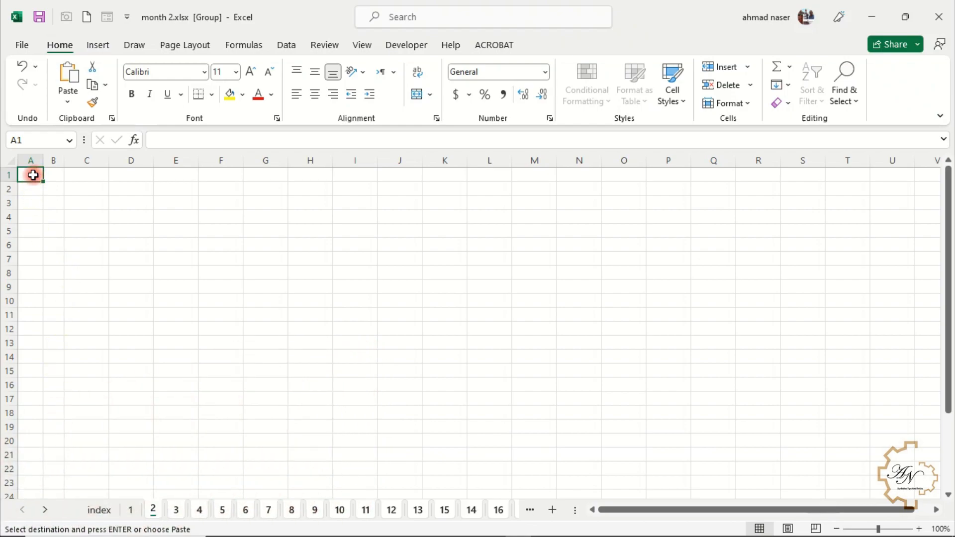
{"action": "key", "text": "ctrl+v"}
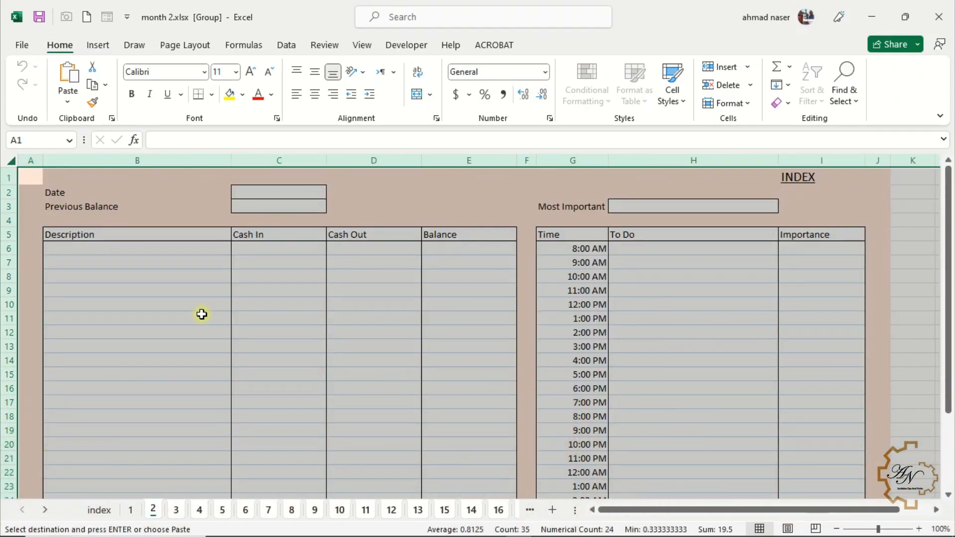
Step: Check the pasted layout on sheet 5 and return to sheet 1
{"action": "left_click", "coordinate": [220, 511]}
{"action": "left_click", "coordinate": [133, 510]}
{"action": "left_click", "coordinate": [156, 359]}
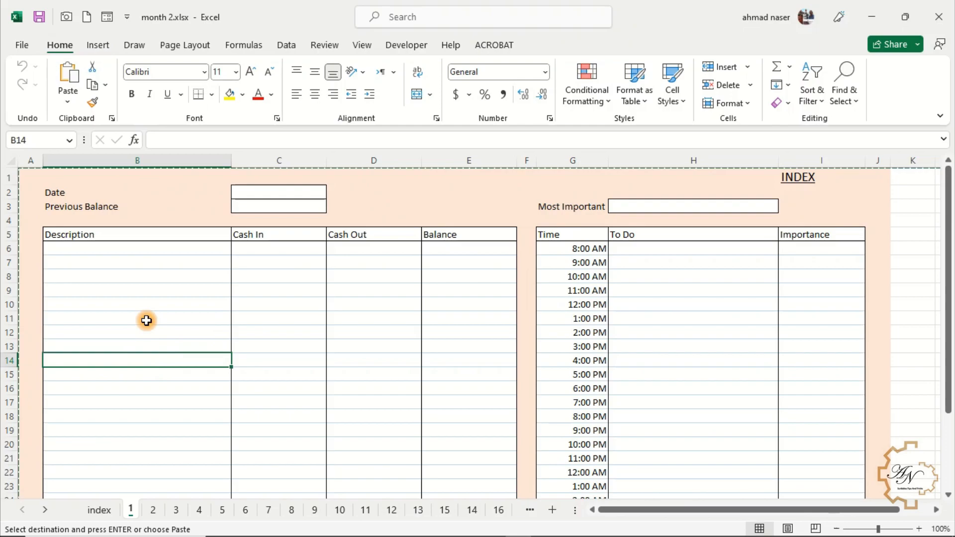
{"action": "left_click", "coordinate": [149, 298]}
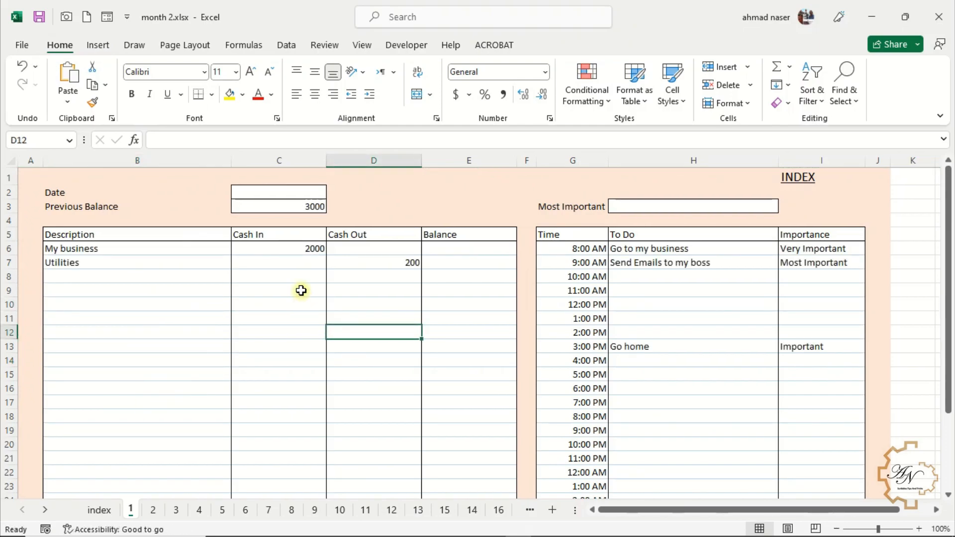
Step: Examine the sample cash entries on sheet 1: the previous balance, the business income and the utilities expense
{"action": "left_click", "coordinate": [300, 205]}
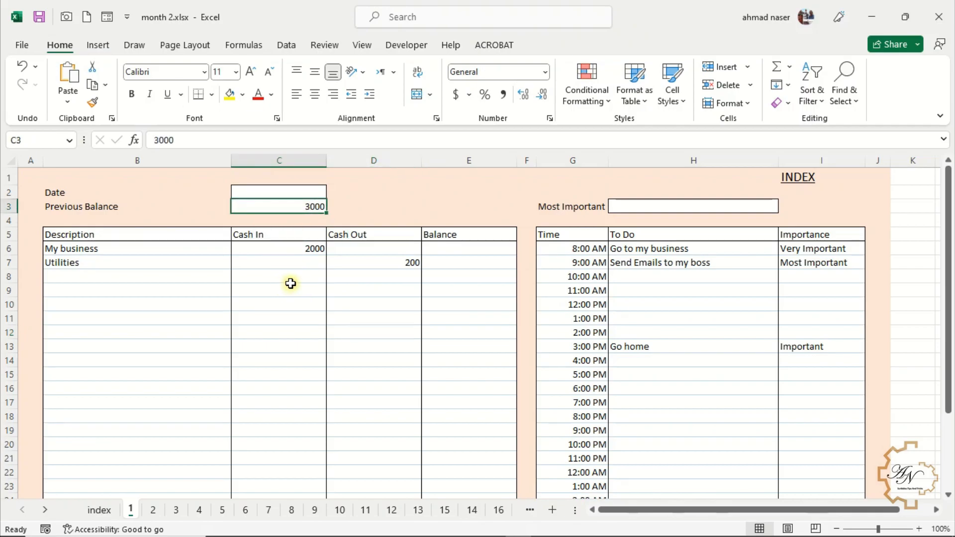
{"action": "left_click", "coordinate": [292, 247]}
{"action": "left_click", "coordinate": [181, 252]}
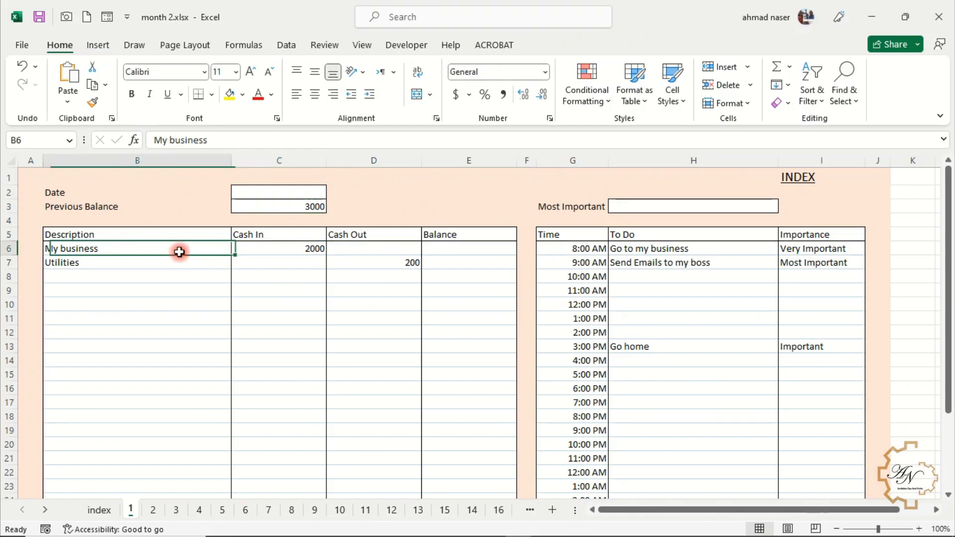
{"action": "left_click", "coordinate": [362, 266]}
{"action": "left_click", "coordinate": [180, 259]}
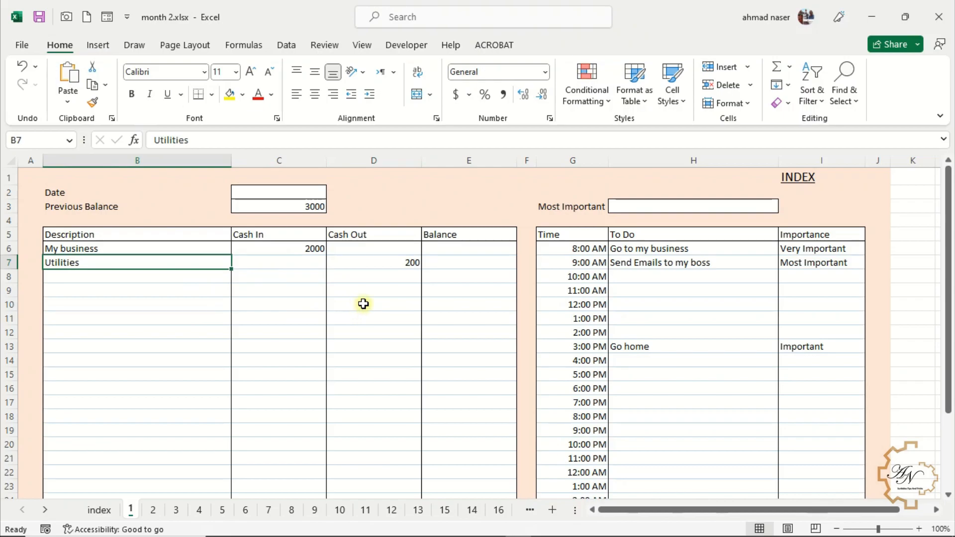
{"action": "left_click", "coordinate": [363, 304]}
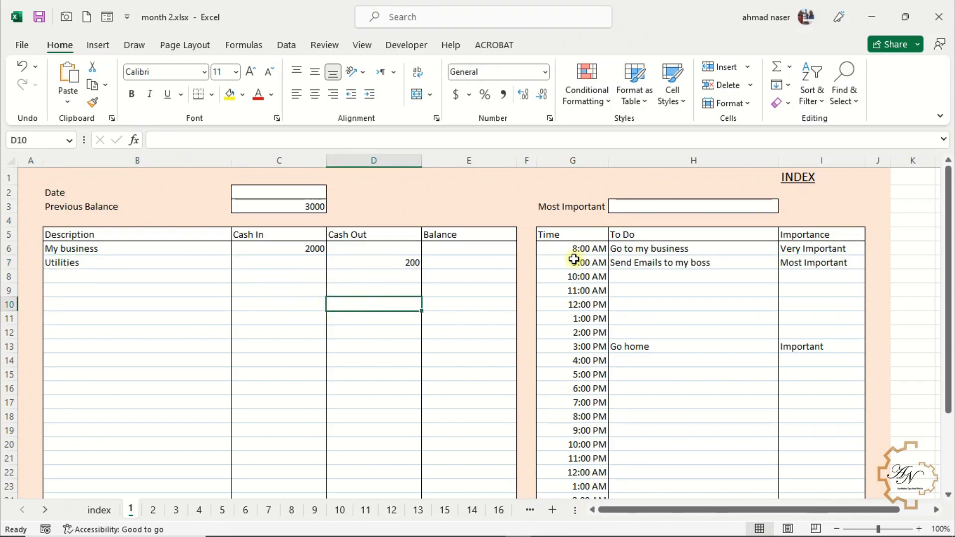
Step: Examine the sample to-do entries for 8:00 AM, 9:00 AM and 3:00 PM and the options in the Importance dropdown
{"action": "left_click", "coordinate": [570, 250]}
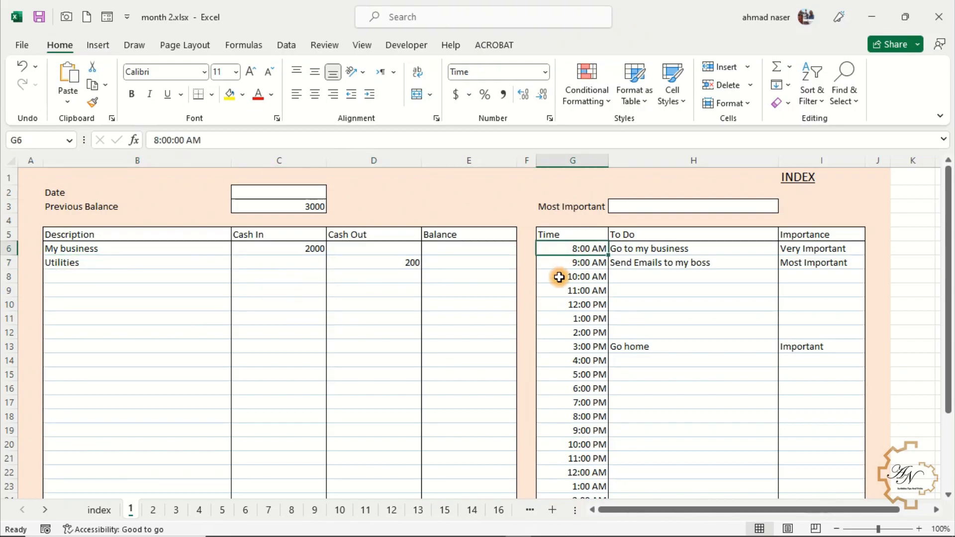
{"action": "left_click", "coordinate": [642, 249]}
{"action": "left_click", "coordinate": [792, 247]}
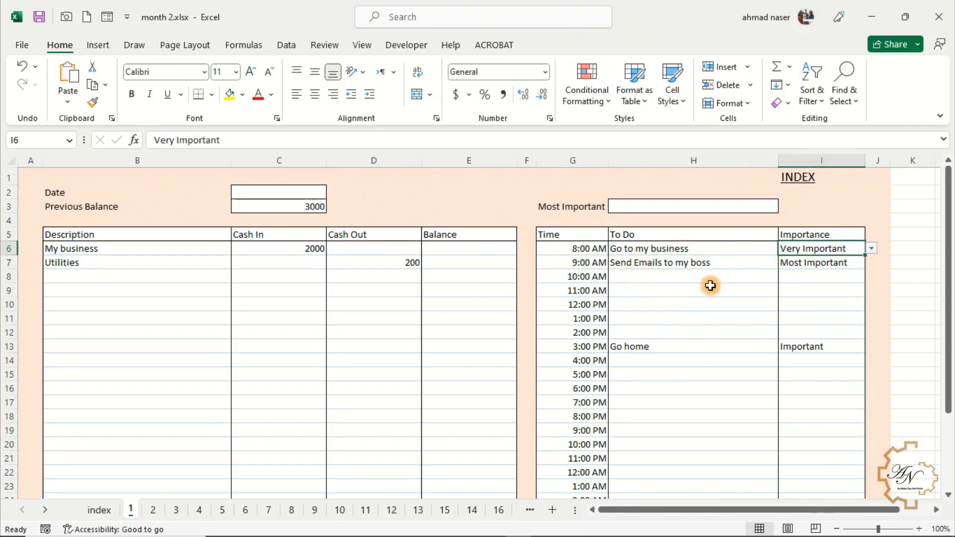
{"action": "left_click", "coordinate": [582, 263]}
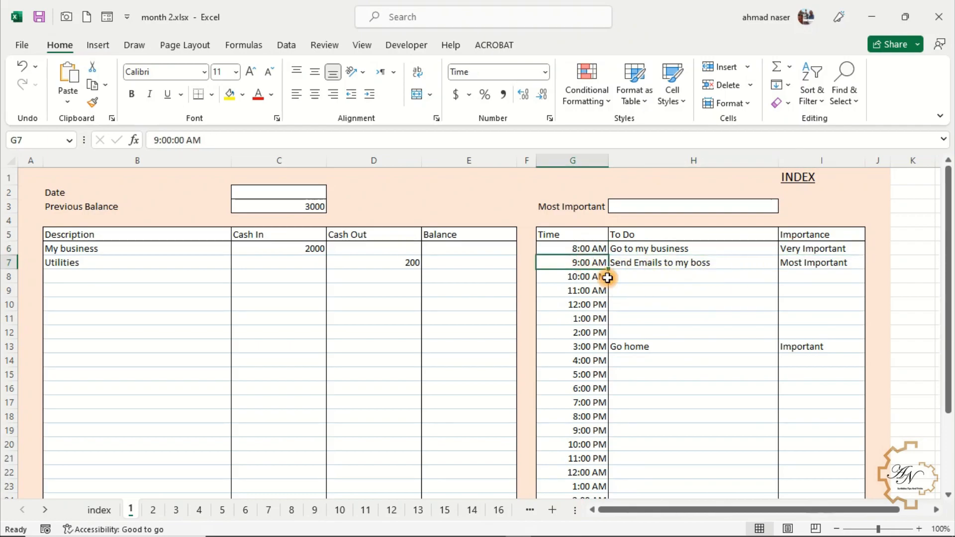
{"action": "left_click", "coordinate": [653, 262]}
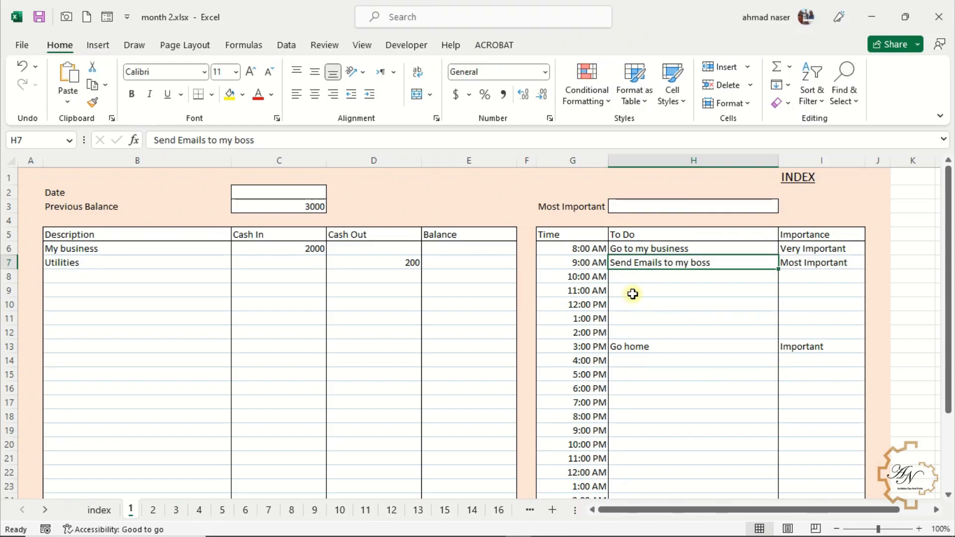
{"action": "left_click", "coordinate": [803, 262]}
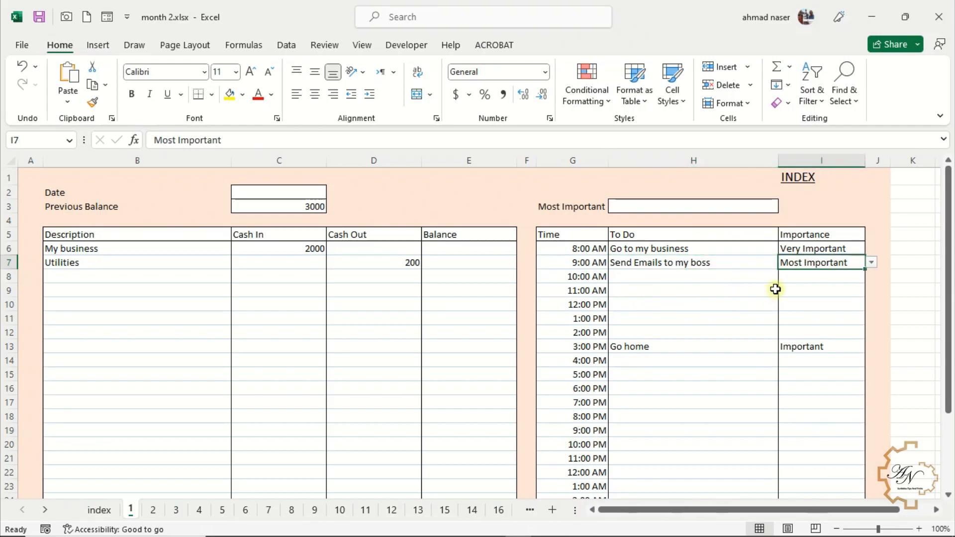
{"action": "left_click", "coordinate": [796, 278]}
{"action": "left_click", "coordinate": [832, 263]}
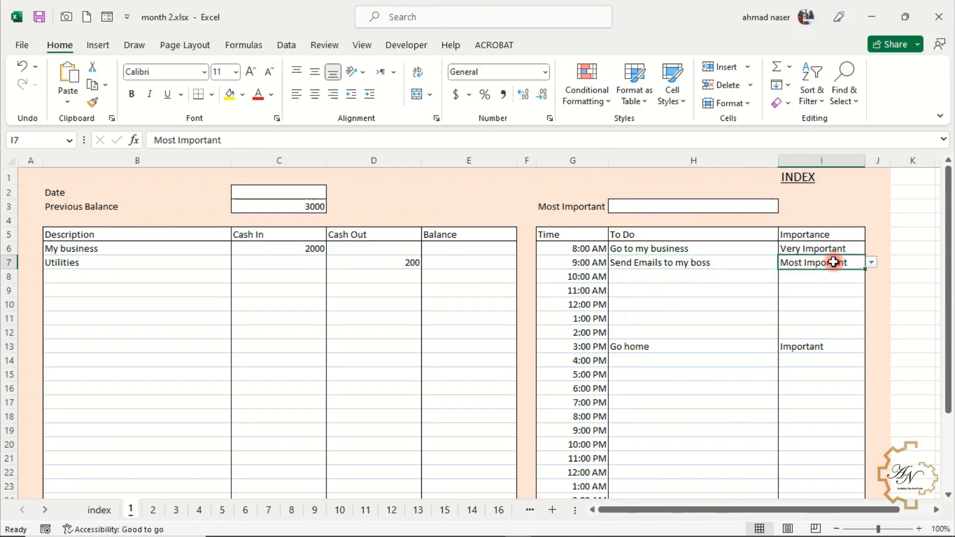
{"action": "left_click", "coordinate": [873, 263]}
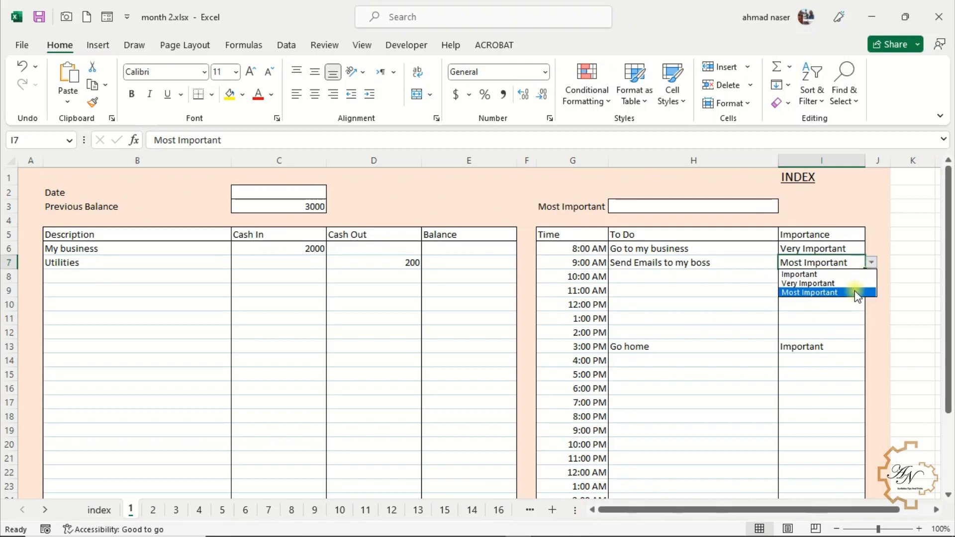
{"action": "left_click", "coordinate": [871, 263]}
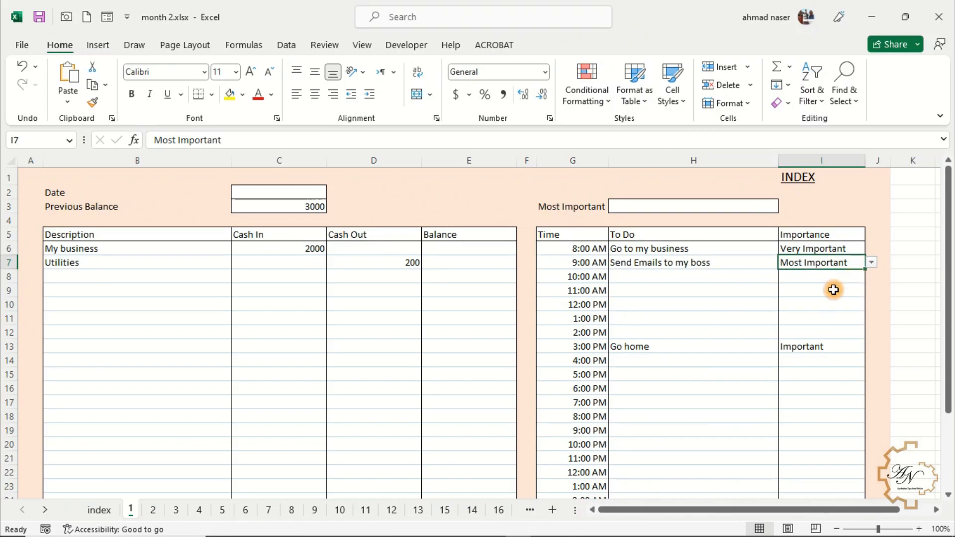
{"action": "left_click", "coordinate": [740, 345]}
{"action": "left_click", "coordinate": [798, 346]}
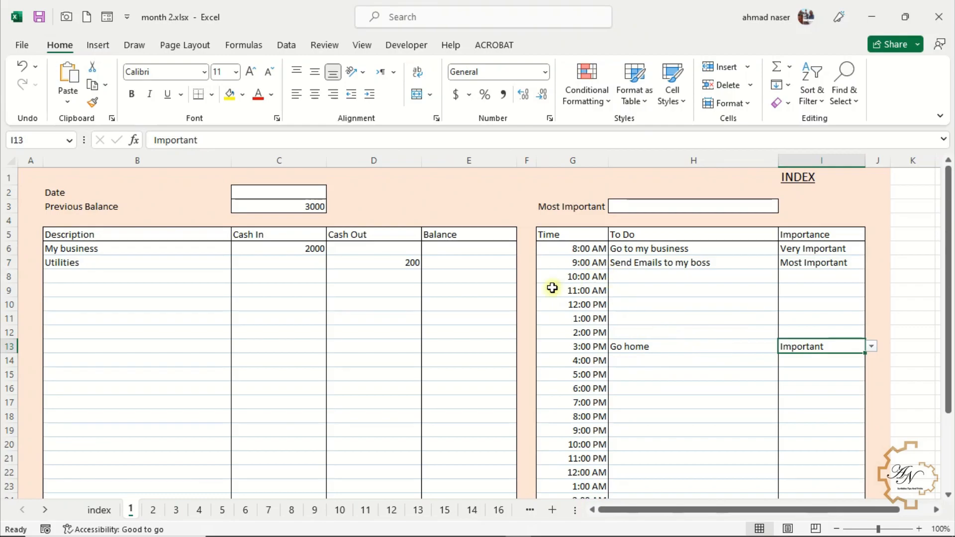
Step: Group all daily sheets without the index sheet and enter the formula =SHEET() in the Date cell C2
{"action": "left_click", "coordinate": [292, 198]}
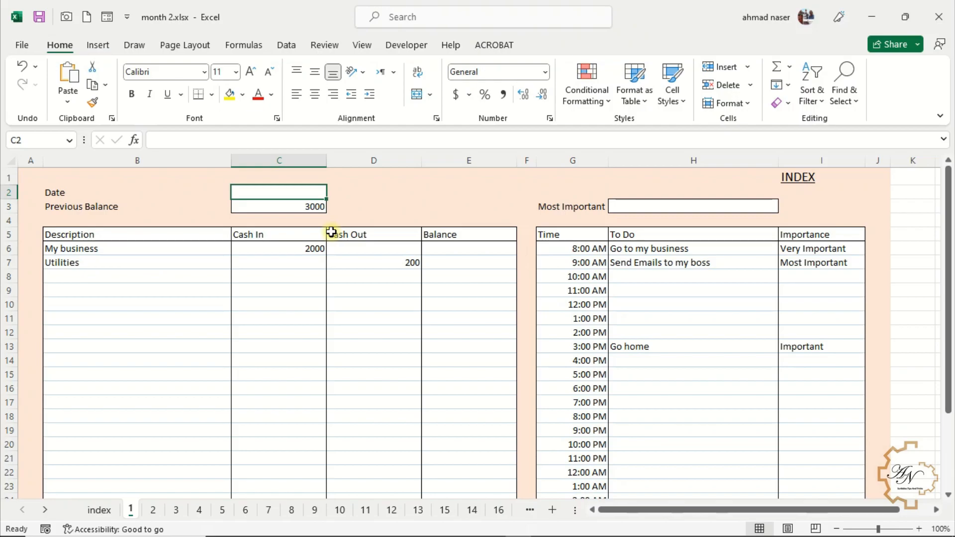
{"action": "right_click", "coordinate": [133, 512]}
{"action": "left_click", "coordinate": [169, 497]}
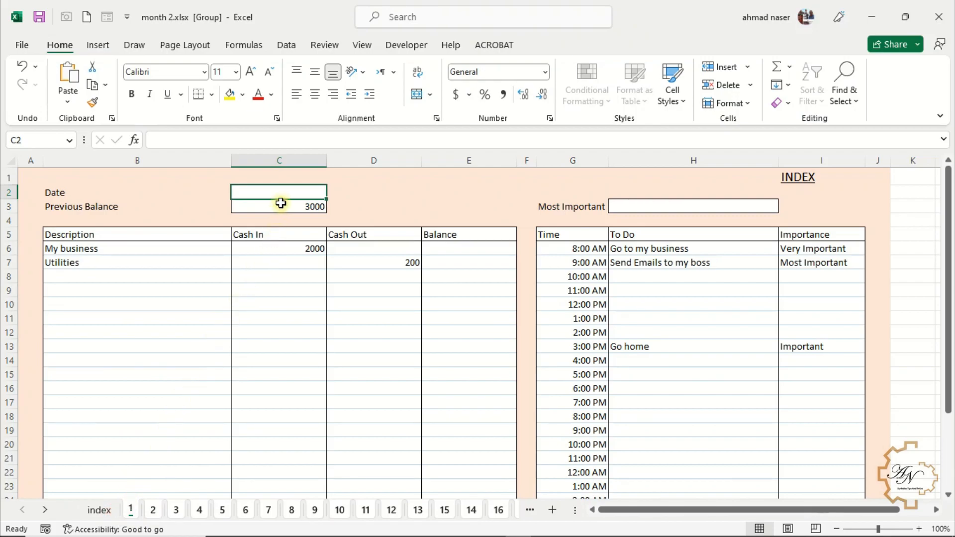
{"action": "type", "text": "=sh"}
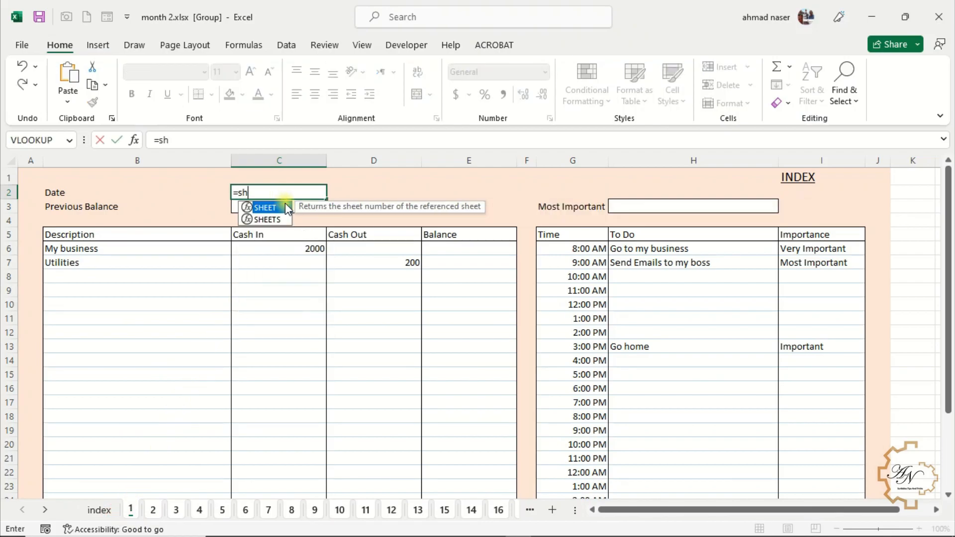
{"action": "double_click", "coordinate": [281, 210]}
{"action": "key", "text": "Return"}
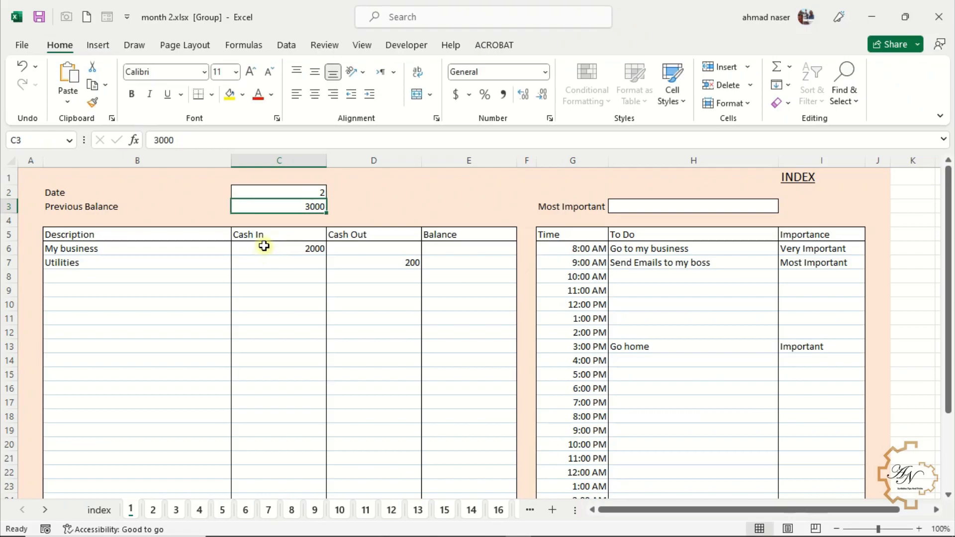
Step: Change the Date cell C2 formula to =SHEET()-1 on the grouped daily sheets
{"action": "left_click", "coordinate": [280, 191]}
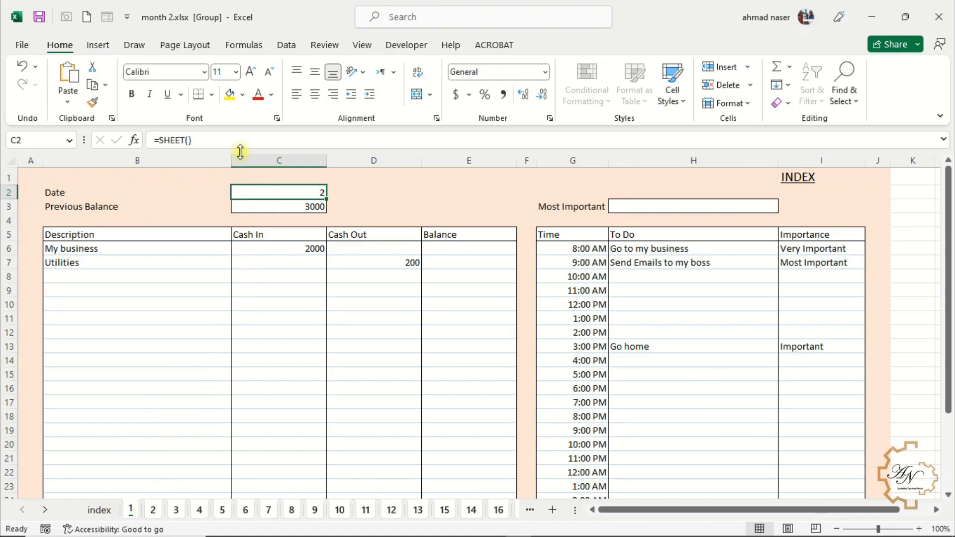
{"action": "left_click", "coordinate": [230, 141]}
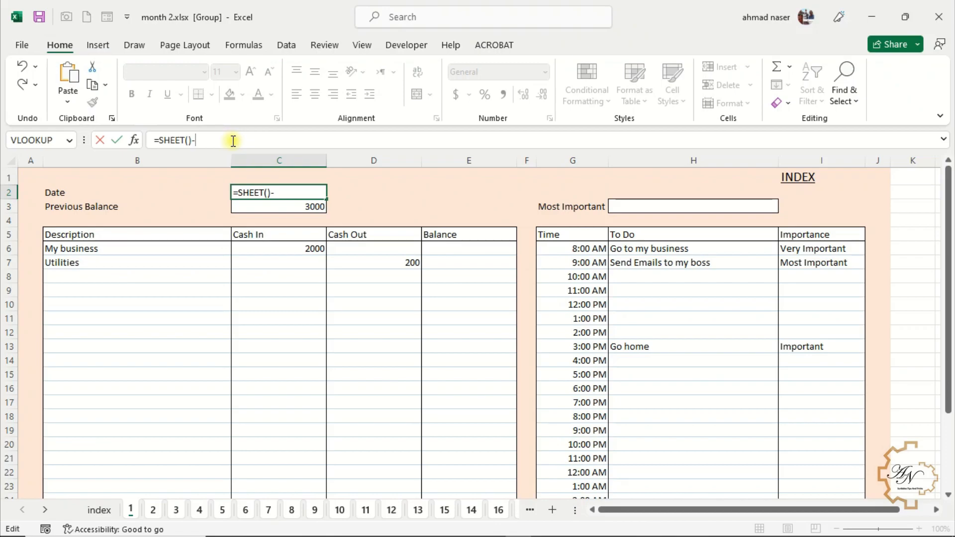
{"action": "key", "text": "Return"}
{"action": "left_click", "coordinate": [262, 194]}
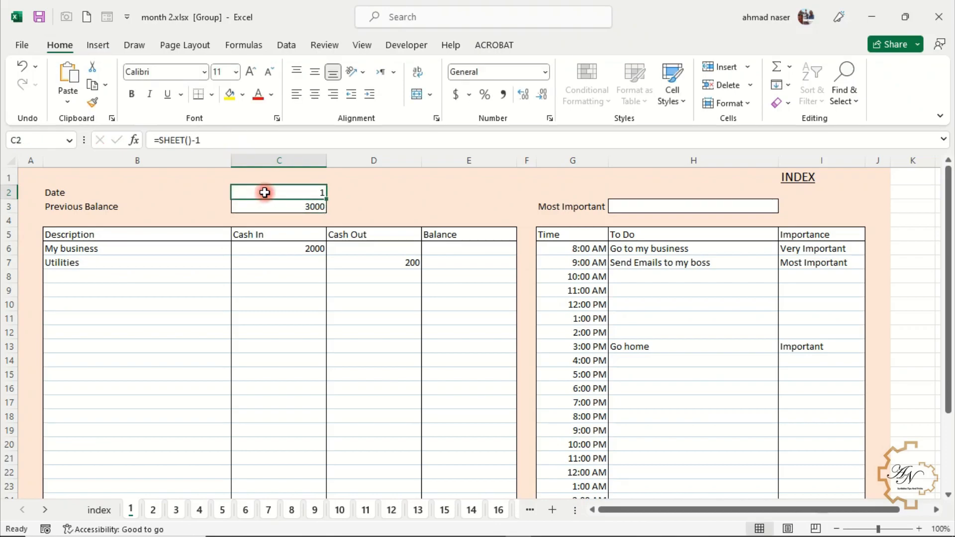
Step: Extend the Date formula in C2 to =DATE(index!A1,index!B1,SHEET()-1), taking year and month from the index sheet
{"action": "left_click", "coordinate": [158, 140]}
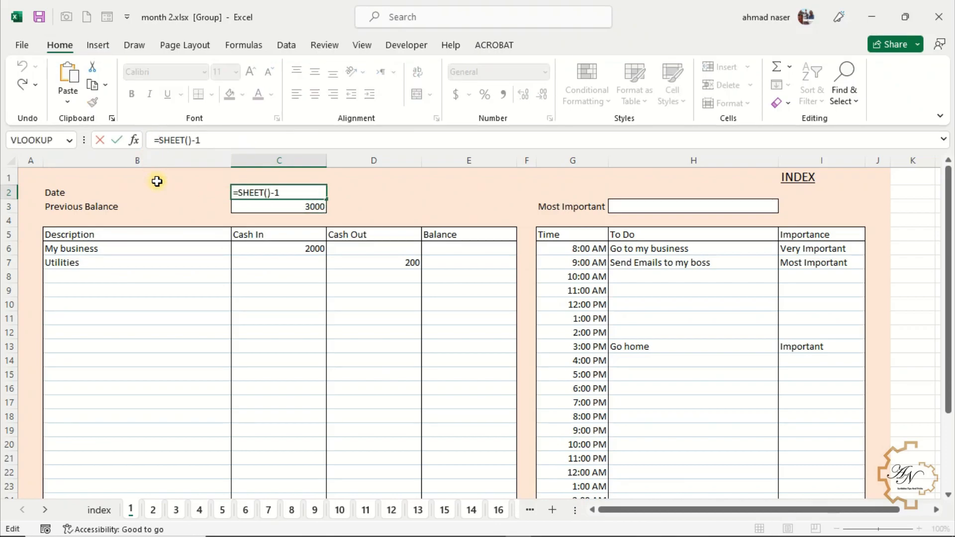
{"action": "type", "text": "DA"}
{"action": "double_click", "coordinate": [183, 159]}
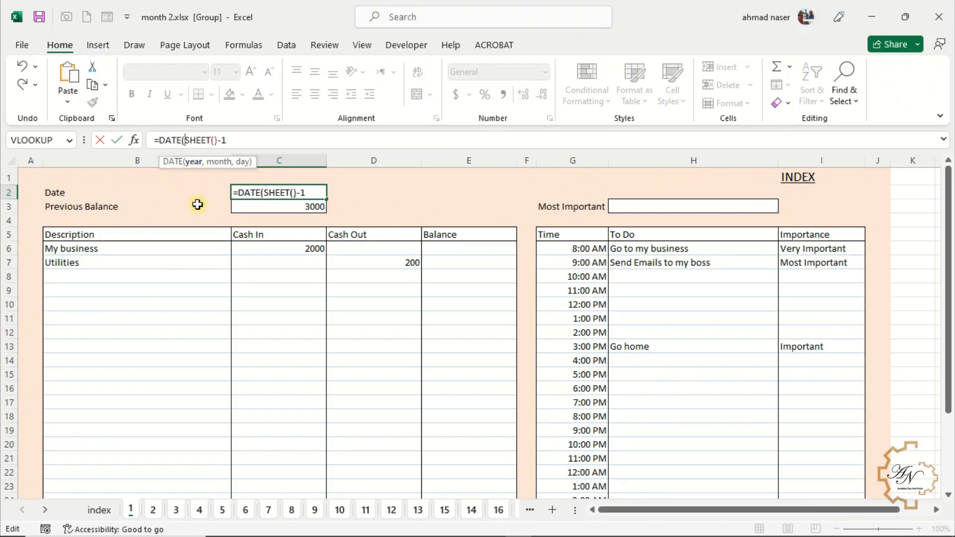
{"action": "left_click", "coordinate": [99, 510]}
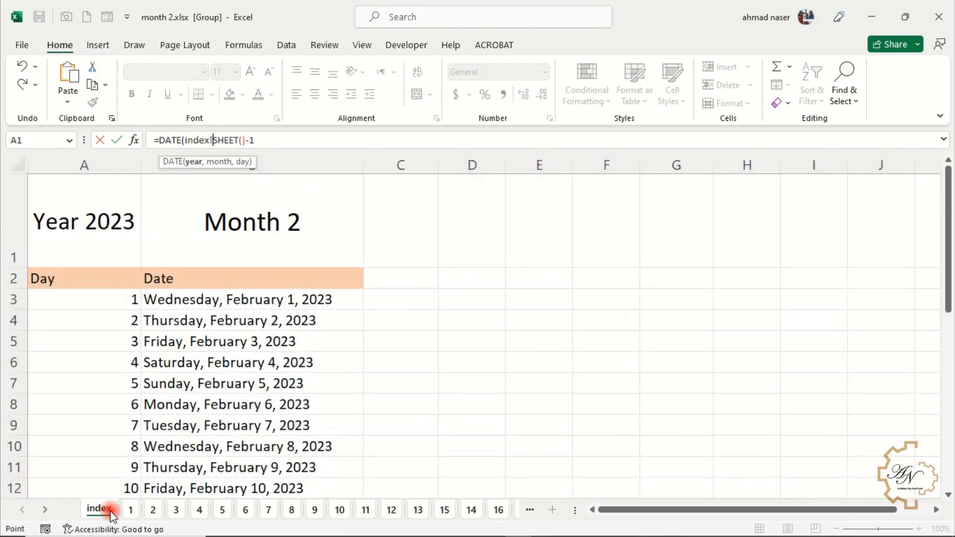
{"action": "left_click", "coordinate": [116, 235]}
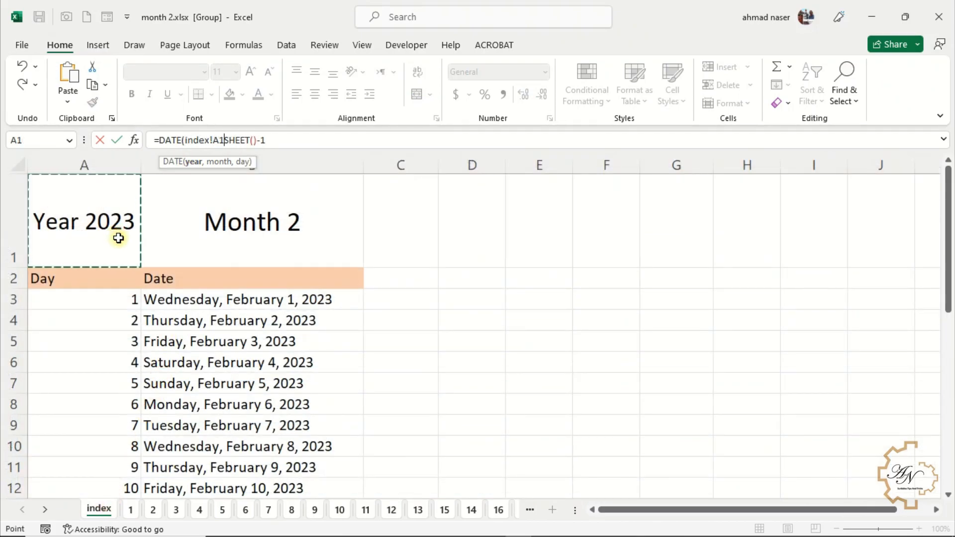
{"action": "type", "text": ","}
{"action": "left_click", "coordinate": [194, 243]}
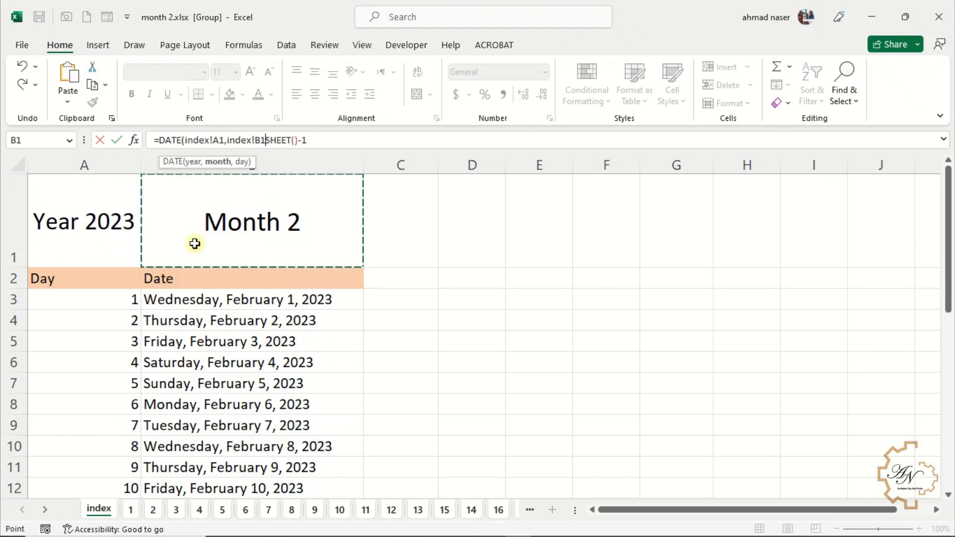
{"action": "type", "text": ","}
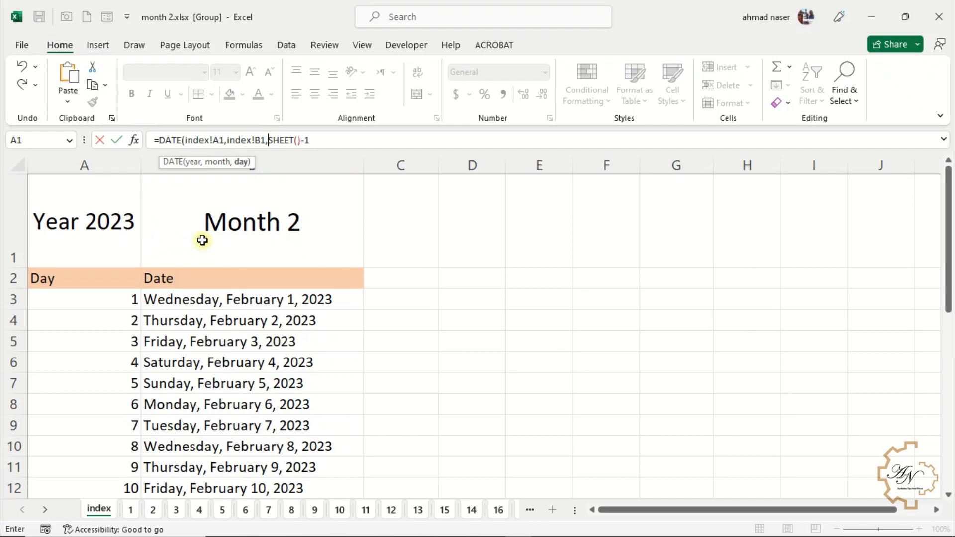
{"action": "key", "text": "Return"}
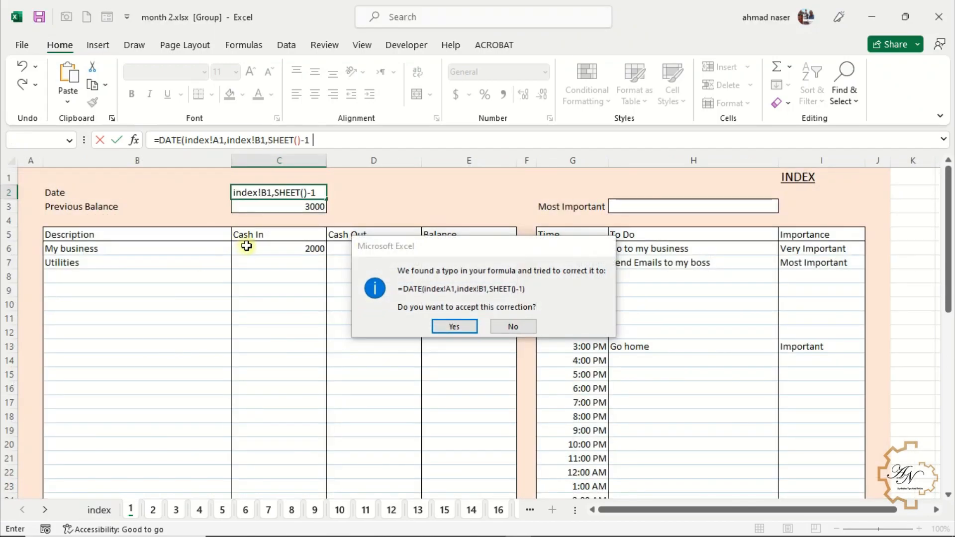
{"action": "key", "text": "Return"}
Step: Format the Date cell C2 as Short Date and check the dates on sheets 2, 3 and 4 before returning to sheet 1
{"action": "left_click", "coordinate": [282, 192]}
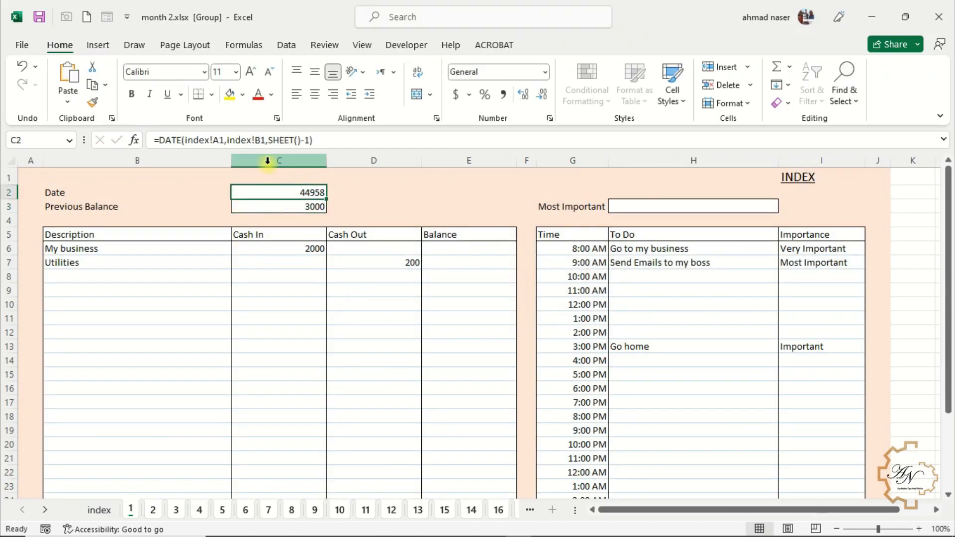
{"action": "left_click", "coordinate": [544, 74]}
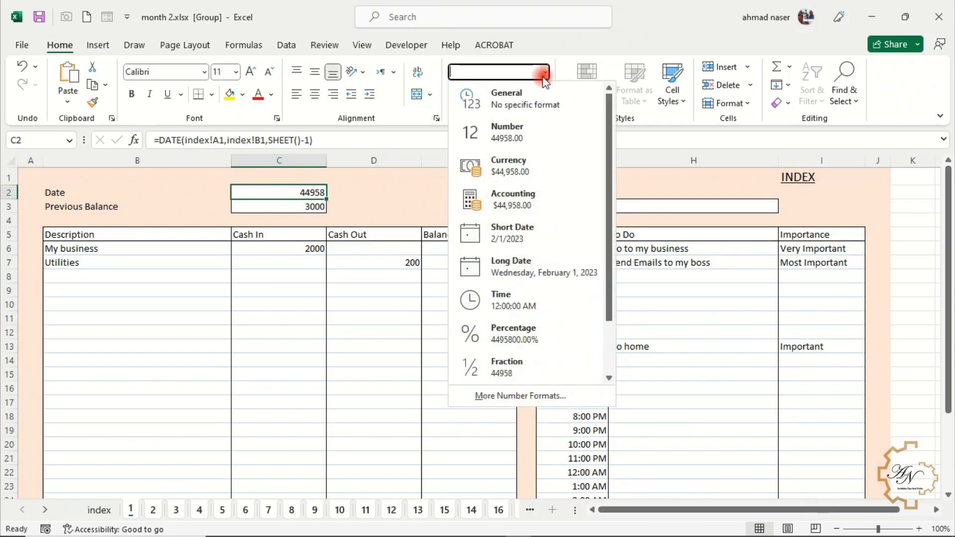
{"action": "left_click", "coordinate": [513, 233]}
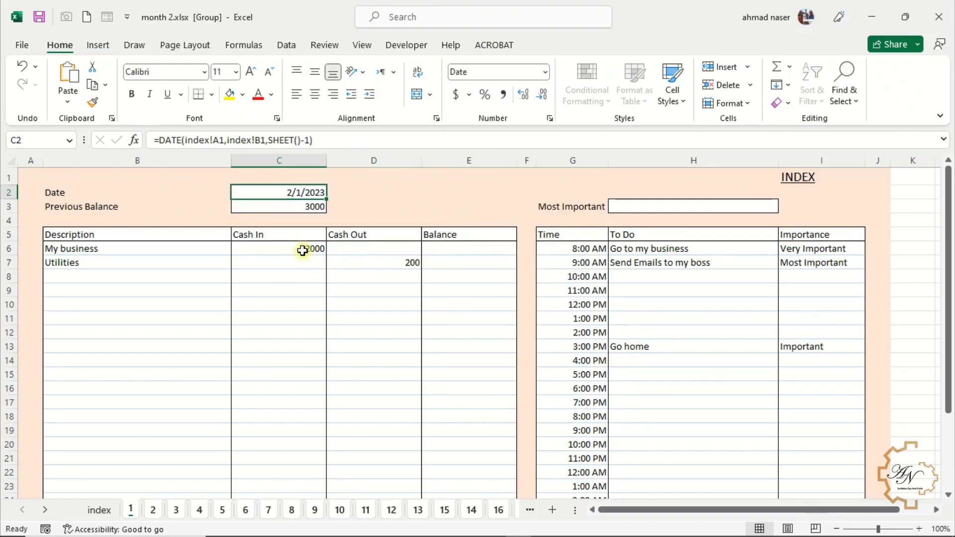
{"action": "left_click", "coordinate": [158, 510]}
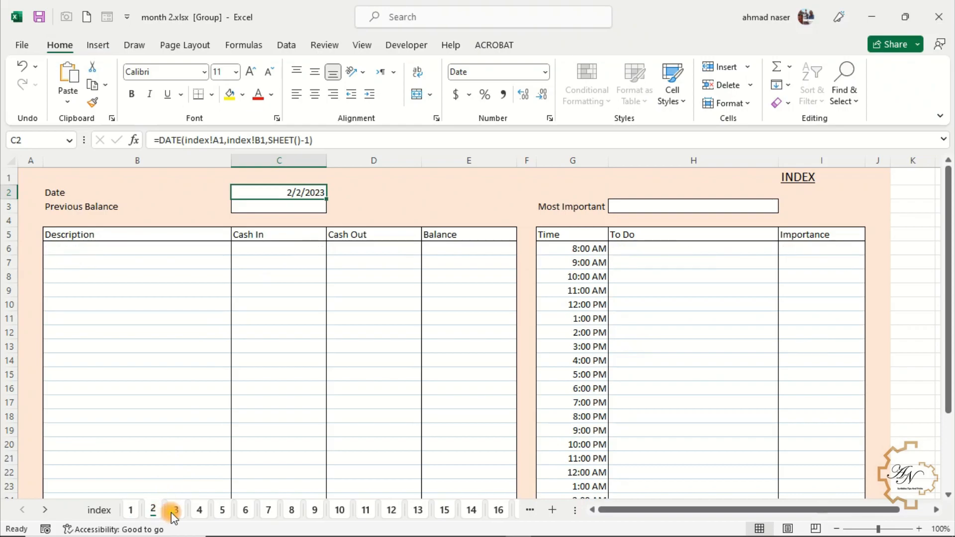
{"action": "left_click", "coordinate": [176, 511]}
{"action": "left_click", "coordinate": [199, 510]}
{"action": "left_click", "coordinate": [131, 510]}
Step: Apply the comma number format without decimals to the Previous Balance cell C3 and the cash table range B6:E29
{"action": "left_click", "coordinate": [301, 206]}
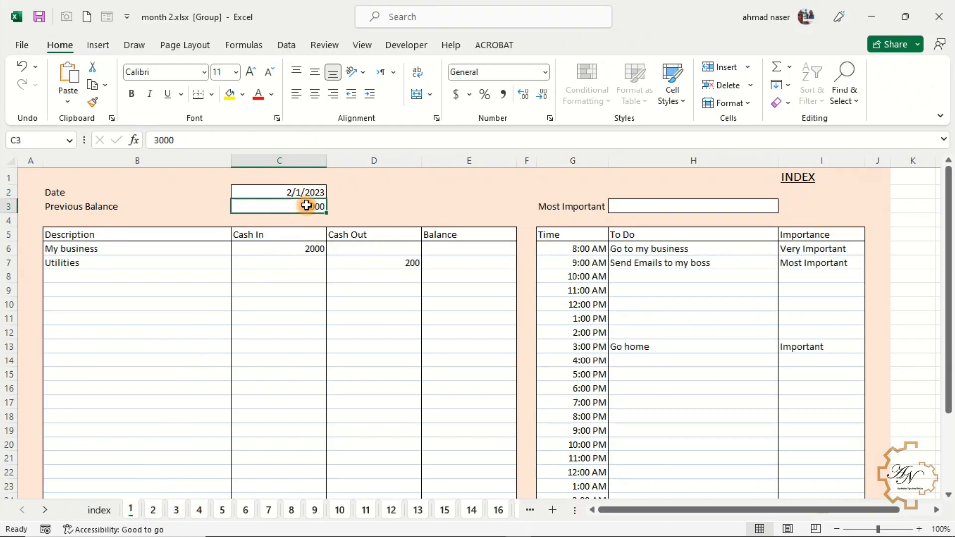
{"action": "double_click", "coordinate": [542, 94]}
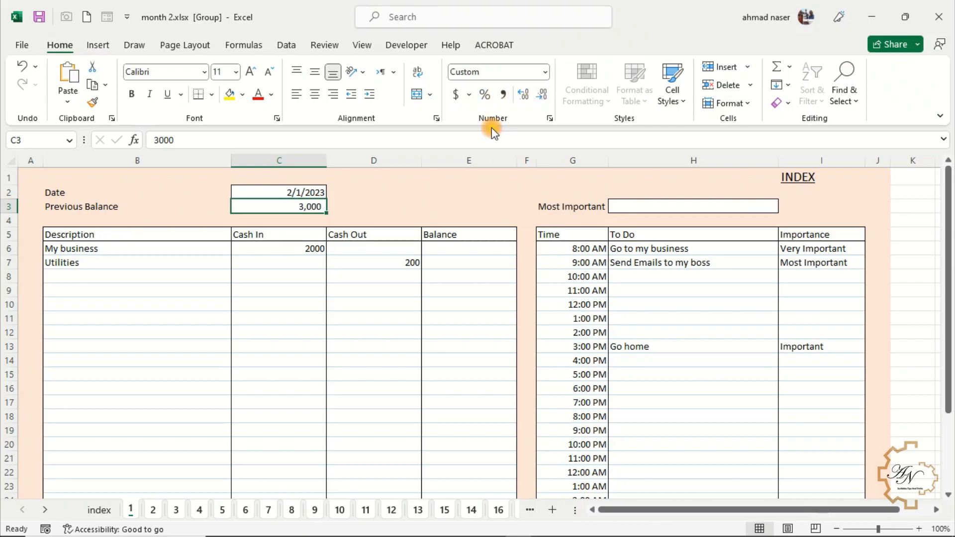
{"action": "left_click_drag", "start_coordinate": [132, 251], "coordinate": [473, 454]}
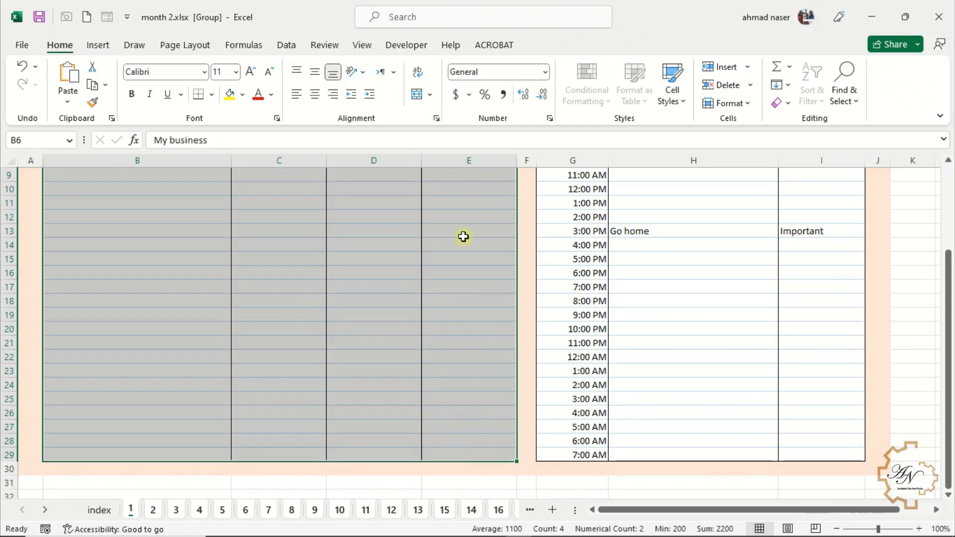
{"action": "left_click", "coordinate": [504, 94]}
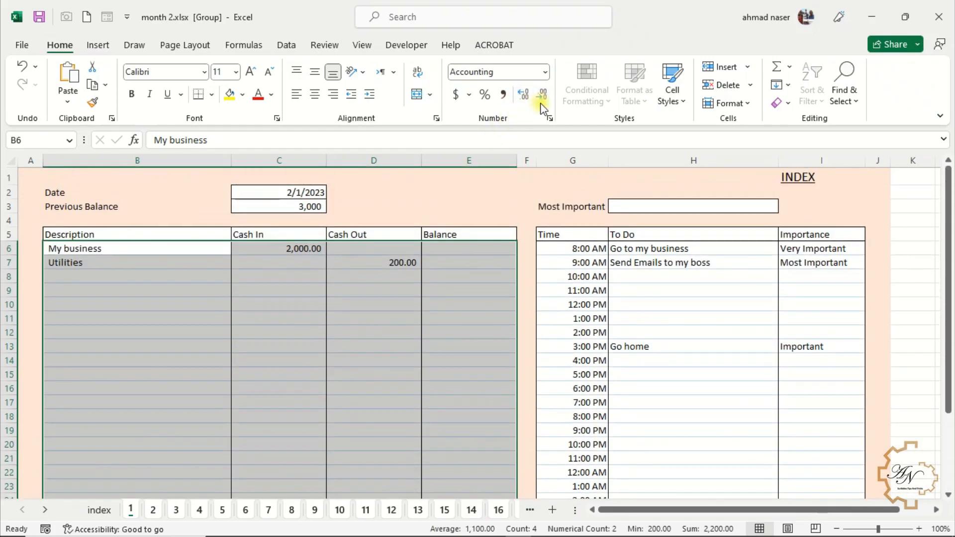
{"action": "left_click", "coordinate": [543, 95]}
{"action": "left_click", "coordinate": [543, 96]}
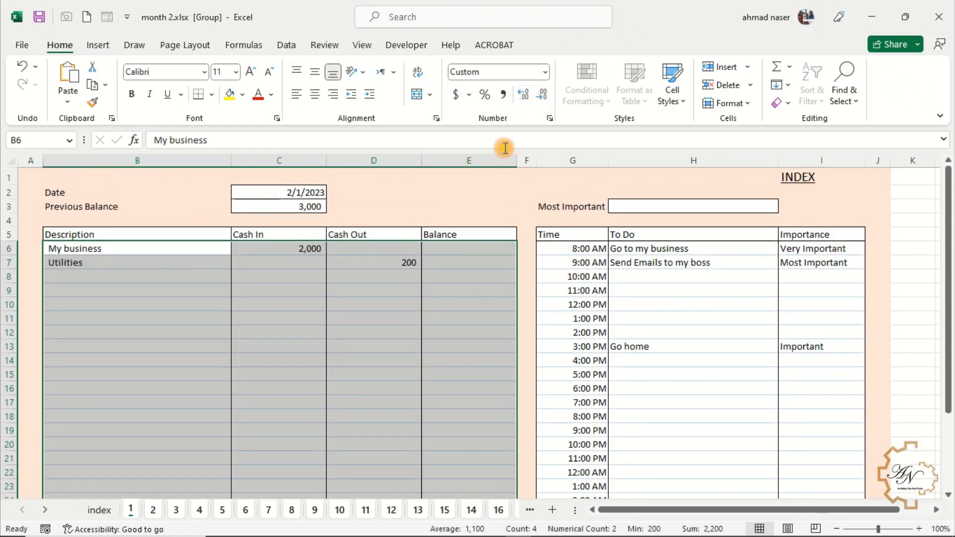
{"action": "left_click", "coordinate": [385, 262]}
{"action": "left_click", "coordinate": [379, 248]}
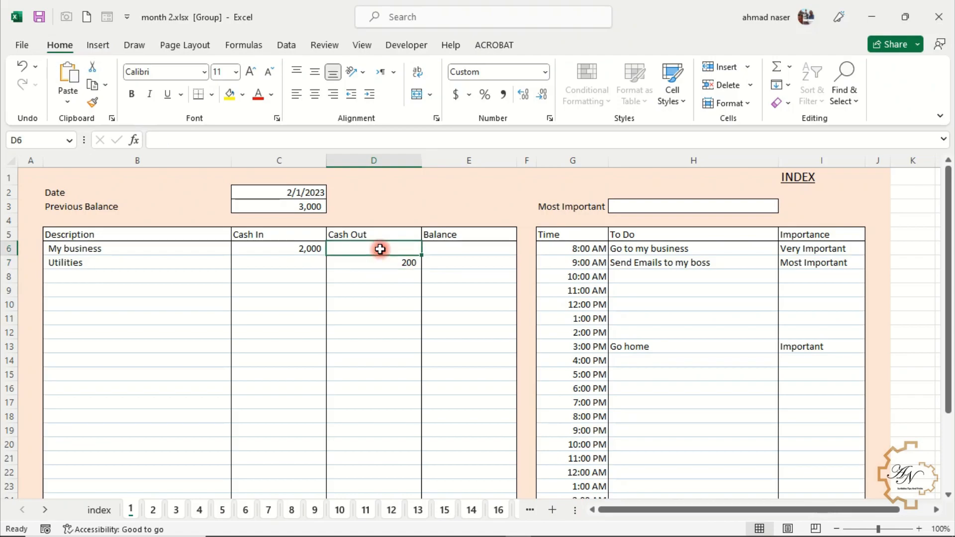
Step: Freeze the panes at cell A6 to lock rows 1 to 5, and check that the headers hold while scrolling
{"action": "left_click", "coordinate": [142, 253]}
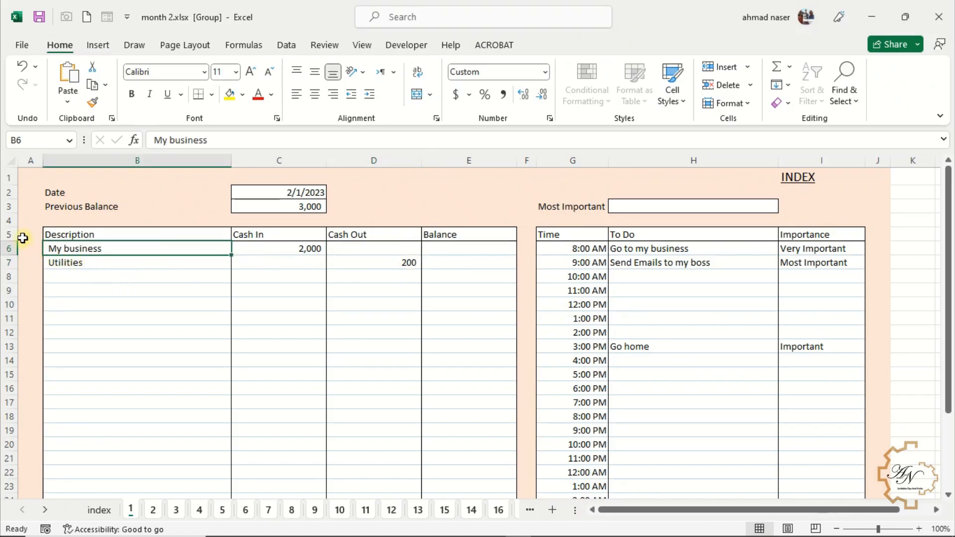
{"action": "left_click", "coordinate": [31, 234]}
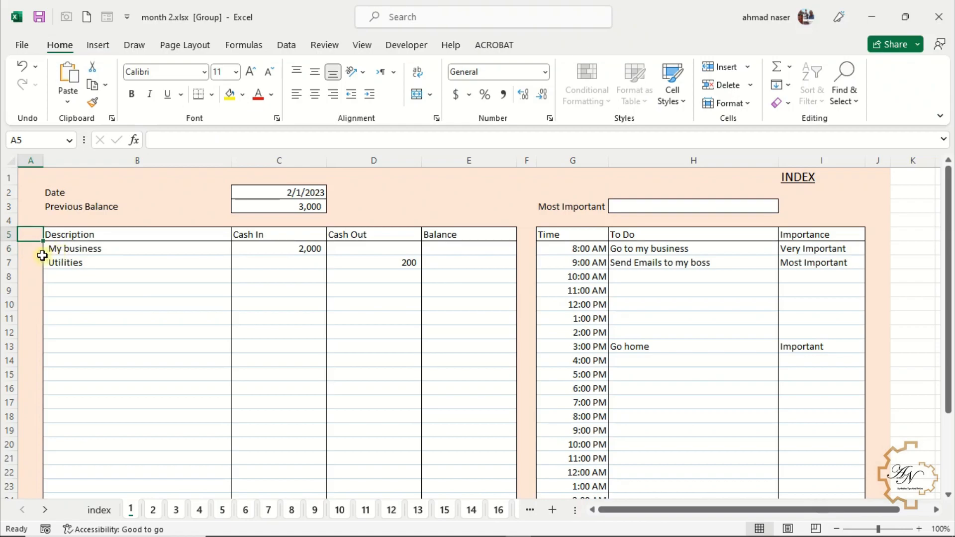
{"action": "left_click", "coordinate": [33, 250]}
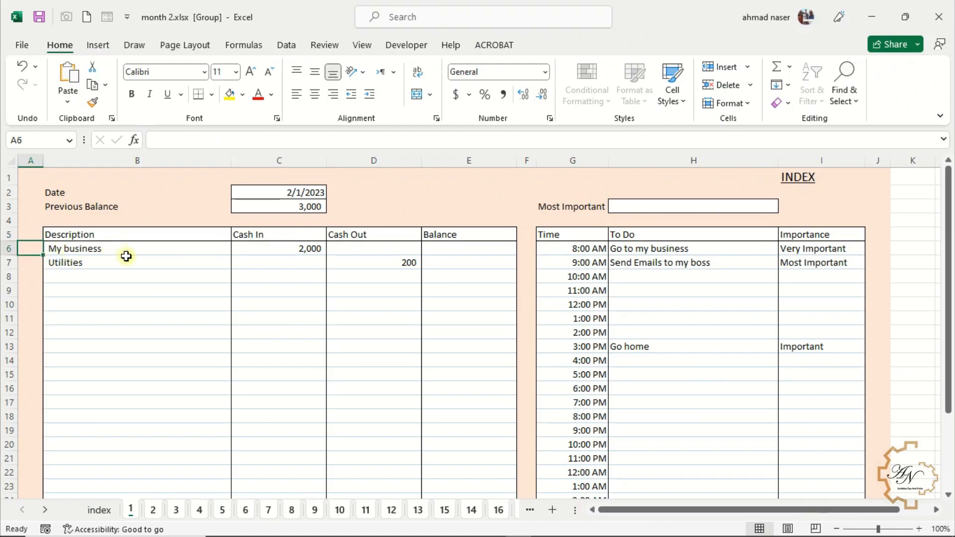
{"action": "left_click", "coordinate": [122, 262]}
{"action": "left_click", "coordinate": [31, 247]}
{"action": "left_click", "coordinate": [361, 46]}
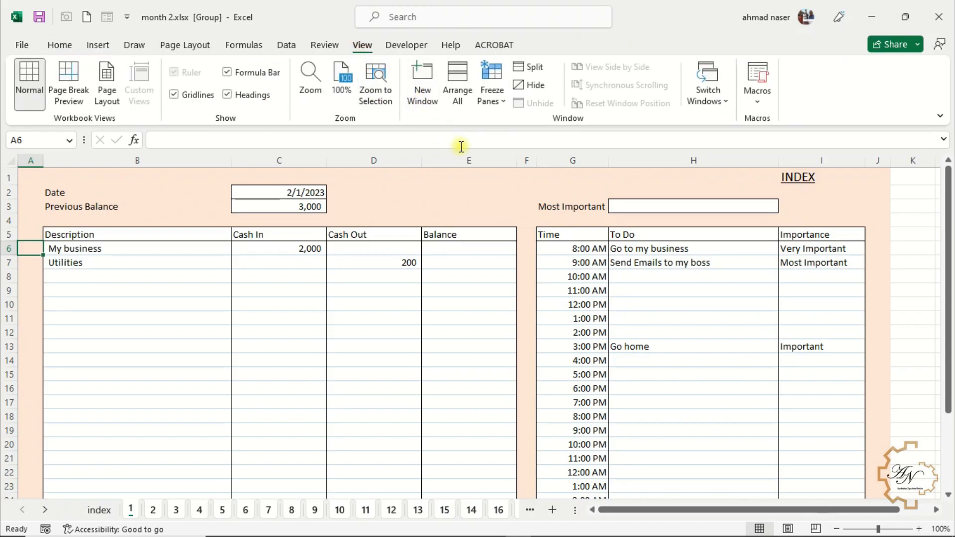
{"action": "left_click", "coordinate": [493, 102]}
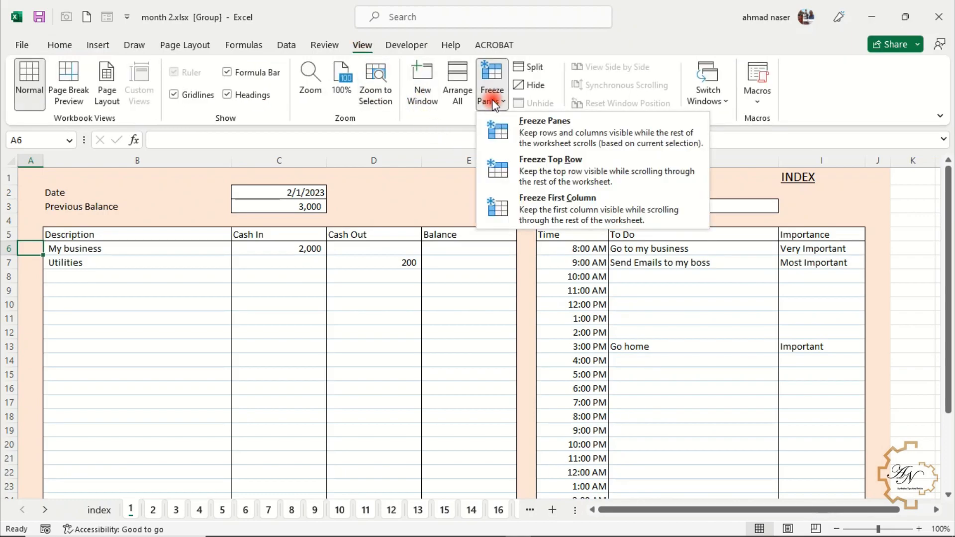
{"action": "left_click", "coordinate": [517, 121]}
{"action": "scroll", "coordinate": [214, 270], "scroll_direction": "down", "scroll_amount": 3}
{"action": "scroll", "coordinate": [213, 268], "scroll_direction": "up", "scroll_amount": 3}
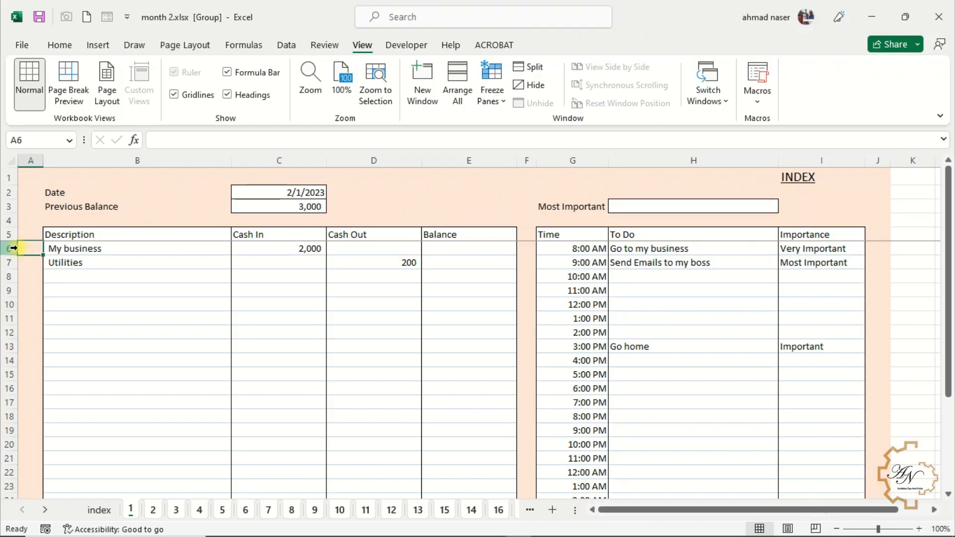
{"action": "scroll", "coordinate": [30, 259], "scroll_direction": "down", "scroll_amount": 1}
{"action": "scroll", "coordinate": [30, 259], "scroll_direction": "up", "scroll_amount": 1}
{"action": "scroll", "coordinate": [97, 267], "scroll_direction": "down", "scroll_amount": 4}
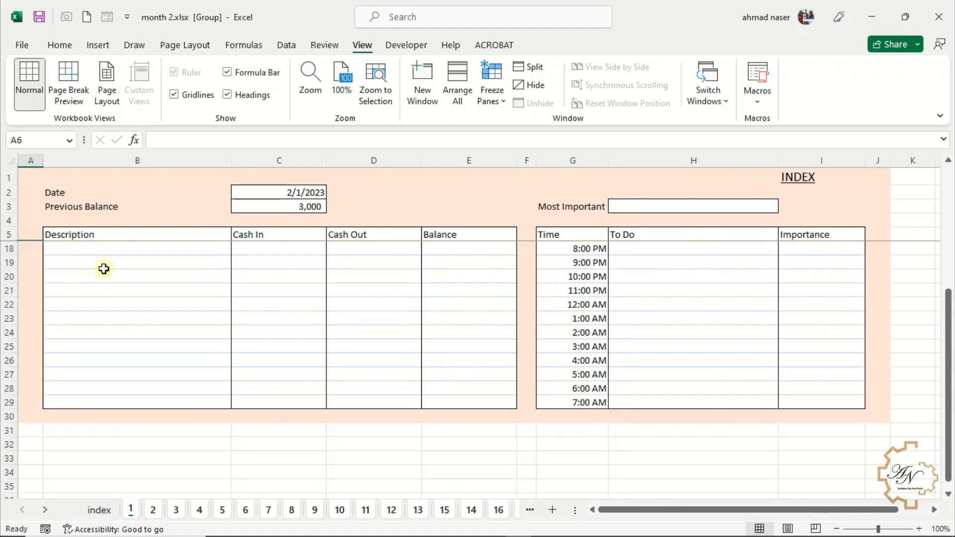
{"action": "scroll", "coordinate": [119, 276], "scroll_direction": "up", "scroll_amount": 4}
Step: Label B29 Total in bold and sum Cash In with =SUM(C6:C28) in C29, filling the formula across to Cash Out in D29
{"action": "scroll", "coordinate": [169, 323], "scroll_direction": "down", "scroll_amount": 4}
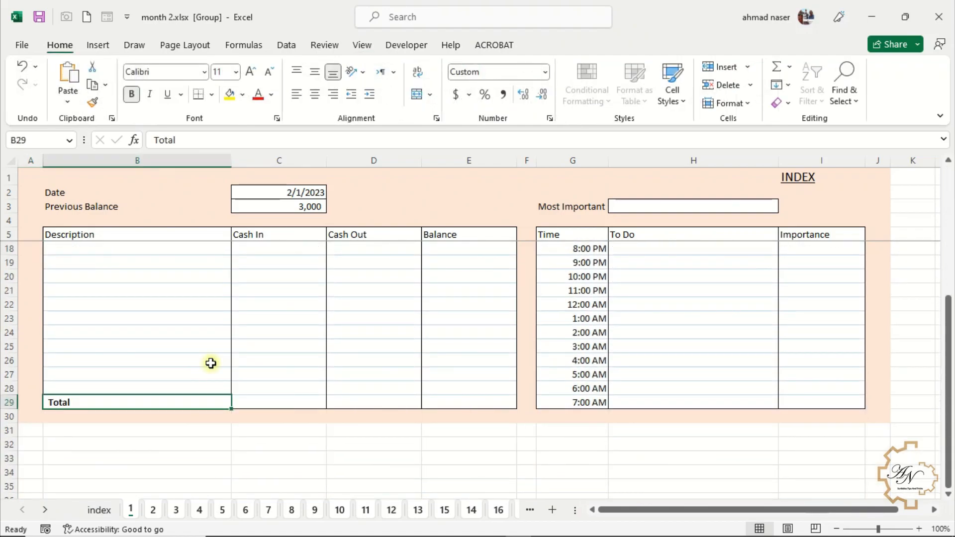
{"action": "left_click", "coordinate": [261, 399]}
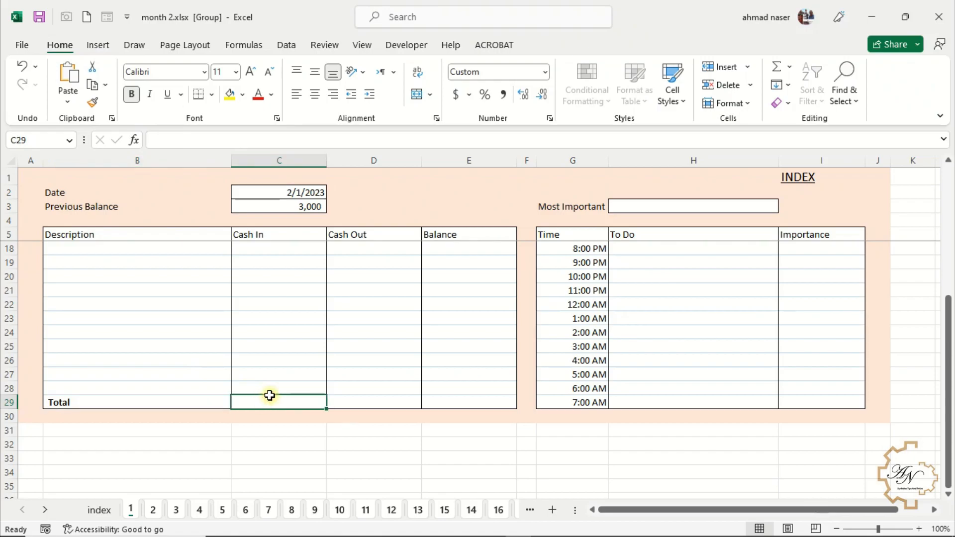
{"action": "left_click", "coordinate": [776, 68]}
{"action": "scroll", "coordinate": [298, 289], "scroll_direction": "up", "scroll_amount": 4}
{"action": "scroll", "coordinate": [298, 289], "scroll_direction": "down", "scroll_amount": 4}
{"action": "key", "text": "ctrl+Return"}
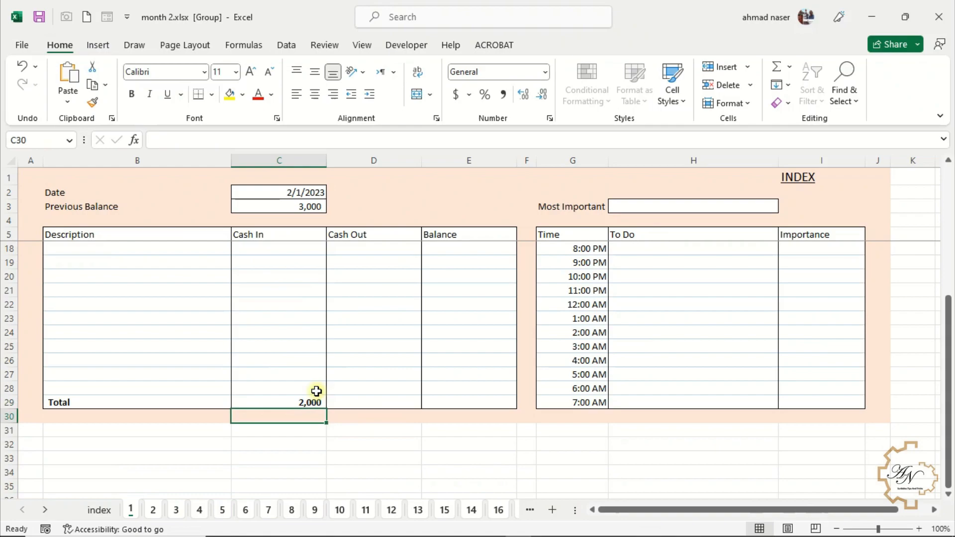
{"action": "left_click_drag", "start_coordinate": [322, 404], "coordinate": [398, 402]}
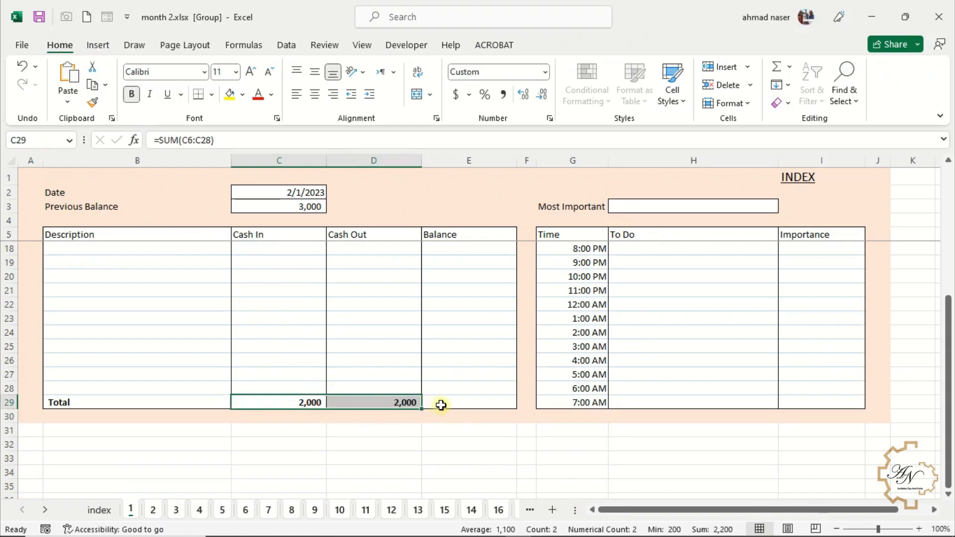
Step: Enter the formula =C3+C29-D29 in the Total row's Balance cell E29
{"action": "left_click", "coordinate": [443, 404]}
{"action": "type", "text": "="}
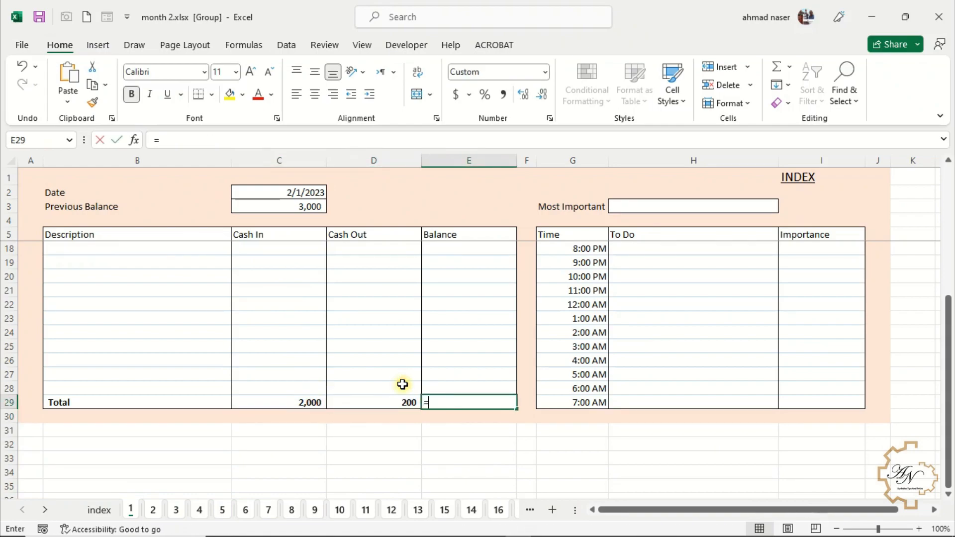
{"action": "left_click", "coordinate": [305, 209]}
{"action": "type", "text": "+"}
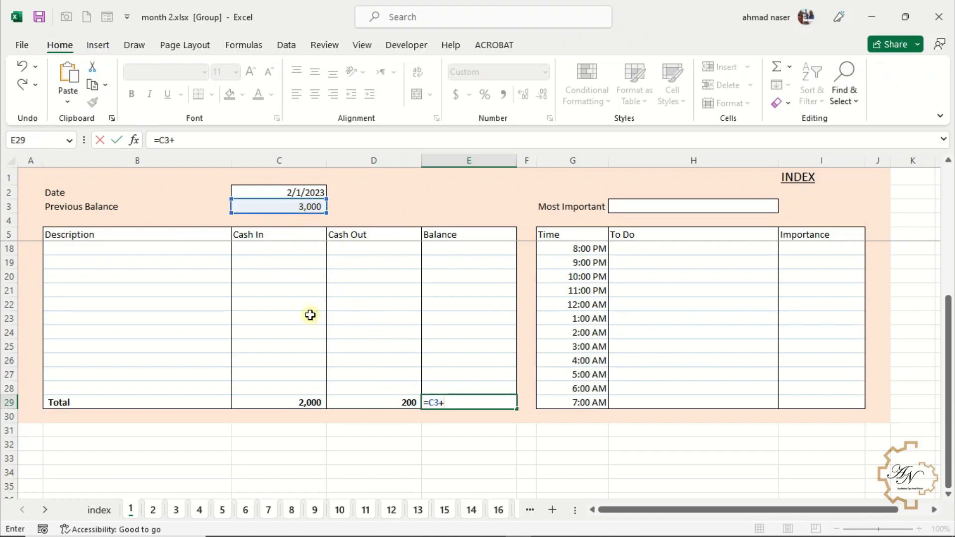
{"action": "left_click", "coordinate": [282, 399]}
{"action": "type", "text": "-"}
{"action": "left_click", "coordinate": [347, 402]}
{"action": "key", "text": "Return"}
Step: Enter the formula =C3+C6-D6 in the first Balance cell E6 of the cash table
{"action": "scroll", "coordinate": [452, 367], "scroll_direction": "up", "scroll_amount": 4}
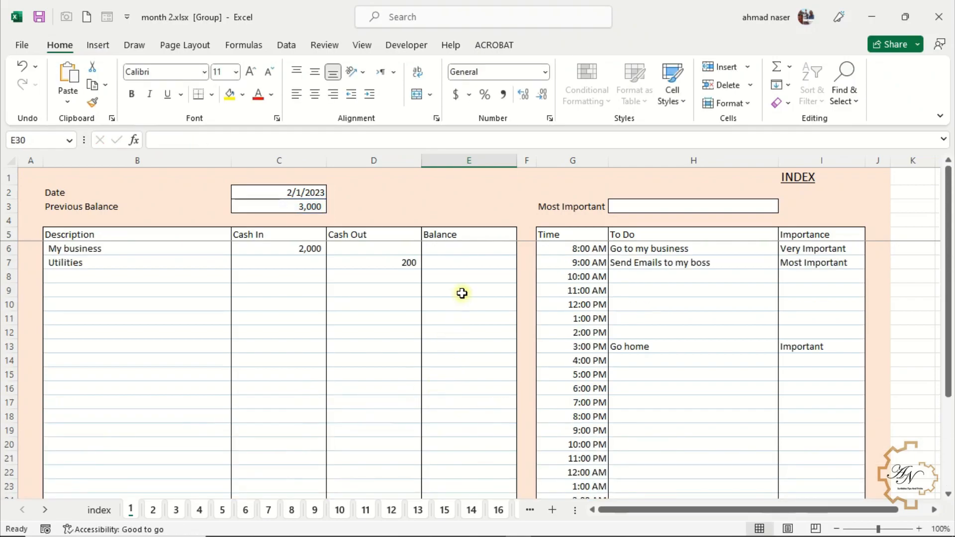
{"action": "left_click", "coordinate": [463, 250]}
{"action": "type", "text": "="}
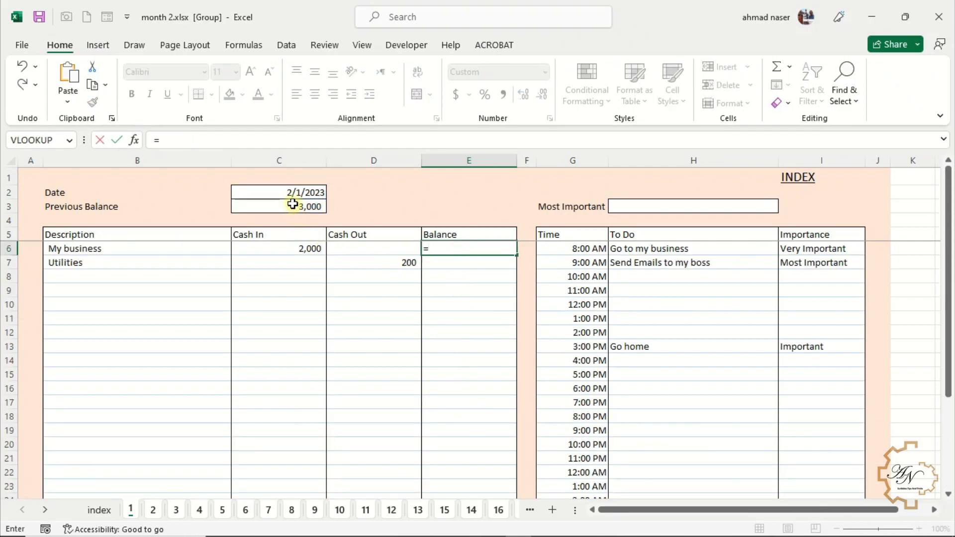
{"action": "left_click", "coordinate": [291, 209]}
{"action": "type", "text": "+"}
{"action": "left_click", "coordinate": [300, 252]}
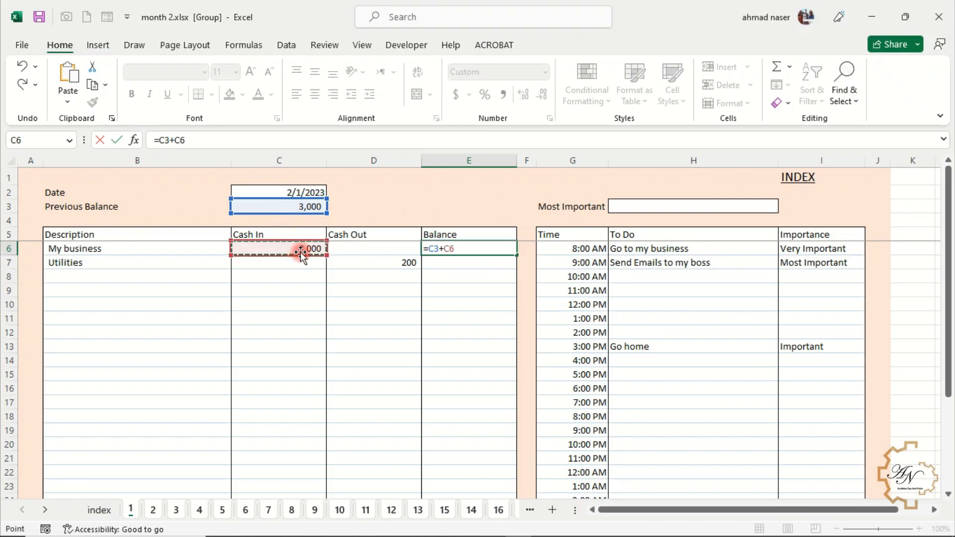
{"action": "type", "text": "-"}
{"action": "left_click", "coordinate": [352, 250]}
{"action": "key", "text": "Return"}
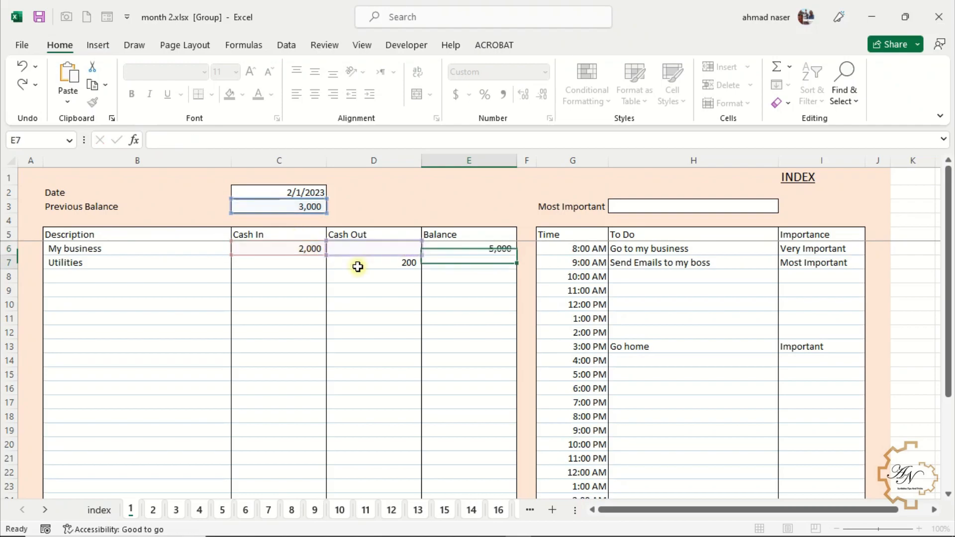
Step: Enter the running balance formula =E6+C7-D7 in E7 and fill it down the Balance column to row 28
{"action": "type", "text": "="}
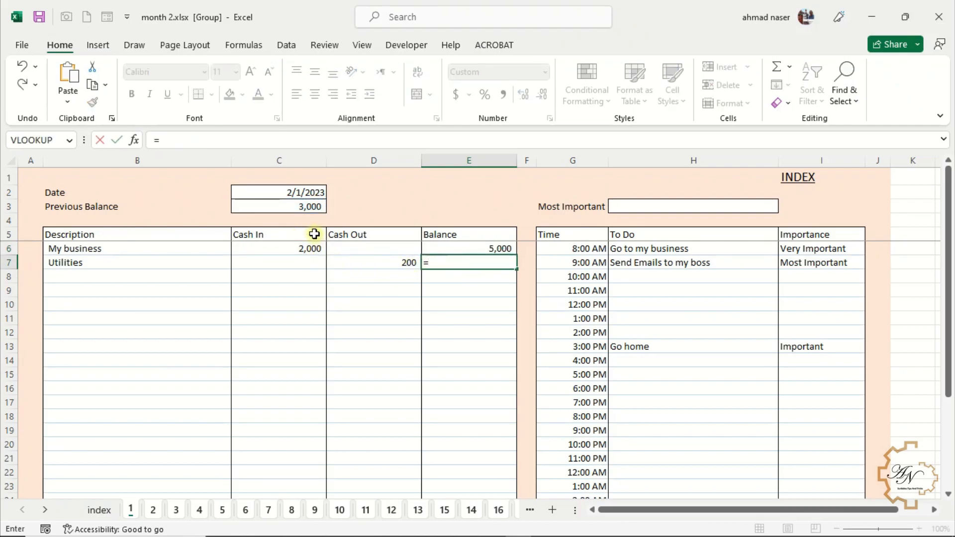
{"action": "left_click", "coordinate": [438, 249]}
{"action": "type", "text": "+"}
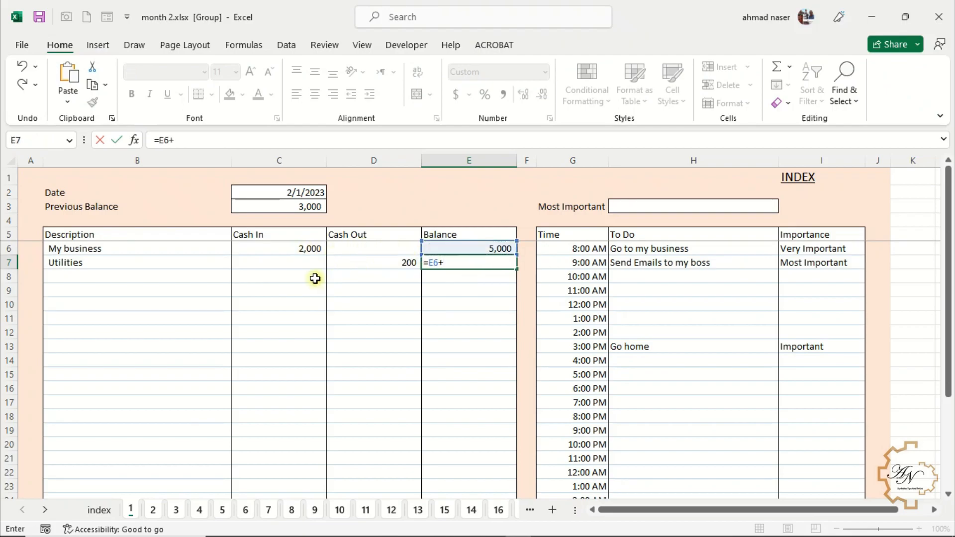
{"action": "left_click", "coordinate": [300, 263]}
{"action": "type", "text": "-"}
{"action": "left_click", "coordinate": [366, 262]}
{"action": "key", "text": "Return"}
{"action": "left_click", "coordinate": [455, 264]}
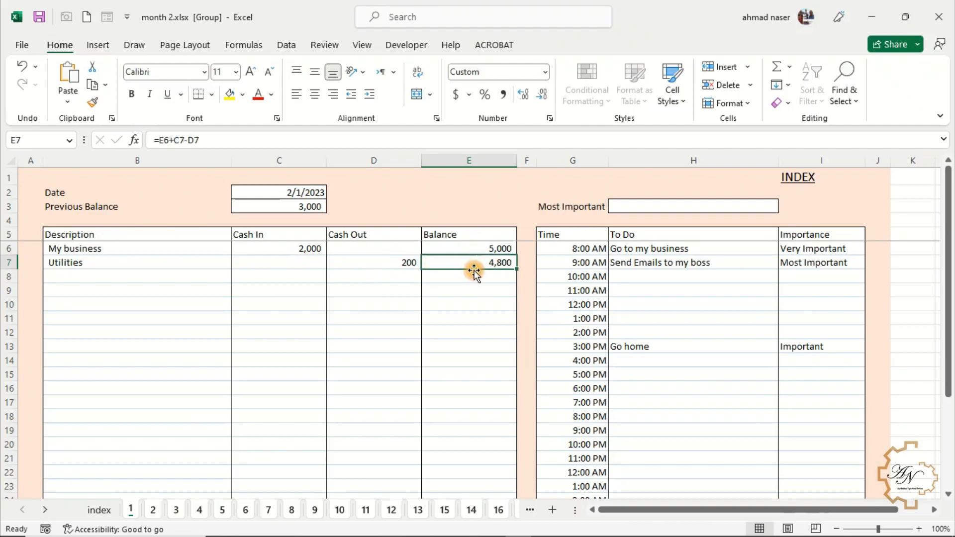
{"action": "left_click_drag", "start_coordinate": [517, 269], "coordinate": [518, 477]}
{"action": "scroll", "coordinate": [479, 372], "scroll_direction": "up", "scroll_amount": 2}
Step: Change the formula in E7 to =IF(B7=0,"",E6+C7-D7) and fill it down the Balance column to row 28
{"action": "left_click", "coordinate": [478, 262]}
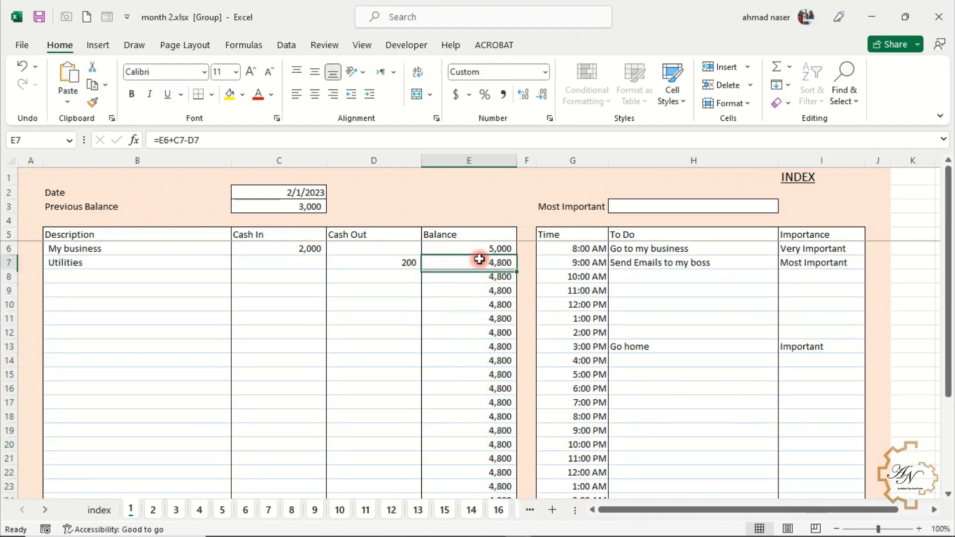
{"action": "left_click", "coordinate": [154, 140]}
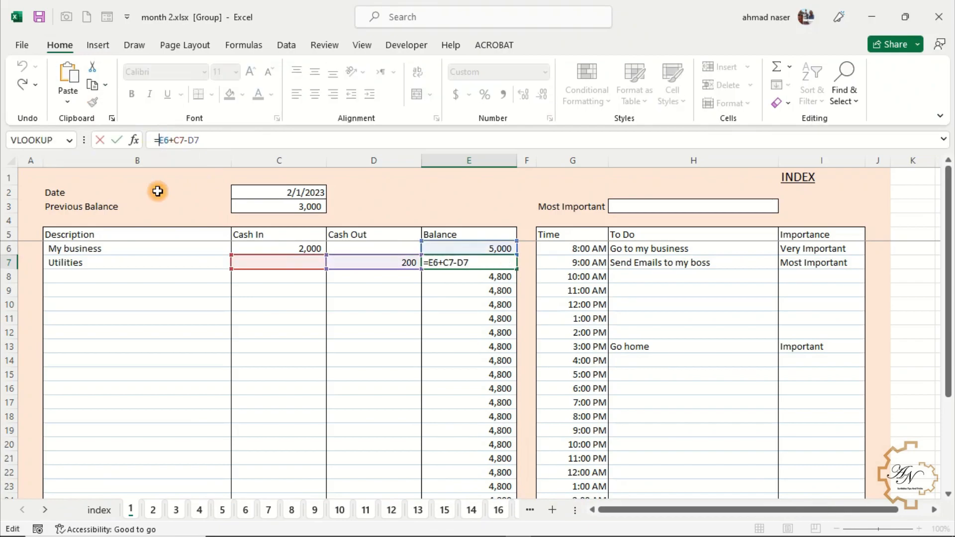
{"action": "type", "text": "if"}
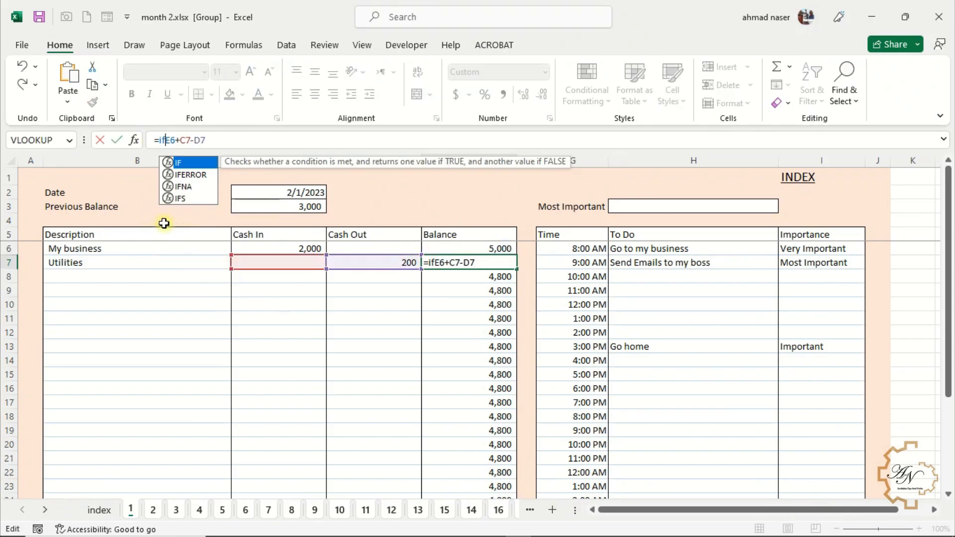
{"action": "double_click", "coordinate": [179, 162]}
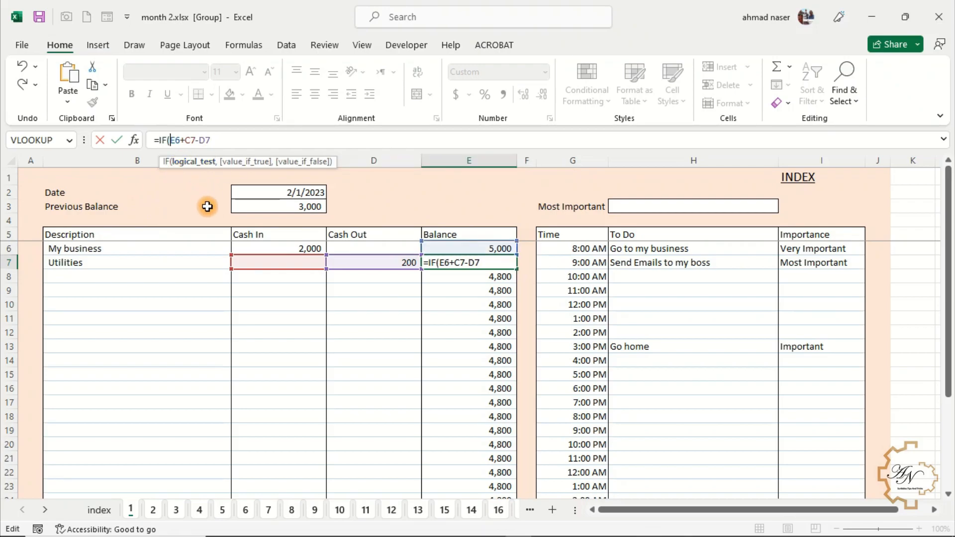
{"action": "left_click", "coordinate": [159, 262]}
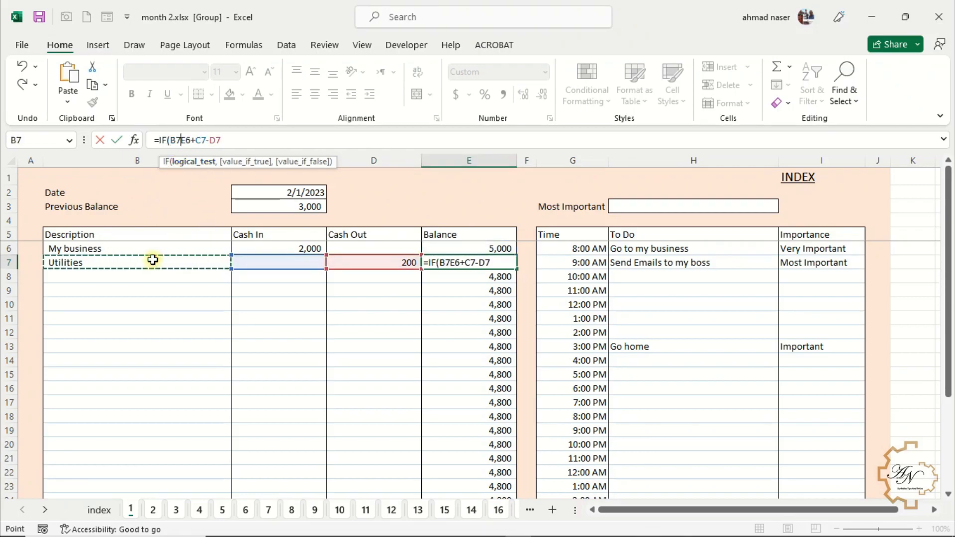
{"action": "type", "text": "="}
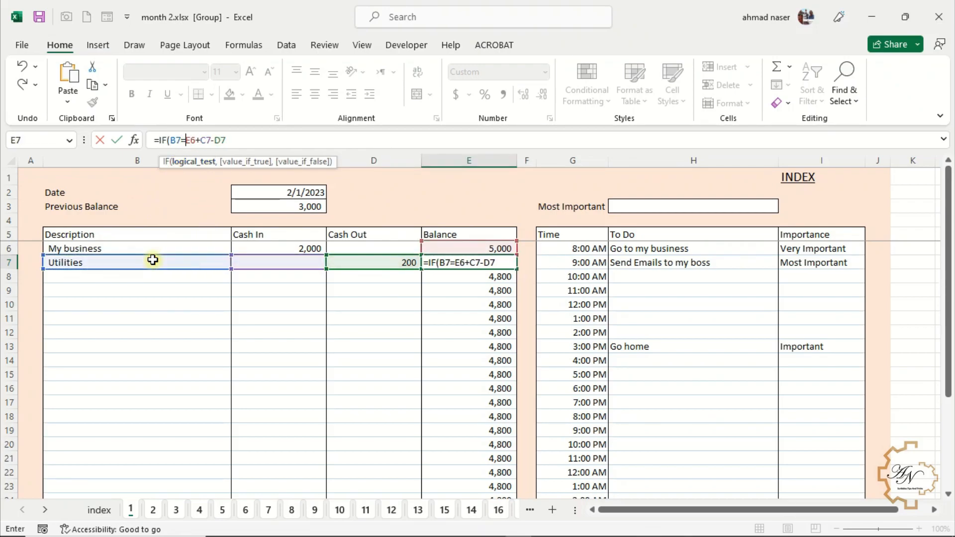
{"action": "type", "text": "0,"}
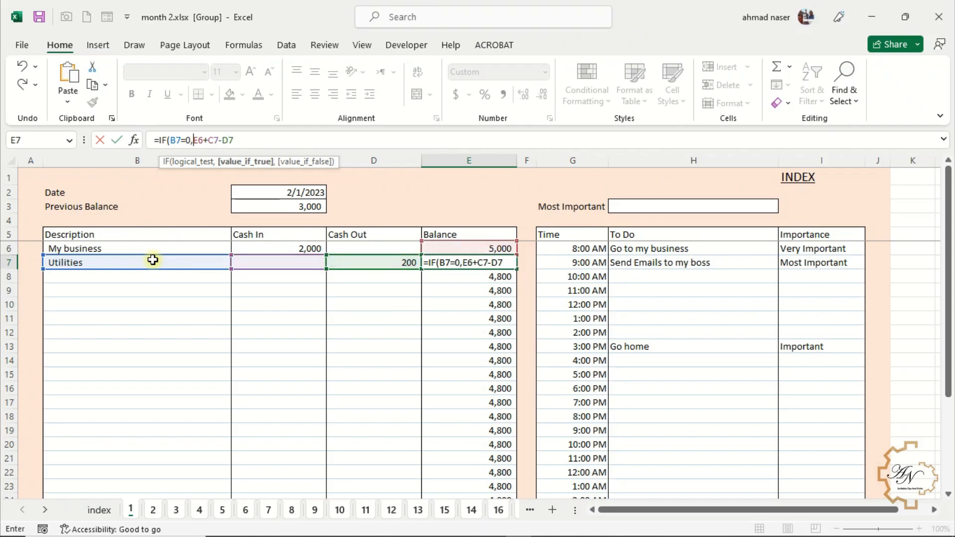
{"action": "type", "text": "\"\","}
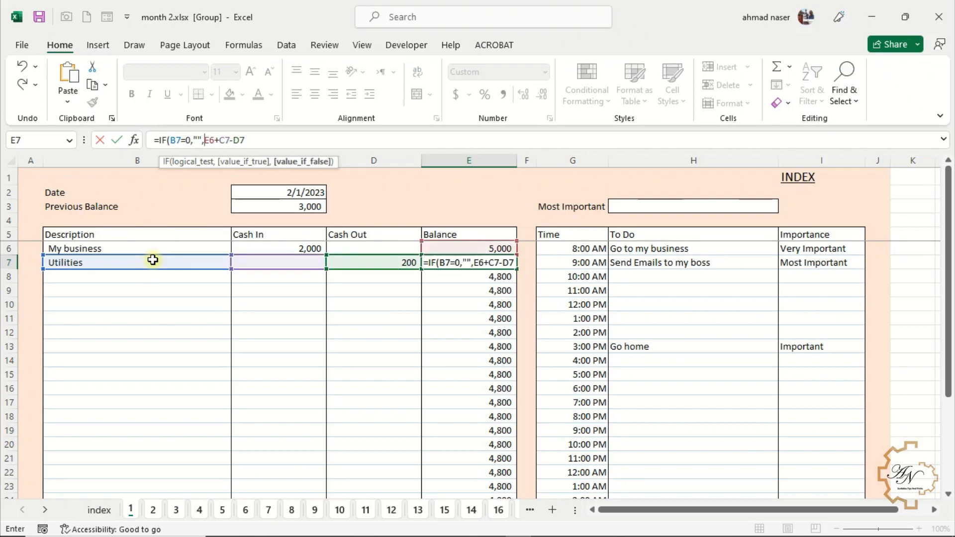
{"action": "key", "text": "Return"}
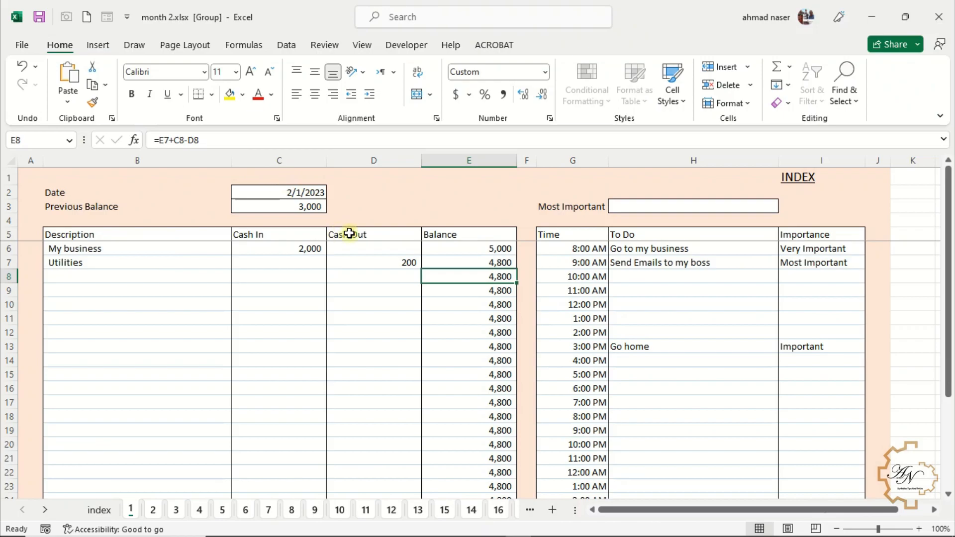
{"action": "left_click", "coordinate": [447, 262]}
{"action": "double_click", "coordinate": [516, 269]}
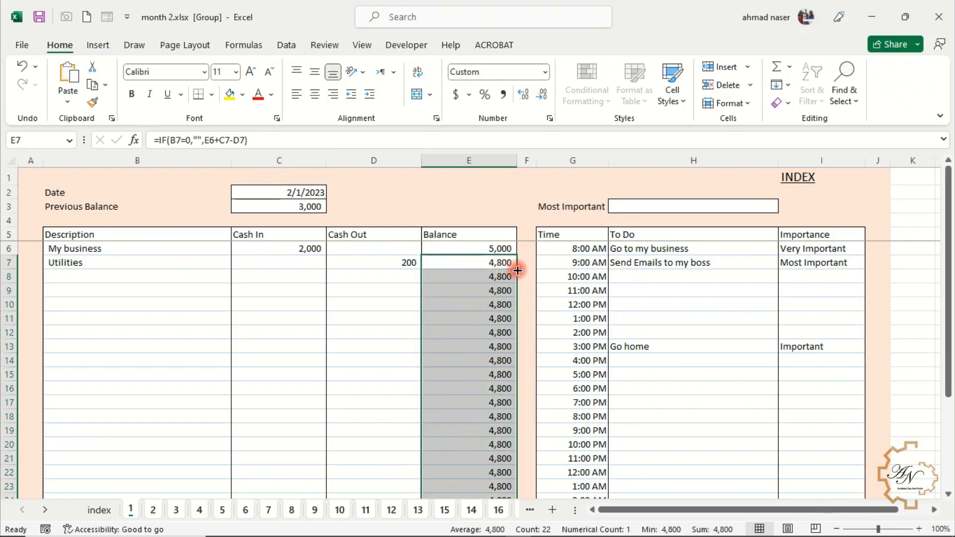
{"action": "scroll", "coordinate": [498, 275], "scroll_direction": "down", "scroll_amount": 4}
{"action": "scroll", "coordinate": [492, 277], "scroll_direction": "up", "scroll_amount": 4}
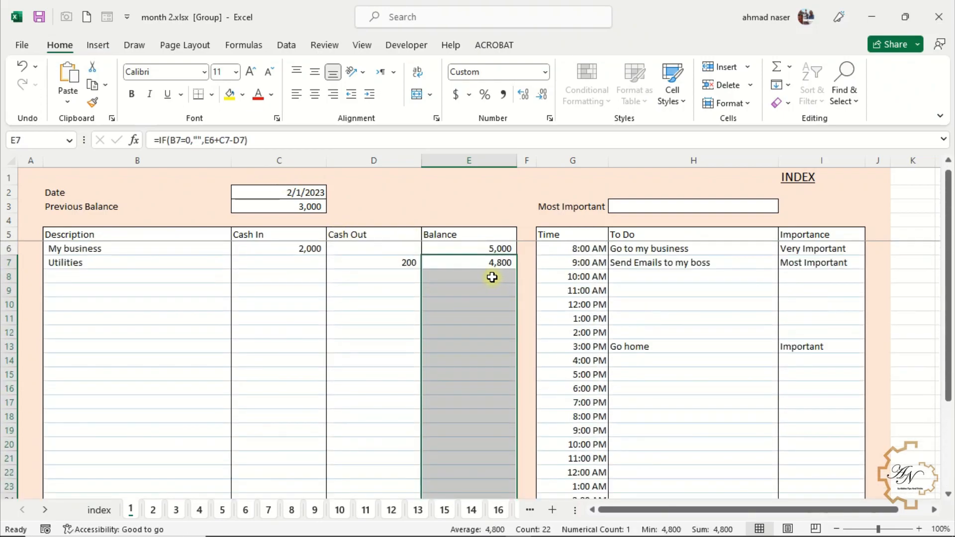
{"action": "left_click", "coordinate": [490, 263]}
Step: Check the Previous Balance cell C3 on sheets 1, 2 and 3, returning to sheet 1
{"action": "left_click", "coordinate": [298, 207]}
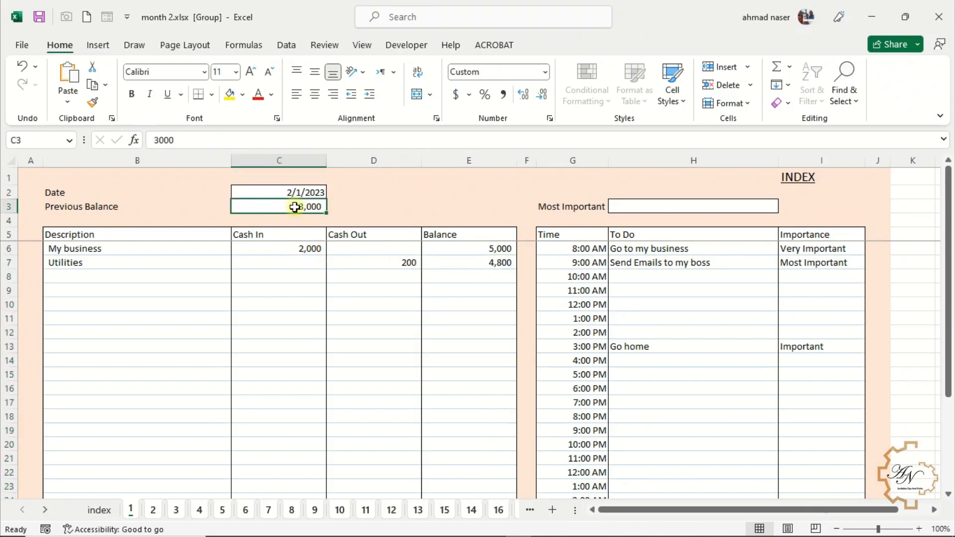
{"action": "left_click", "coordinate": [156, 511]}
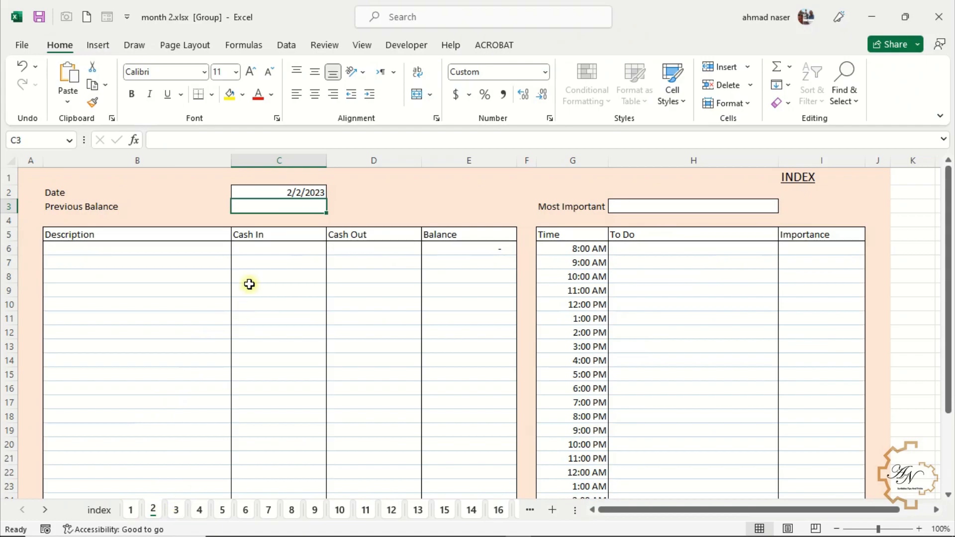
{"action": "left_click", "coordinate": [177, 509]}
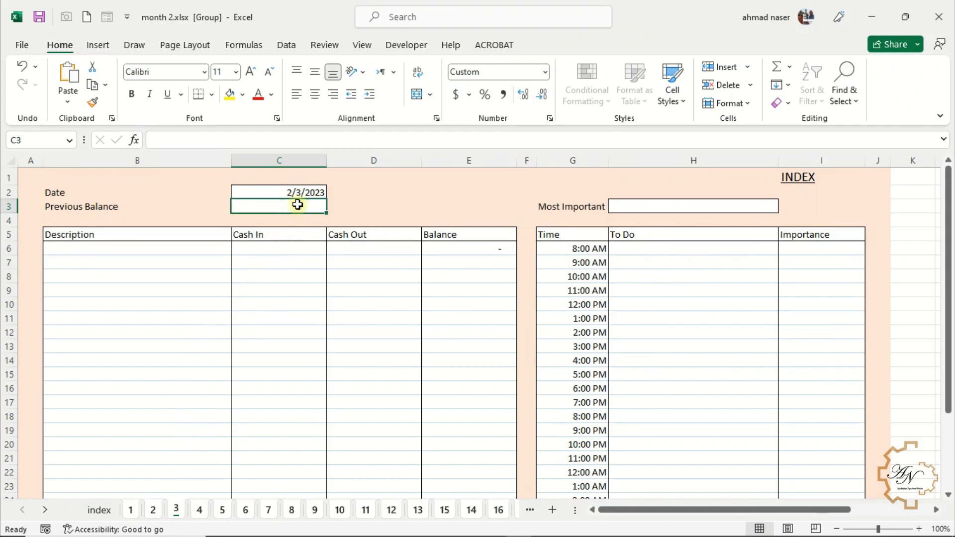
{"action": "left_click", "coordinate": [135, 511]}
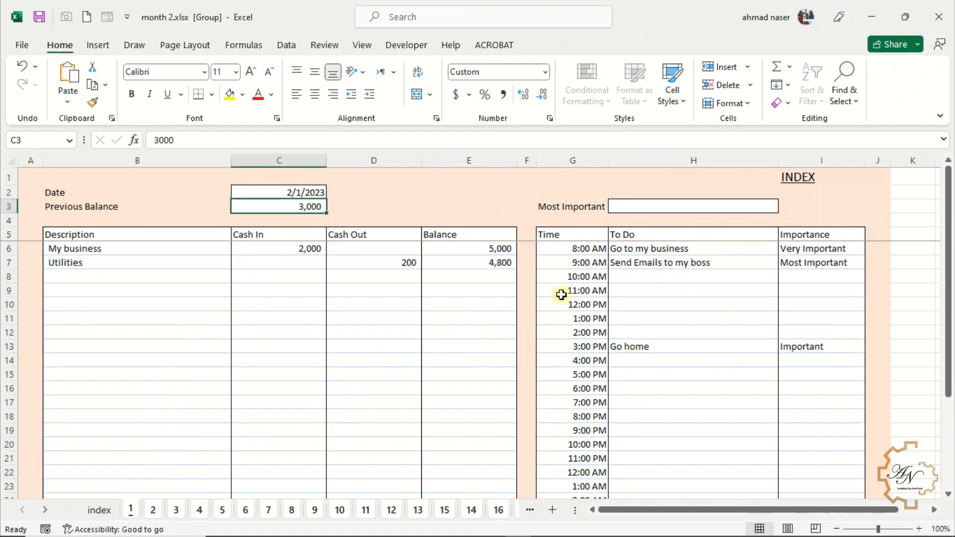
Step: Enter the formula =XLOOKUP(G3,I5:I29,H5:H29,"") in the Most Important cell H3
{"action": "left_click", "coordinate": [638, 251]}
{"action": "left_click", "coordinate": [654, 277]}
{"action": "left_click", "coordinate": [669, 207]}
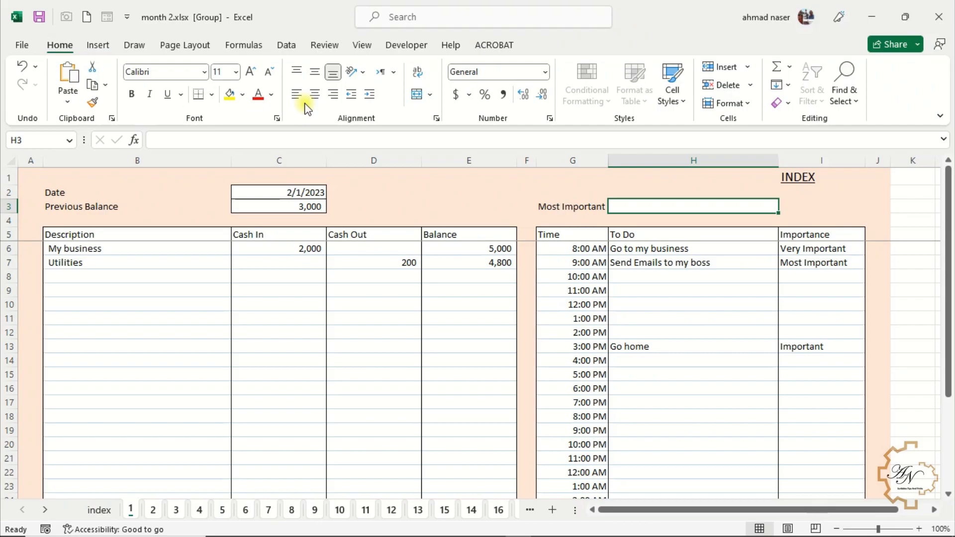
{"action": "type", "text": "=x"}
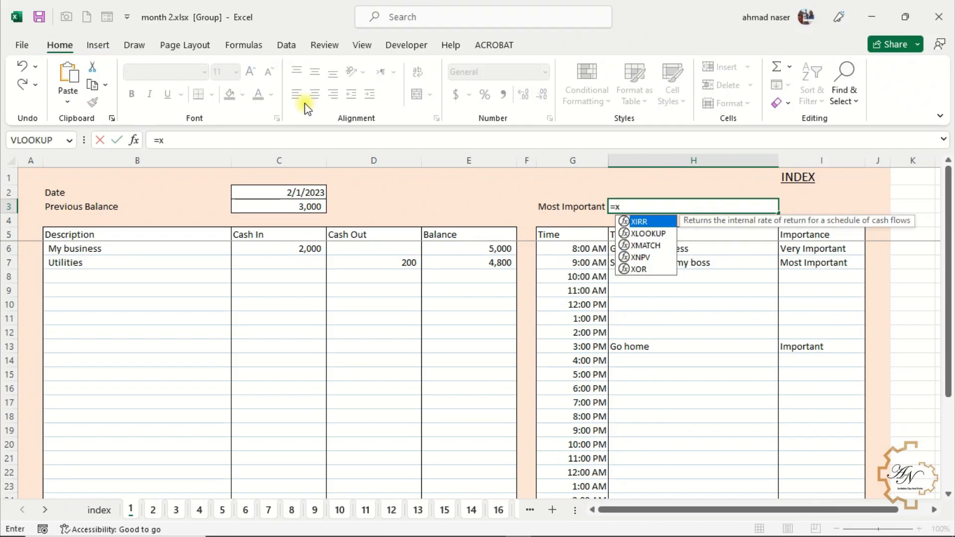
{"action": "double_click", "coordinate": [625, 234]}
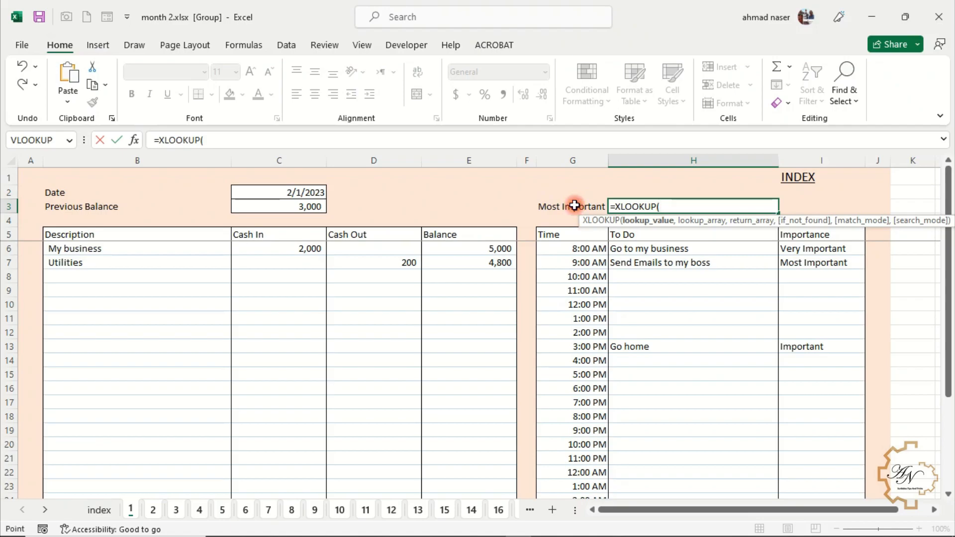
{"action": "left_click", "coordinate": [573, 206]}
{"action": "type", "text": ","}
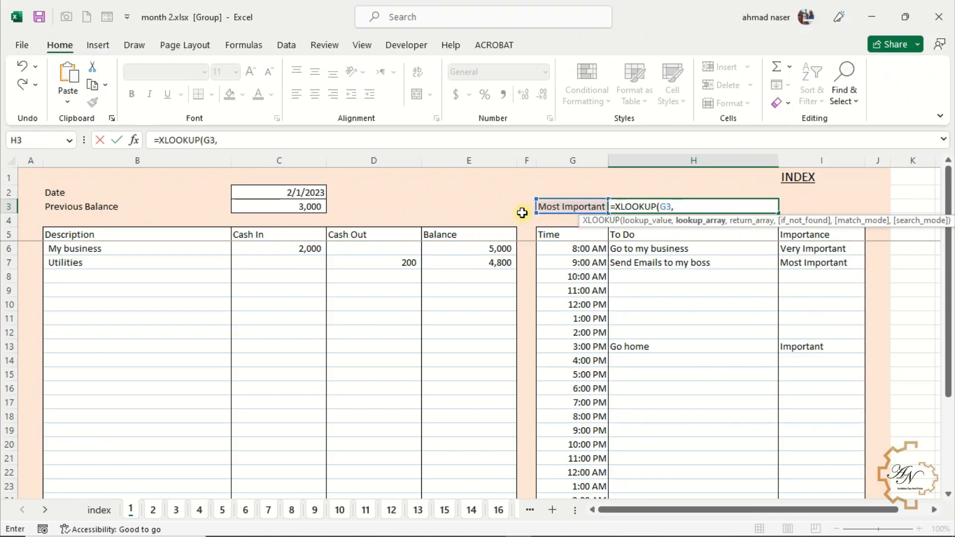
{"action": "left_click_drag", "start_coordinate": [839, 234], "coordinate": [838, 479]}
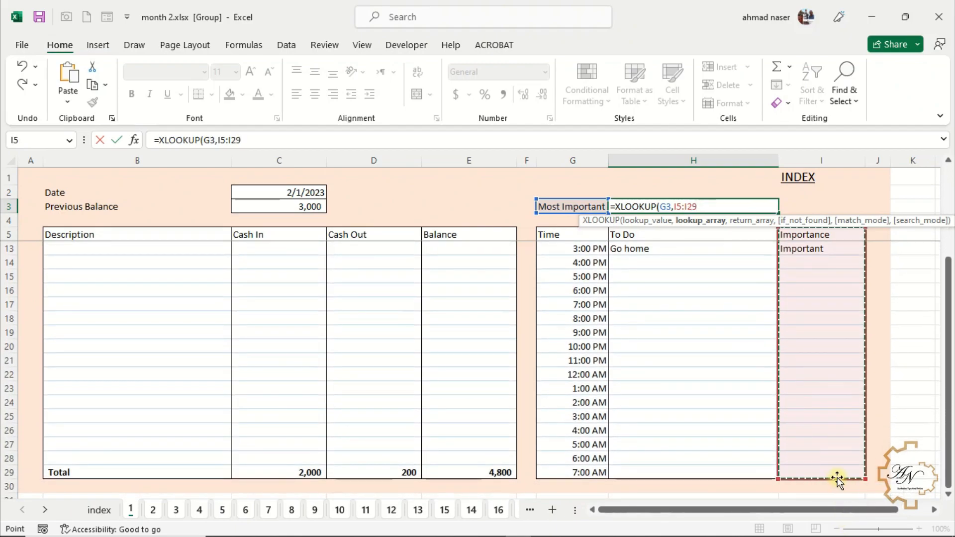
{"action": "type", "text": ","}
{"action": "left_click_drag", "start_coordinate": [750, 468], "coordinate": [732, 238]}
{"action": "type", "text": ","}
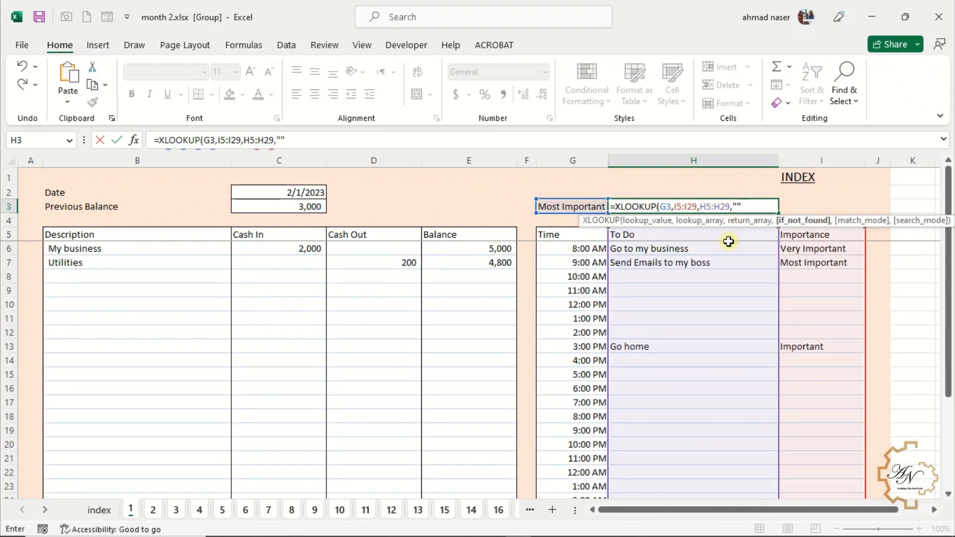
{"action": "type", "text": "\"\""}
{"action": "key", "text": "Return"}
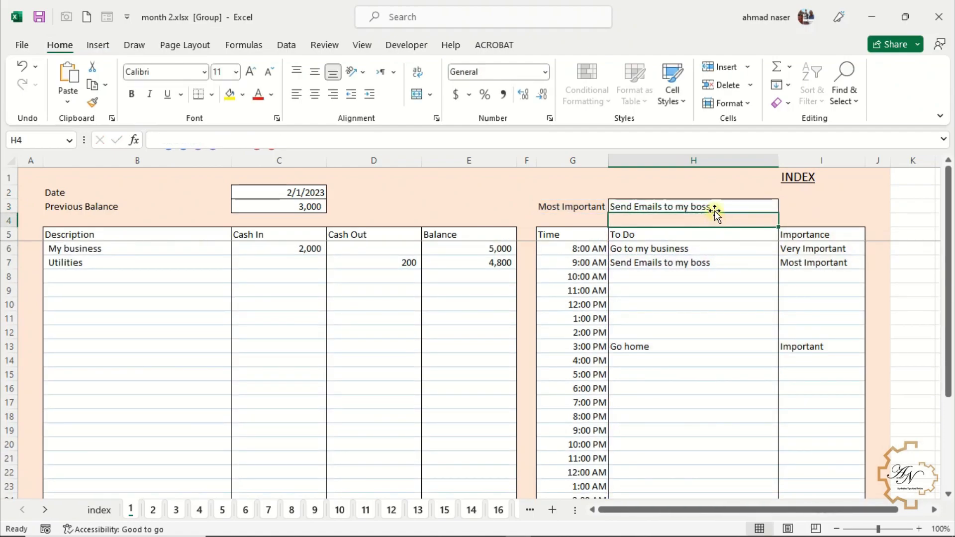
{"action": "left_click", "coordinate": [667, 208]}
{"action": "scroll", "coordinate": [668, 208], "scroll_direction": "down", "scroll_amount": 2}
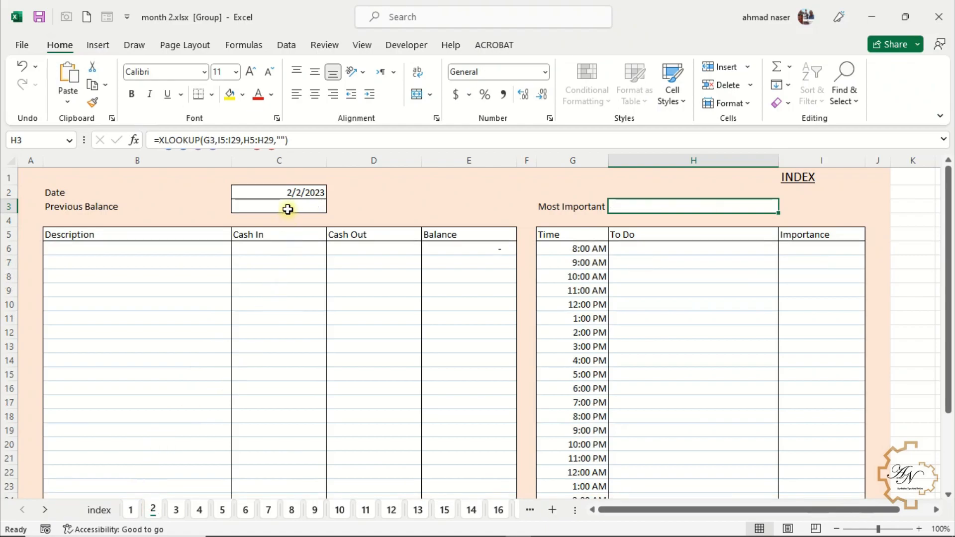
Step: Ungroup the daily sheets with sheet 2 active
{"action": "left_click", "coordinate": [288, 207]}
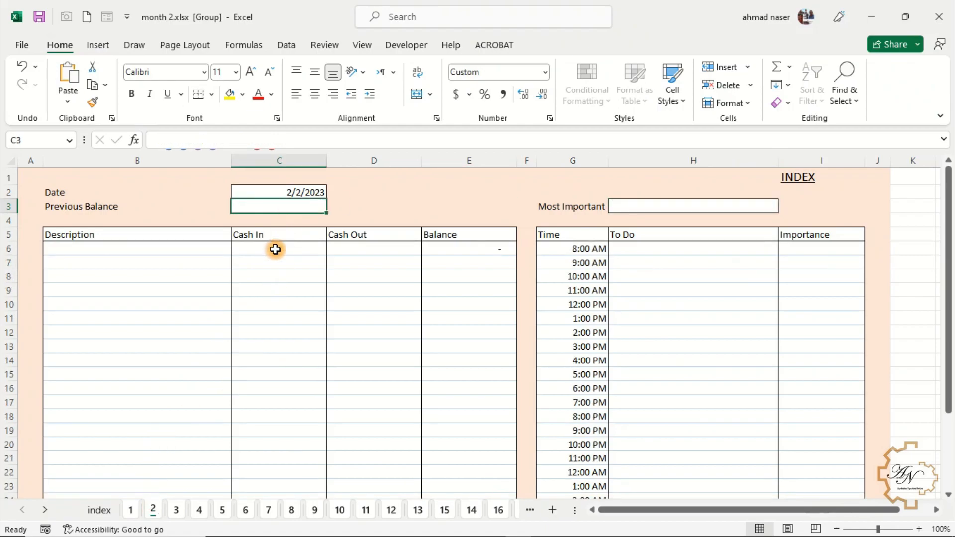
{"action": "right_click", "coordinate": [153, 516]}
{"action": "left_click", "coordinate": [179, 499]}
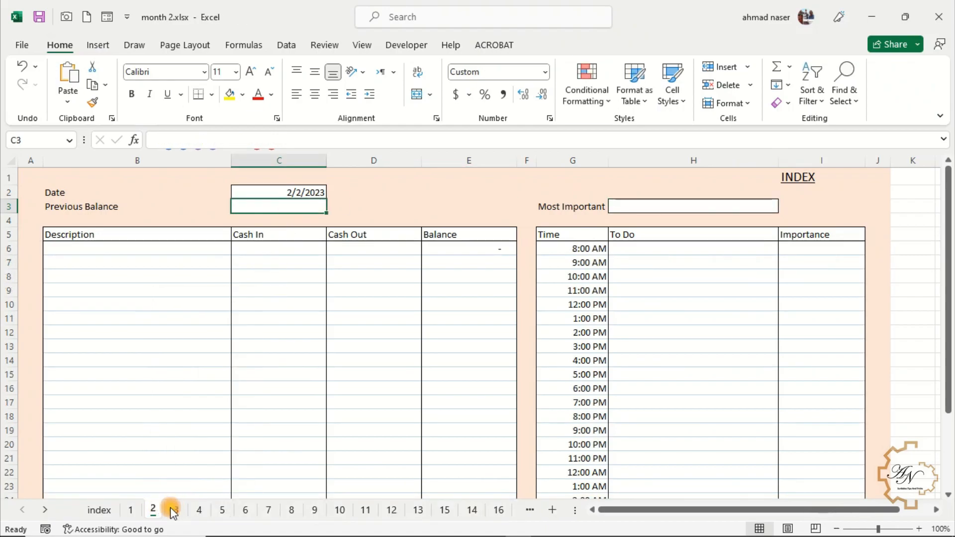
Step: Link the Previous Balance cell C3 on sheet 2 to sheet 1's total balance with the formula ='1'!E29
{"action": "left_click", "coordinate": [296, 208]}
{"action": "type", "text": "="}
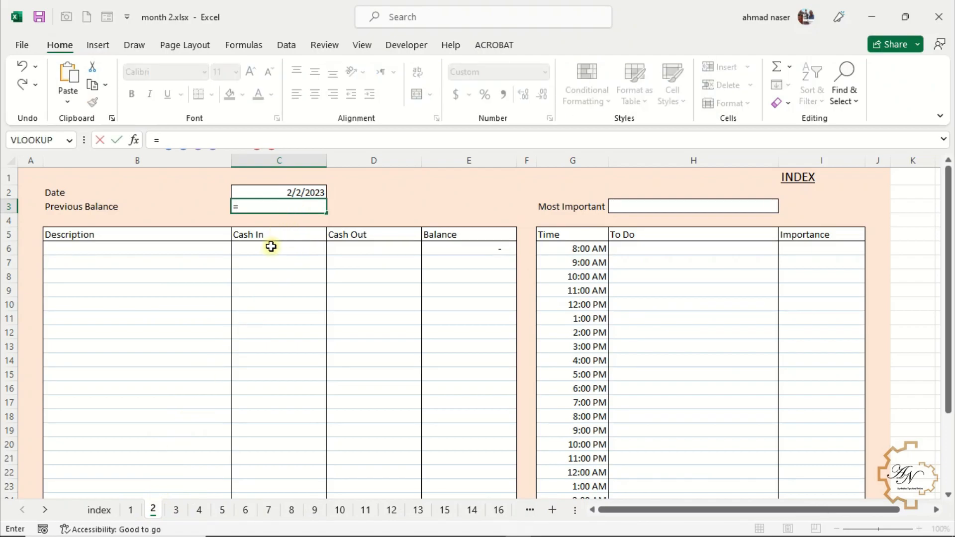
{"action": "left_click", "coordinate": [130, 509]}
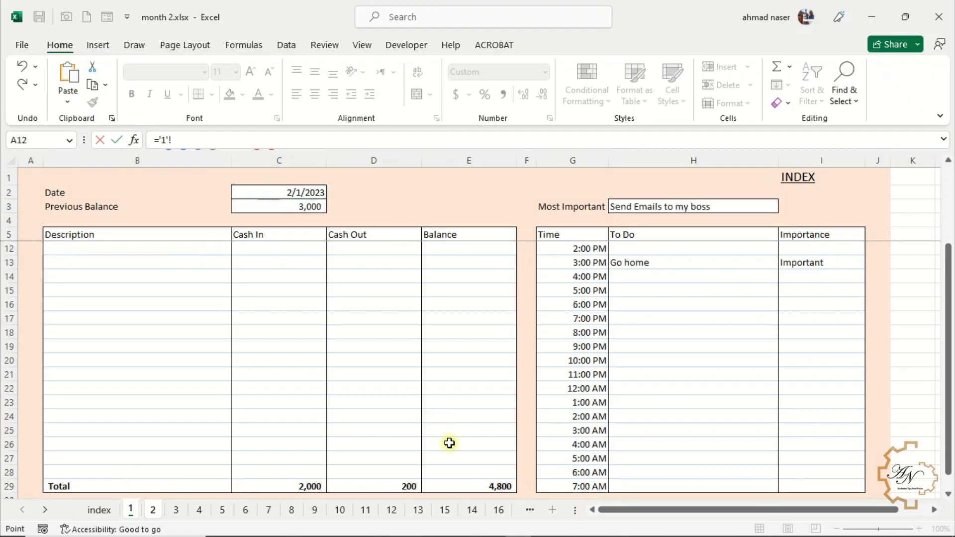
{"action": "left_click", "coordinate": [455, 479]}
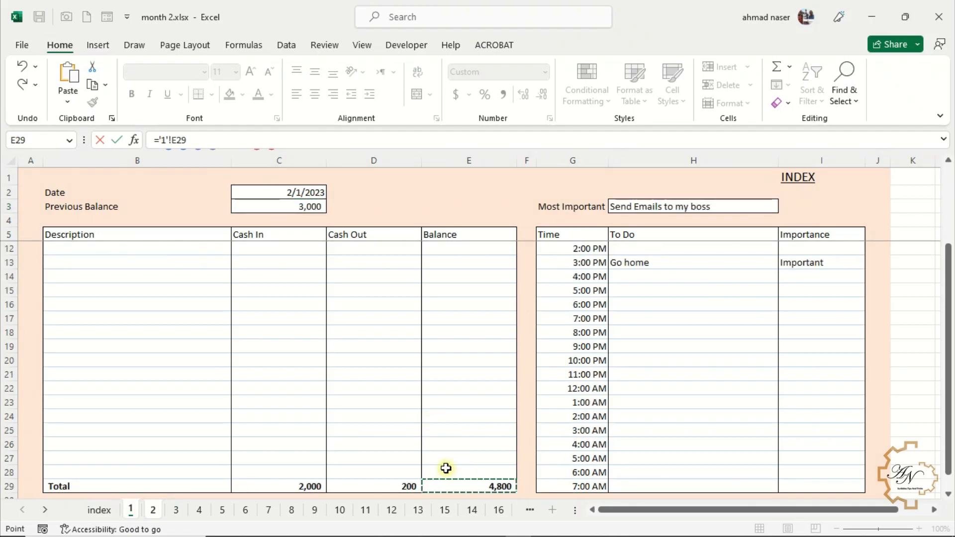
{"action": "key", "text": "Return"}
Step: Convert the formula in C3 to plain text by putting an apostrophe before ='1'!E29
{"action": "left_click", "coordinate": [300, 206]}
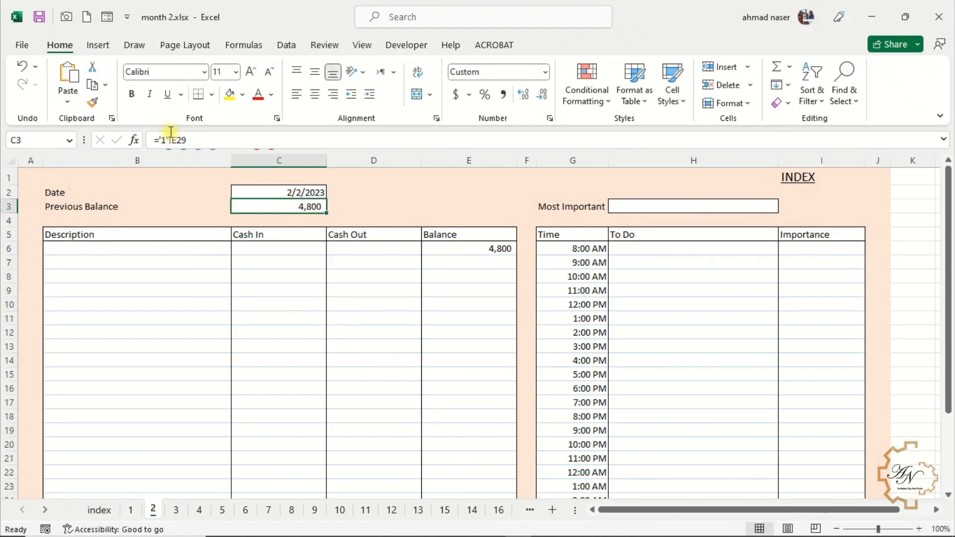
{"action": "left_click", "coordinate": [154, 139]}
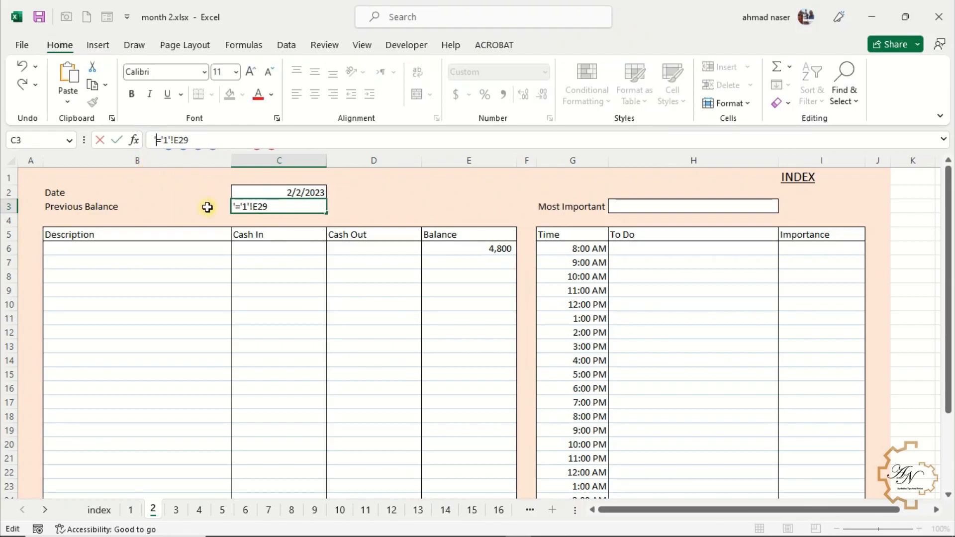
{"action": "key", "text": "Return"}
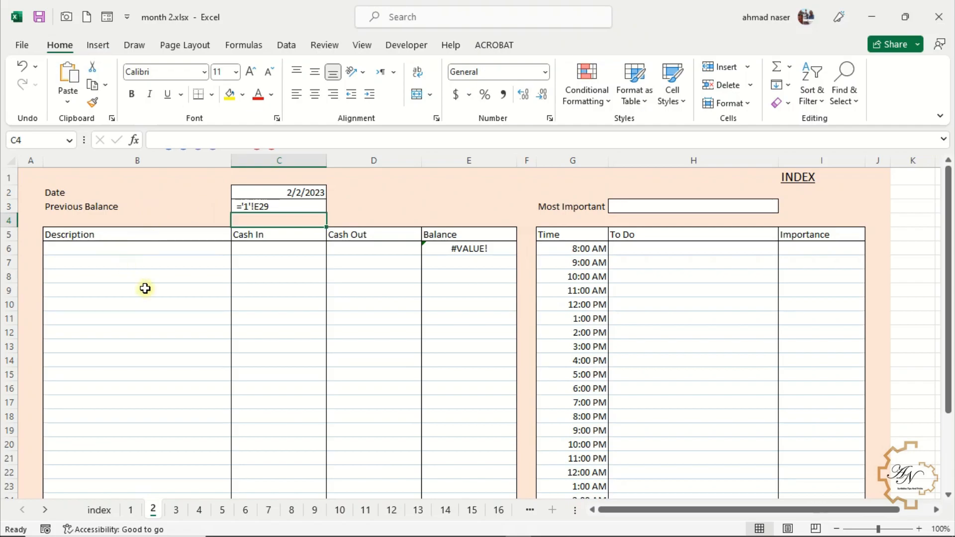
Step: Group the daily sheets from sheet 2 onward and enter the reference-building formula ="'"&SHEET()-2&"'!e29" in C4
{"action": "right_click", "coordinate": [160, 512]}
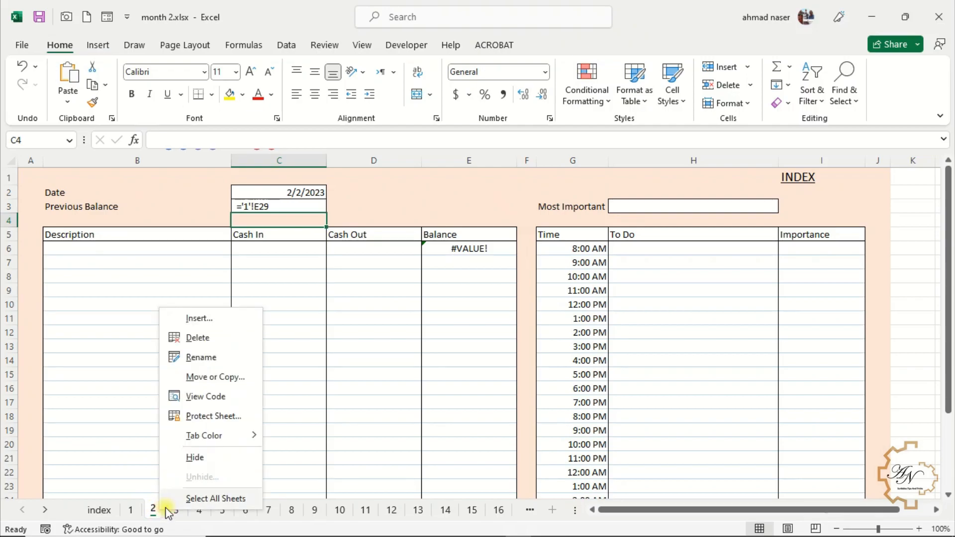
{"action": "left_click", "coordinate": [178, 505]}
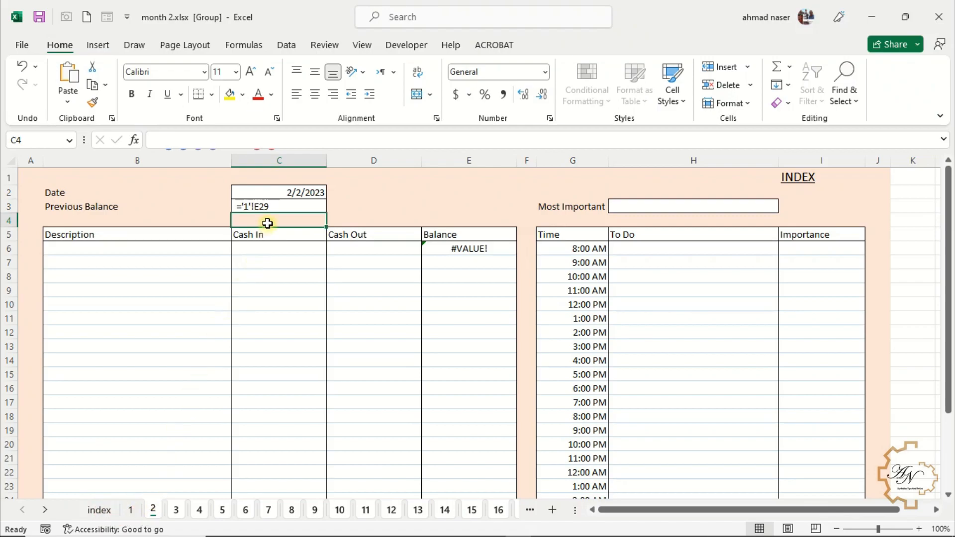
{"action": "type", "text": "="}
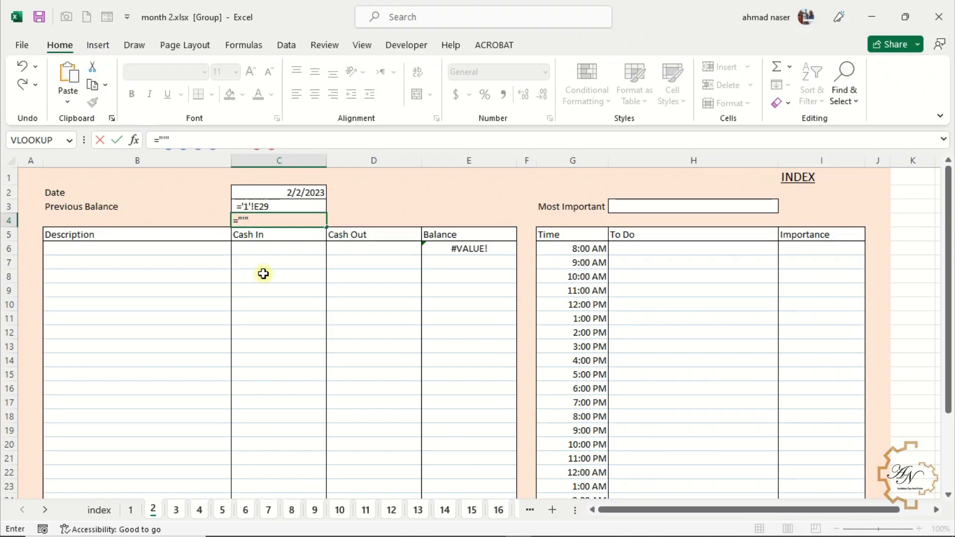
{"action": "type", "text": "\"\"&sh"}
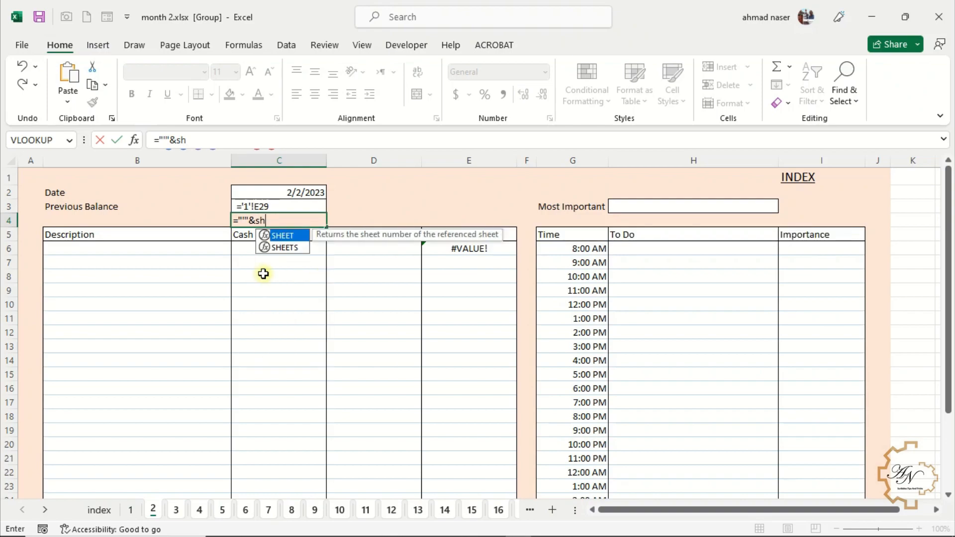
{"action": "double_click", "coordinate": [291, 236]}
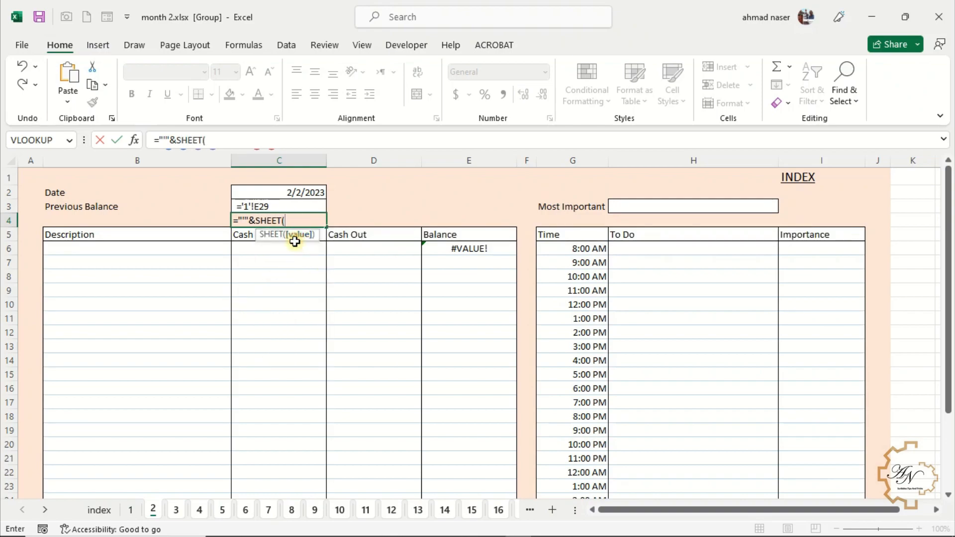
{"action": "type", "text": ")-2"}
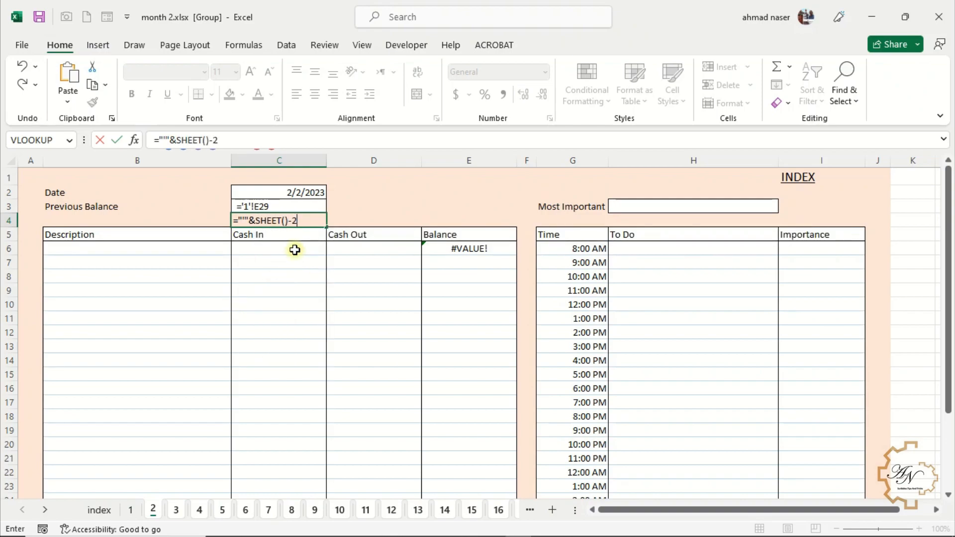
{"action": "type", "text": "&"}
{"action": "type", "text": "9"}
{"action": "key", "text": "Return"}
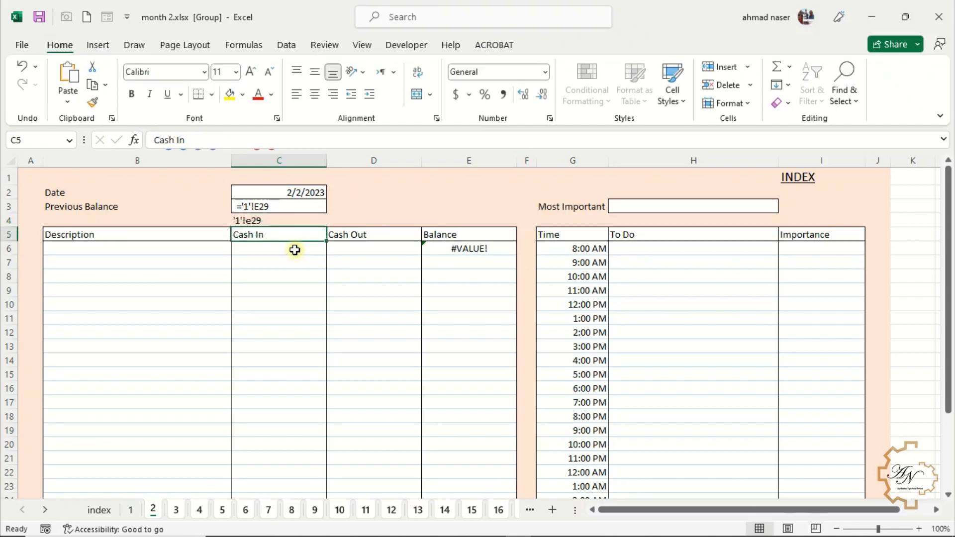
Step: Wrap the C4 formula in INDIRECT so it reads =INDIRECT("'"&SHEET()-2&"'!e29")
{"action": "left_click", "coordinate": [284, 222]}
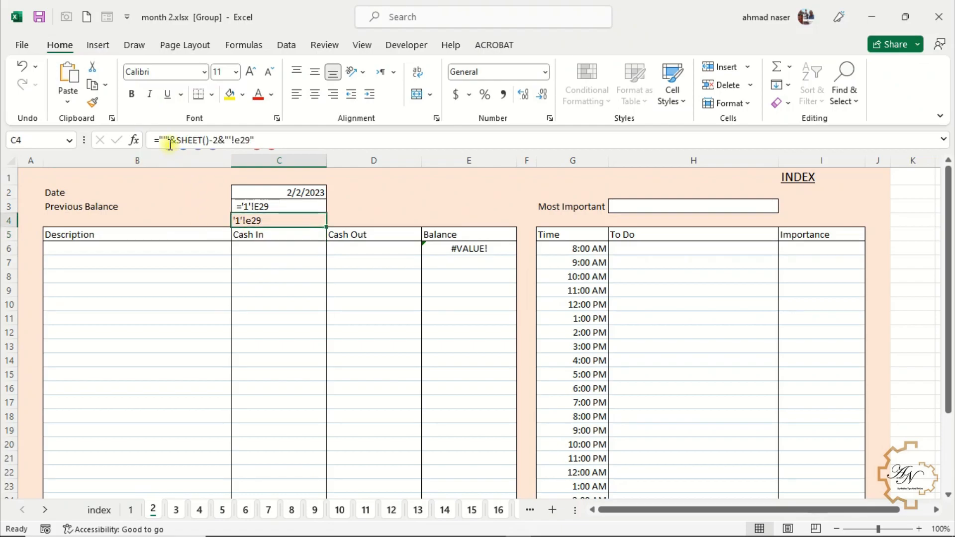
{"action": "left_click", "coordinate": [161, 141]}
{"action": "type", "text": "INDIRECT("}
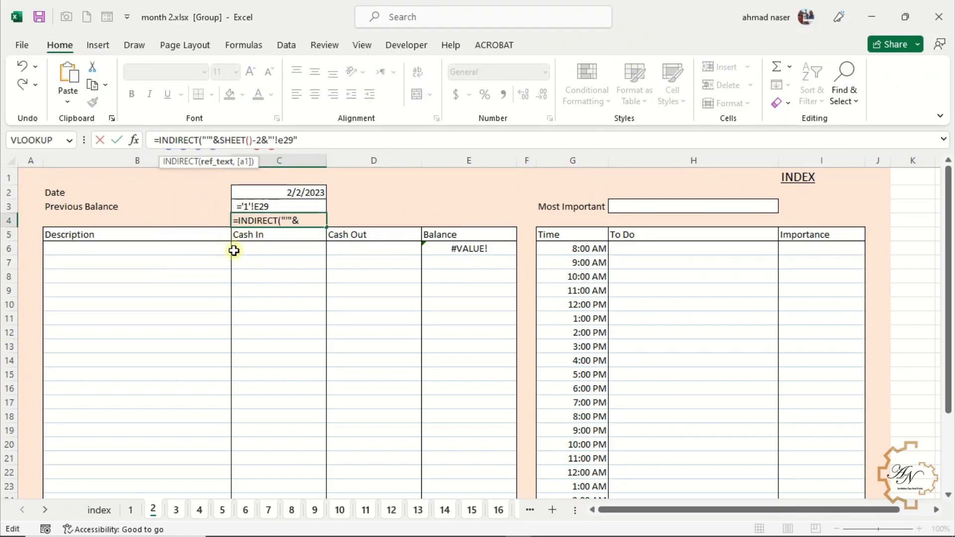
{"action": "key", "text": "Return"}
{"action": "key", "text": "Return"}
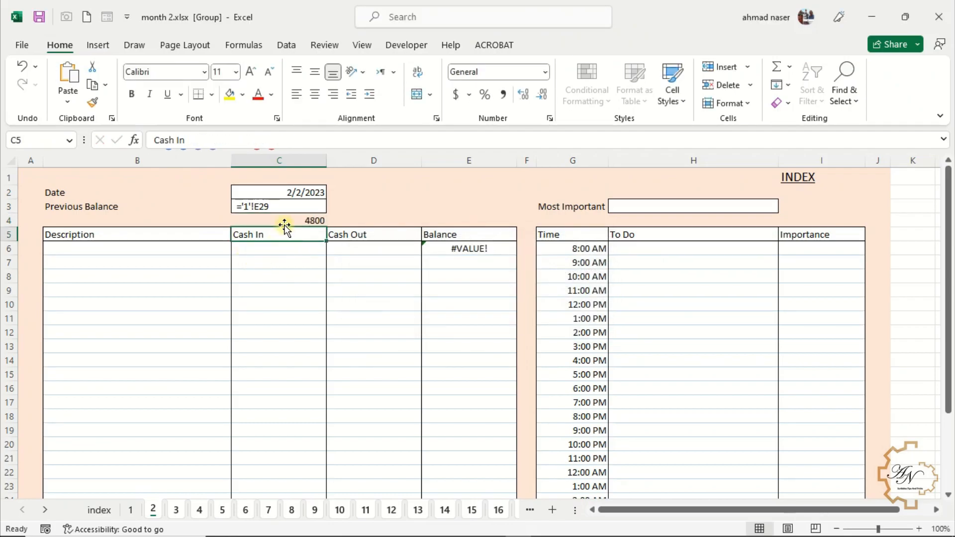
Step: Copy the INDIRECT formula text from C4 over the contents of Previous Balance cell C3, and clear C4
{"action": "left_click", "coordinate": [277, 220]}
{"action": "left_click_drag", "start_coordinate": [311, 141], "coordinate": [130, 141]}
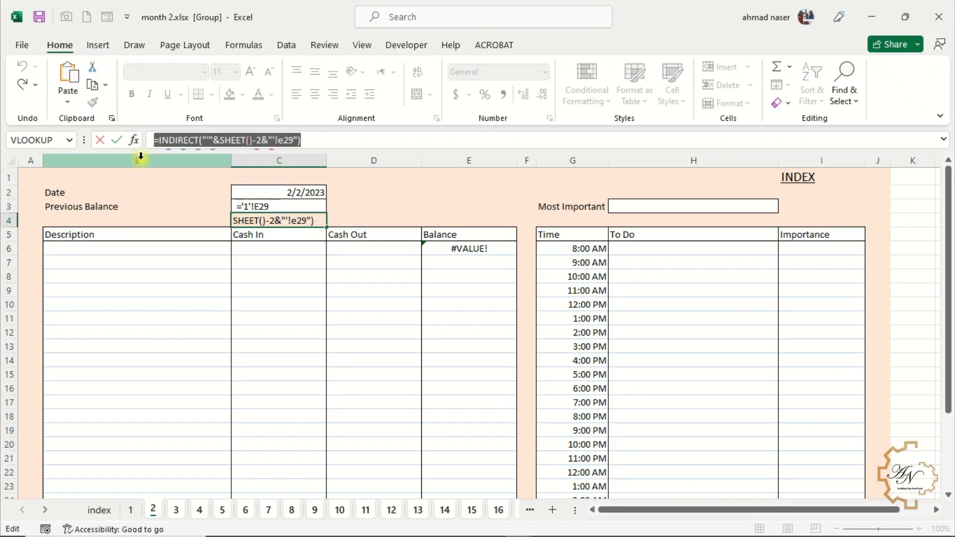
{"action": "left_click", "coordinate": [260, 207]}
{"action": "left_click_drag", "start_coordinate": [250, 141], "coordinate": [103, 139]}
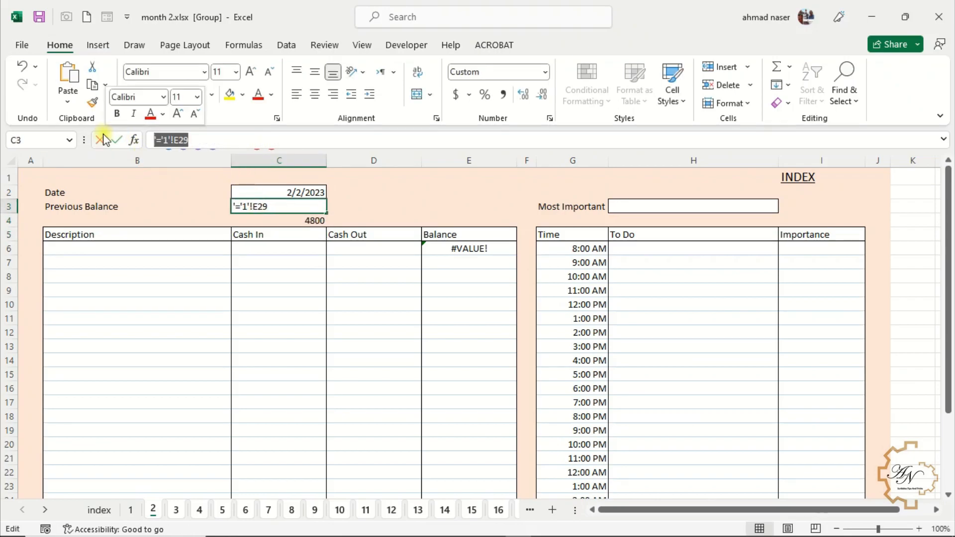
{"action": "key", "text": "ctrl+v"}
{"action": "key", "text": "Return"}
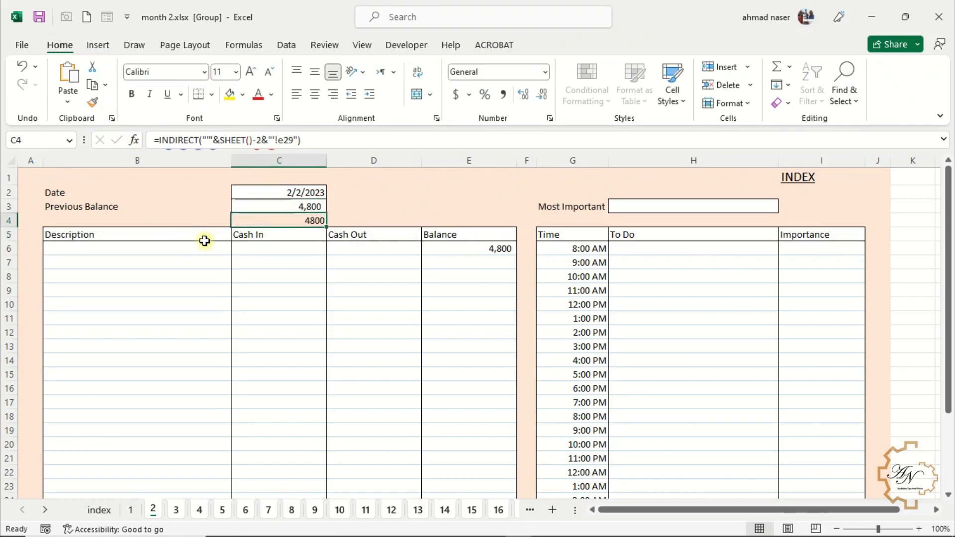
{"action": "key", "text": "Delete"}
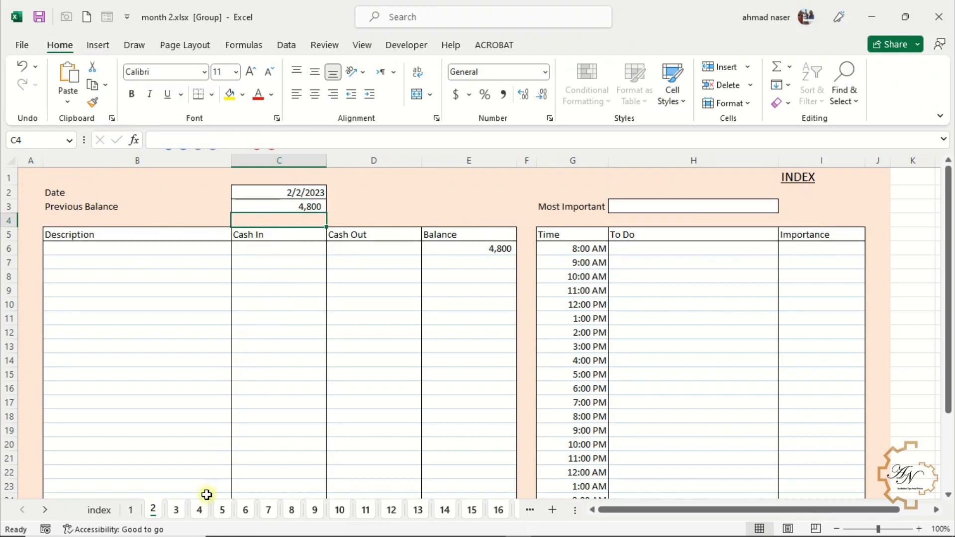
Step: Check the Previous Balance cell on sheets 4 and 5, returning to sheet 2
{"action": "left_click", "coordinate": [199, 510]}
{"action": "left_click", "coordinate": [222, 510]}
{"action": "left_click", "coordinate": [153, 510]}
Step: Freeze the panes above row 3 on the index sheet and check that the headings hold through the day list
{"action": "left_click", "coordinate": [110, 510]}
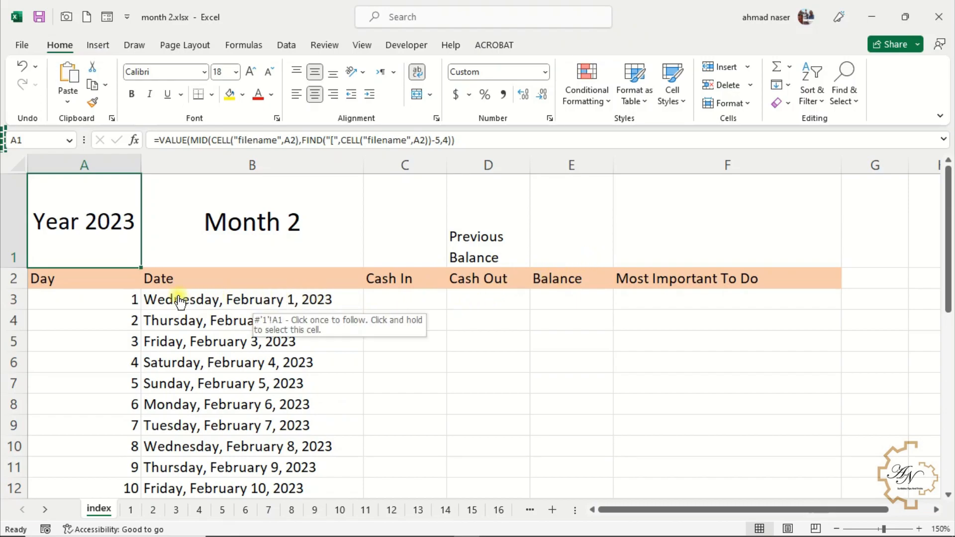
{"action": "left_click", "coordinate": [95, 297]}
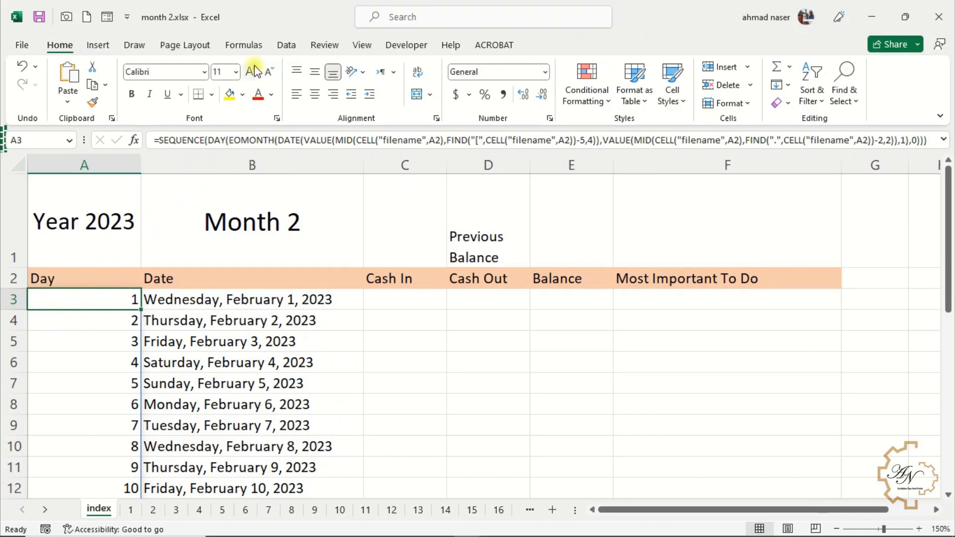
{"action": "left_click", "coordinate": [361, 45]}
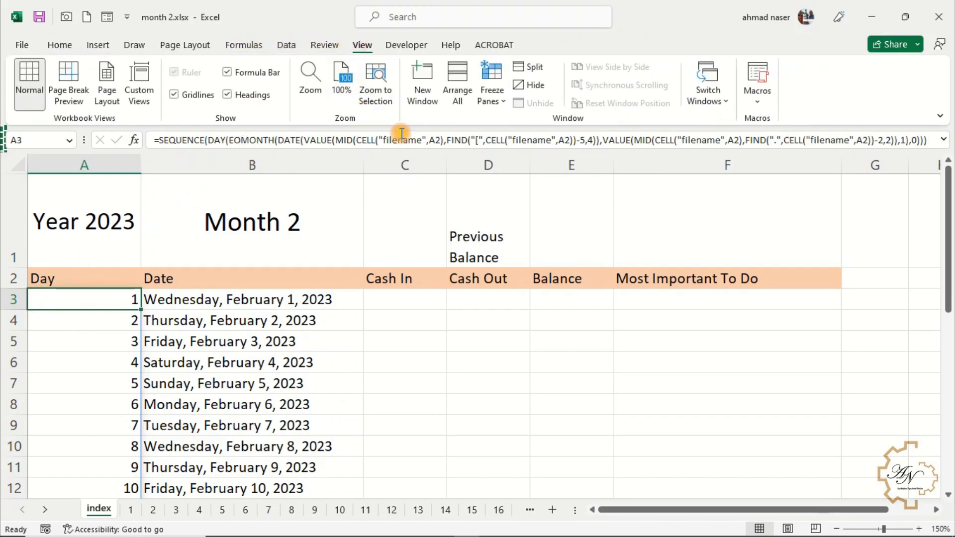
{"action": "left_click", "coordinate": [488, 99]}
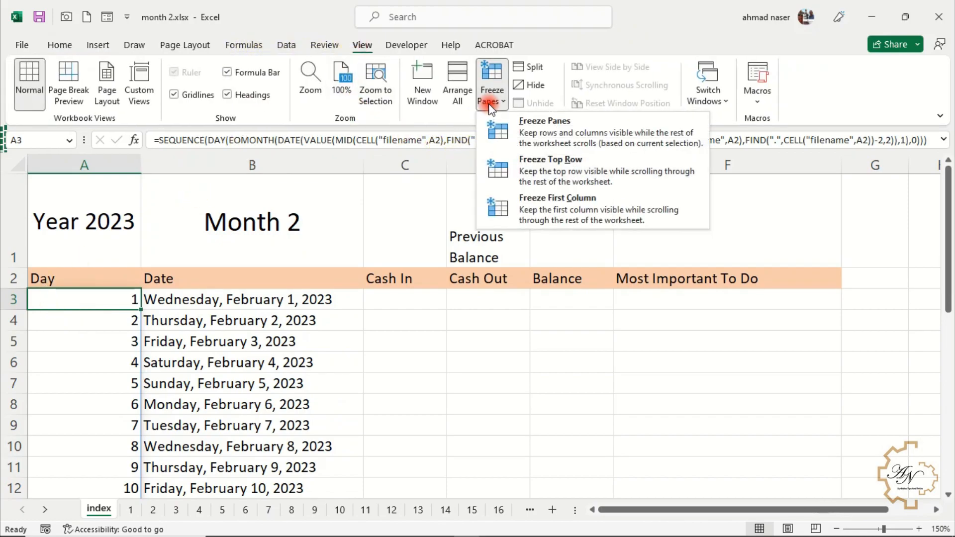
{"action": "left_click", "coordinate": [512, 121]}
{"action": "scroll", "coordinate": [269, 296], "scroll_direction": "down", "scroll_amount": 3}
{"action": "scroll", "coordinate": [269, 295], "scroll_direction": "down", "scroll_amount": 8}
{"action": "scroll", "coordinate": [264, 295], "scroll_direction": "up", "scroll_amount": 10}
{"action": "scroll", "coordinate": [263, 296], "scroll_direction": "up", "scroll_amount": 1}
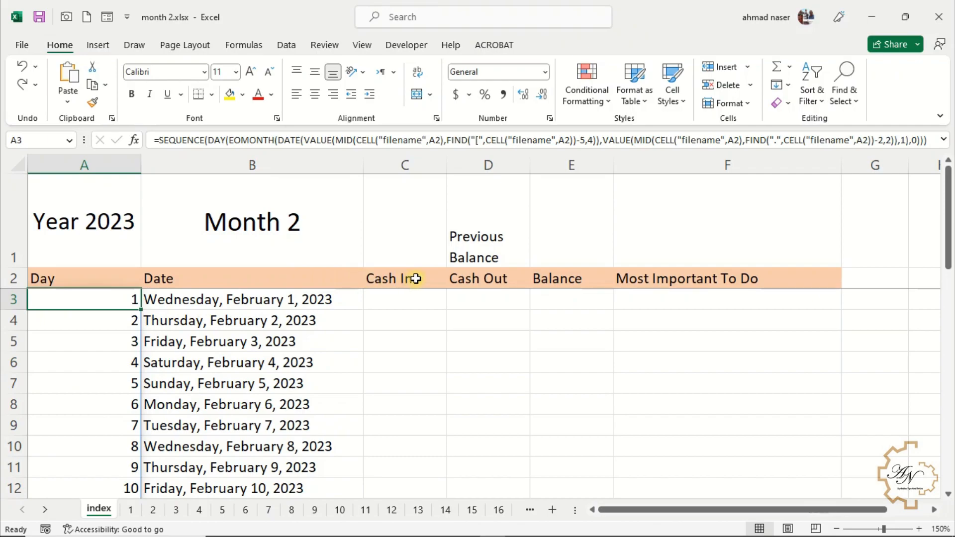
Step: Link index cell E1 beside the Previous Balance label to sheet 1 with the formula ='1'!C3
{"action": "left_click", "coordinate": [553, 238]}
{"action": "type", "text": "="}
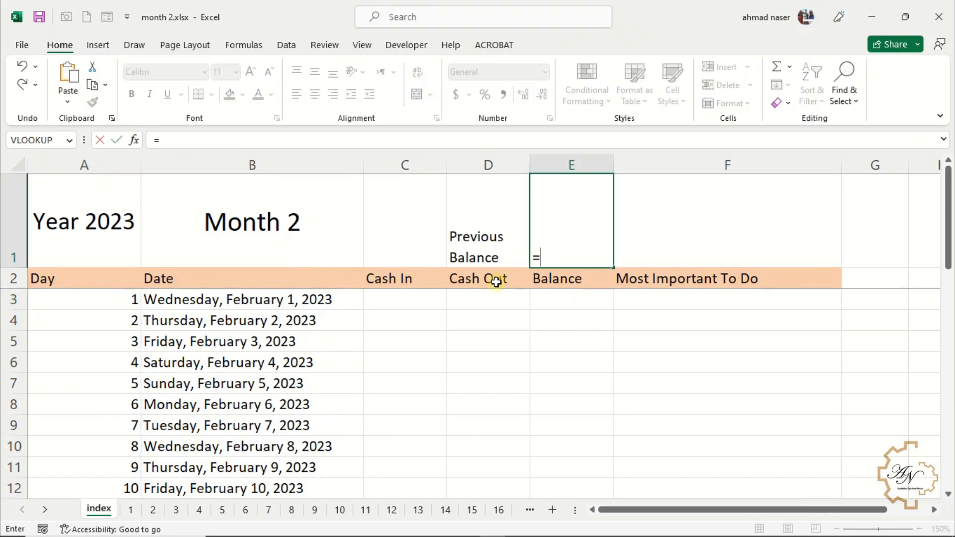
{"action": "left_click", "coordinate": [131, 510]}
{"action": "left_click", "coordinate": [312, 208]}
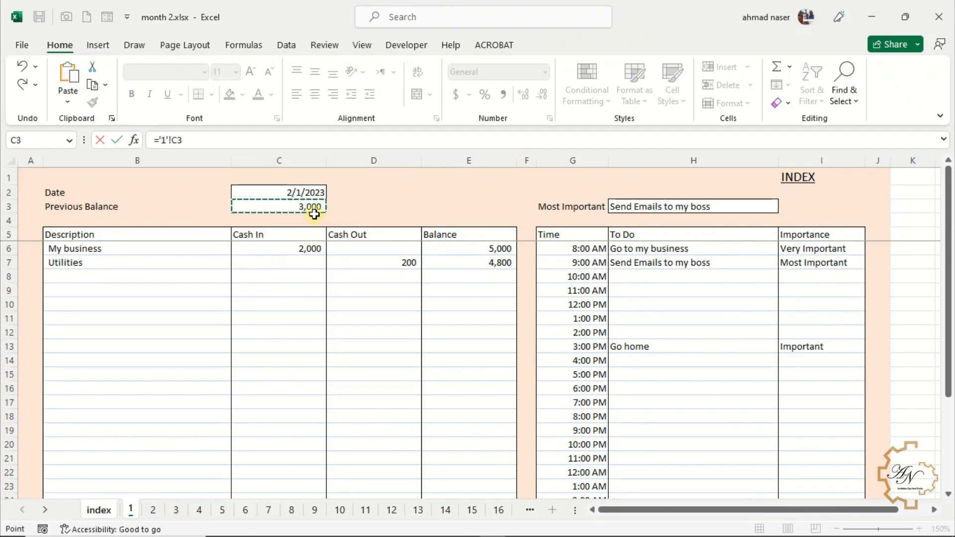
{"action": "key", "text": "Return"}
Step: Format the previous balance amount in E1 with a thousands separator and no decimals
{"action": "left_click", "coordinate": [575, 258]}
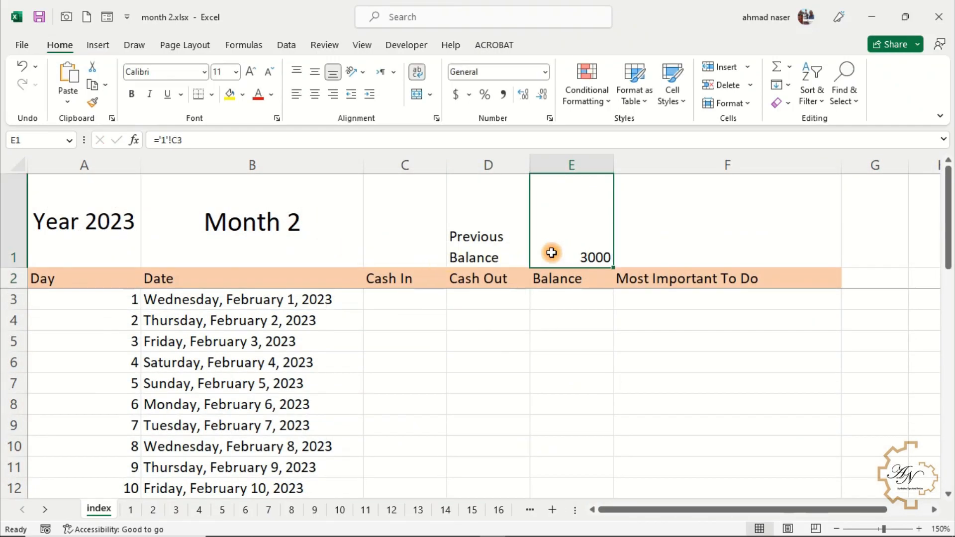
{"action": "left_click", "coordinate": [503, 94]}
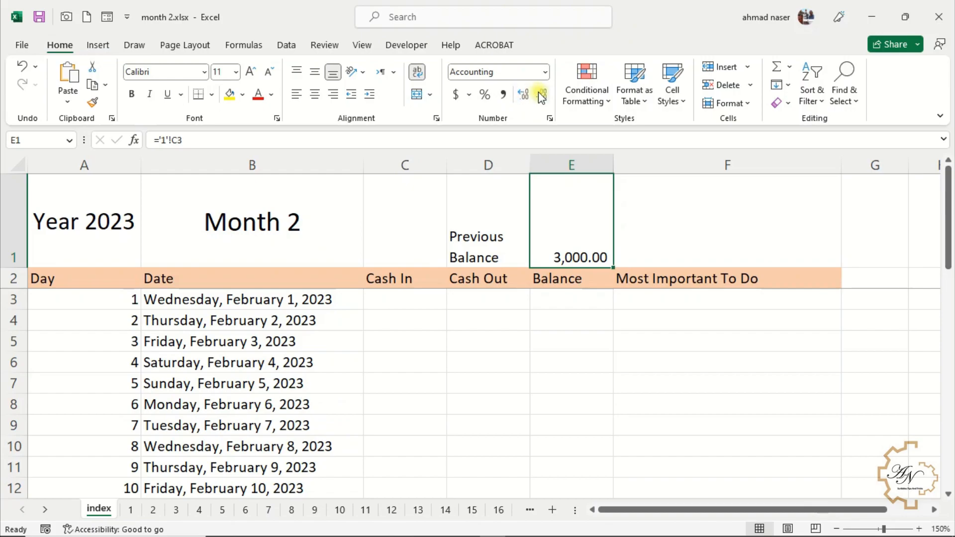
{"action": "left_click", "coordinate": [531, 91]}
{"action": "left_click", "coordinate": [532, 91]}
Step: Centre D1:E1 horizontally and vertically, keeping wrapped text on for the Previous Balance label
{"action": "left_click_drag", "start_coordinate": [559, 208], "coordinate": [504, 211]}
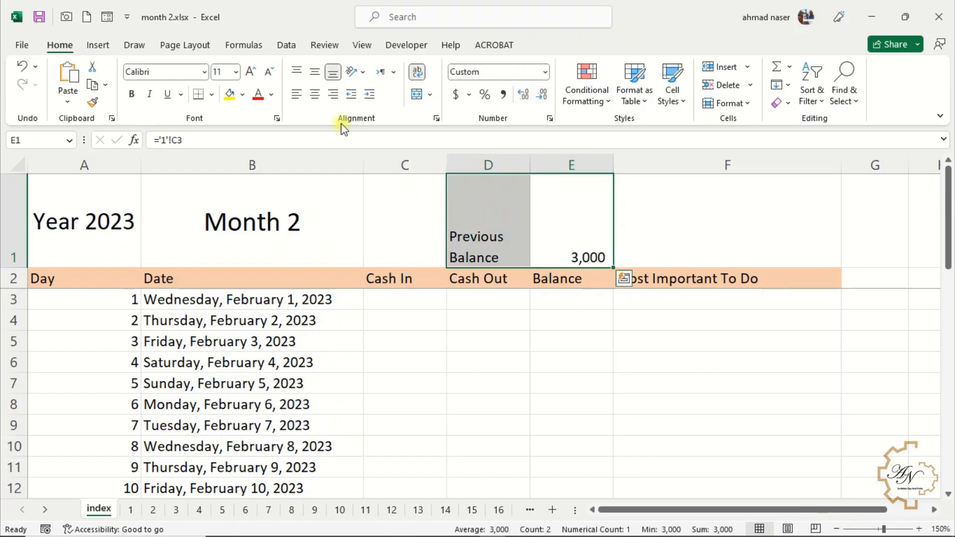
{"action": "left_click", "coordinate": [314, 94]}
{"action": "left_click", "coordinate": [315, 71]}
{"action": "left_click", "coordinate": [488, 230]}
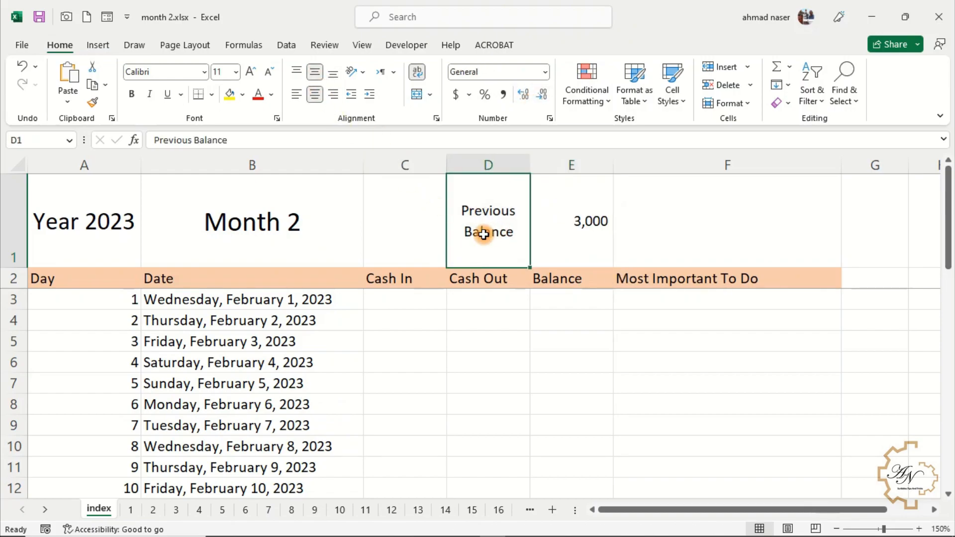
{"action": "left_click", "coordinate": [417, 72]}
{"action": "left_click", "coordinate": [416, 72]}
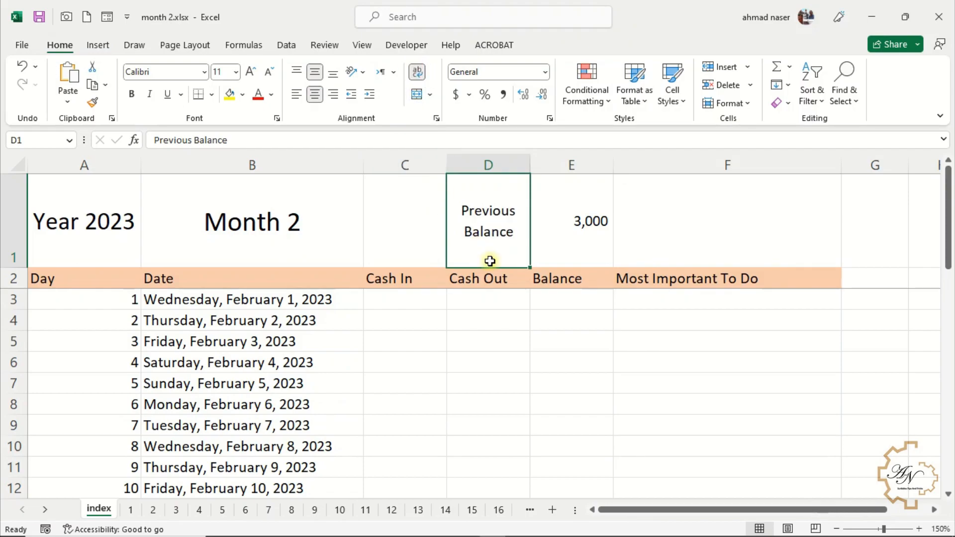
Step: Link index cell C3 to sheet 1's Cash In total with ='1'!C29 and fill the formula across to E3
{"action": "left_click", "coordinate": [403, 297]}
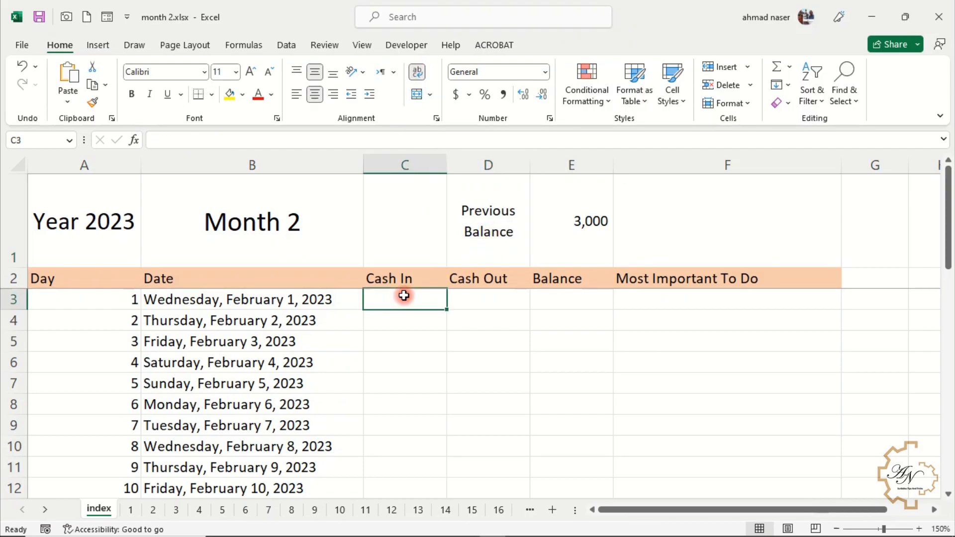
{"action": "type", "text": "="}
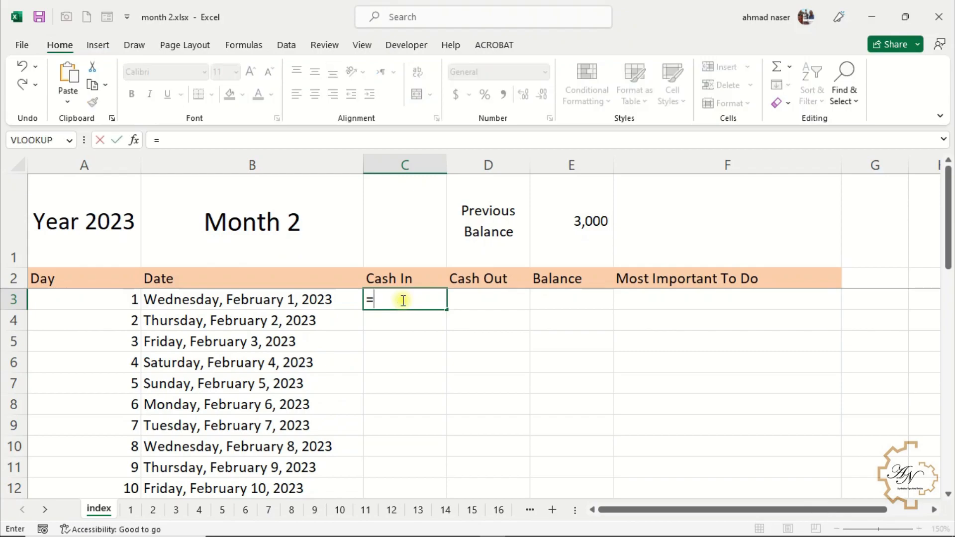
{"action": "left_click", "coordinate": [134, 510]}
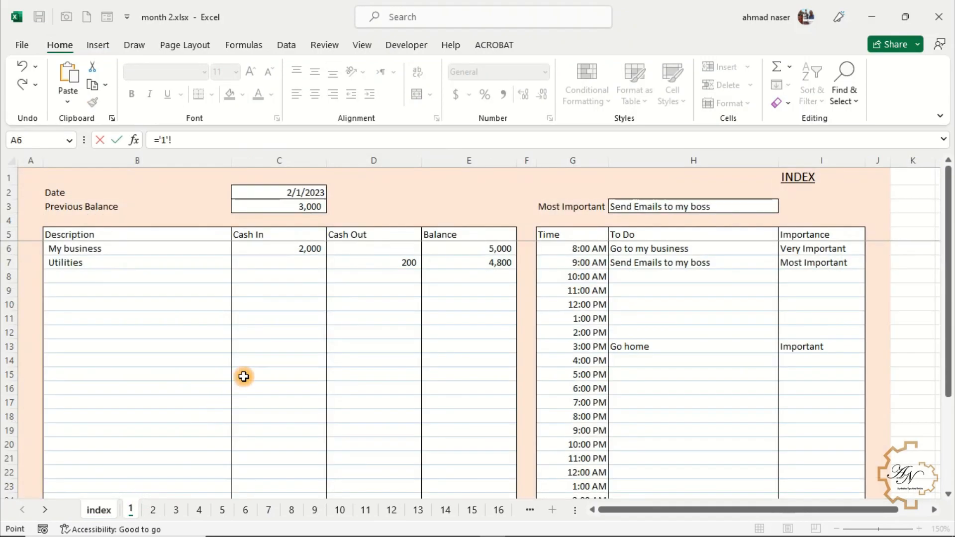
{"action": "scroll", "coordinate": [245, 375], "scroll_direction": "down", "scroll_amount": 4}
{"action": "left_click", "coordinate": [294, 402]}
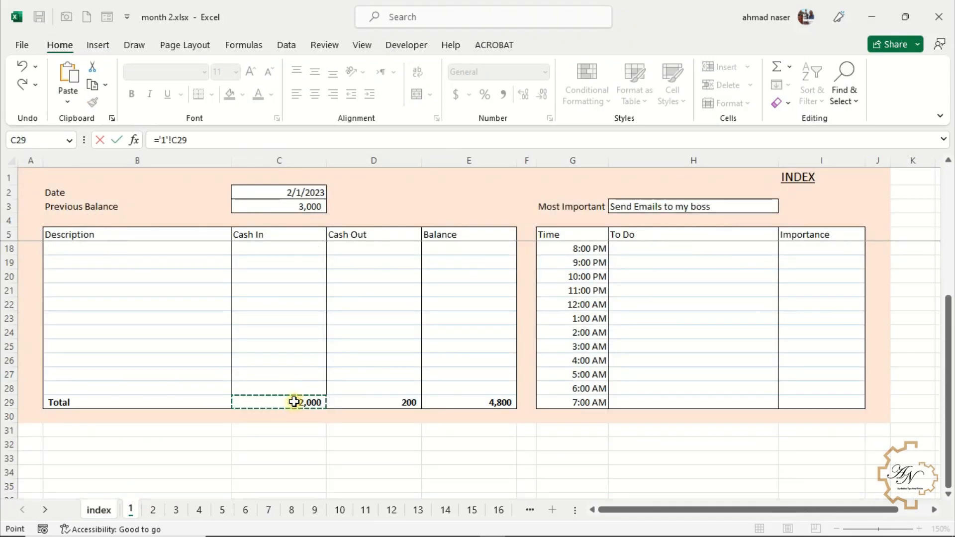
{"action": "key", "text": "Return"}
{"action": "left_click", "coordinate": [410, 308]}
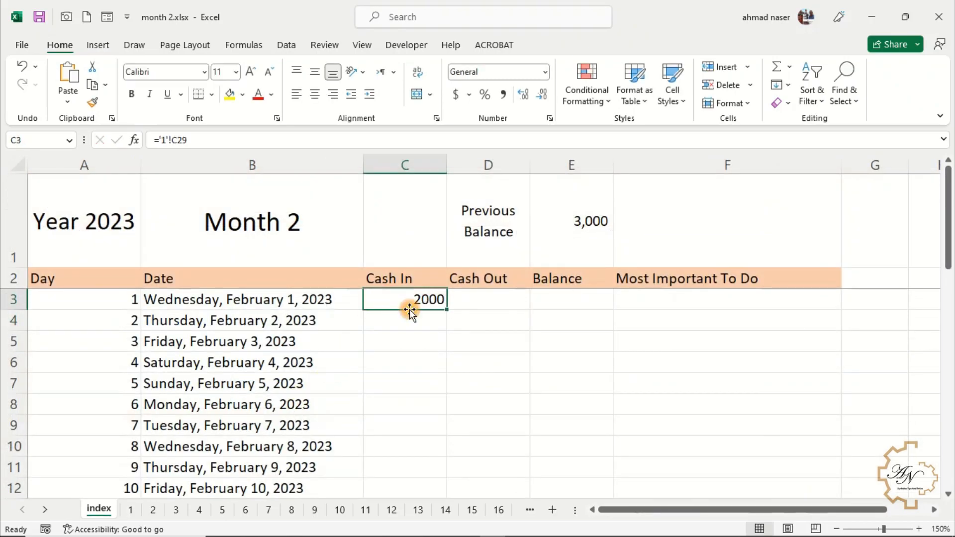
{"action": "left_click_drag", "start_coordinate": [446, 313], "coordinate": [577, 297]}
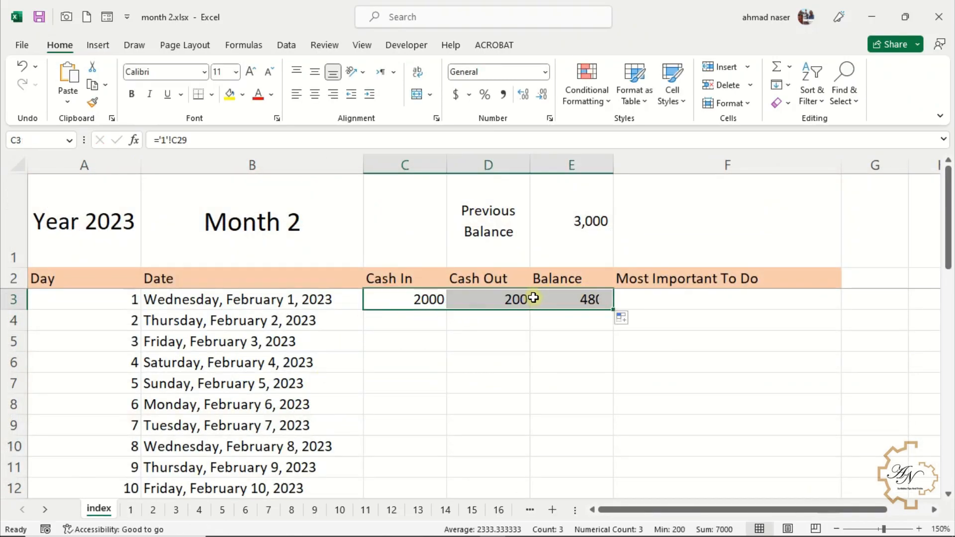
Step: Link index cell F3 to the most important task on sheet 1 with the formula ='1'!H3
{"action": "left_click", "coordinate": [641, 298]}
{"action": "type", "text": "="}
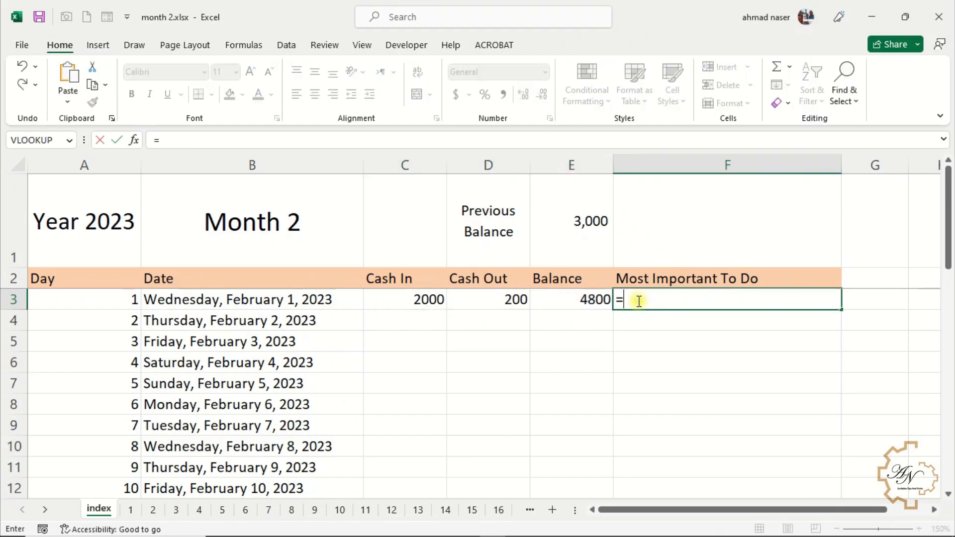
{"action": "left_click", "coordinate": [131, 510]}
{"action": "left_click", "coordinate": [734, 209]}
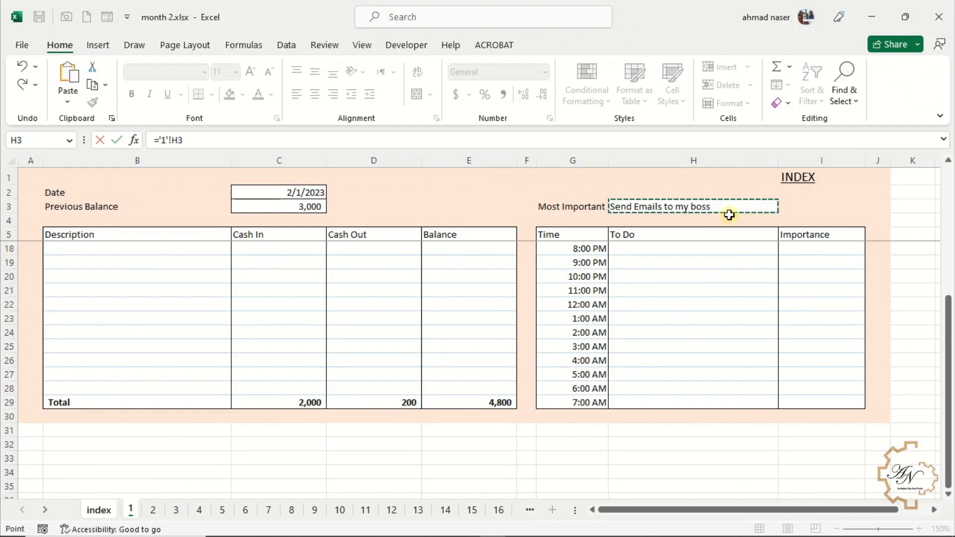
{"action": "key", "text": "Return"}
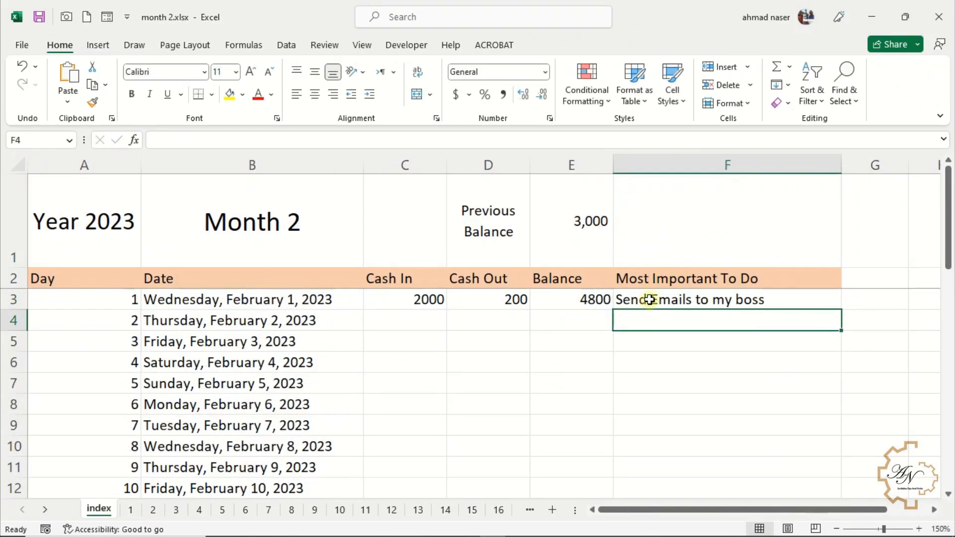
{"action": "left_click", "coordinate": [649, 300]}
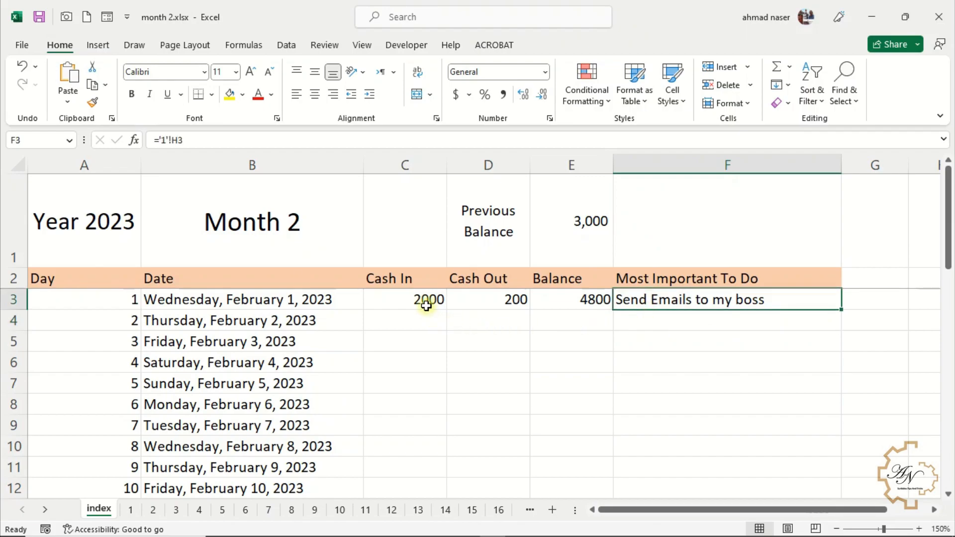
Step: Turn the formulas in C3 and D3 into plain text by putting an apostrophe before each equals sign
{"action": "left_click", "coordinate": [426, 302]}
{"action": "key", "text": "F2"}
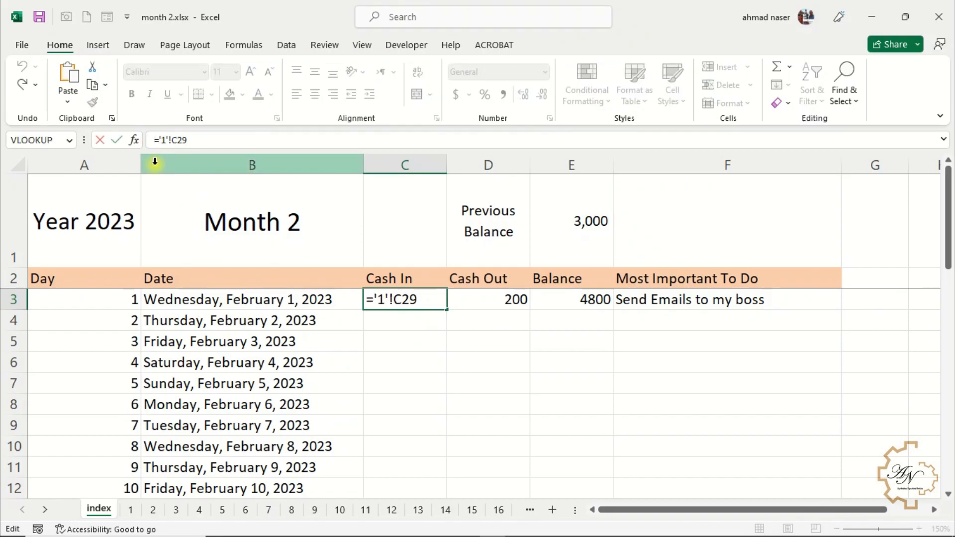
{"action": "type", "text": "'"}
{"action": "key", "text": "Return"}
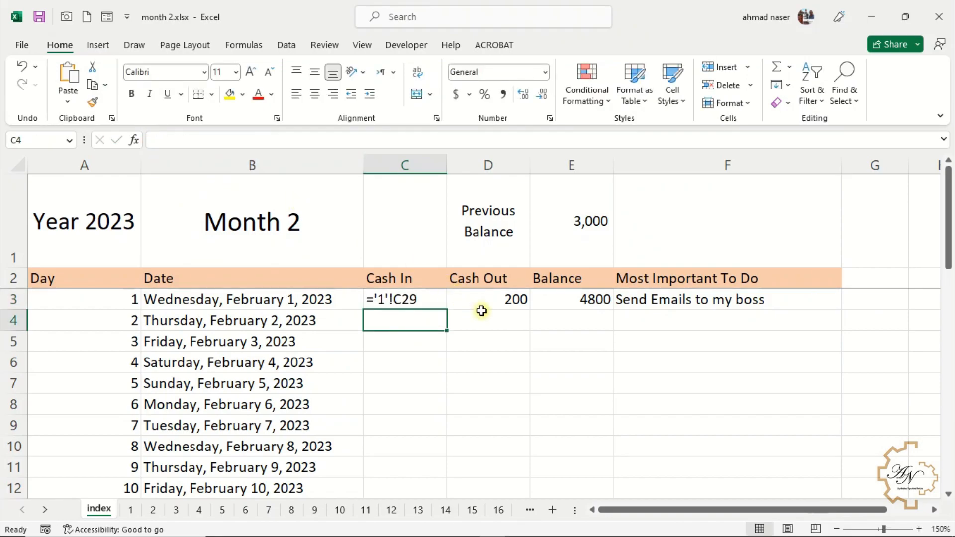
{"action": "left_click", "coordinate": [488, 302]}
{"action": "left_click", "coordinate": [152, 140]}
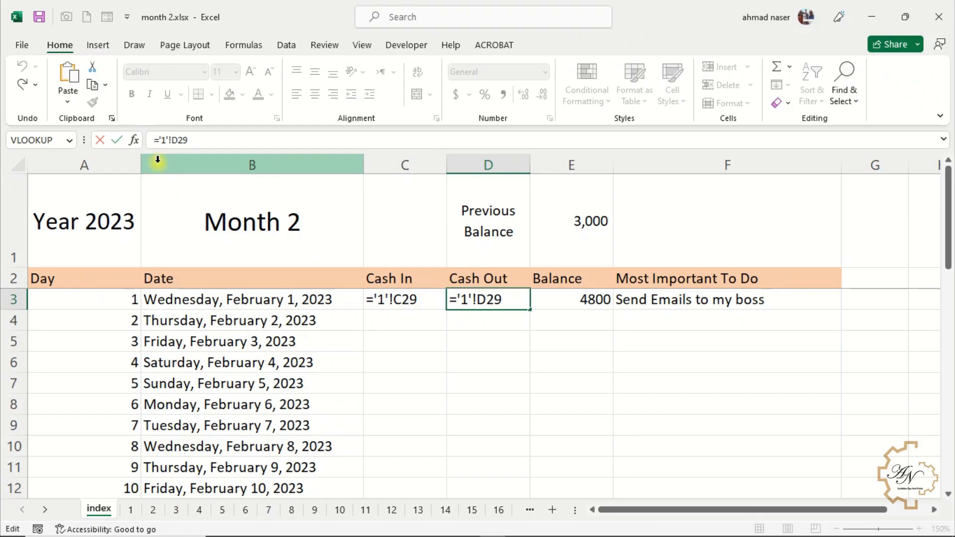
{"action": "type", "text": "'"}
{"action": "key", "text": "Return"}
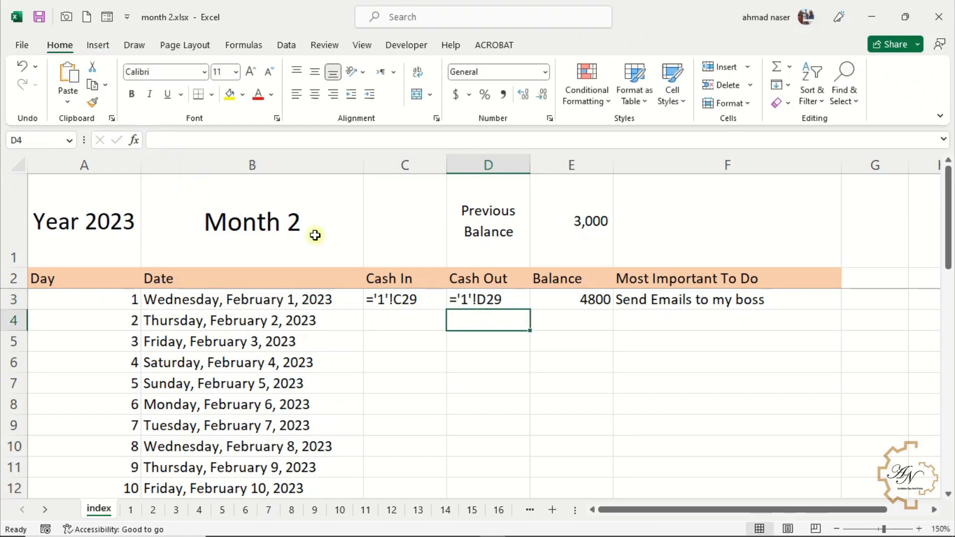
Step: Convert the Balance and Most Important To Do formulas in E3 and F3 to text with a leading apostrophe
{"action": "left_click", "coordinate": [554, 294]}
{"action": "left_click", "coordinate": [155, 138]}
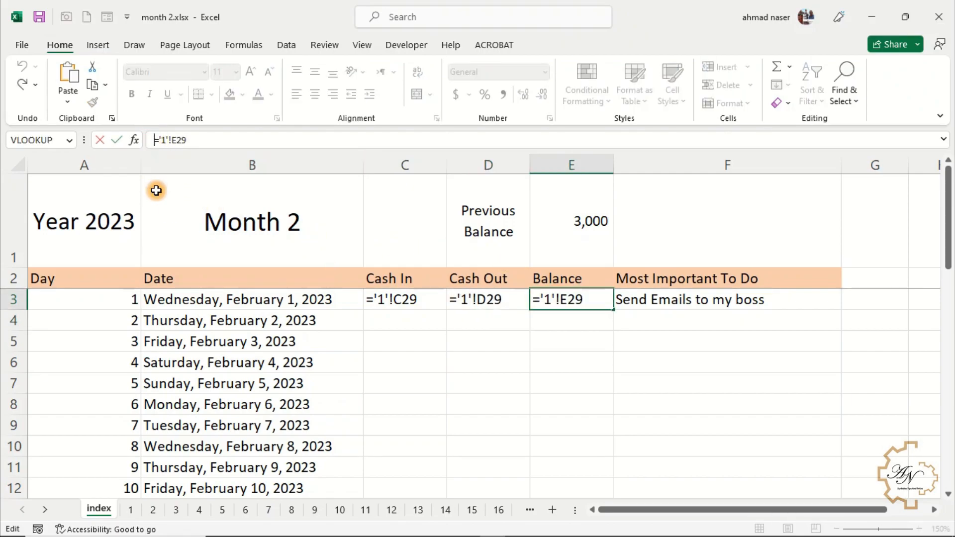
{"action": "type", "text": "'"}
{"action": "key", "text": "Return"}
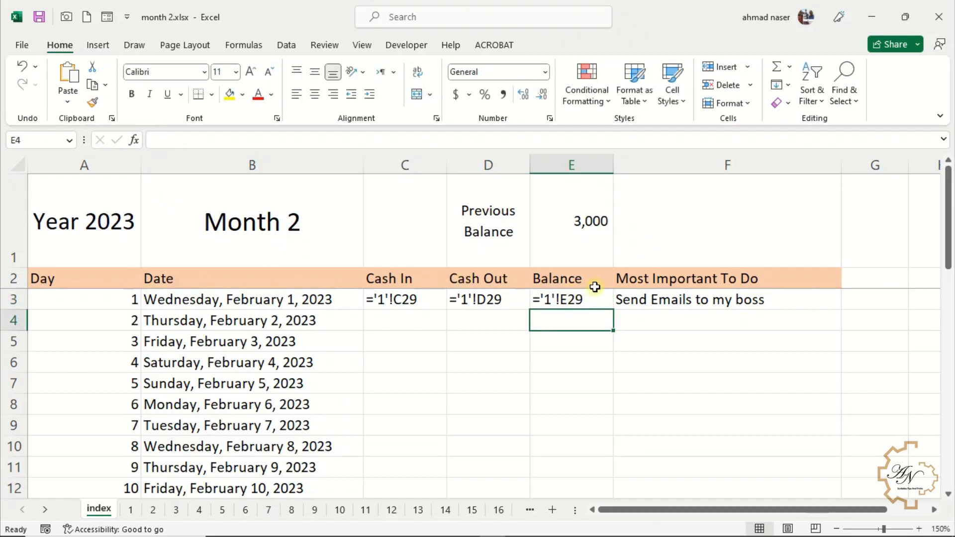
{"action": "left_click", "coordinate": [629, 297]}
{"action": "left_click", "coordinate": [155, 140]}
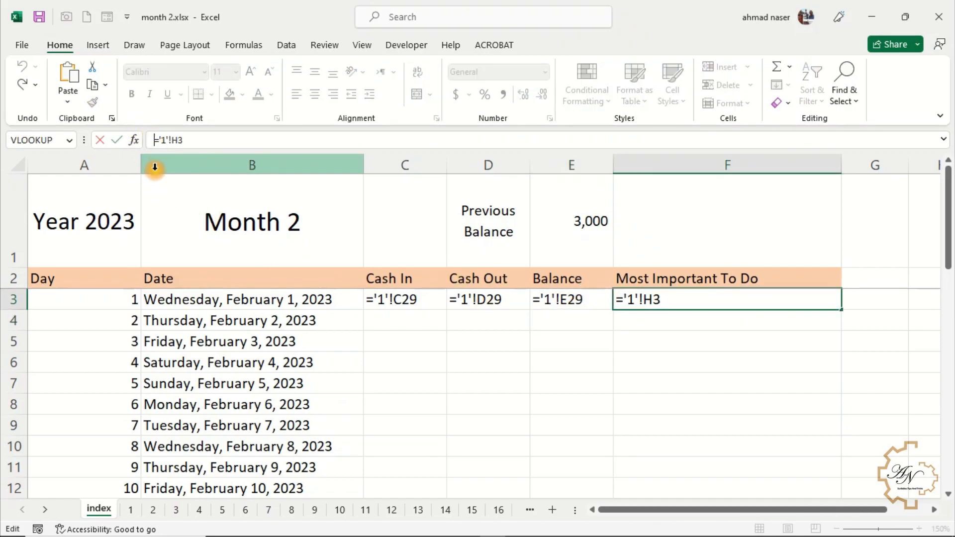
{"action": "type", "text": "'"}
{"action": "key", "text": "Return"}
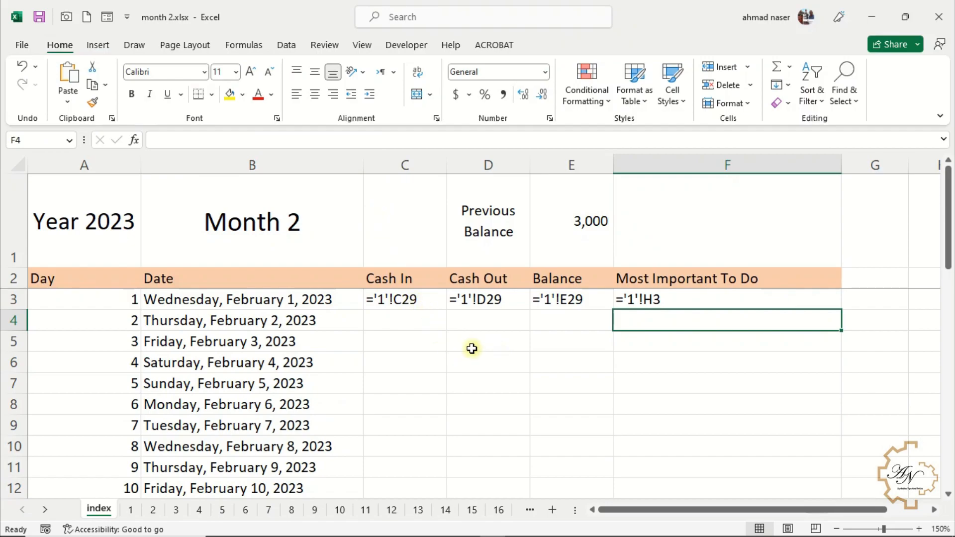
{"action": "left_click", "coordinate": [430, 320]}
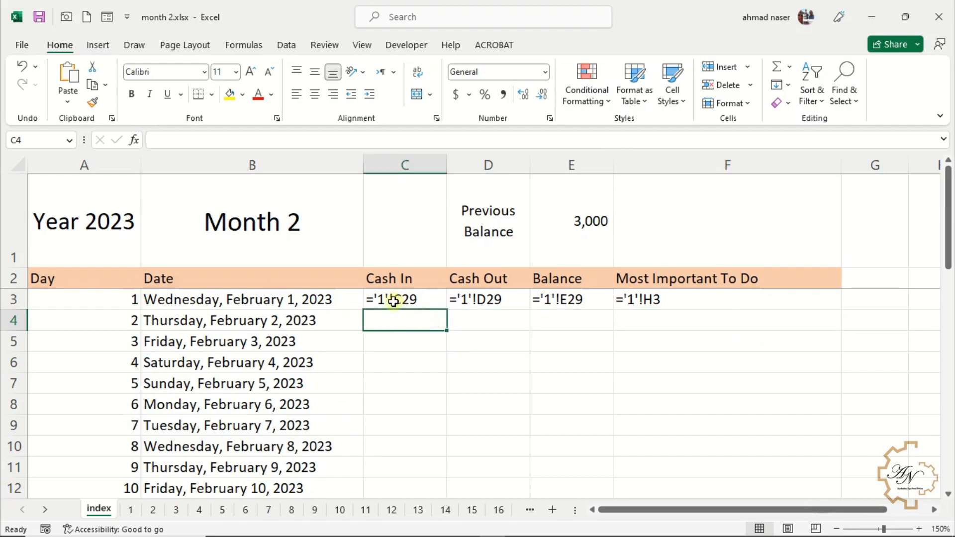
{"action": "left_click", "coordinate": [481, 341]}
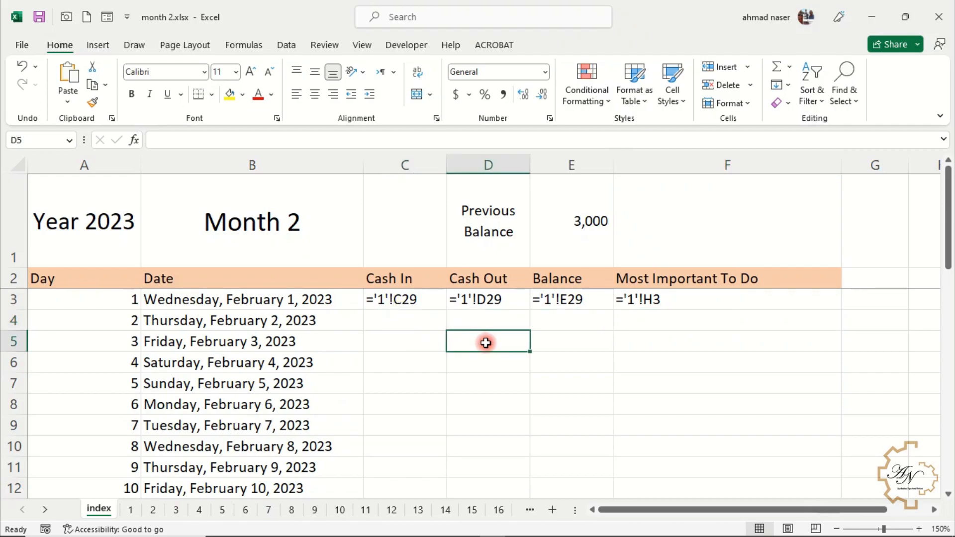
{"action": "left_click", "coordinate": [652, 302]}
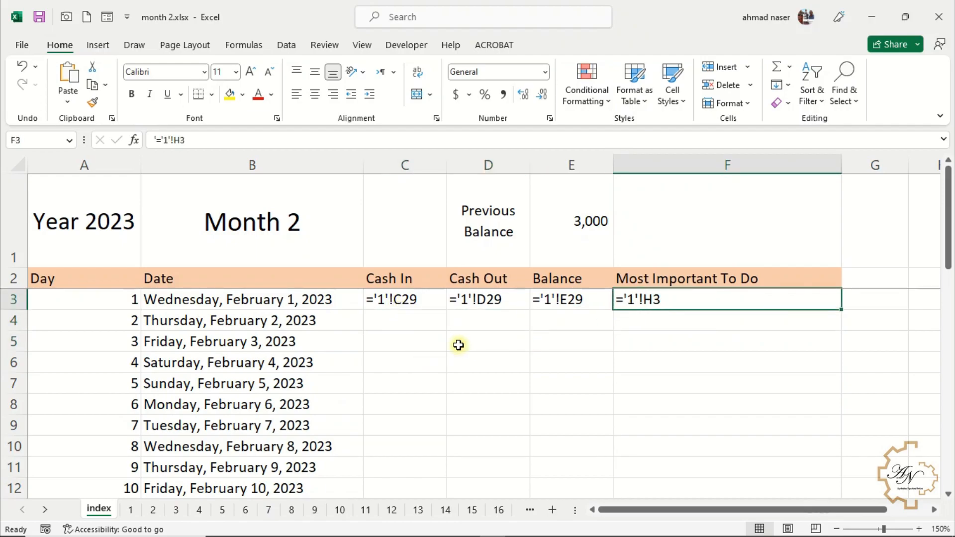
{"action": "left_click", "coordinate": [407, 302]}
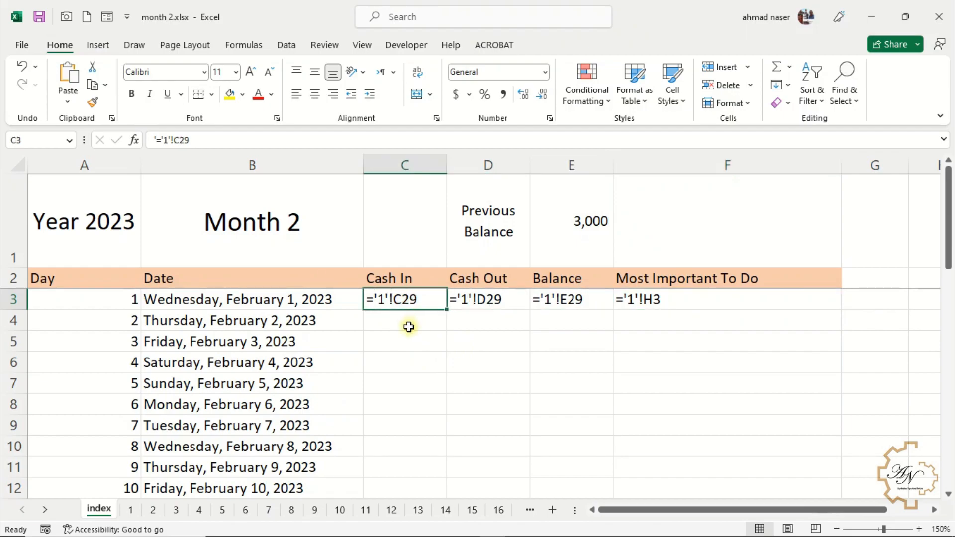
Step: Build the sheet reference text for day 2 in C4 with the formula ="'"&A4&"'!c29"
{"action": "left_click", "coordinate": [385, 321]}
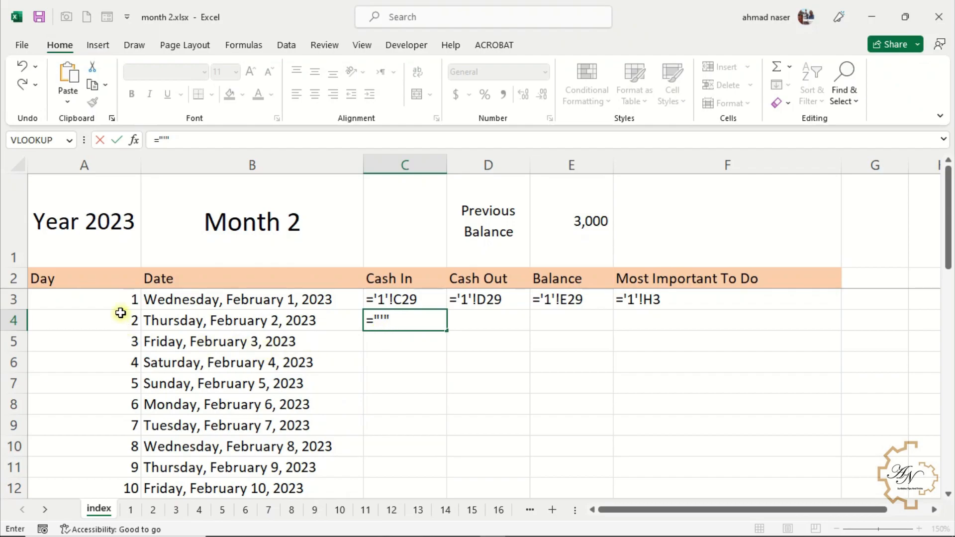
{"action": "type", "text": "&"}
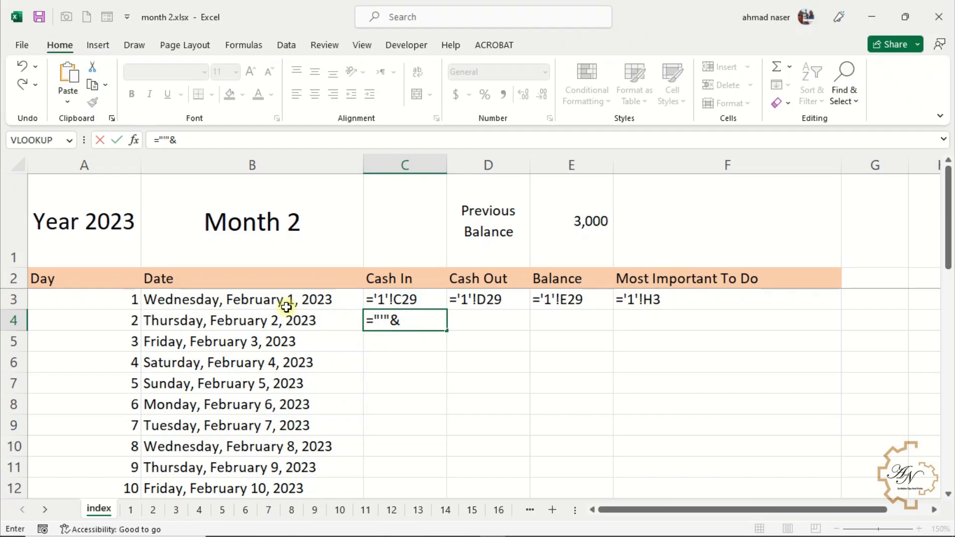
{"action": "type", "text": "a4"}
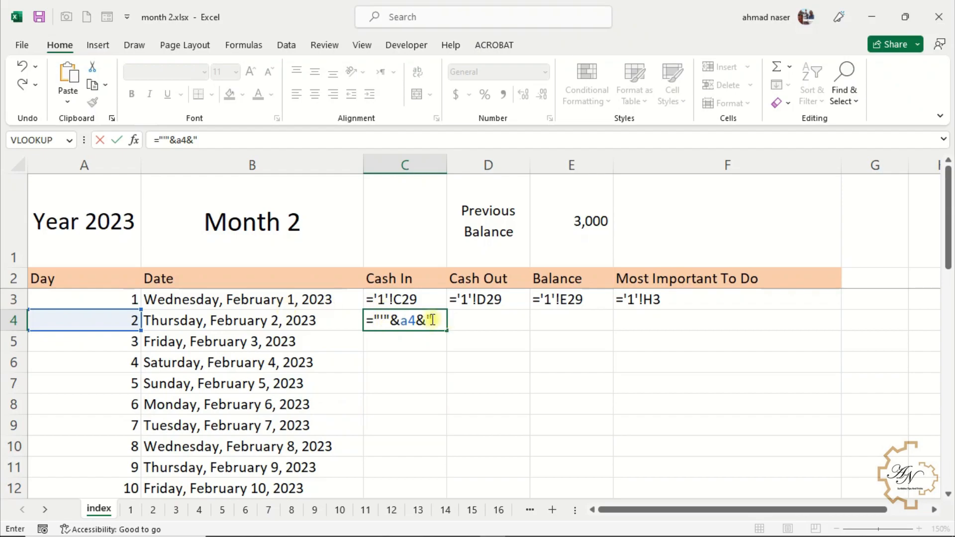
{"action": "type", "text": "&\"\""}
{"action": "type", "text": "!"}
{"action": "type", "text": "c29\""}
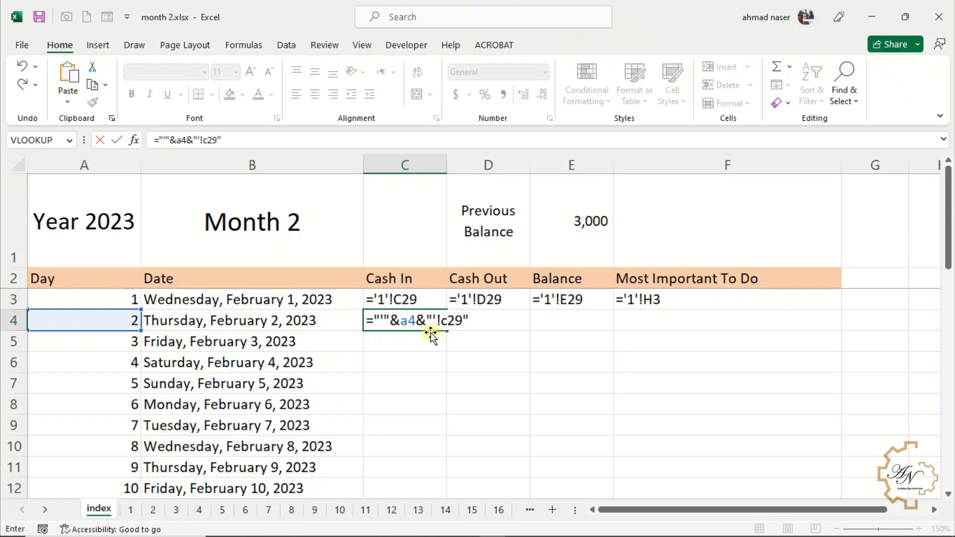
{"action": "key", "text": "Return"}
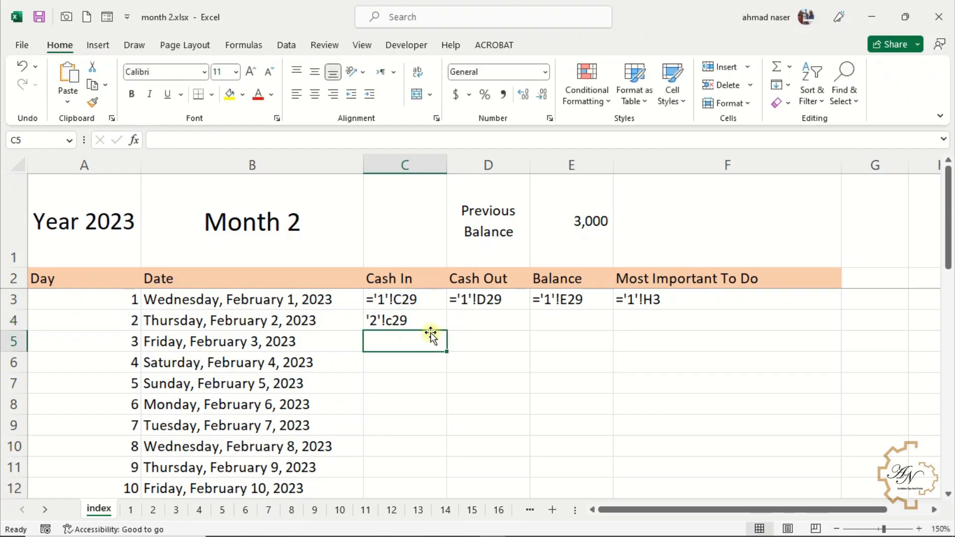
Step: Wrap the reference text in C4 in the INDIRECT function, giving =INDIRECT("'"&A4&"'!c29")
{"action": "left_click", "coordinate": [432, 320]}
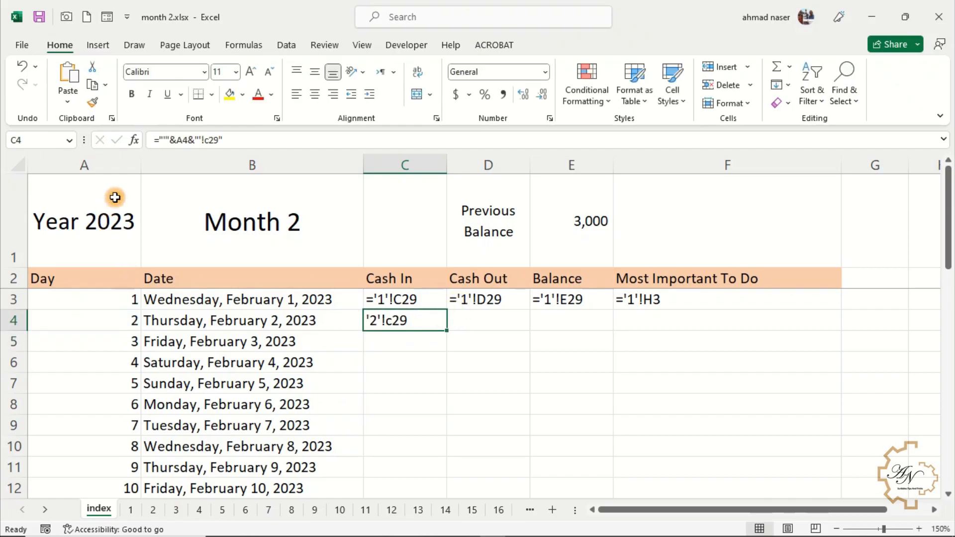
{"action": "left_click", "coordinate": [157, 139]}
{"action": "type", "text": "in"}
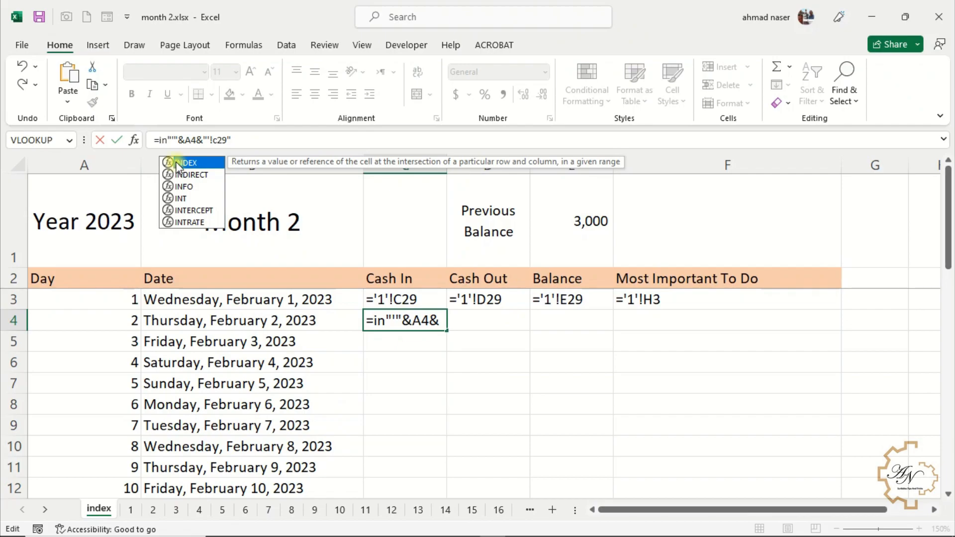
{"action": "double_click", "coordinate": [191, 175]}
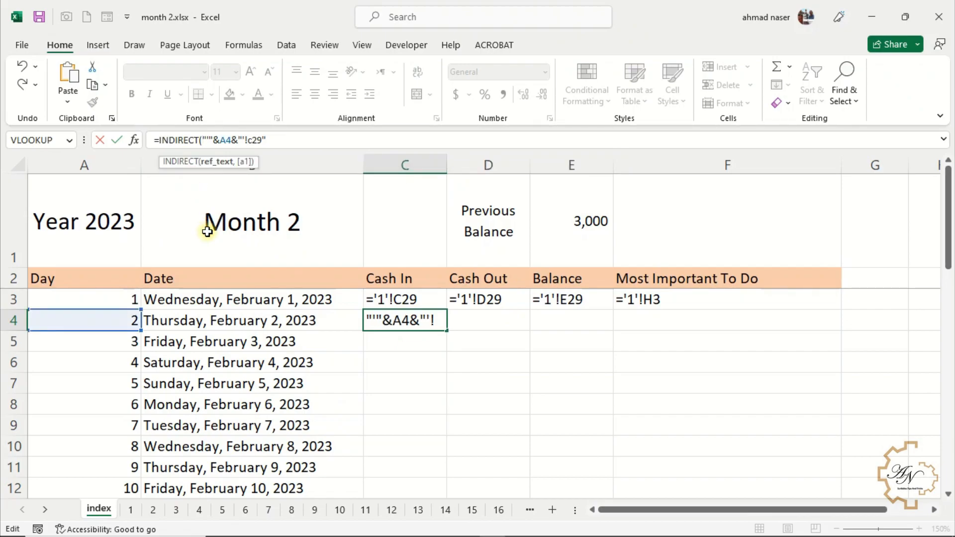
{"action": "key", "text": "Return"}
Step: Fill the INDIRECT formula from C4 down to C32 and check the cells beside the empty days in rows 31 and 32
{"action": "left_click", "coordinate": [407, 320]}
{"action": "left_click_drag", "start_coordinate": [447, 332], "coordinate": [445, 479]}
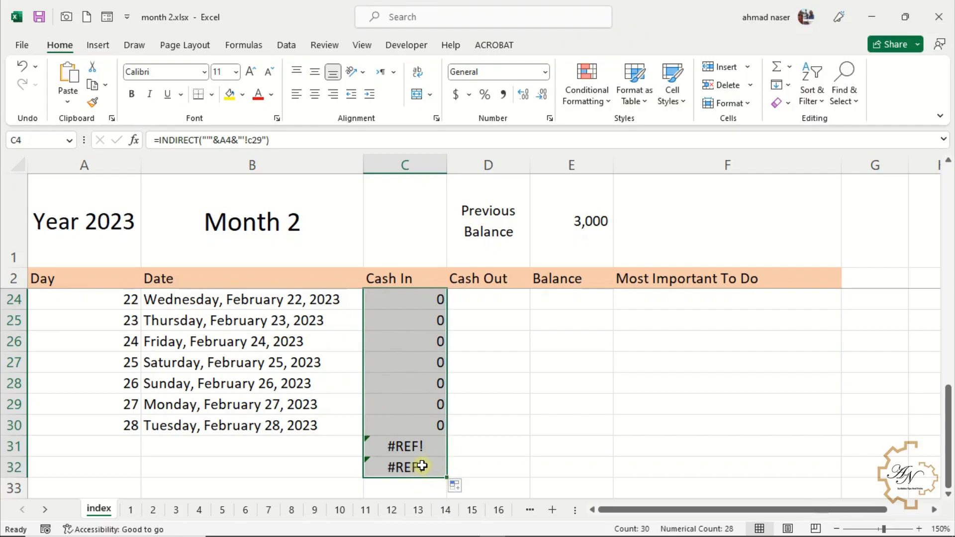
{"action": "scroll", "coordinate": [417, 463], "scroll_direction": "down", "scroll_amount": 1}
{"action": "left_click", "coordinate": [413, 387]}
{"action": "left_click", "coordinate": [412, 403]}
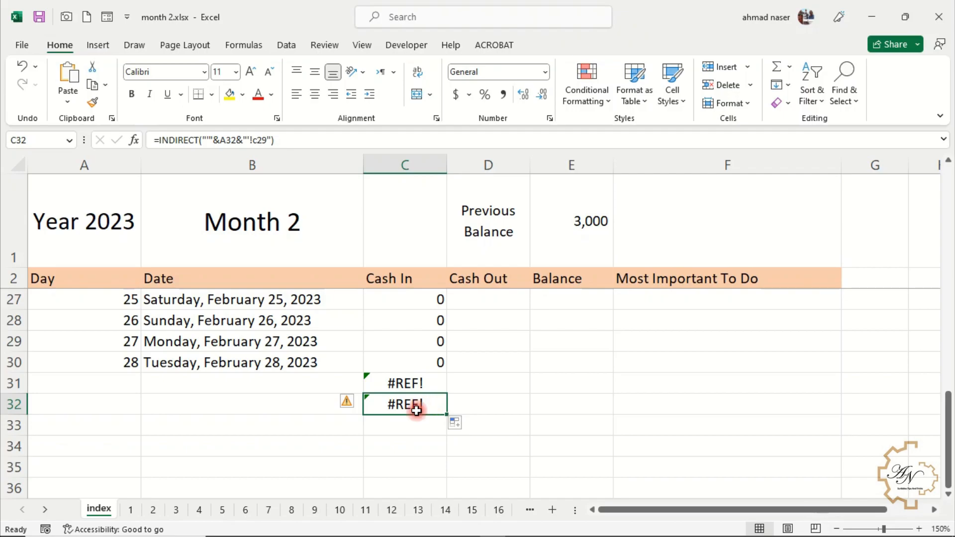
Step: Wrap the C32 formula in the empty-day check copied from B32, giving =IF(A32=0,"",INDIRECT("'"&A32&"'!c29"))
{"action": "left_click", "coordinate": [297, 402]}
{"action": "left_click_drag", "start_coordinate": [232, 140], "coordinate": [160, 141]}
{"action": "key", "text": "ctrl+c"}
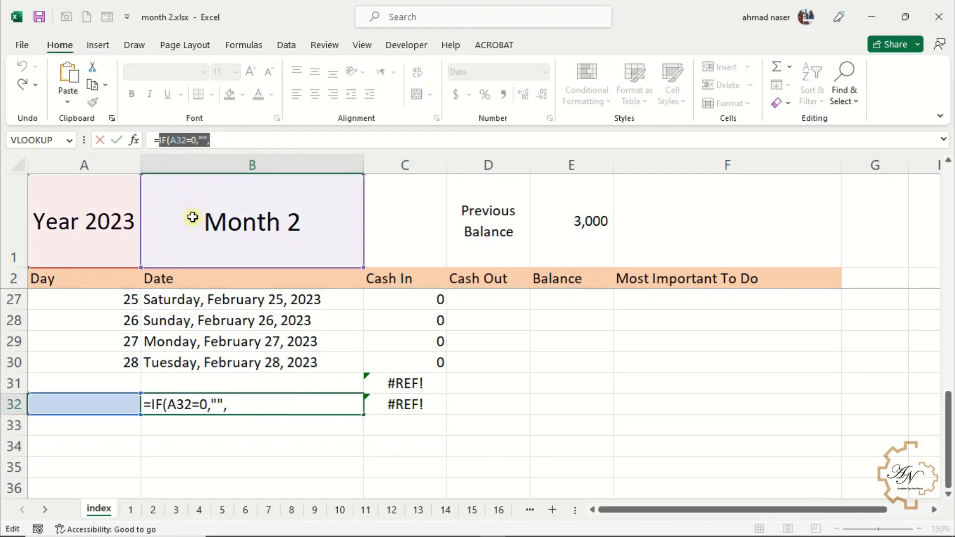
{"action": "key", "text": "Return"}
{"action": "left_click", "coordinate": [392, 402]}
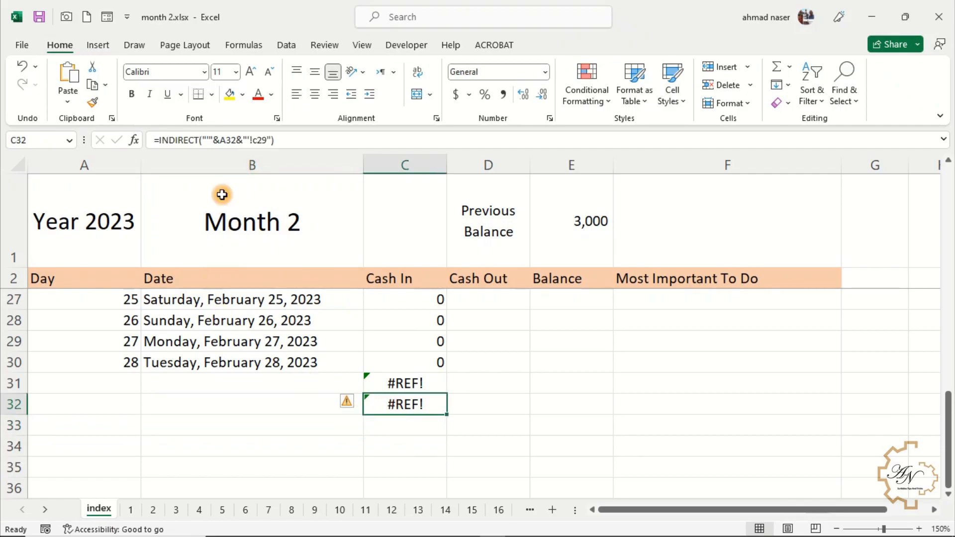
{"action": "left_click", "coordinate": [158, 140]}
{"action": "key", "text": "ctrl+v"}
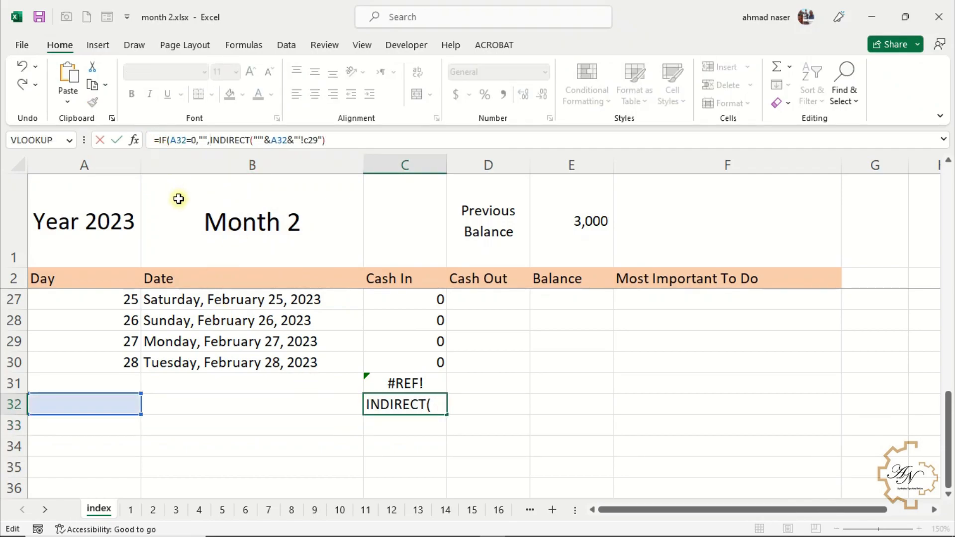
{"action": "scroll", "coordinate": [182, 196], "scroll_direction": "down", "scroll_amount": 1}
{"action": "key", "text": "Return"}
{"action": "key", "text": "Return"}
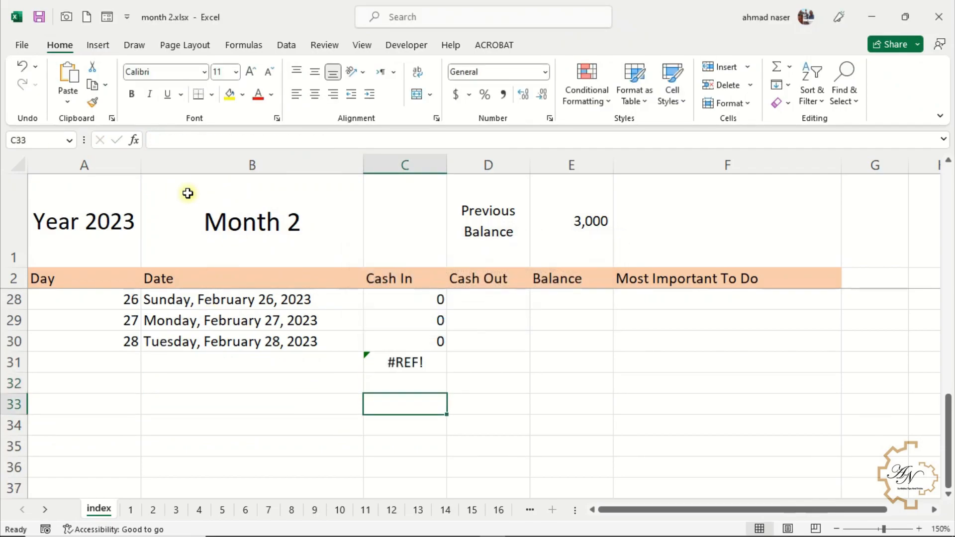
Step: Fill the C32 formula up the Cash In column to C3 and down to C33
{"action": "left_click", "coordinate": [415, 381]}
{"action": "left_click_drag", "start_coordinate": [446, 392], "coordinate": [442, 318]}
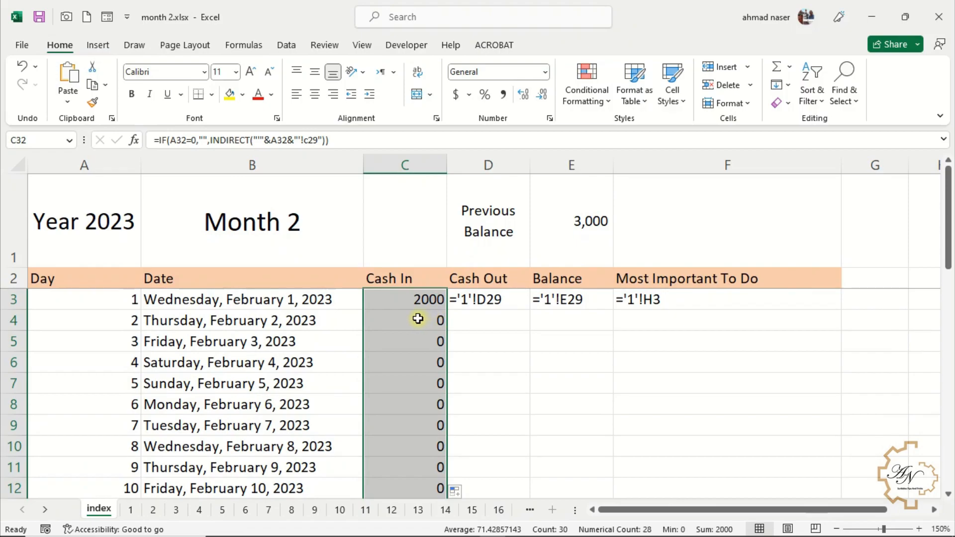
{"action": "scroll", "coordinate": [415, 321], "scroll_direction": "down", "scroll_amount": 7}
{"action": "scroll", "coordinate": [378, 446], "scroll_direction": "down", "scroll_amount": 1}
{"action": "left_click_drag", "start_coordinate": [444, 418], "coordinate": [442, 432]}
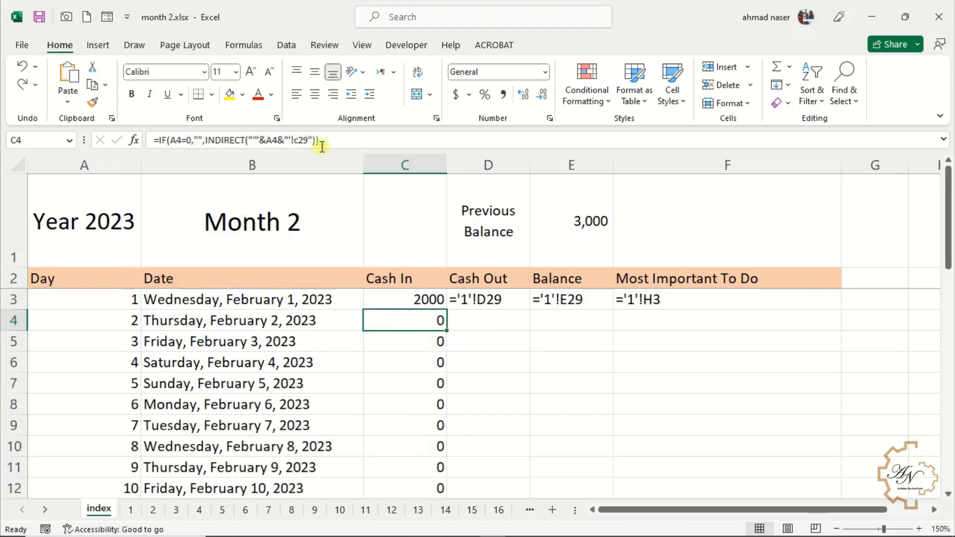
Step: Copy the formula text of C4 unchanged into D4, E4 and F4
{"action": "left_click_drag", "start_coordinate": [348, 140], "coordinate": [160, 143]}
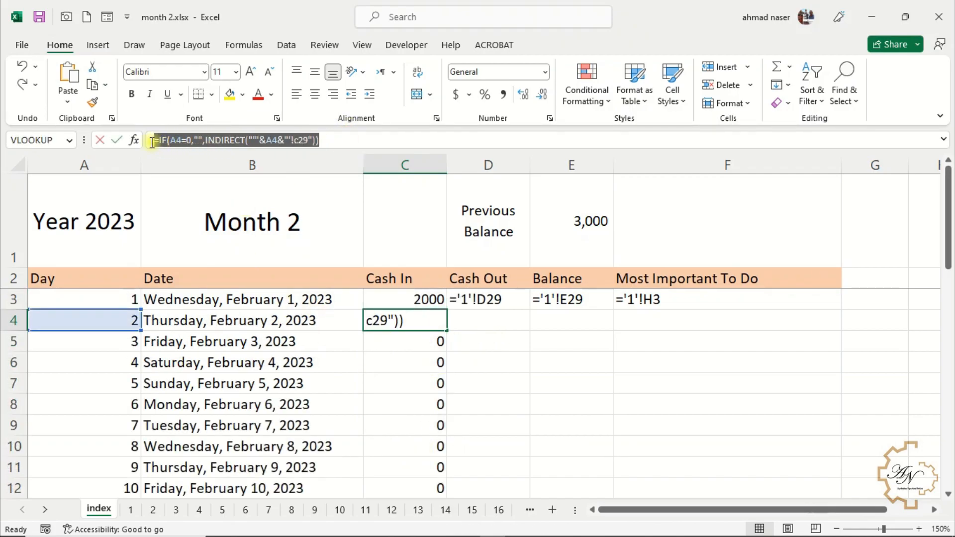
{"action": "key", "text": "Return"}
{"action": "left_click", "coordinate": [473, 315]}
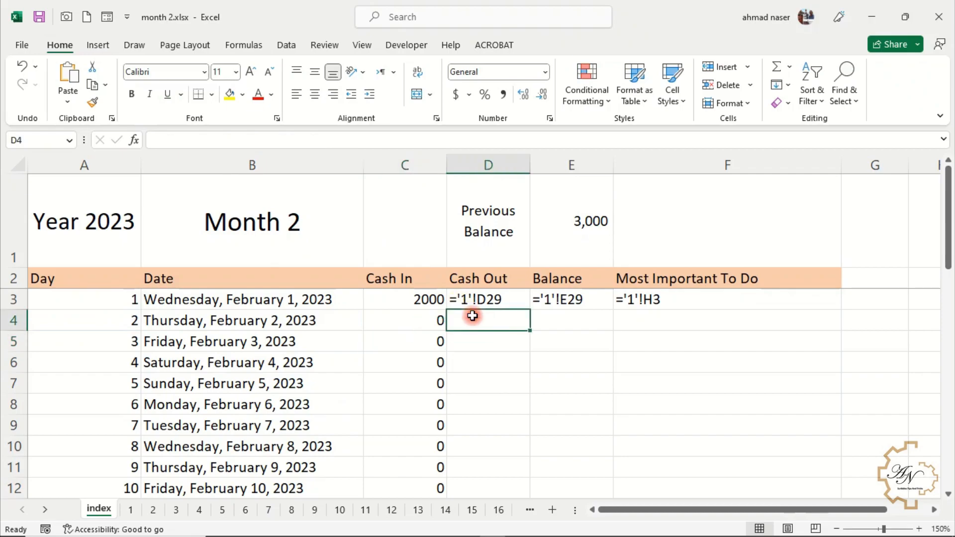
{"action": "key", "text": "ctrl+v"}
{"action": "left_click", "coordinate": [548, 320]}
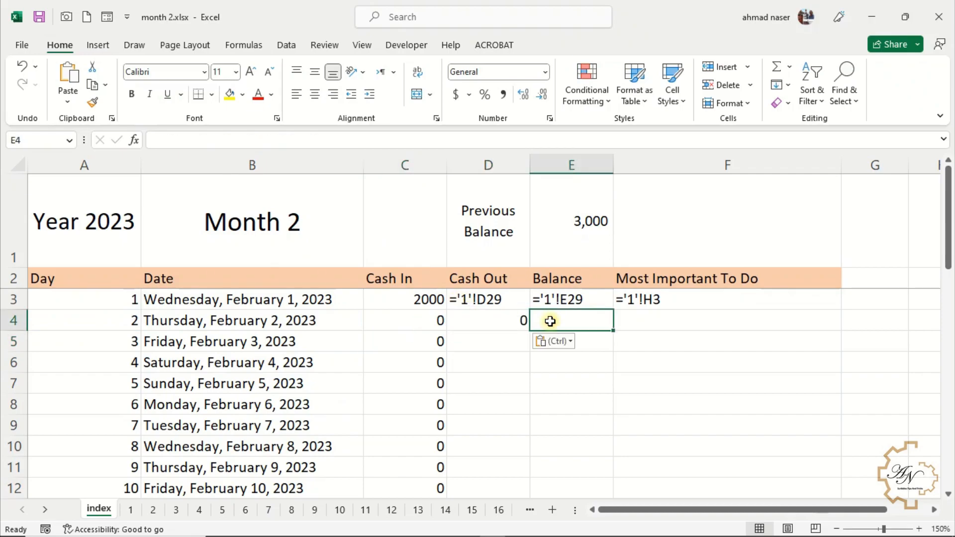
{"action": "key", "text": "ctrl+v"}
{"action": "left_click", "coordinate": [632, 320]}
{"action": "key", "text": "ctrl+v"}
Step: Change the cell reference in the Cash Out formula in D4 from c29 to d29
{"action": "left_click", "coordinate": [492, 321]}
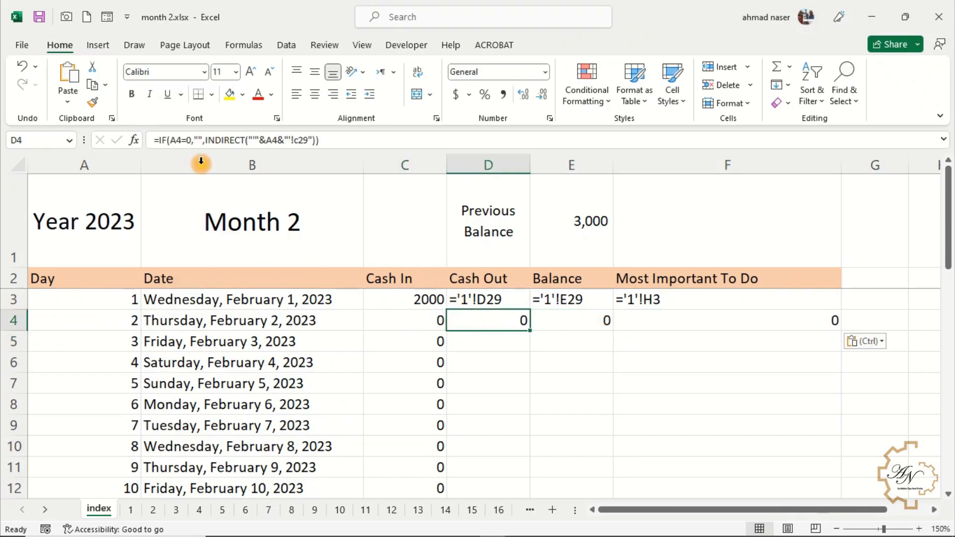
{"action": "left_click", "coordinate": [296, 140]}
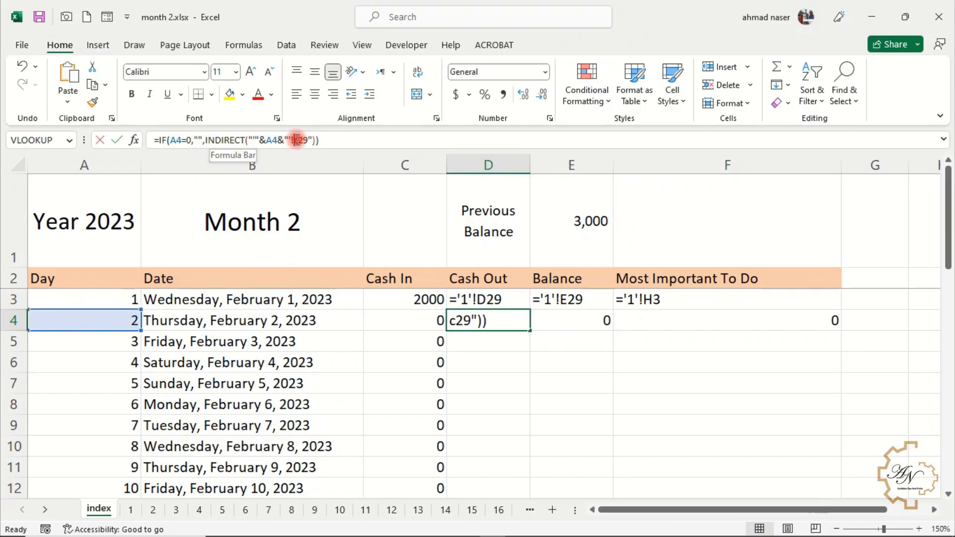
{"action": "key", "text": "Delete"}
{"action": "type", "text": "d"}
{"action": "key", "text": "Return"}
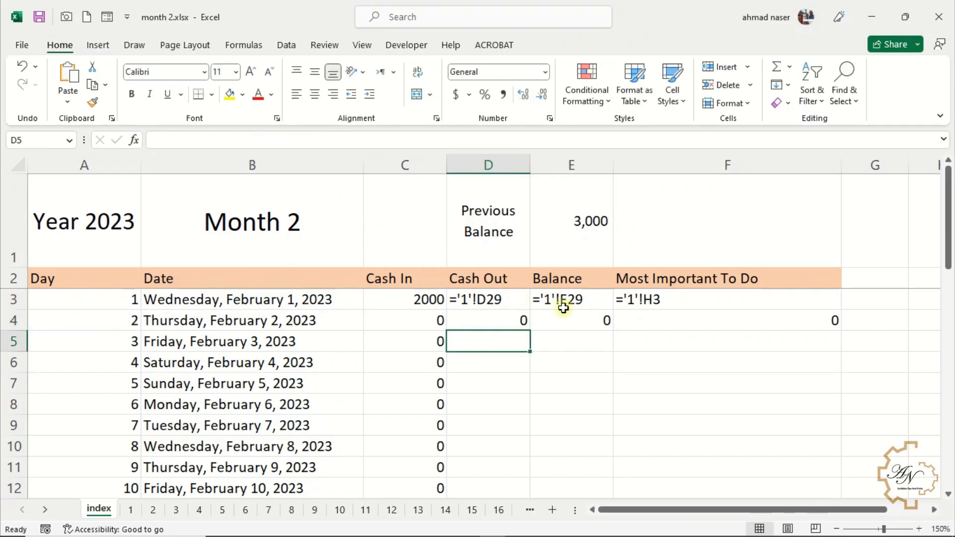
Step: Change the cell reference in the Balance formula in E4 from c29 to e29
{"action": "left_click", "coordinate": [561, 320]}
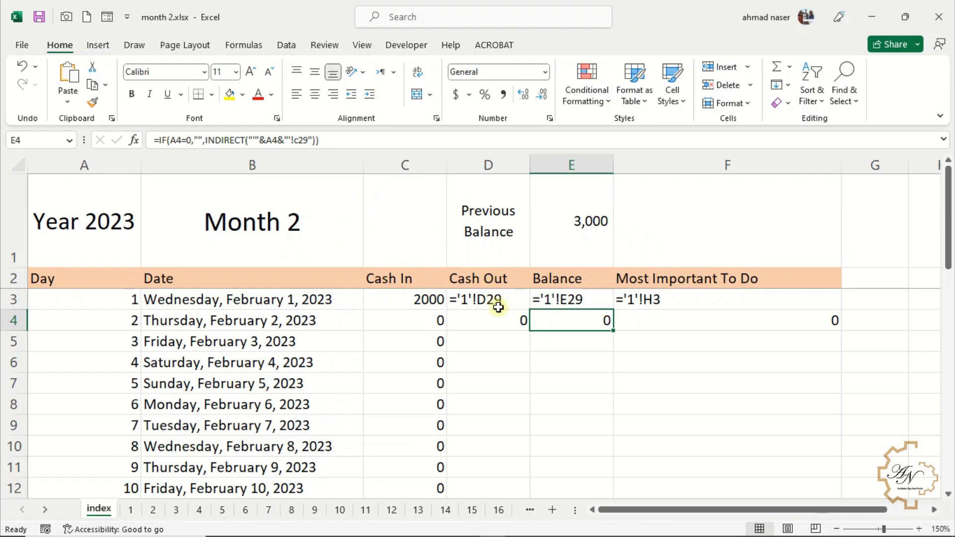
{"action": "left_click", "coordinate": [297, 141]}
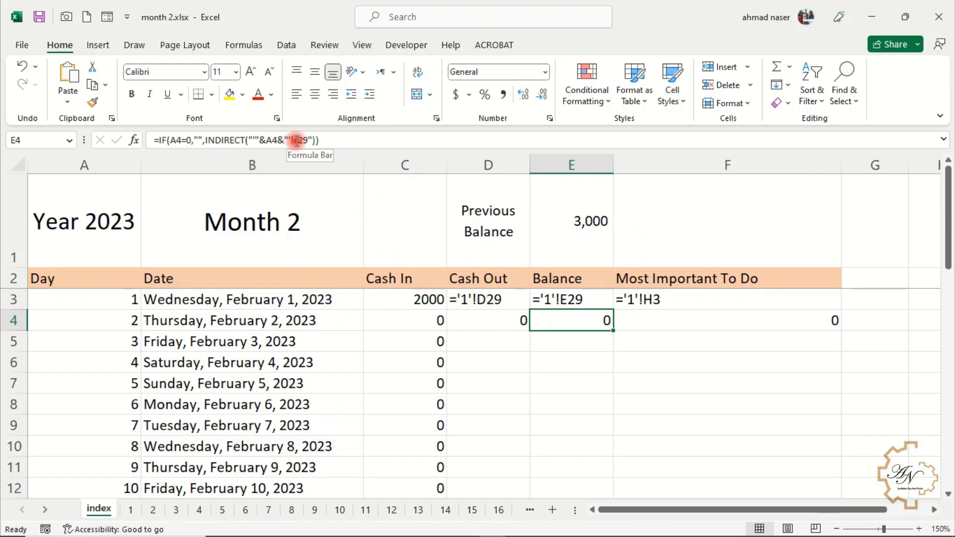
{"action": "left_click_drag", "start_coordinate": [297, 141], "coordinate": [301, 141]}
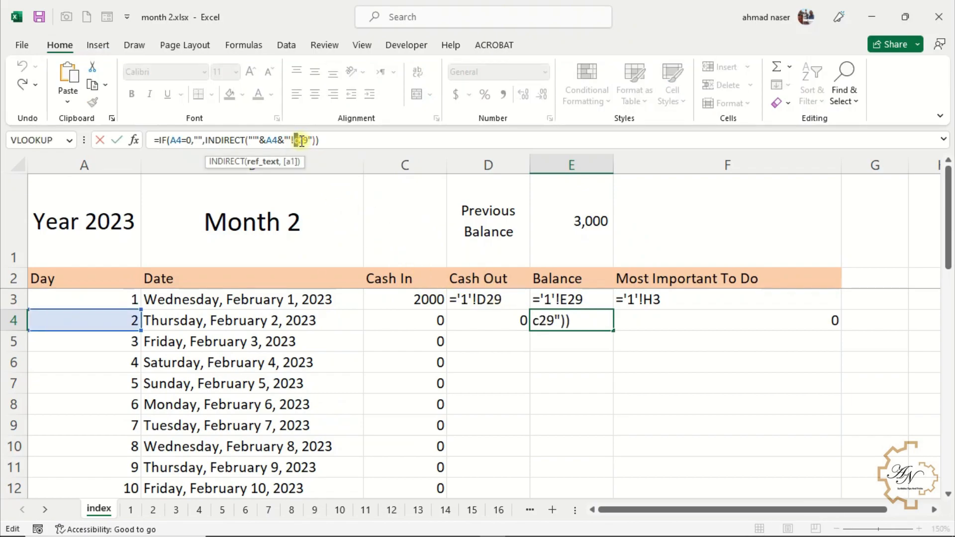
{"action": "type", "text": "e"}
{"action": "key", "text": "Return"}
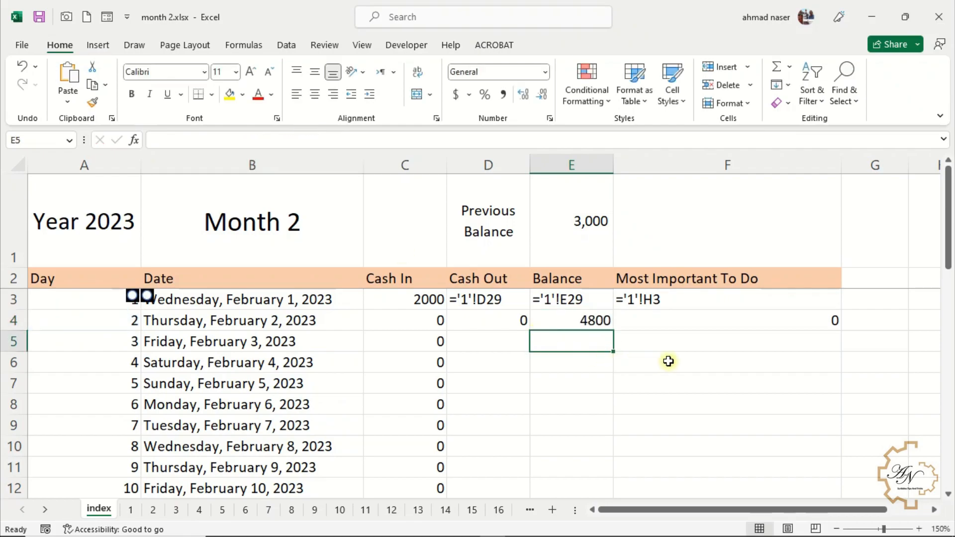
Step: Change the cell reference in the Most Important To Do formula in F4 from c29 to h3
{"action": "left_click", "coordinate": [678, 320]}
{"action": "left_click_drag", "start_coordinate": [298, 140], "coordinate": [306, 141]}
{"action": "type", "text": "h3"}
{"action": "key", "text": "Return"}
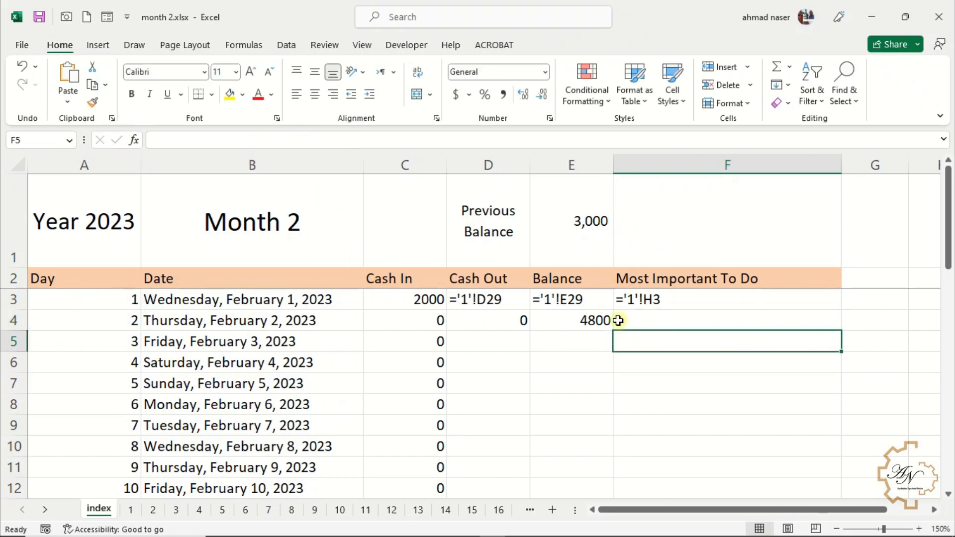
Step: Fill the formulas of D4:F4 up to row 3 and down to row 33
{"action": "mouse_move", "coordinate": [468, 319]}
{"action": "left_mouse_down"}
{"action": "mouse_move", "coordinate": [701, 316]}
{"action": "mouse_move", "coordinate": [816, 330]}
{"action": "mouse_move", "coordinate": [837, 311]}
{"action": "mouse_move", "coordinate": [835, 294]}
{"action": "mouse_move", "coordinate": [842, 330]}
{"action": "mouse_move", "coordinate": [819, 528]}
{"action": "mouse_move", "coordinate": [812, 467]}
{"action": "mouse_move", "coordinate": [812, 494]}
{"action": "left_mouse_up"}
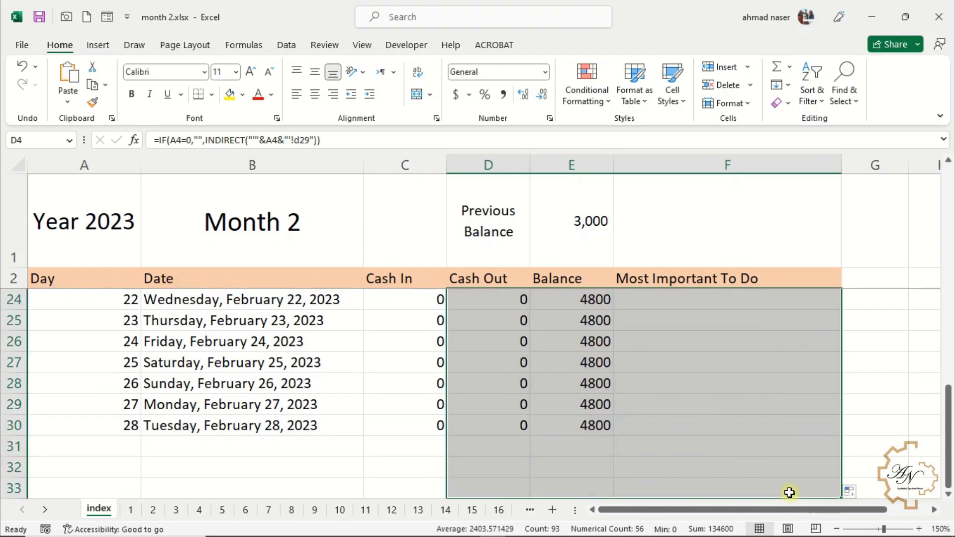
{"action": "scroll", "coordinate": [682, 477], "scroll_direction": "down", "scroll_amount": 1}
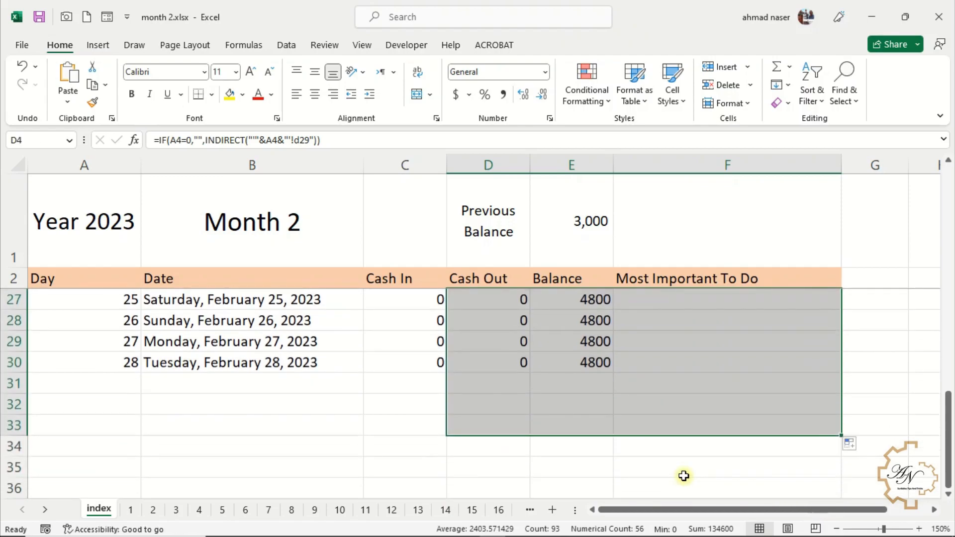
{"action": "scroll", "coordinate": [682, 474], "scroll_direction": "up", "scroll_amount": 6}
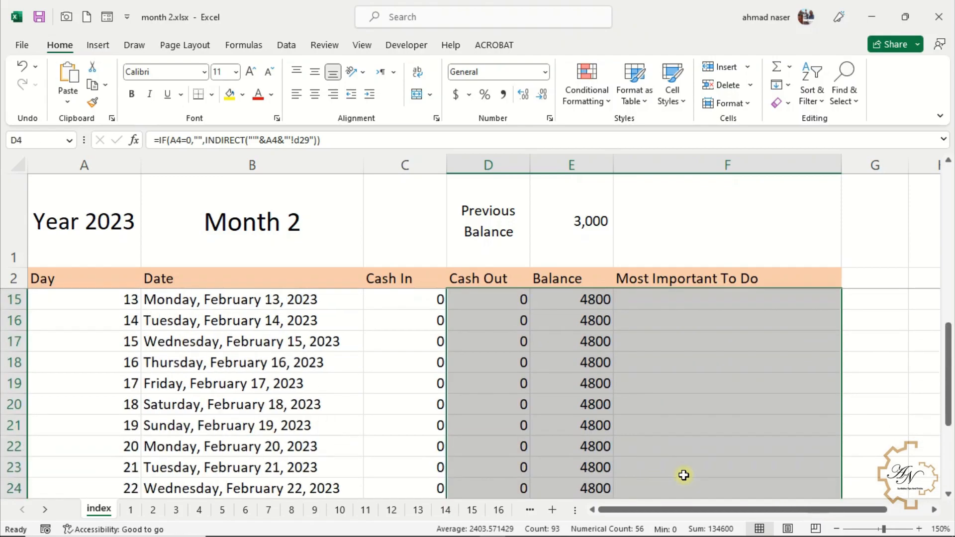
Step: Format the Cash In, Cash Out and Balance cells with comma style and no decimal places
{"action": "left_click", "coordinate": [579, 314]}
{"action": "left_click_drag", "start_coordinate": [584, 301], "coordinate": [394, 481]}
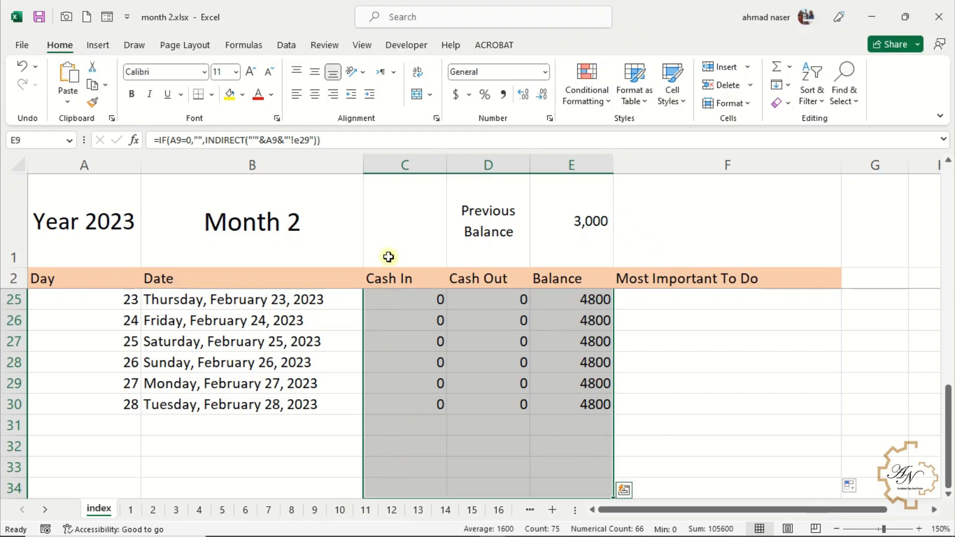
{"action": "left_click", "coordinate": [503, 95]}
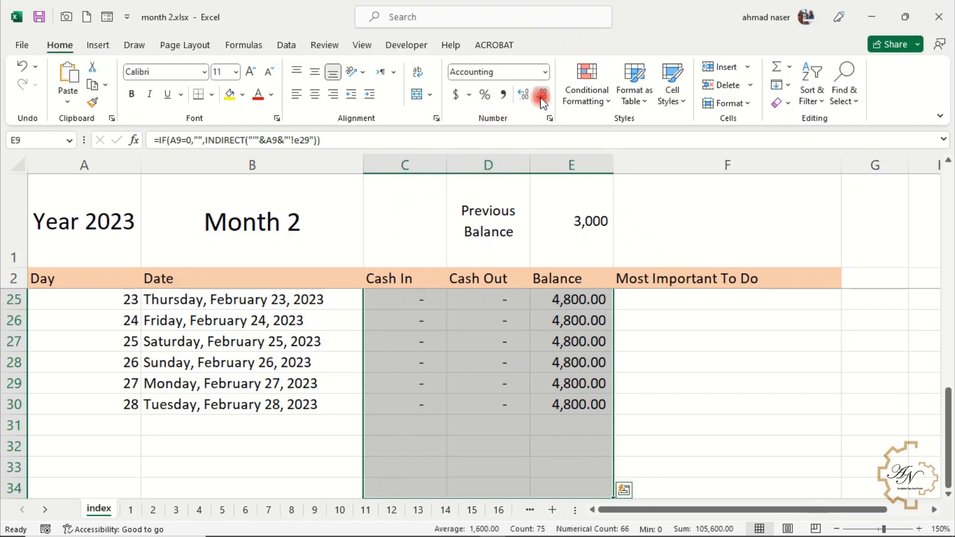
{"action": "left_click", "coordinate": [541, 95]}
{"action": "left_click", "coordinate": [542, 94]}
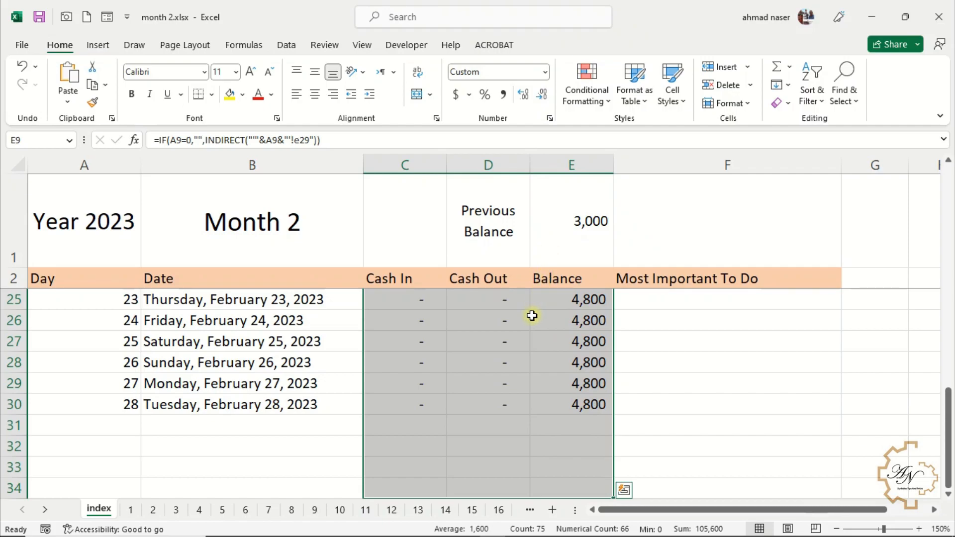
Step: Hide the gridlines on the index sheet
{"action": "scroll", "coordinate": [531, 325], "scroll_direction": "up", "scroll_amount": 7}
{"action": "left_click", "coordinate": [104, 273]}
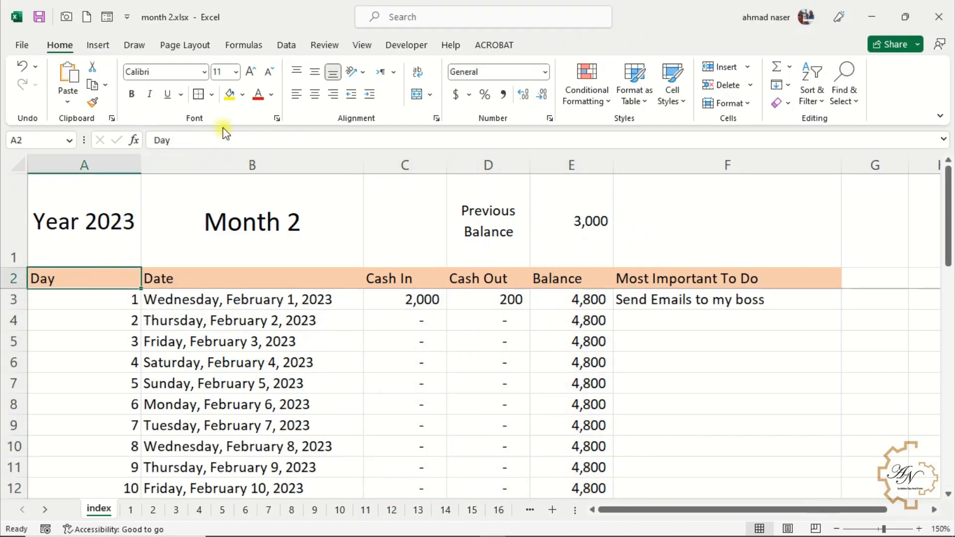
{"action": "left_click", "coordinate": [362, 45]}
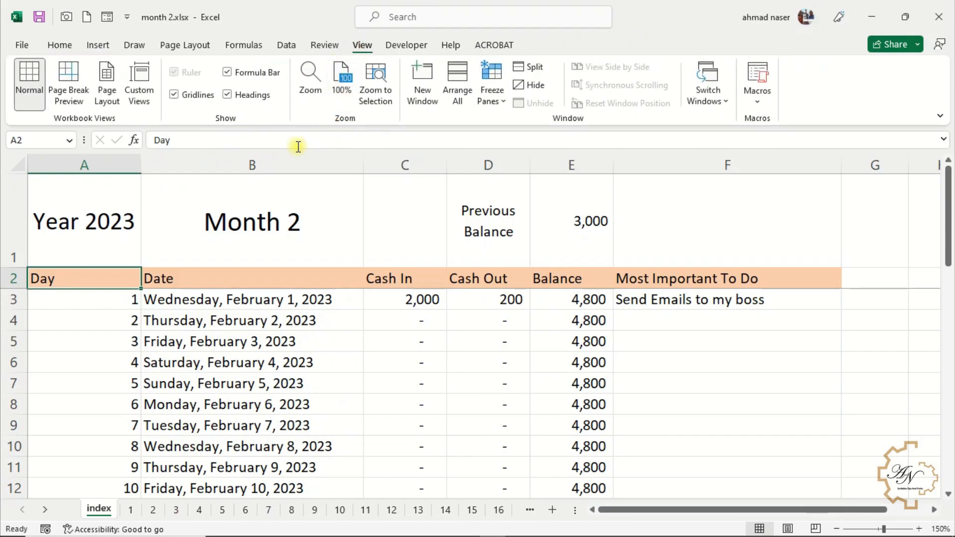
{"action": "left_click", "coordinate": [192, 98]}
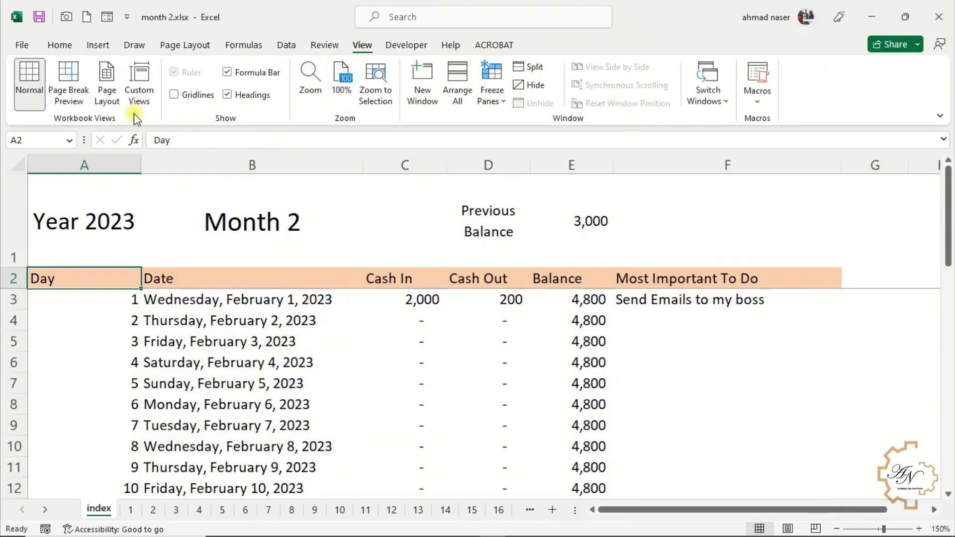
Step: Start a formula-based conditional formatting rule for A2:F33 with the condition =$a2<>0
{"action": "left_click", "coordinate": [63, 46]}
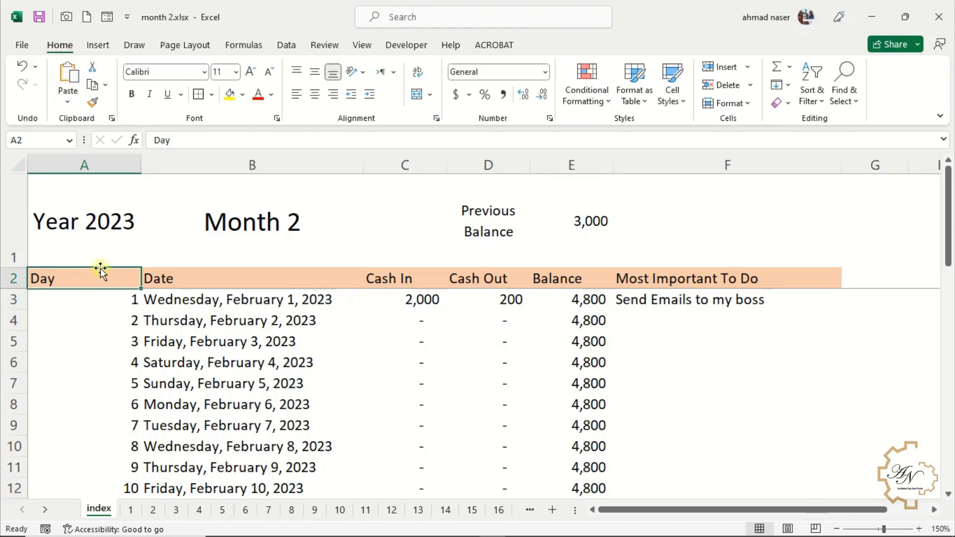
{"action": "scroll", "coordinate": [100, 270], "scroll_direction": "down", "scroll_amount": 3}
{"action": "scroll", "coordinate": [97, 269], "scroll_direction": "up", "scroll_amount": 3}
{"action": "left_click_drag", "start_coordinate": [88, 279], "coordinate": [678, 466]}
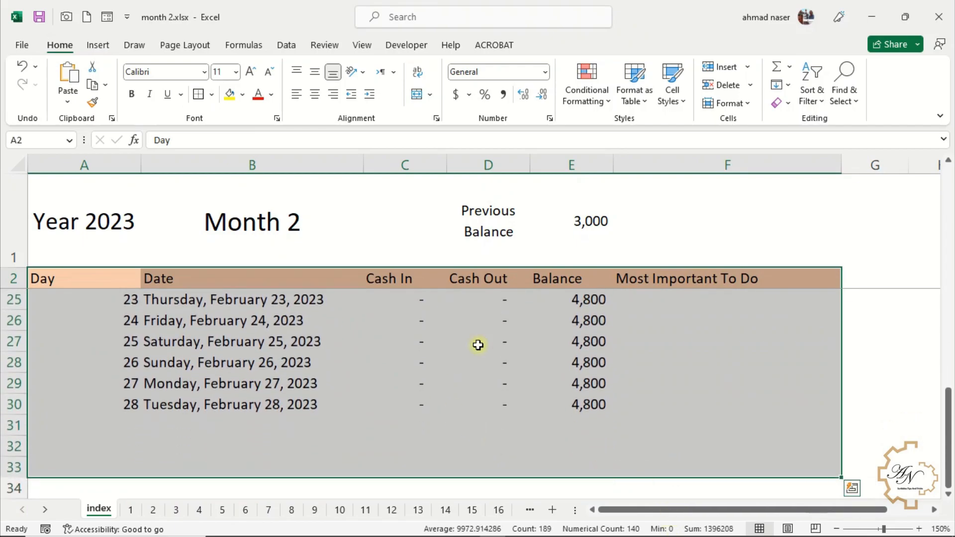
{"action": "left_click", "coordinate": [590, 102]}
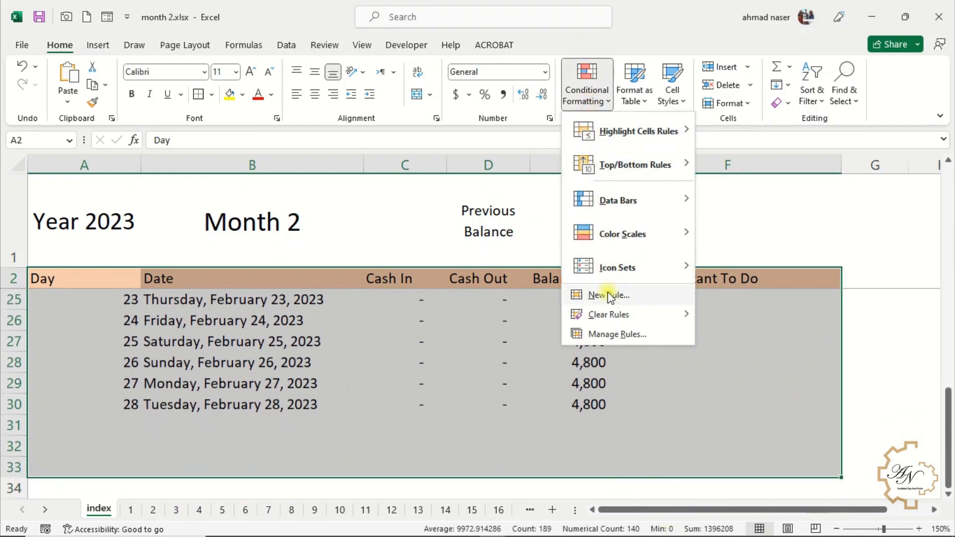
{"action": "left_click", "coordinate": [606, 295]}
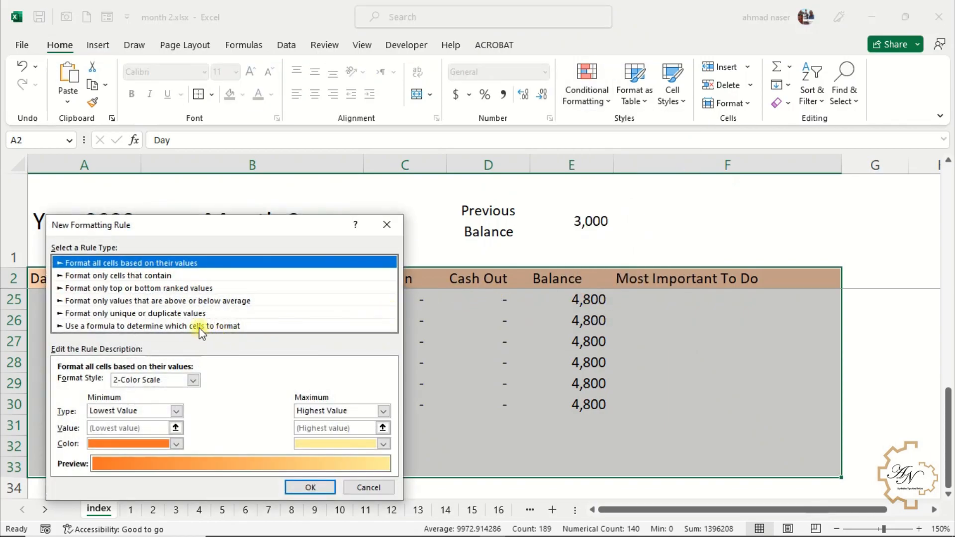
{"action": "left_click", "coordinate": [199, 326]}
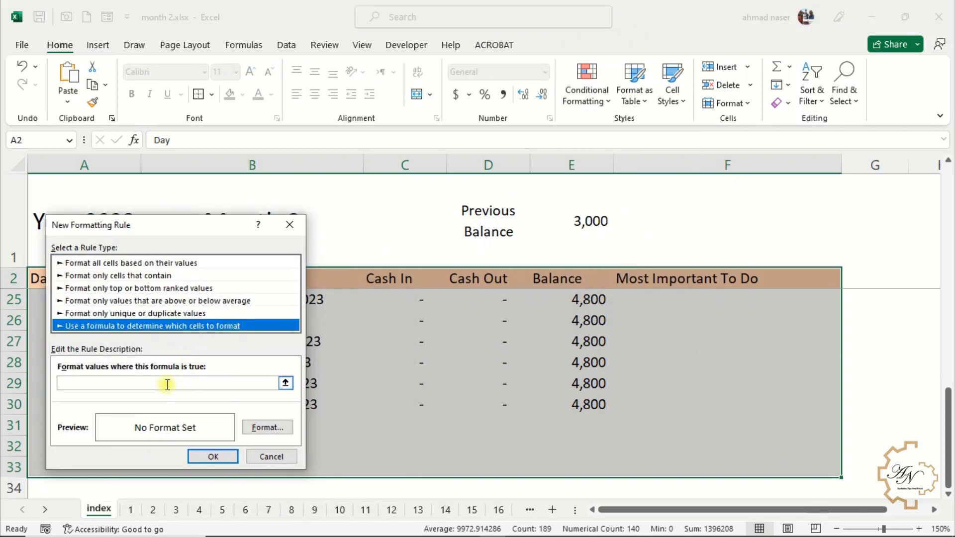
{"action": "left_click", "coordinate": [168, 386]}
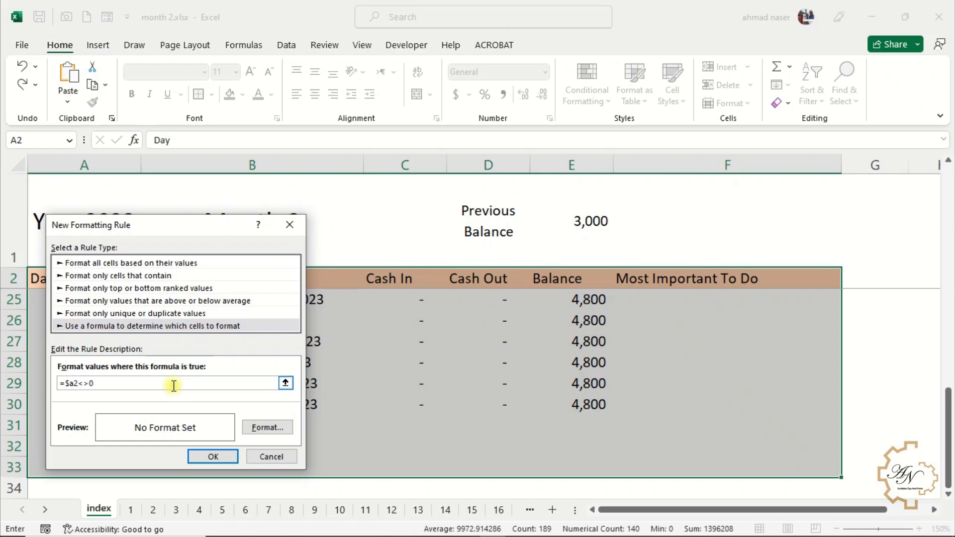
Step: Give the rule's format black left and right borders and a light blue dotted bottom border, and apply the rule
{"action": "left_click", "coordinate": [257, 428]}
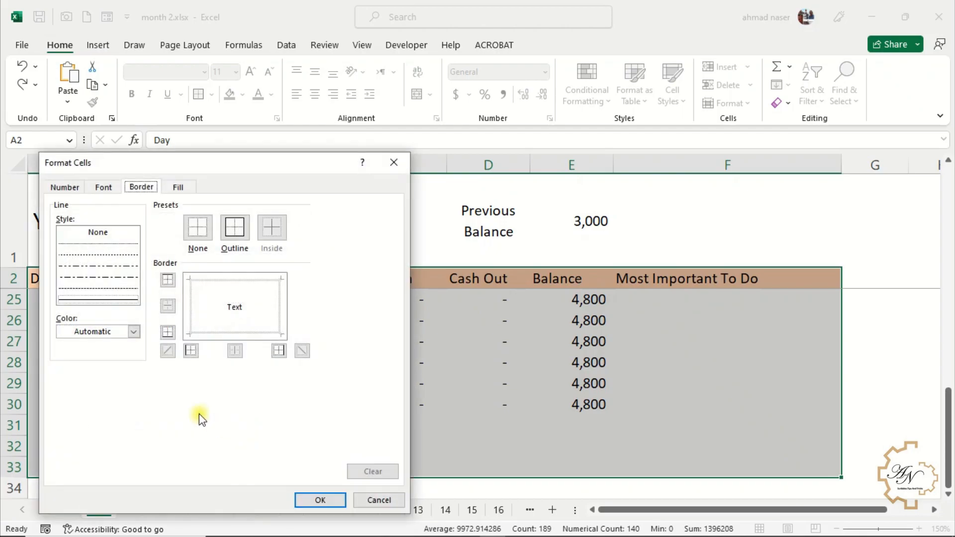
{"action": "left_click", "coordinate": [190, 316]}
{"action": "left_click", "coordinate": [132, 331]}
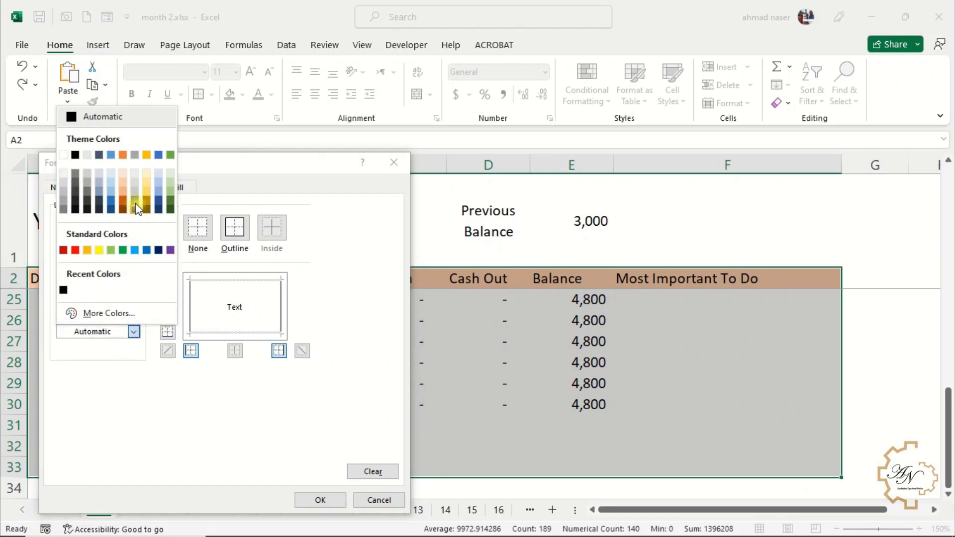
{"action": "left_click", "coordinate": [111, 185]}
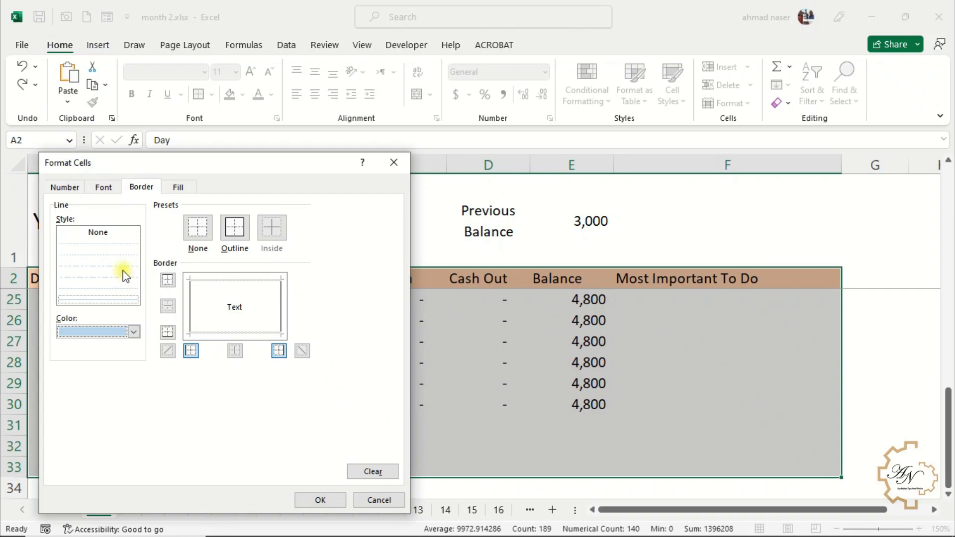
{"action": "left_click", "coordinate": [123, 256]}
{"action": "left_click", "coordinate": [222, 332]}
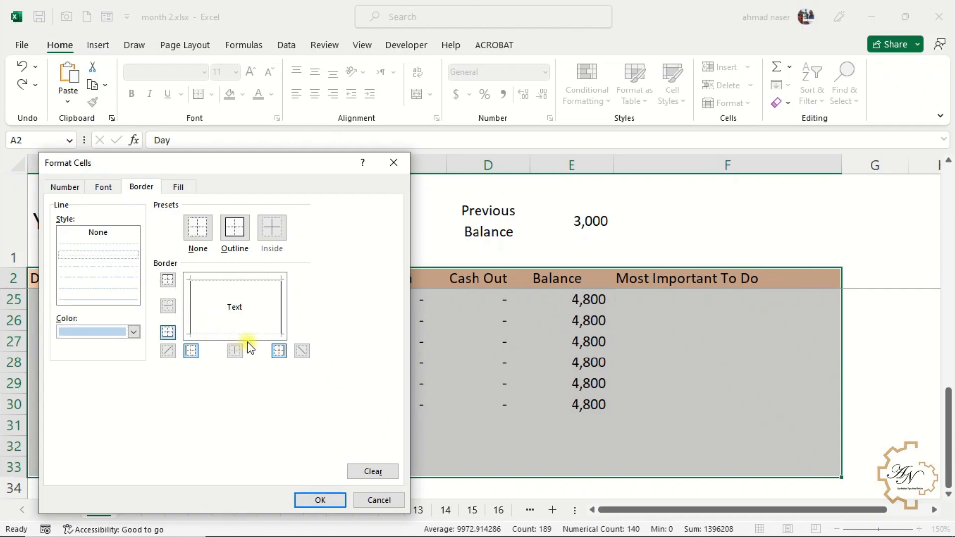
{"action": "left_click", "coordinate": [327, 498]}
{"action": "left_click", "coordinate": [222, 454]}
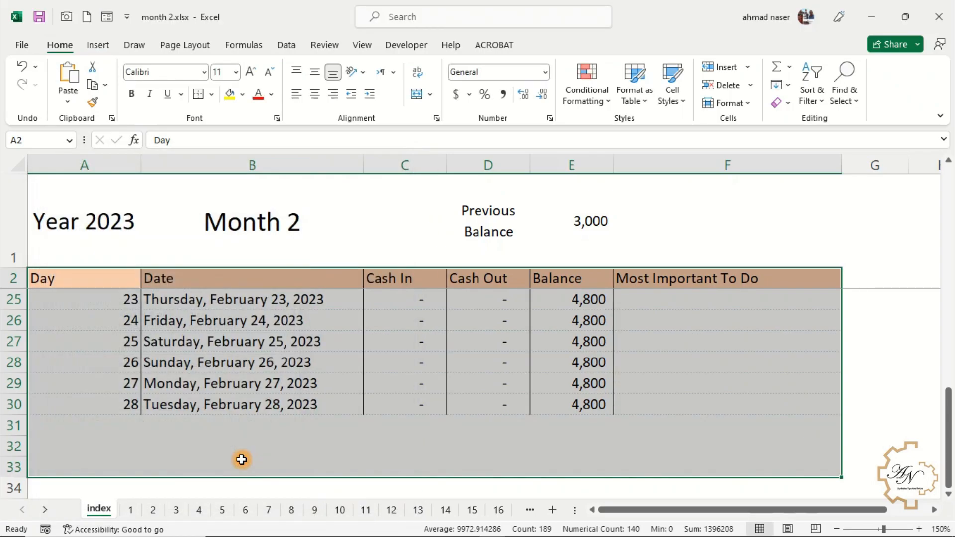
{"action": "scroll", "coordinate": [294, 392], "scroll_direction": "up", "scroll_amount": 5}
{"action": "scroll", "coordinate": [294, 394], "scroll_direction": "up", "scroll_amount": 3}
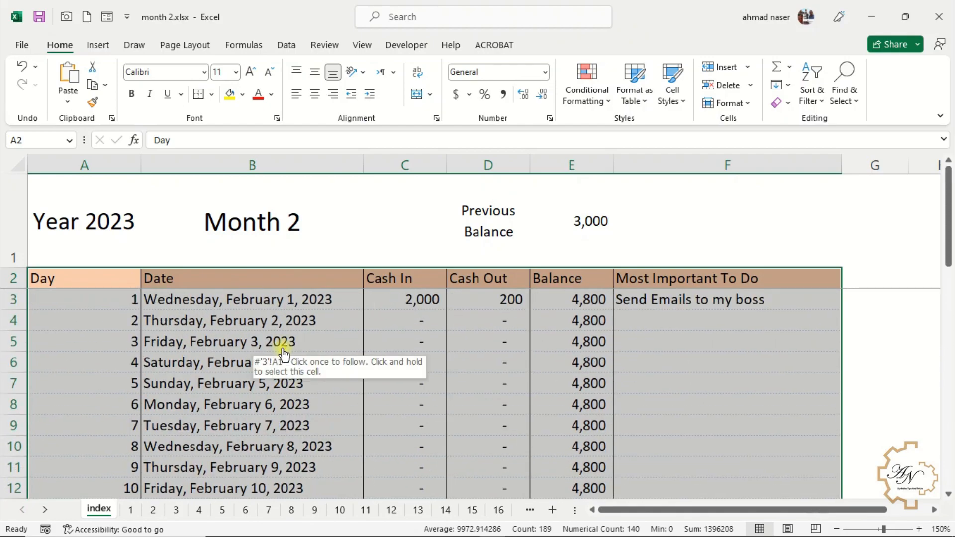
Step: Follow the February 3 date link to its daily sheet, return to the index sheet and save the workbook
{"action": "left_click", "coordinate": [284, 352]}
{"action": "left_click", "coordinate": [99, 508]}
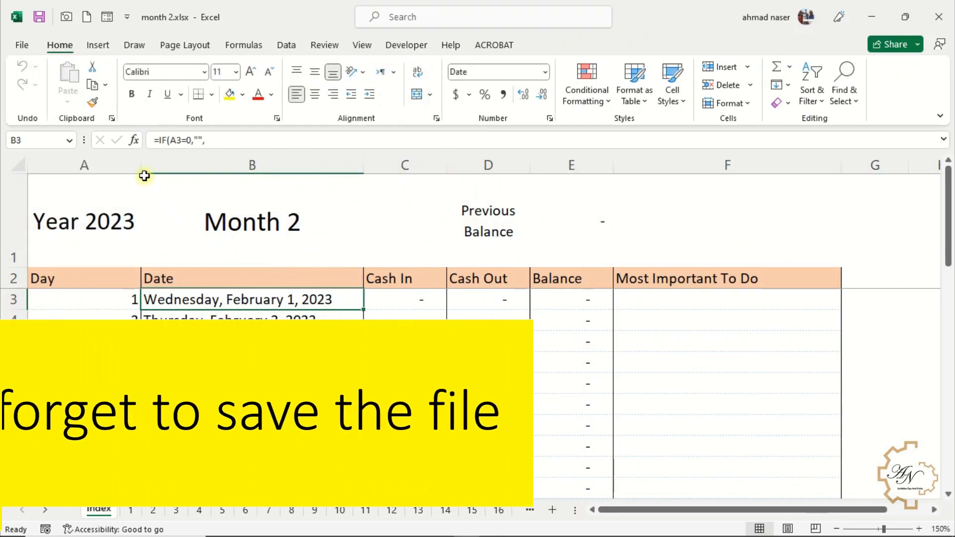
{"action": "left_click", "coordinate": [39, 18]}
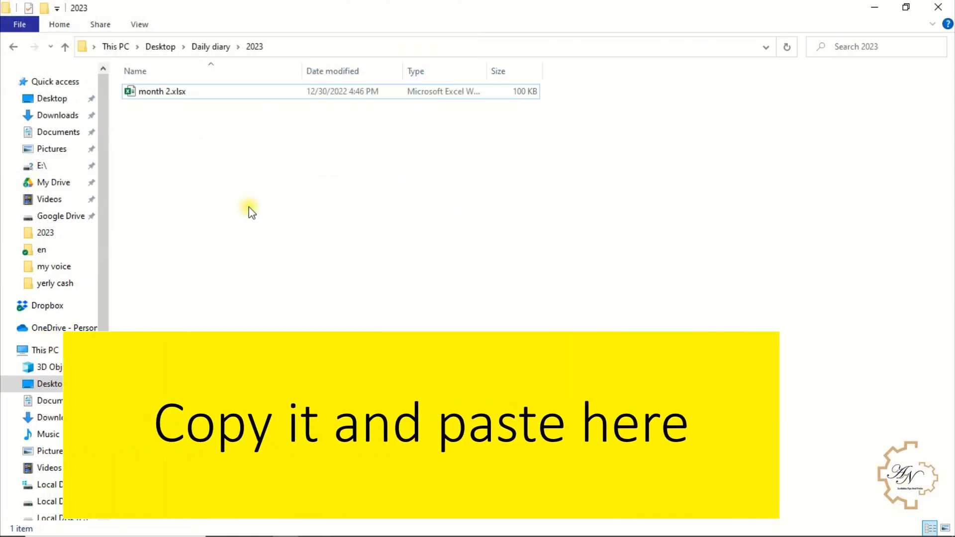
Step: Paste a copy of month 2.xlsx into the 2023 folder in File Explorer and rename it month 1.xlsx
{"action": "key", "text": "ctrl+v"}
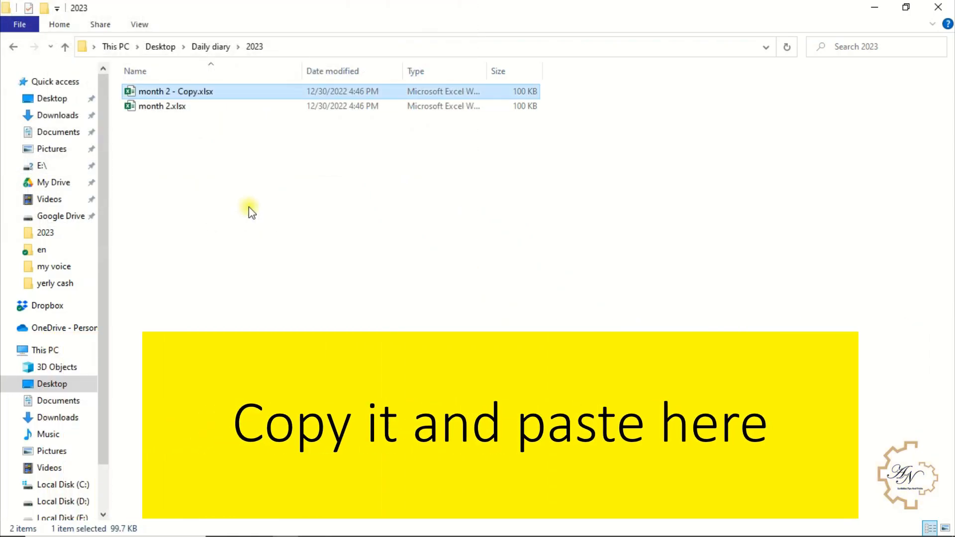
{"action": "right_click", "coordinate": [182, 94]}
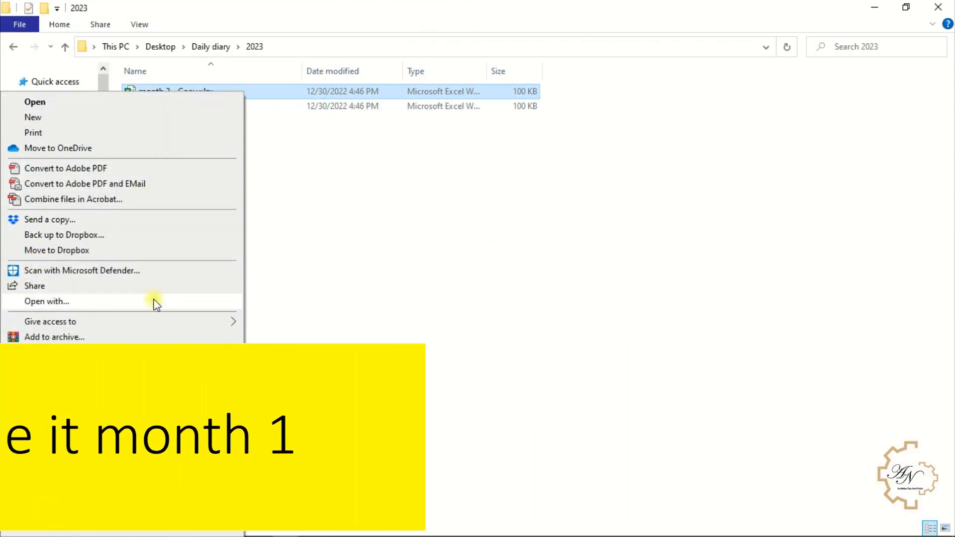
{"action": "left_click", "coordinate": [160, 505]}
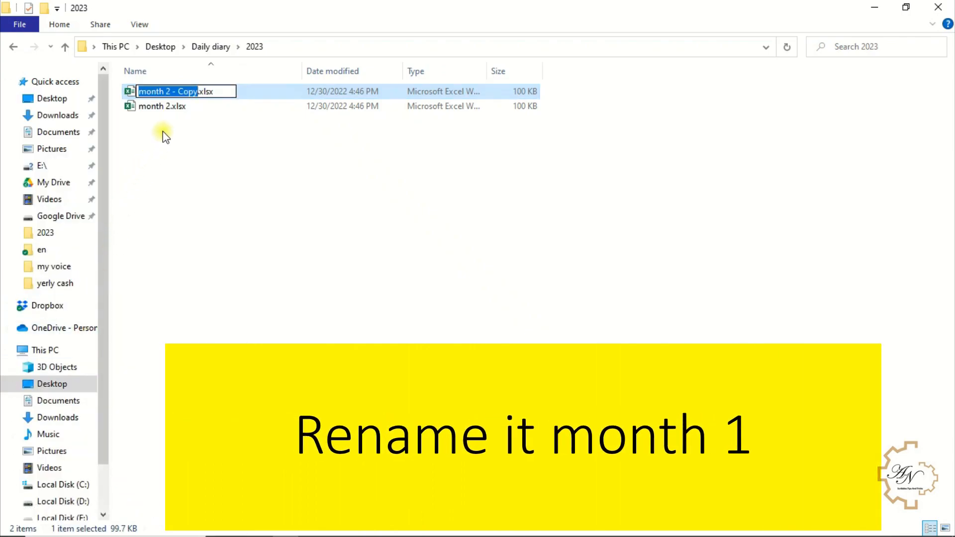
{"action": "left_click_drag", "start_coordinate": [166, 92], "coordinate": [192, 92]}
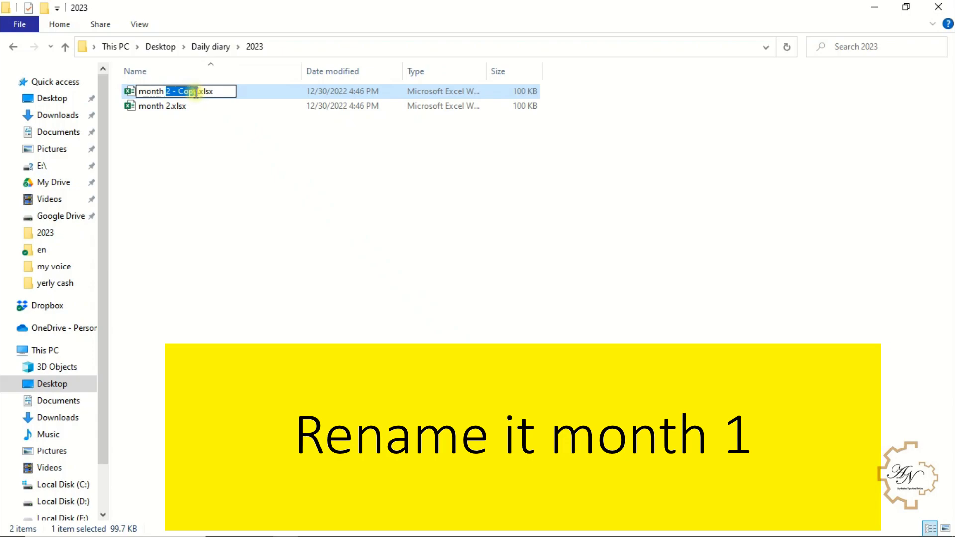
{"action": "type", "text": "1"}
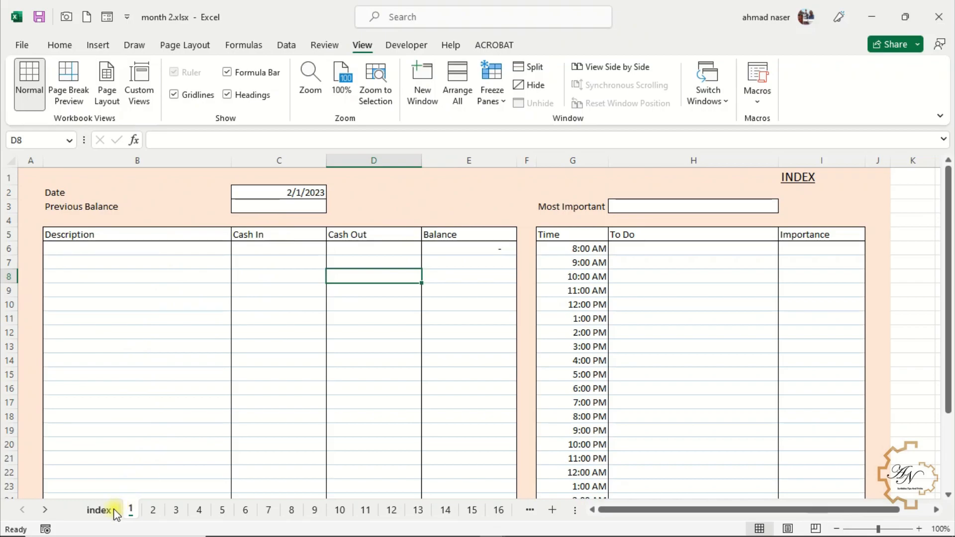
Step: Open sheet 1 of month 2.xlsx and the January 31 sheet of month 1.xlsx in Excel and arrange both windows side by side
{"action": "left_click", "coordinate": [99, 510]}
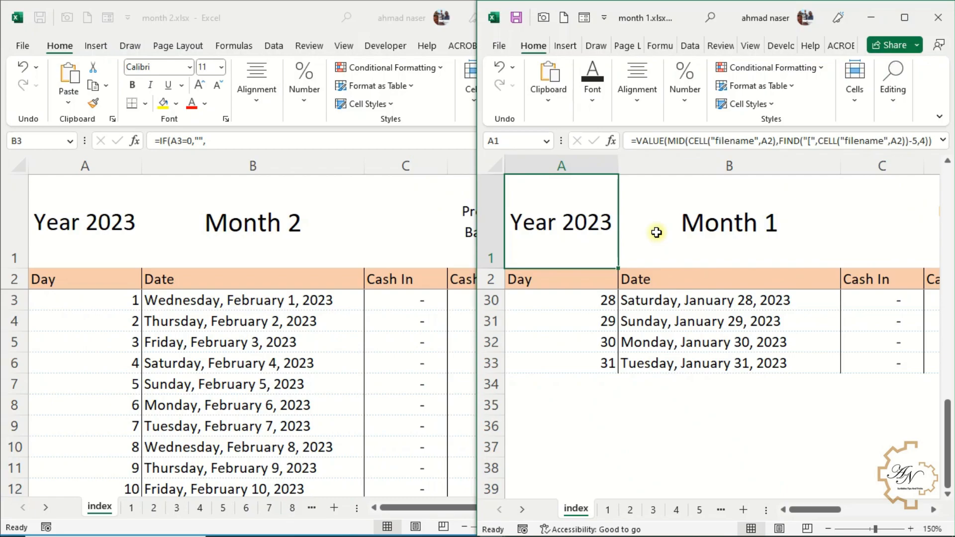
{"action": "left_click", "coordinate": [129, 508]}
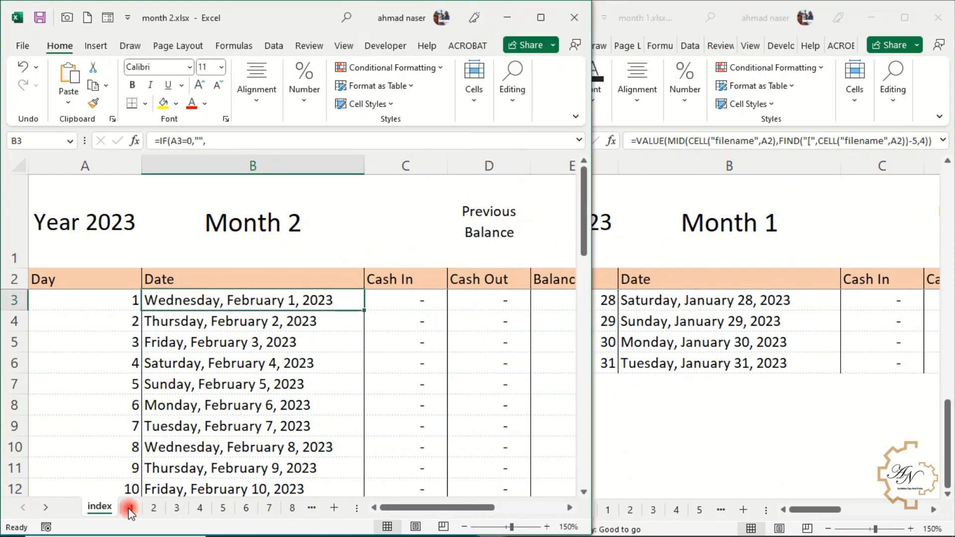
{"action": "left_click", "coordinate": [617, 338]}
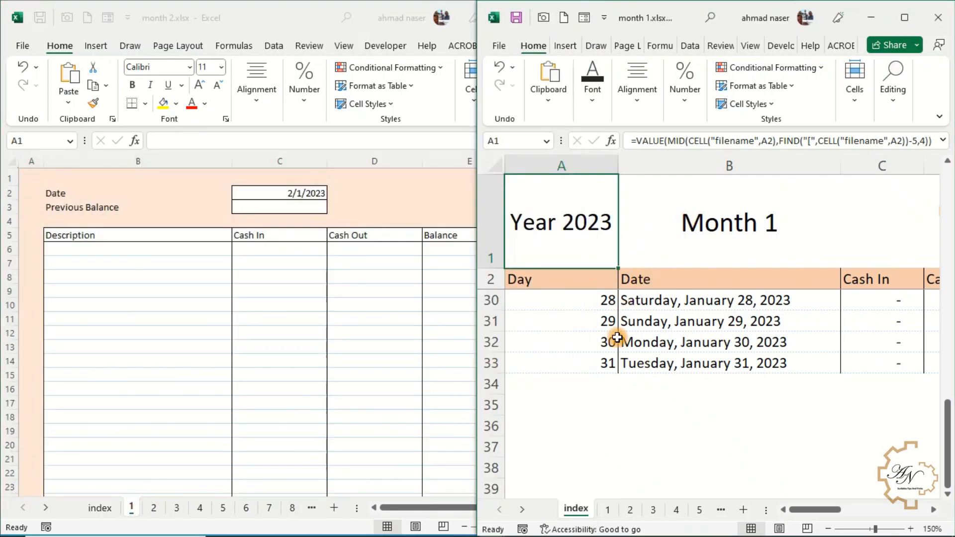
{"action": "left_click", "coordinate": [676, 367]}
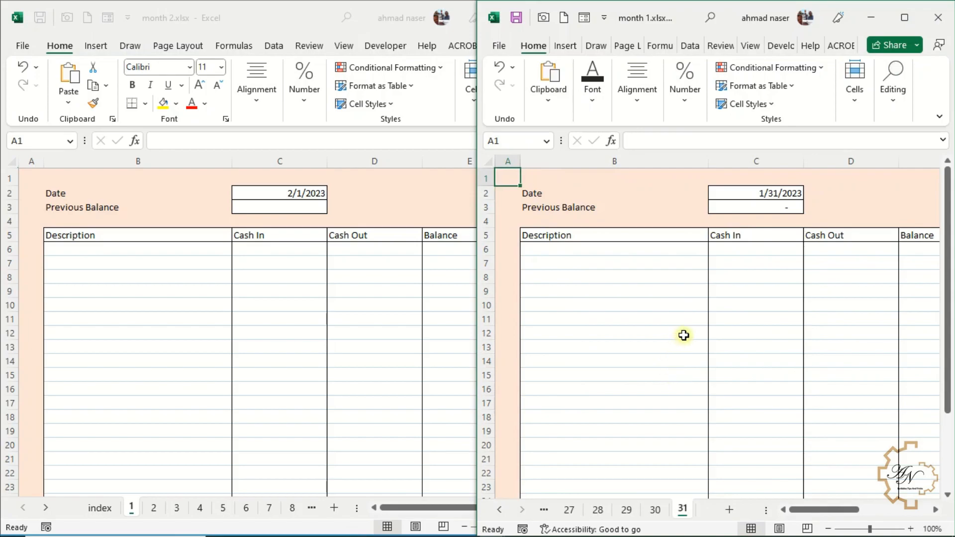
{"action": "left_click", "coordinate": [741, 45]}
{"action": "left_click", "coordinate": [748, 88]}
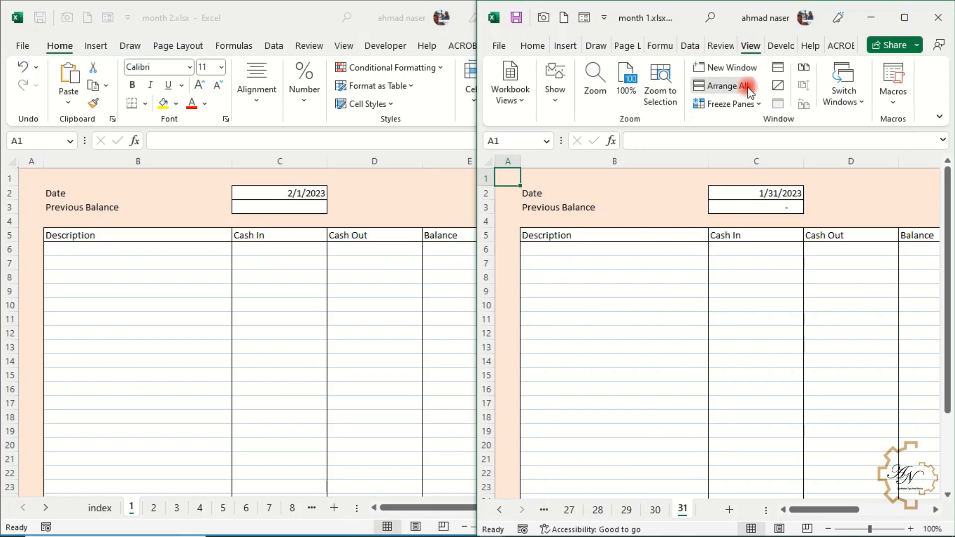
{"action": "left_click", "coordinate": [631, 373]}
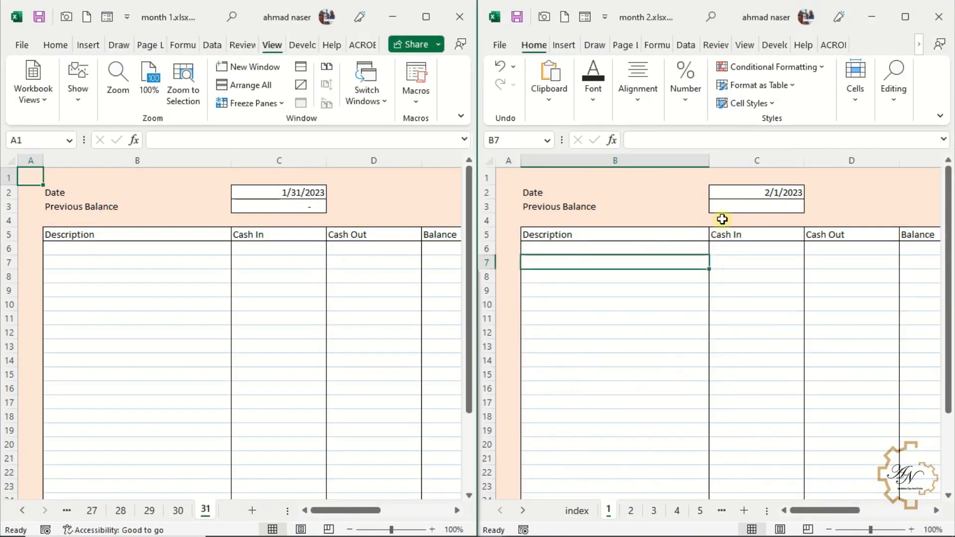
Step: Link the Previous Balance cell C3 on sheet 1 of month 2.xlsx to the closing balance with ='[month 1.xlsx]31'!$E$29
{"action": "left_click", "coordinate": [728, 207]}
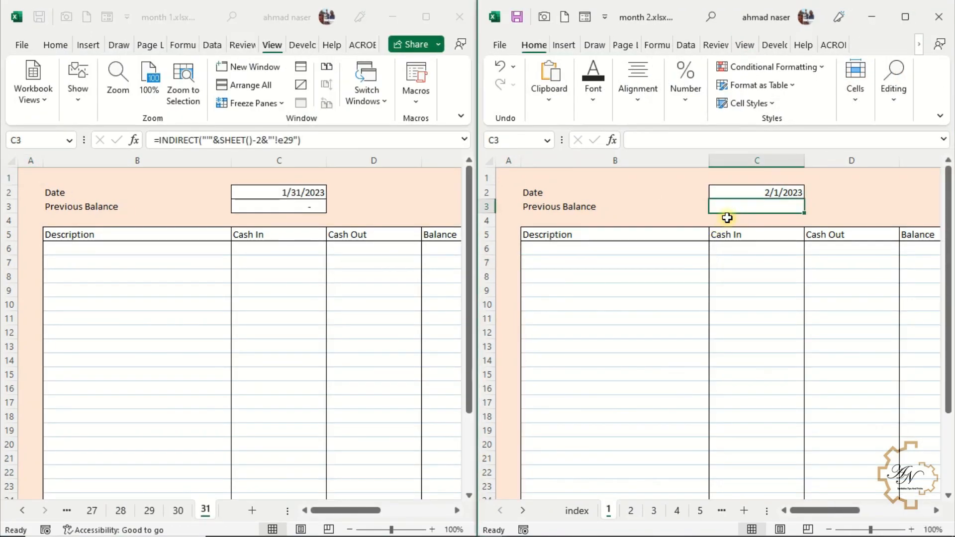
{"action": "type", "text": "="}
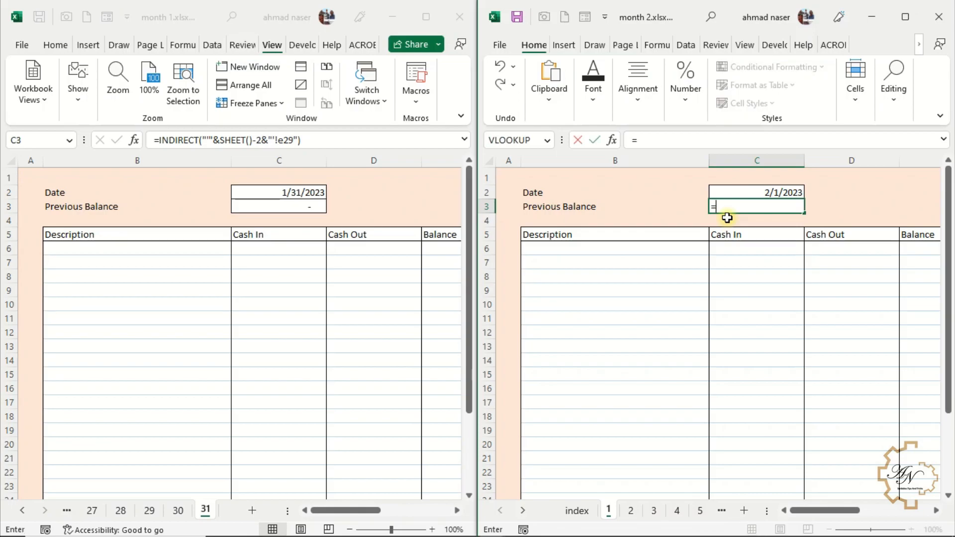
{"action": "left_click", "coordinate": [406, 320]}
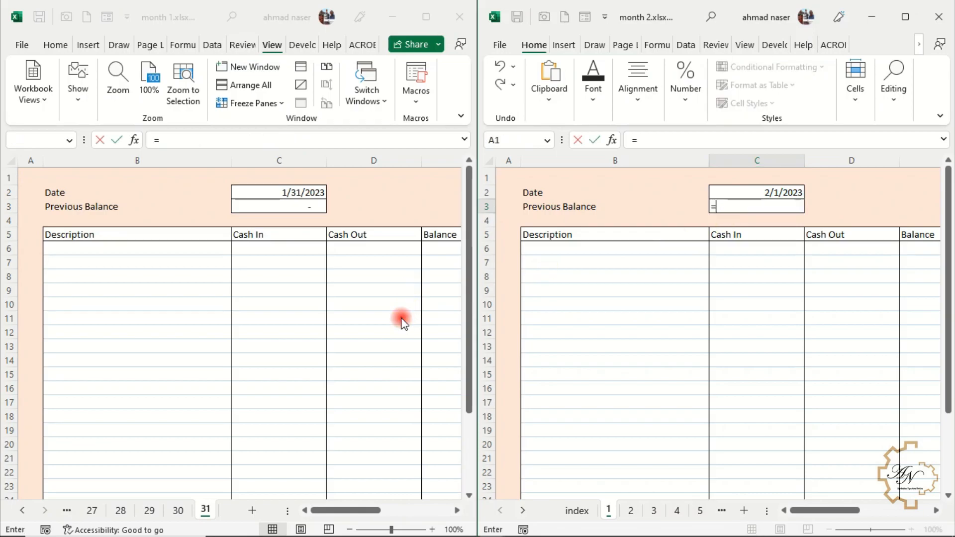
{"action": "left_click", "coordinate": [399, 317]}
{"action": "scroll", "coordinate": [400, 363], "scroll_direction": "down", "scroll_amount": 3}
{"action": "left_click", "coordinate": [390, 441]}
{"action": "key", "text": "Right"}
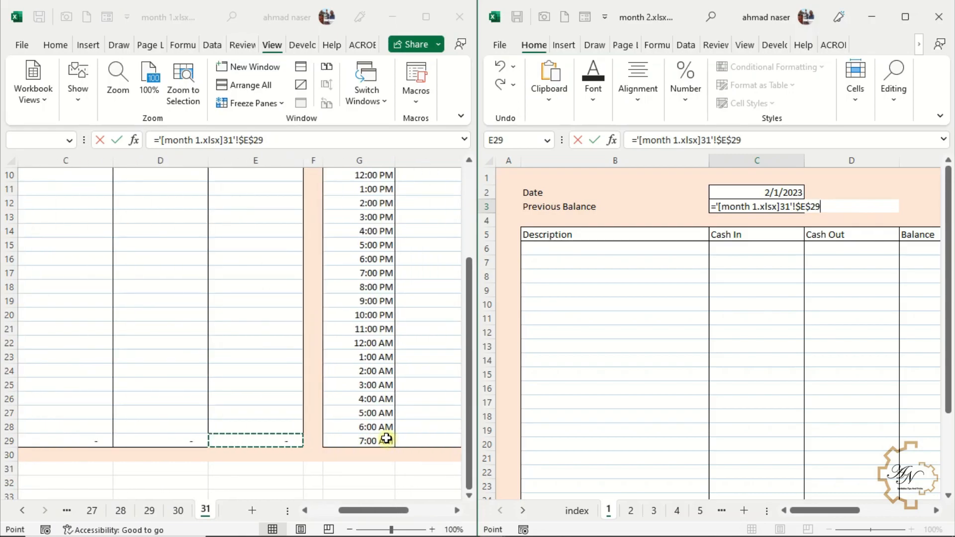
{"action": "key", "text": "Return"}
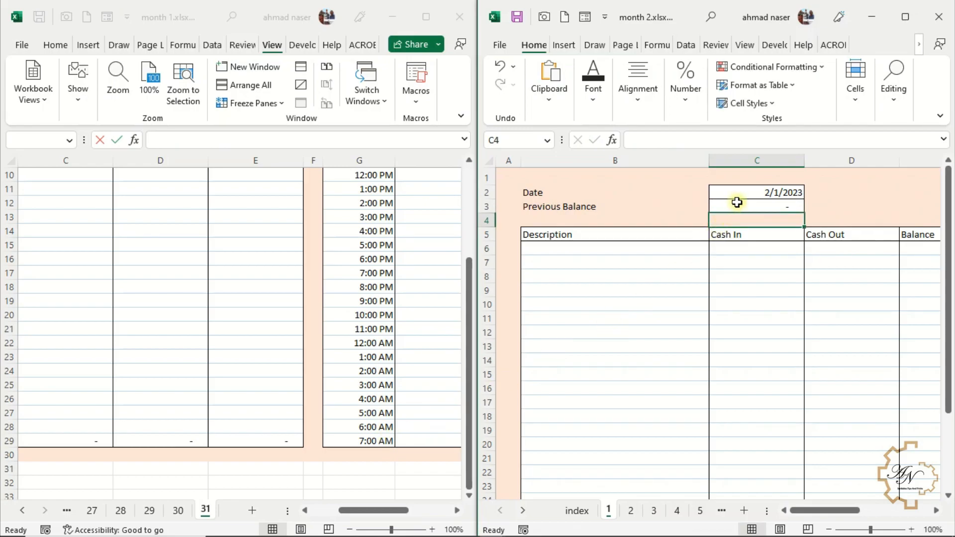
Step: Copy the Previous Balance formula from month 2.xlsx and paste it into cell C3 on sheet 1 of month 3.xlsx
{"action": "left_click", "coordinate": [736, 204]}
{"action": "left_click_drag", "start_coordinate": [760, 137], "coordinate": [603, 149]}
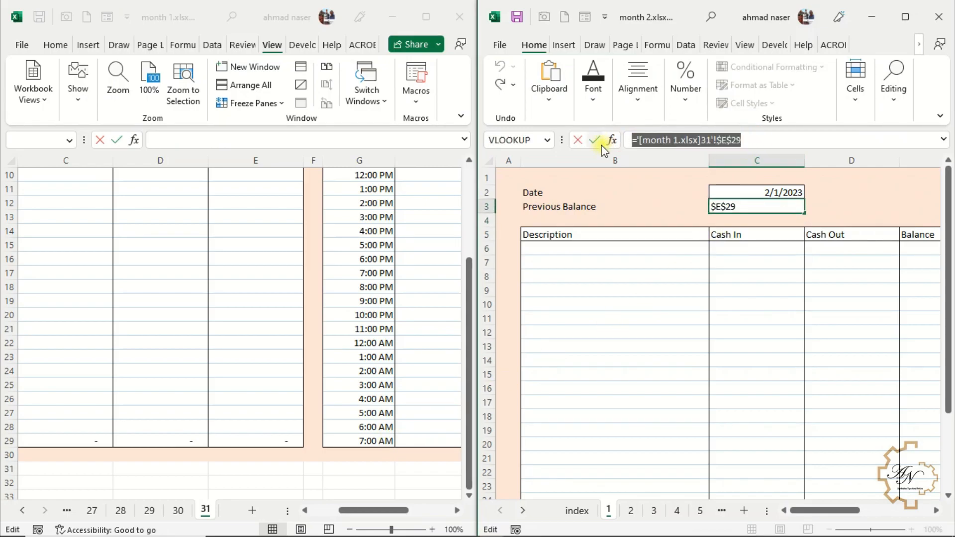
{"action": "key", "text": "Return"}
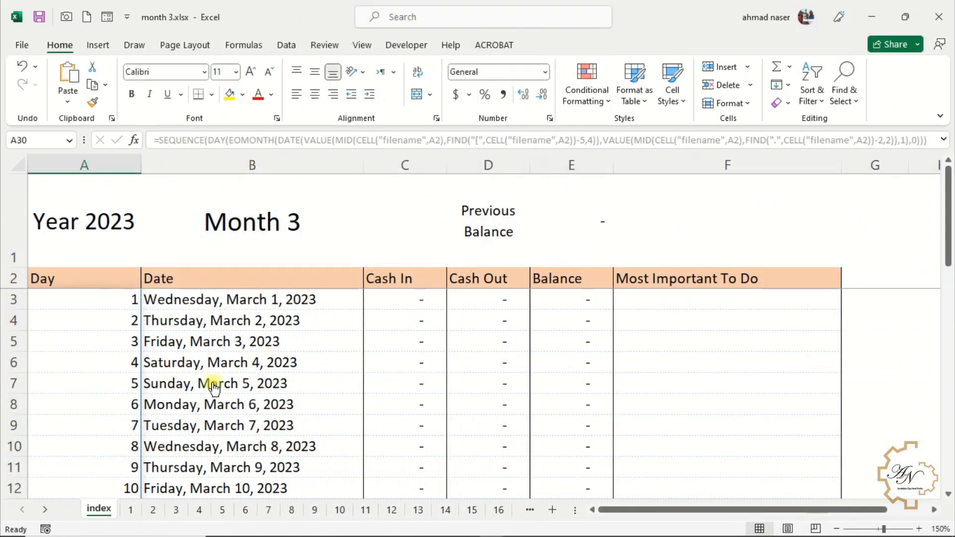
{"action": "left_click", "coordinate": [132, 510]}
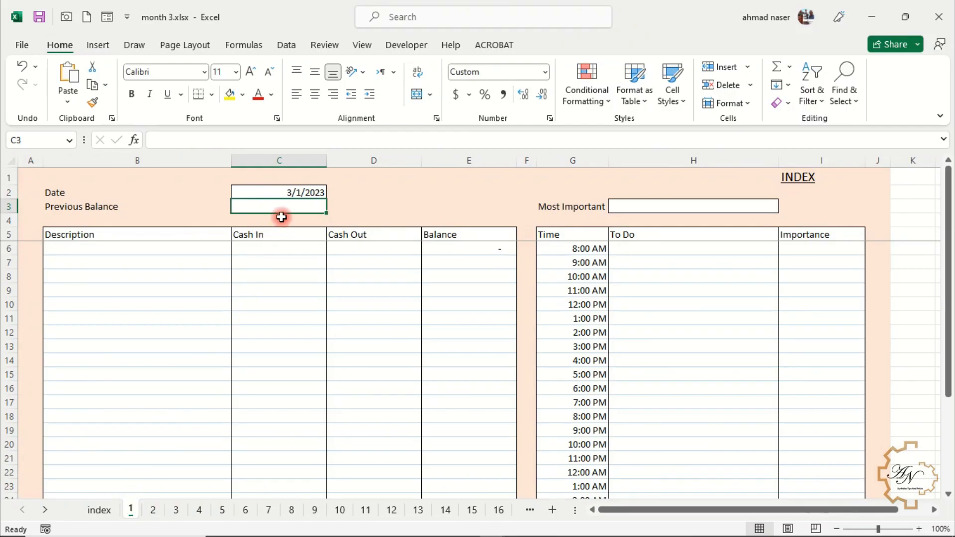
{"action": "key", "text": "ctrl+v"}
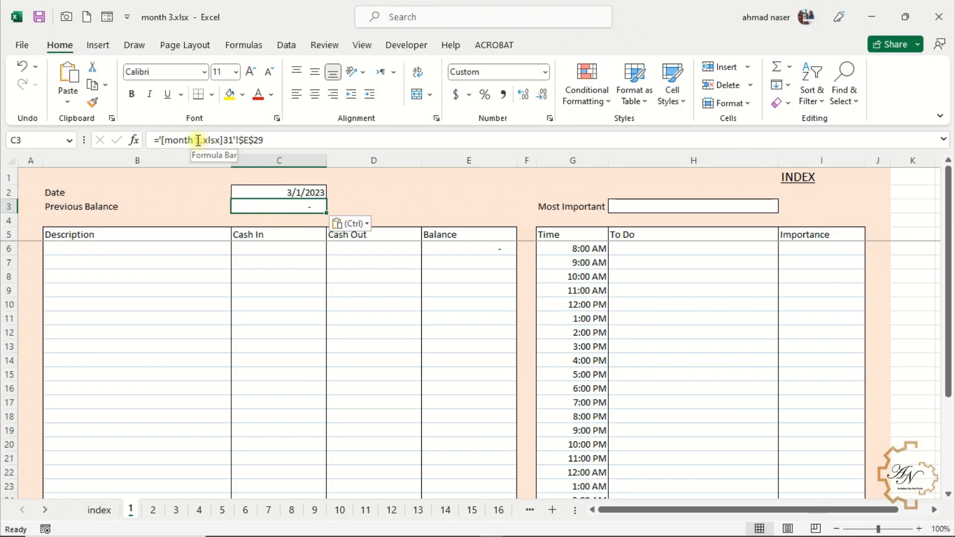
Step: Change the workbook reference in the pasted C3 formula to month 2.xlsx
{"action": "left_click", "coordinate": [199, 140]}
{"action": "key", "text": "shift+Left"}
{"action": "type", "text": "2"}
{"action": "key", "text": "Return"}
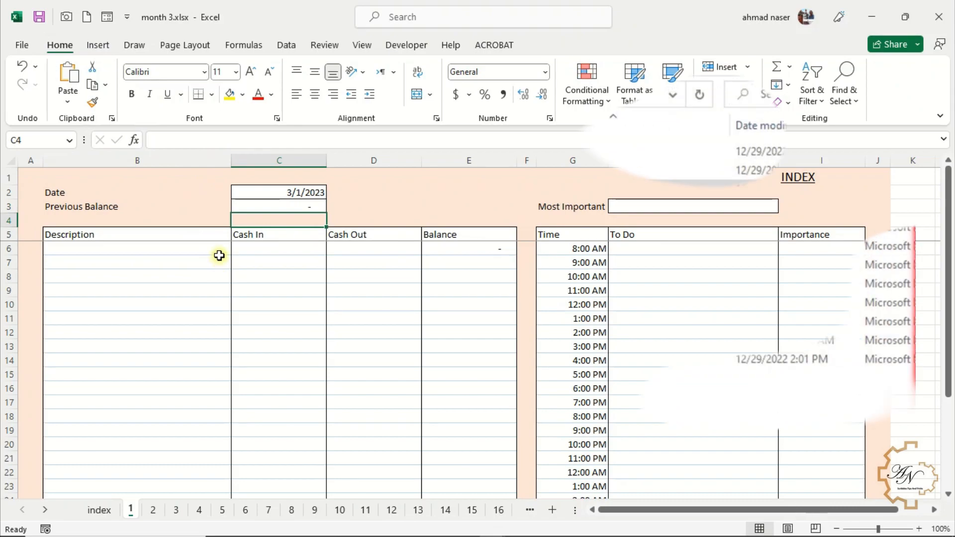